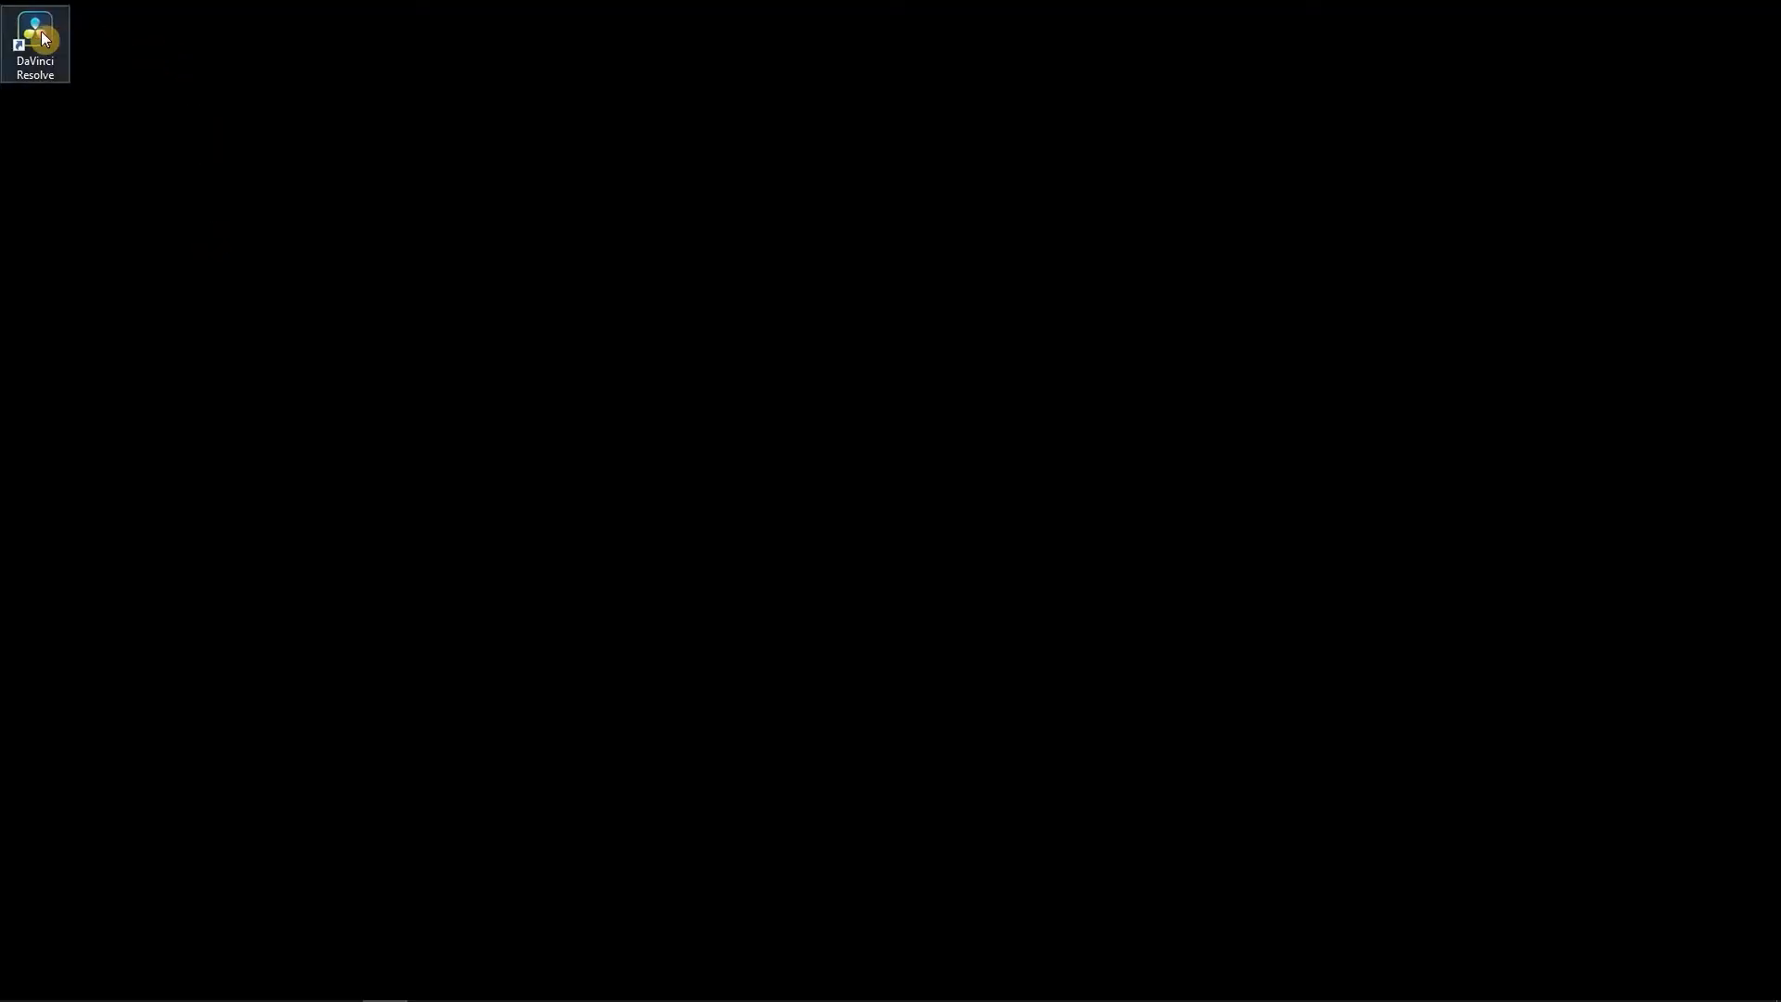
# Step: Launch DaVinci Resolve, continue past the What's new screen and create a new project named TestProject
pyautogui.doubleClick(41, 31)
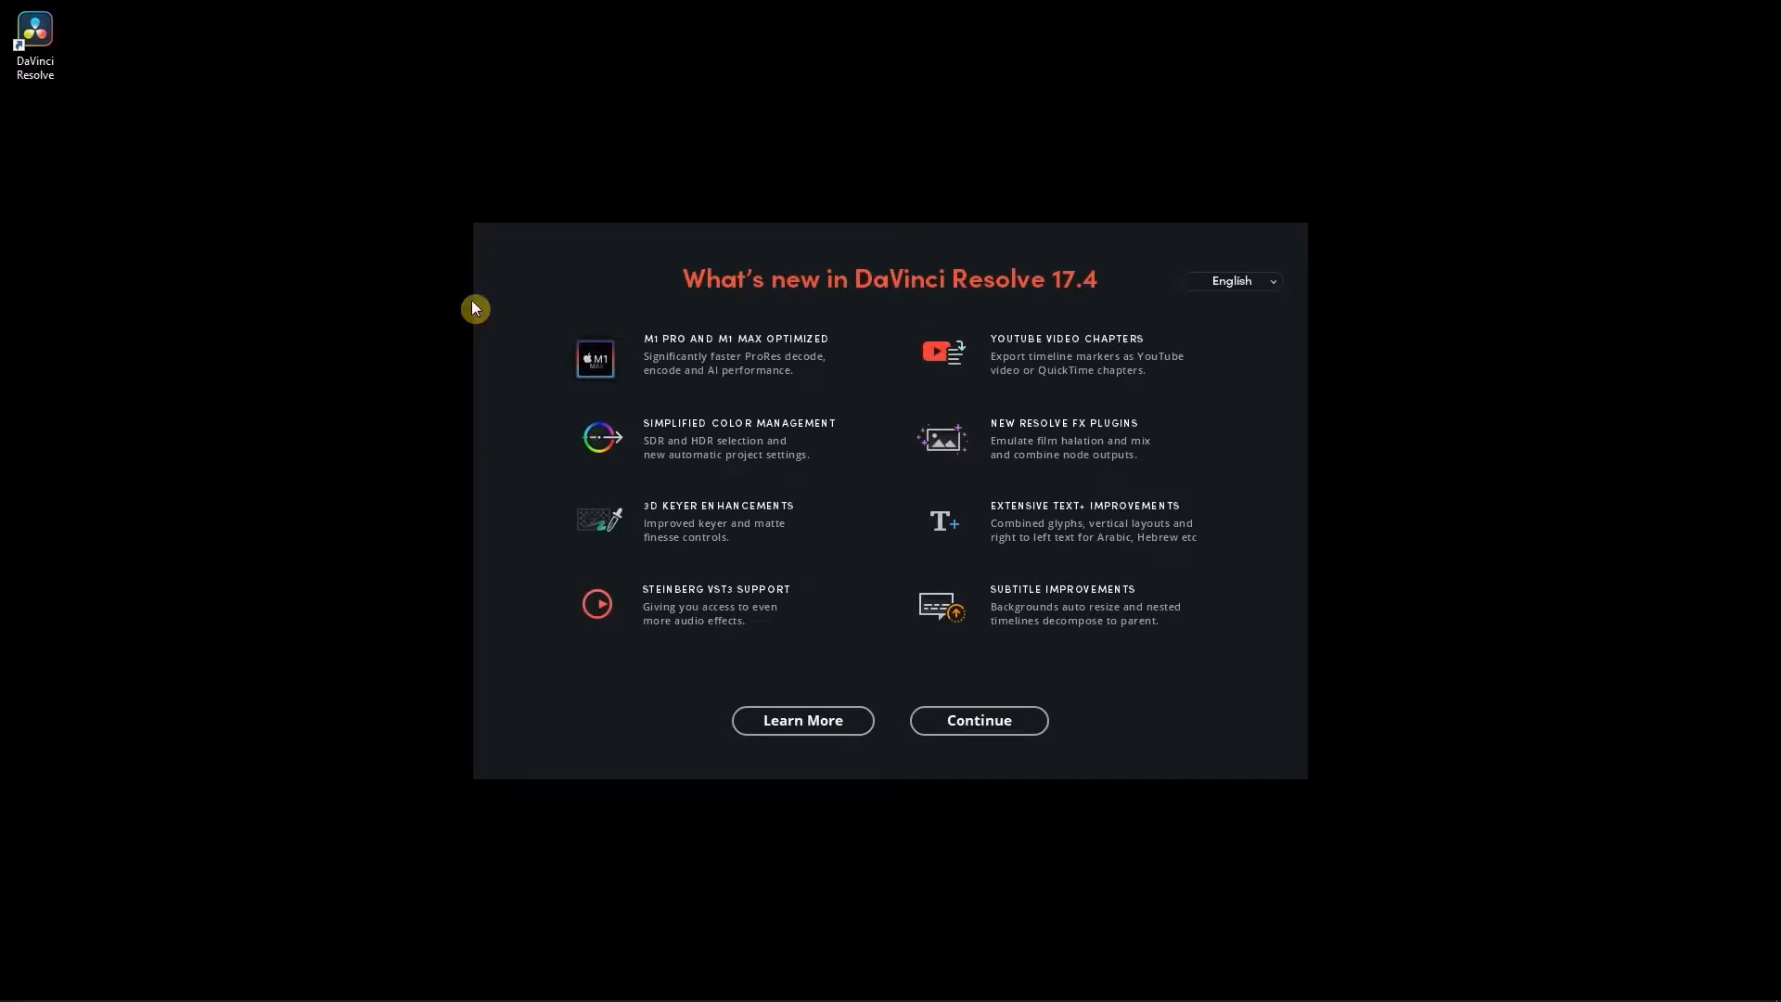
pyautogui.click(1006, 729)
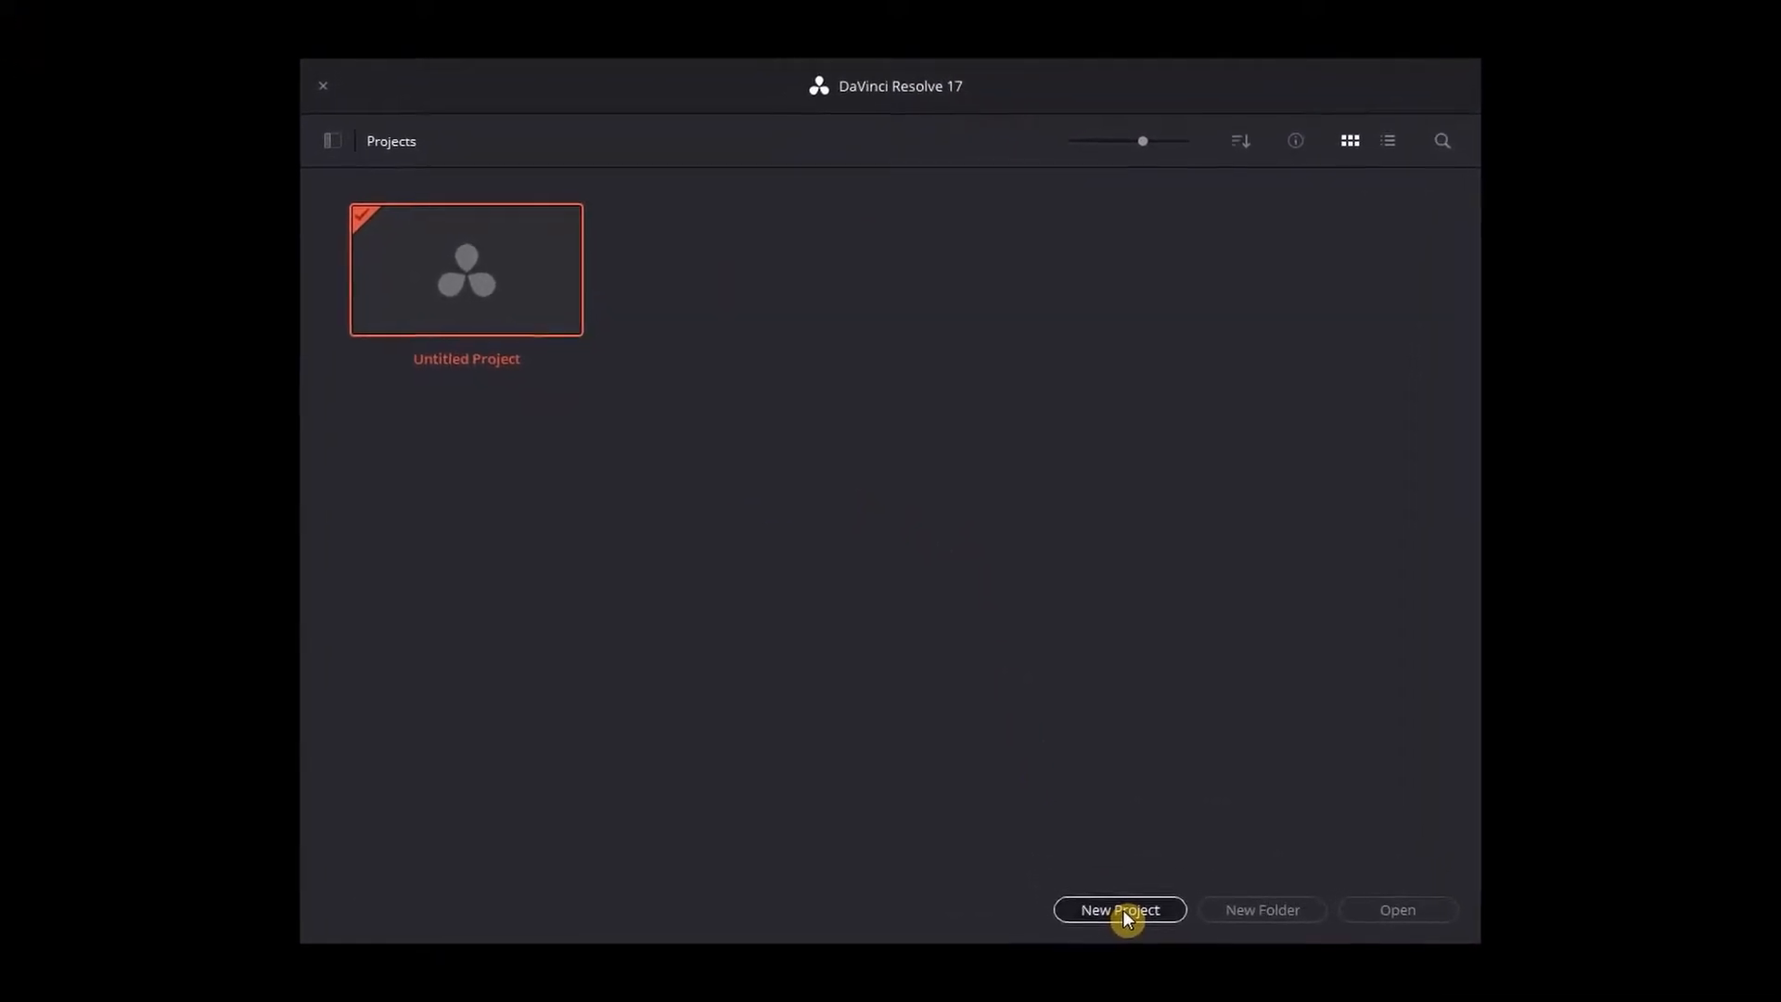
pyautogui.click(1085, 847)
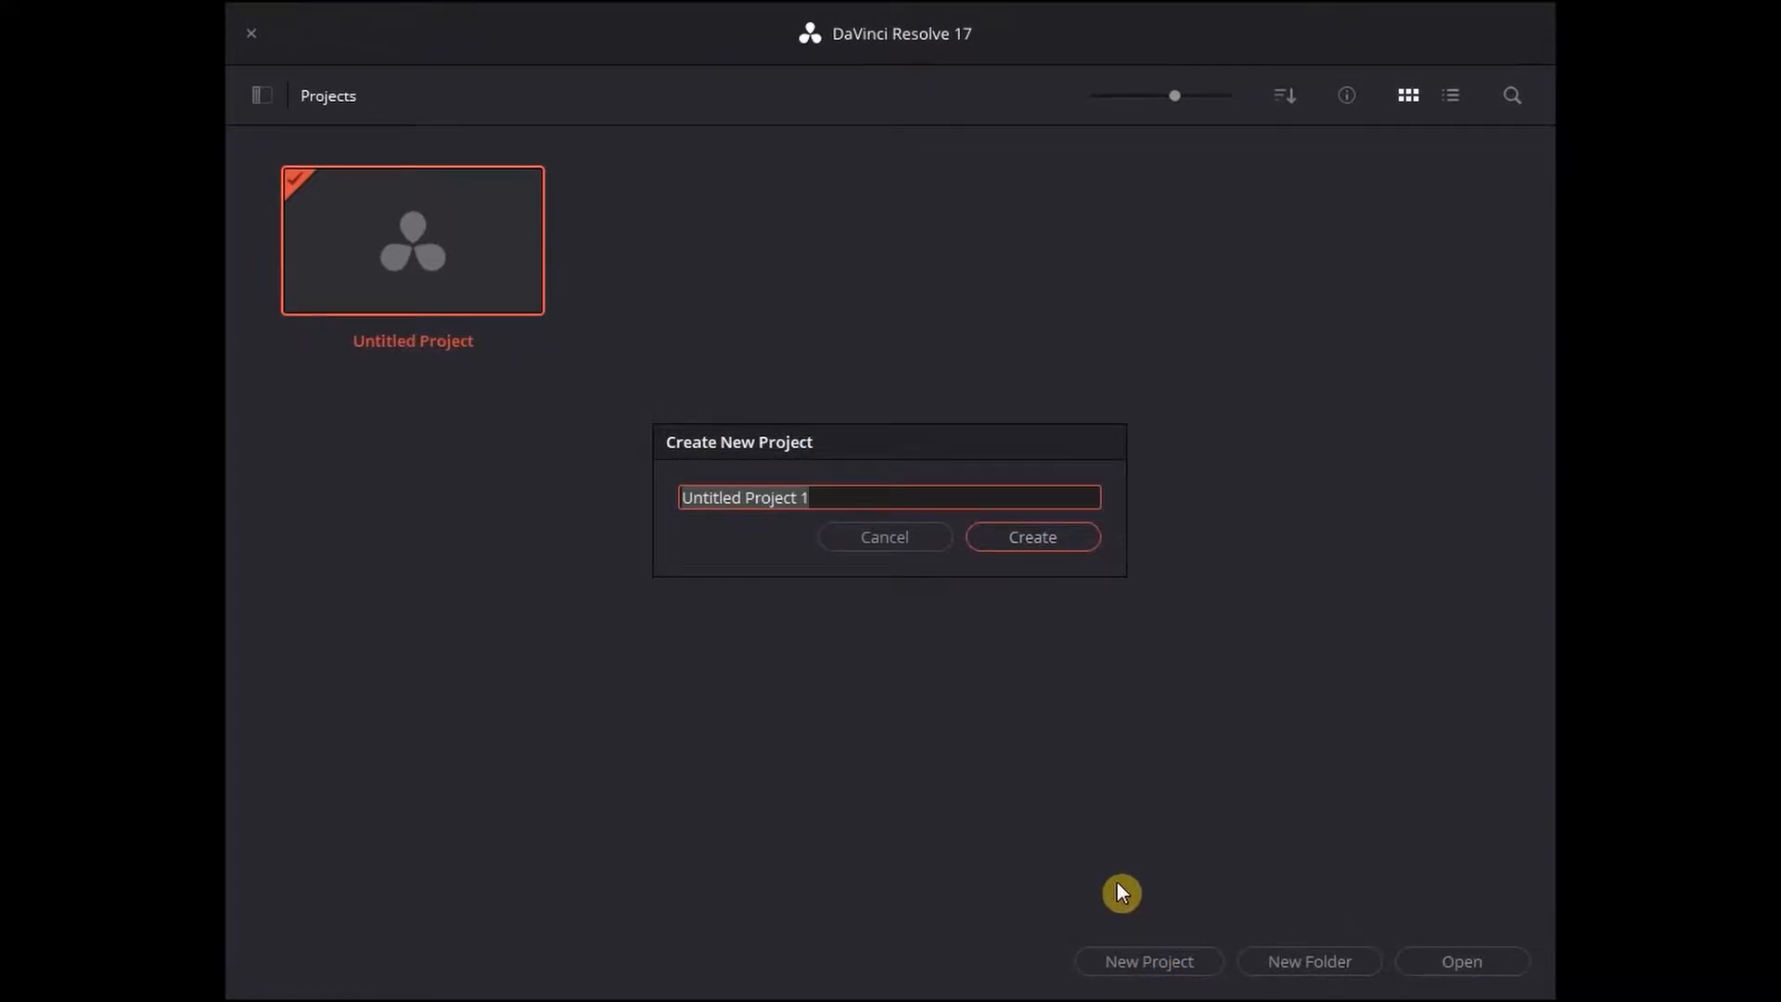
pyautogui.write('TestProject')
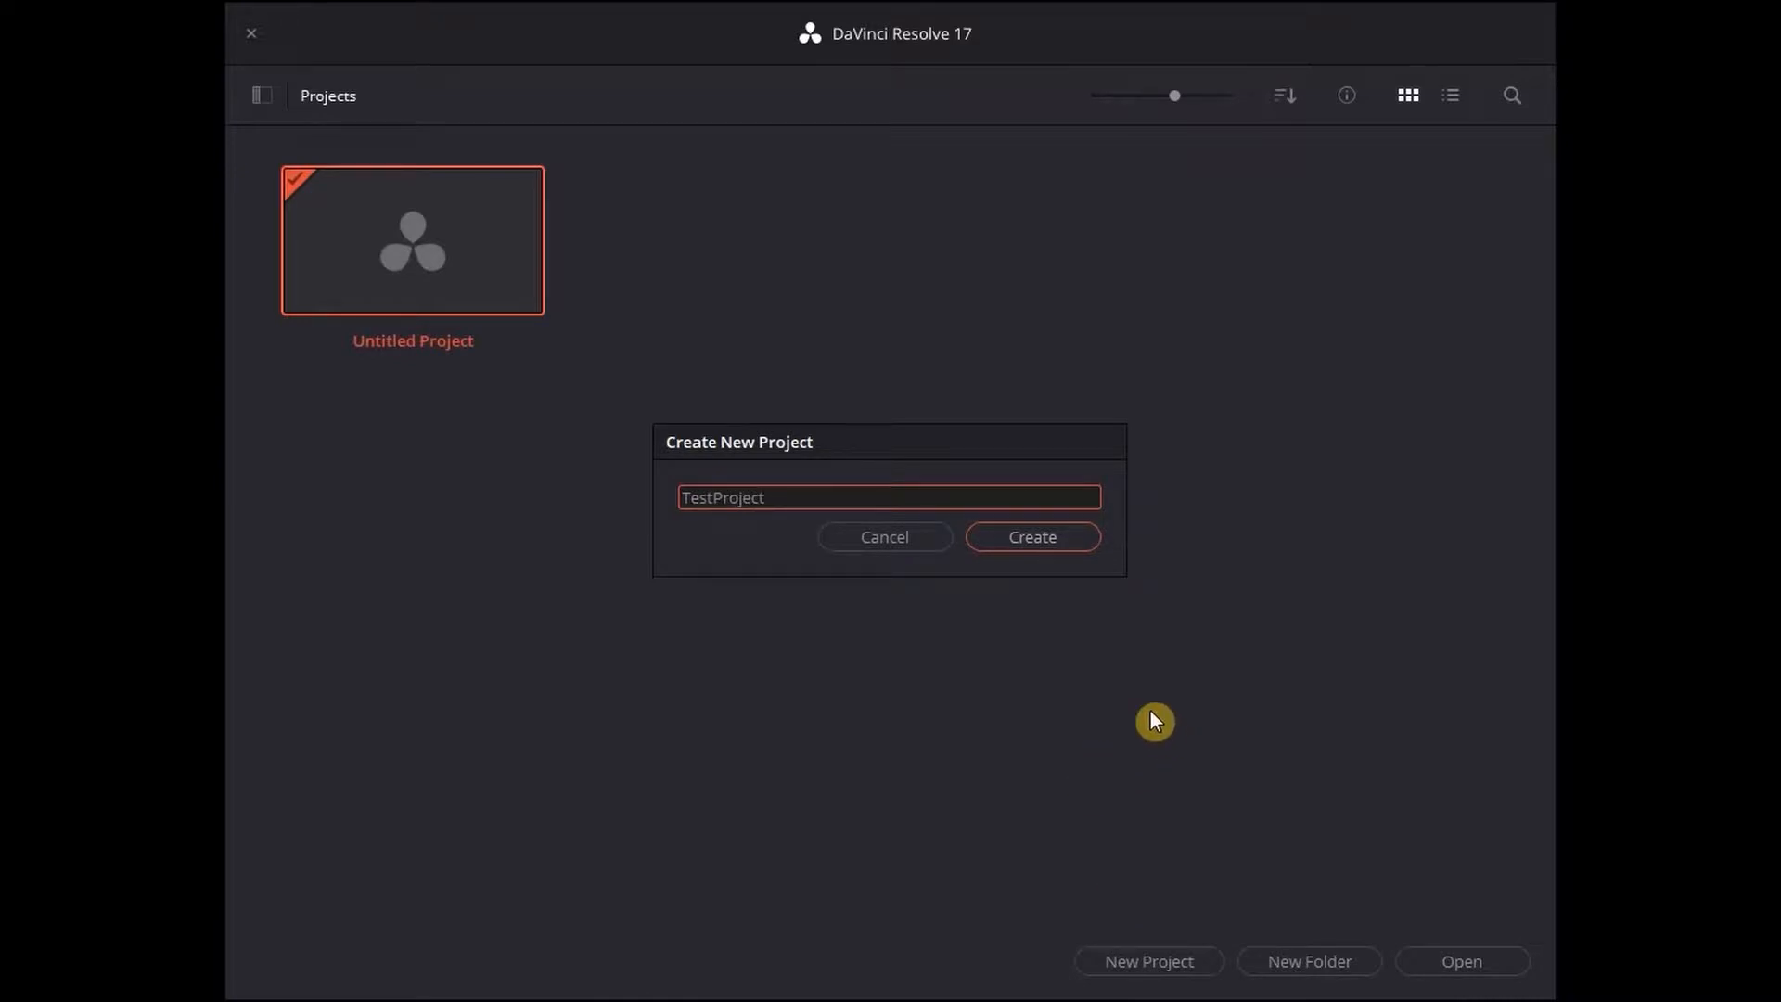
pyautogui.click(1054, 543)
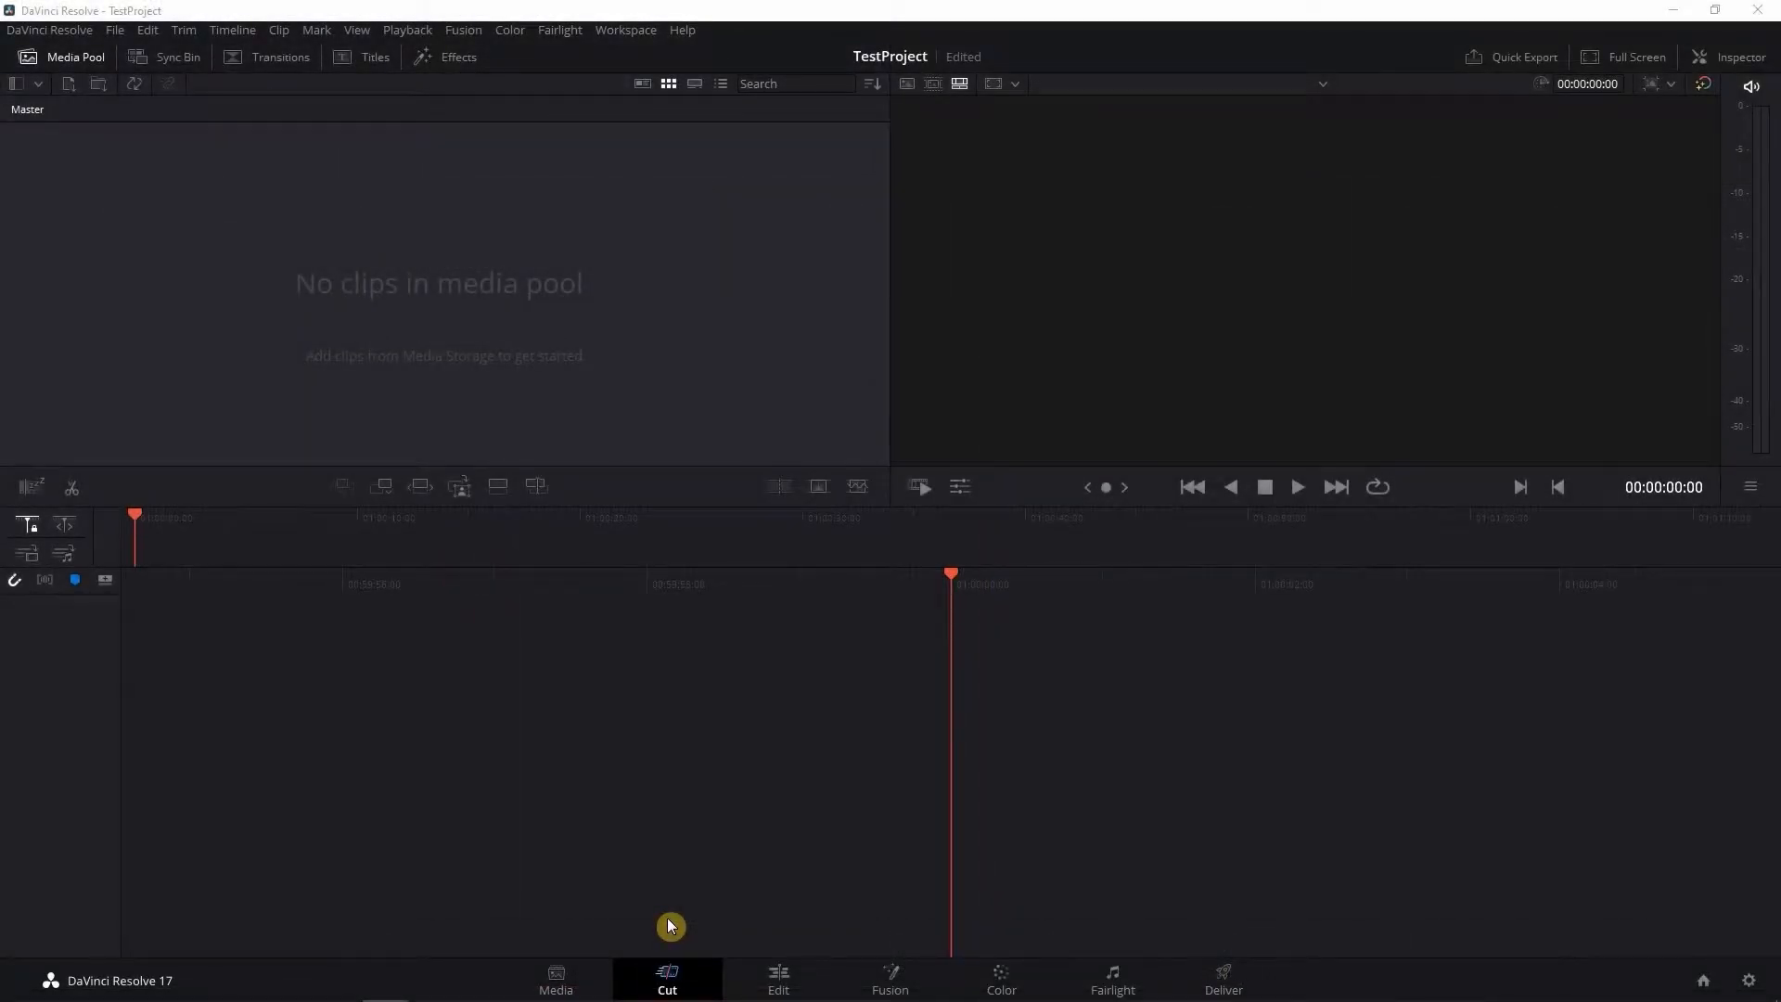
# Step: On the Edit page, reduce the media pool to half height and hide its bin list
pyautogui.click(779, 979)
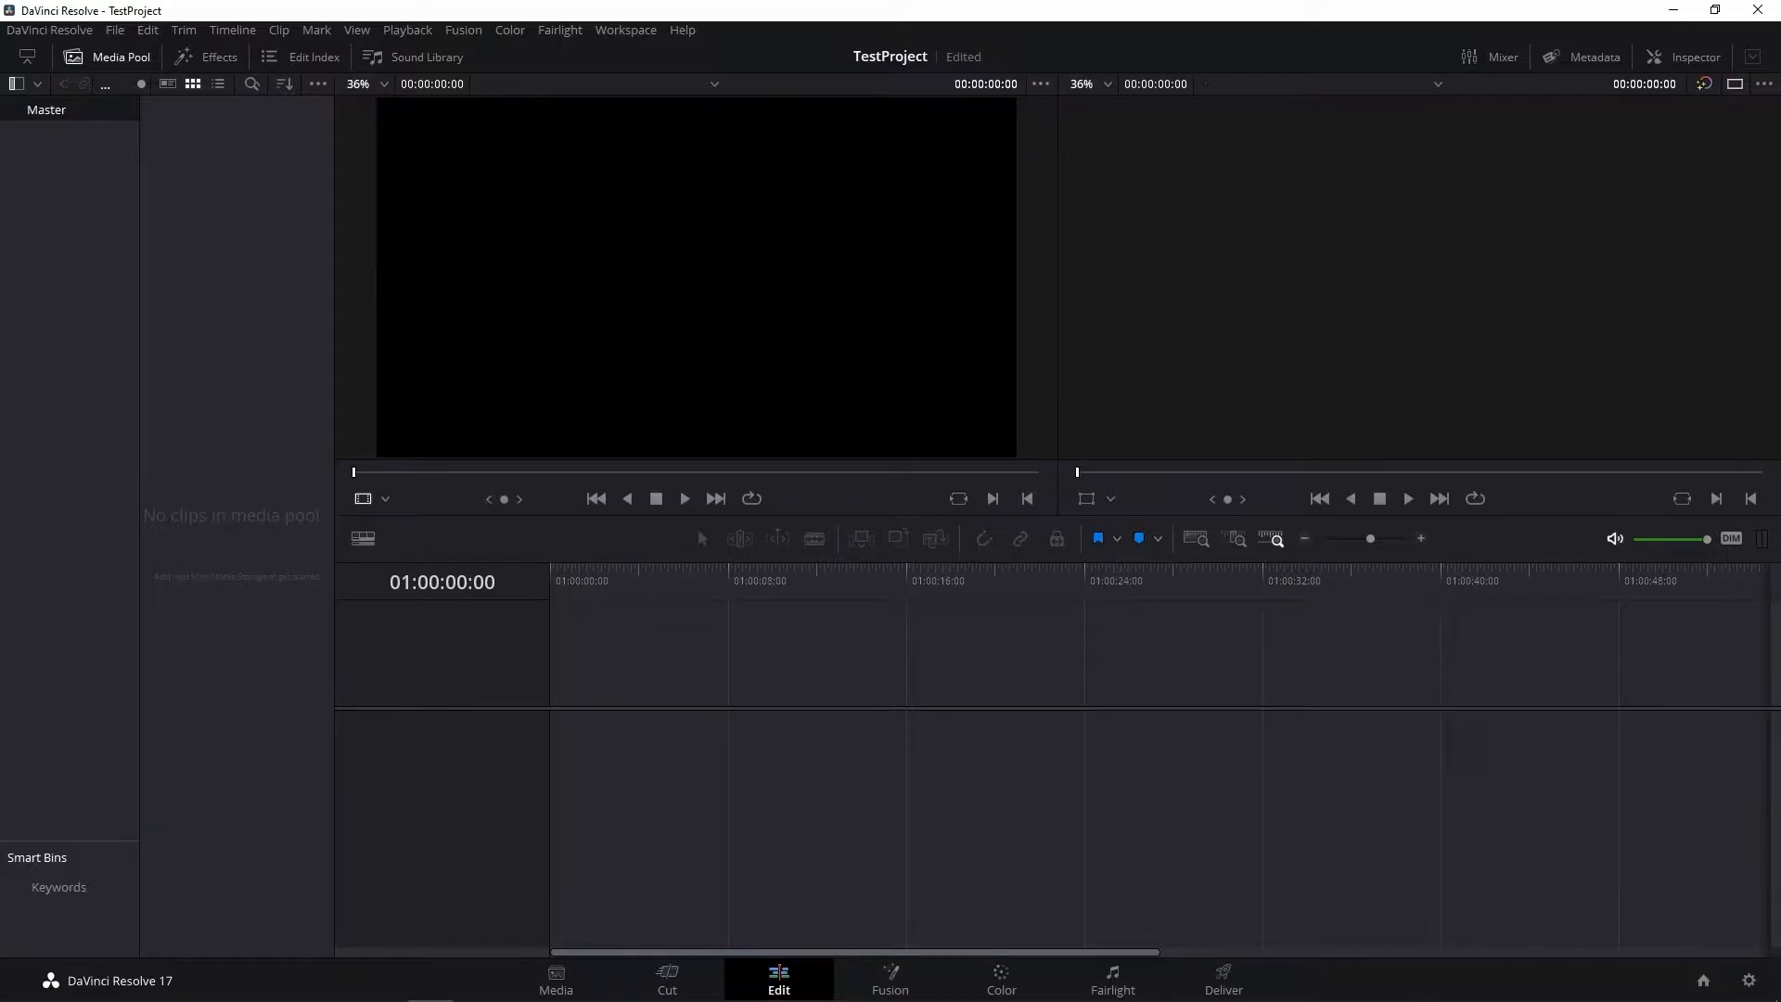
pyautogui.click(33, 54)
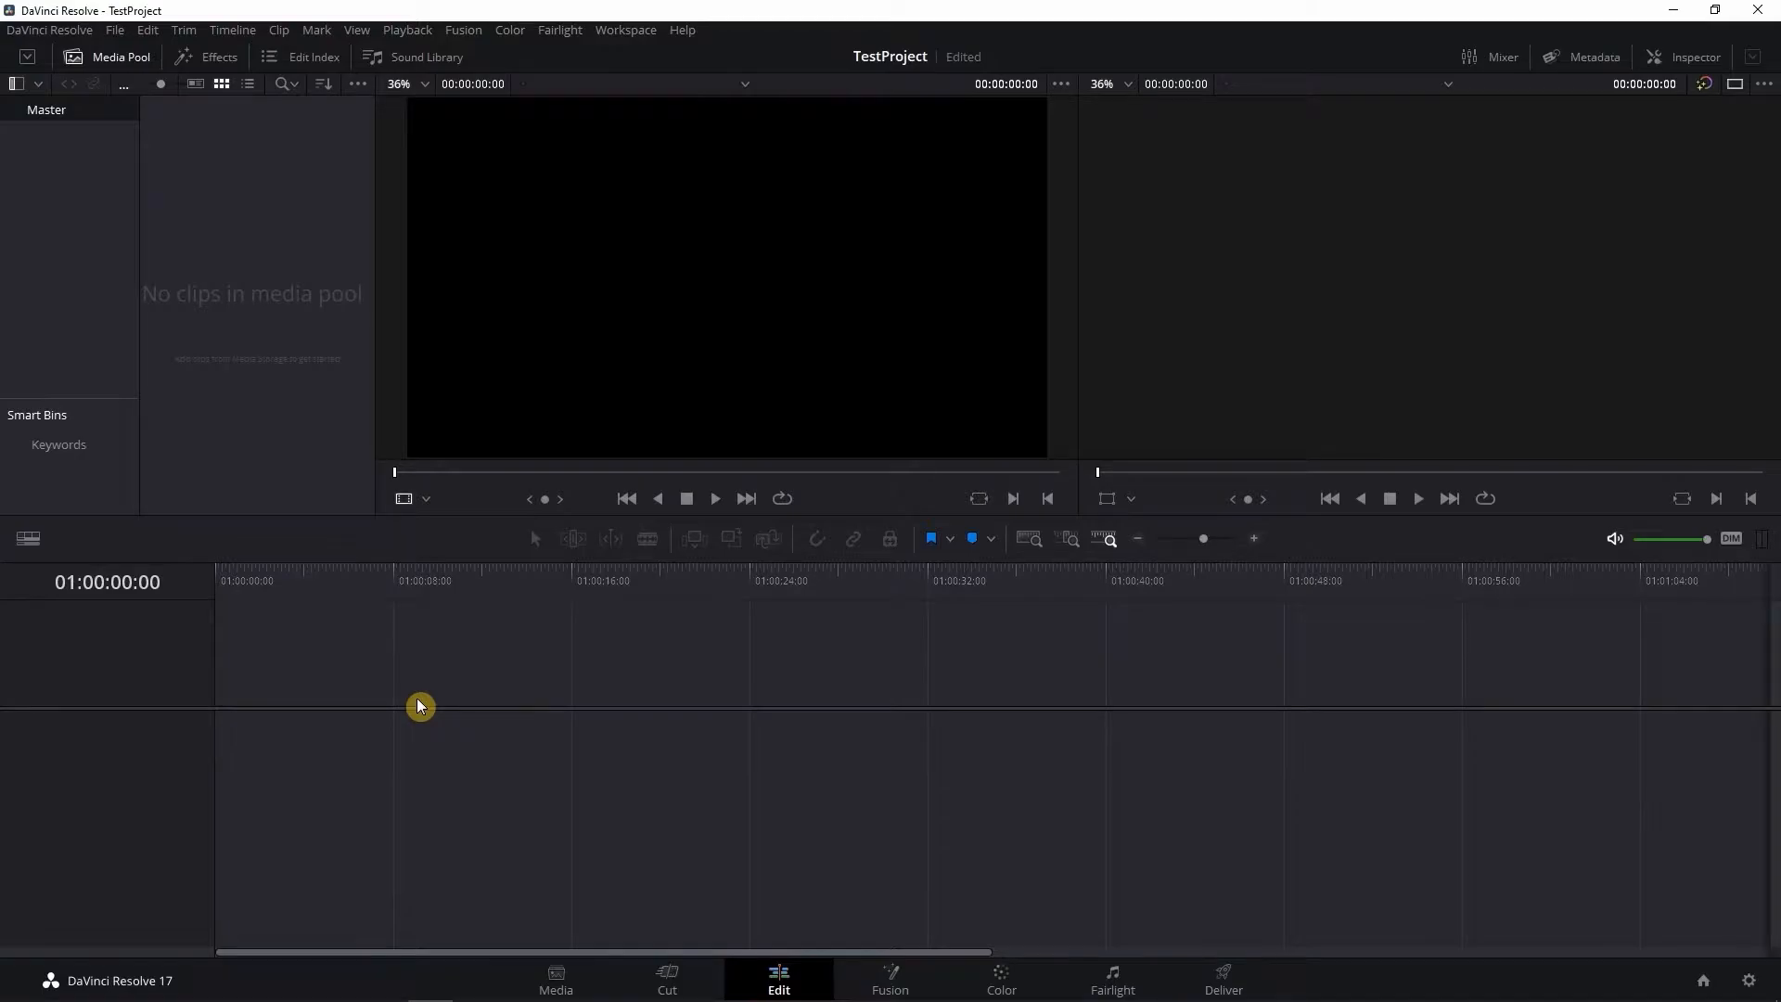
pyautogui.click(27, 82)
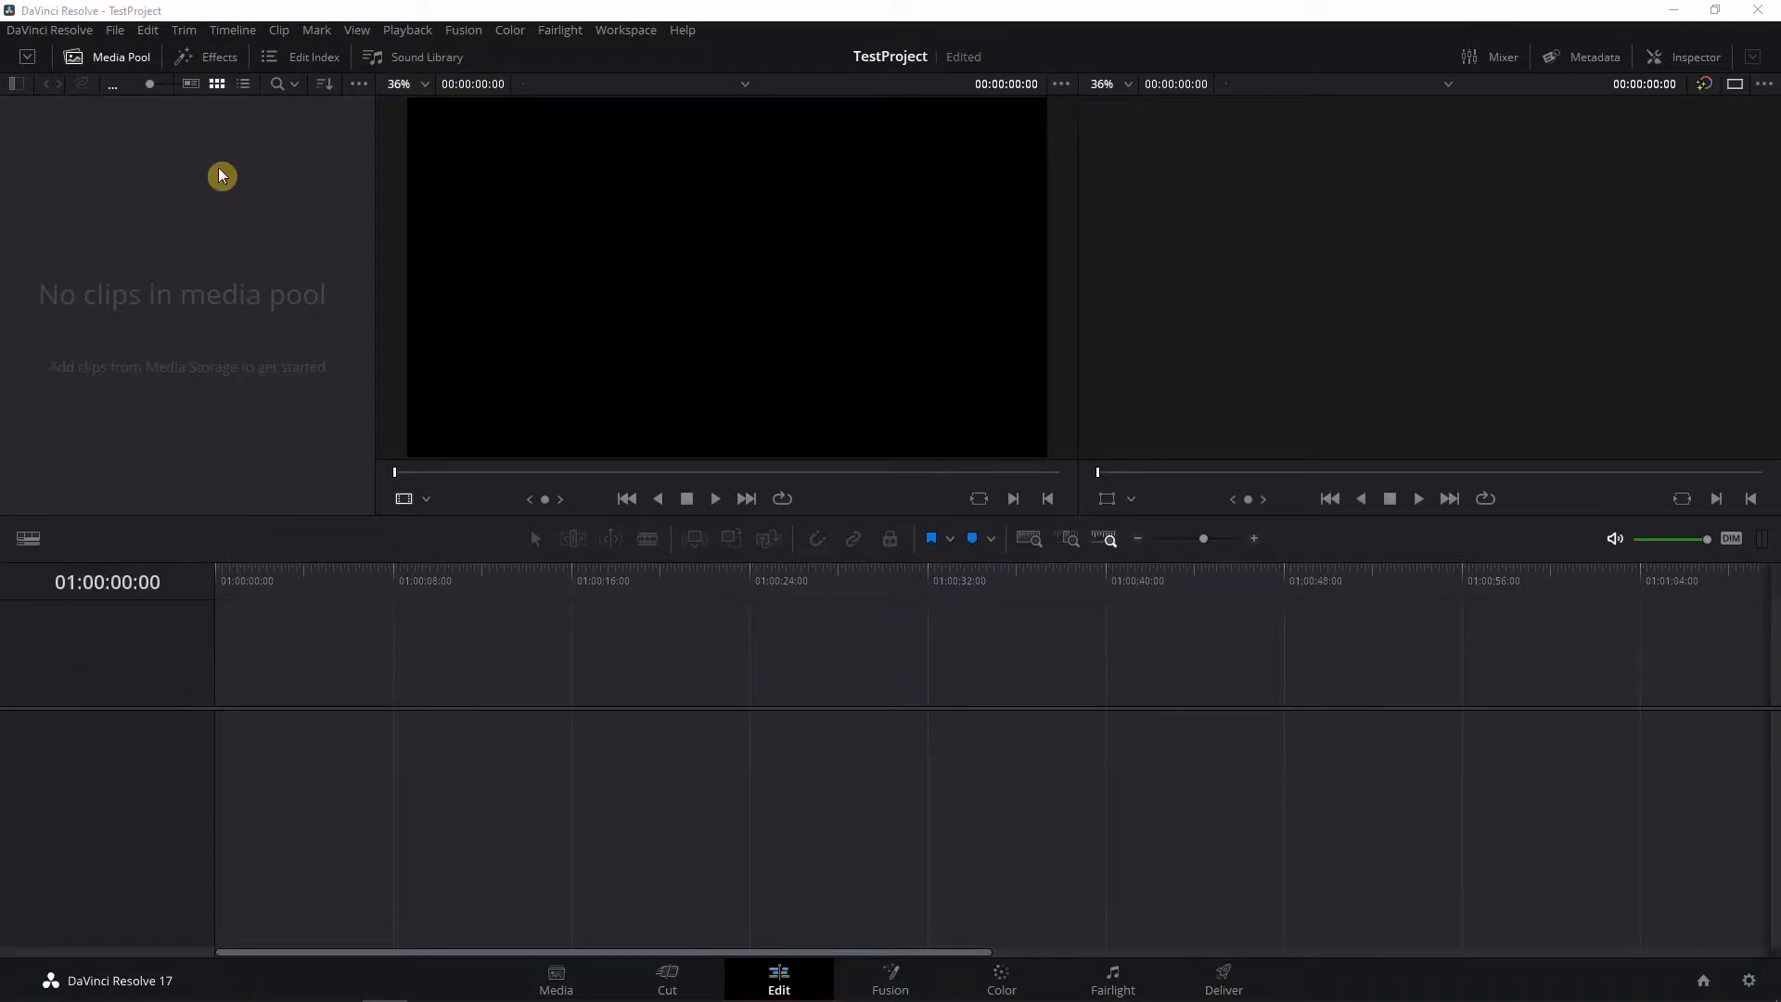
# Step: Start a new timeline and name it NewTimeline
pyautogui.click(115, 31)
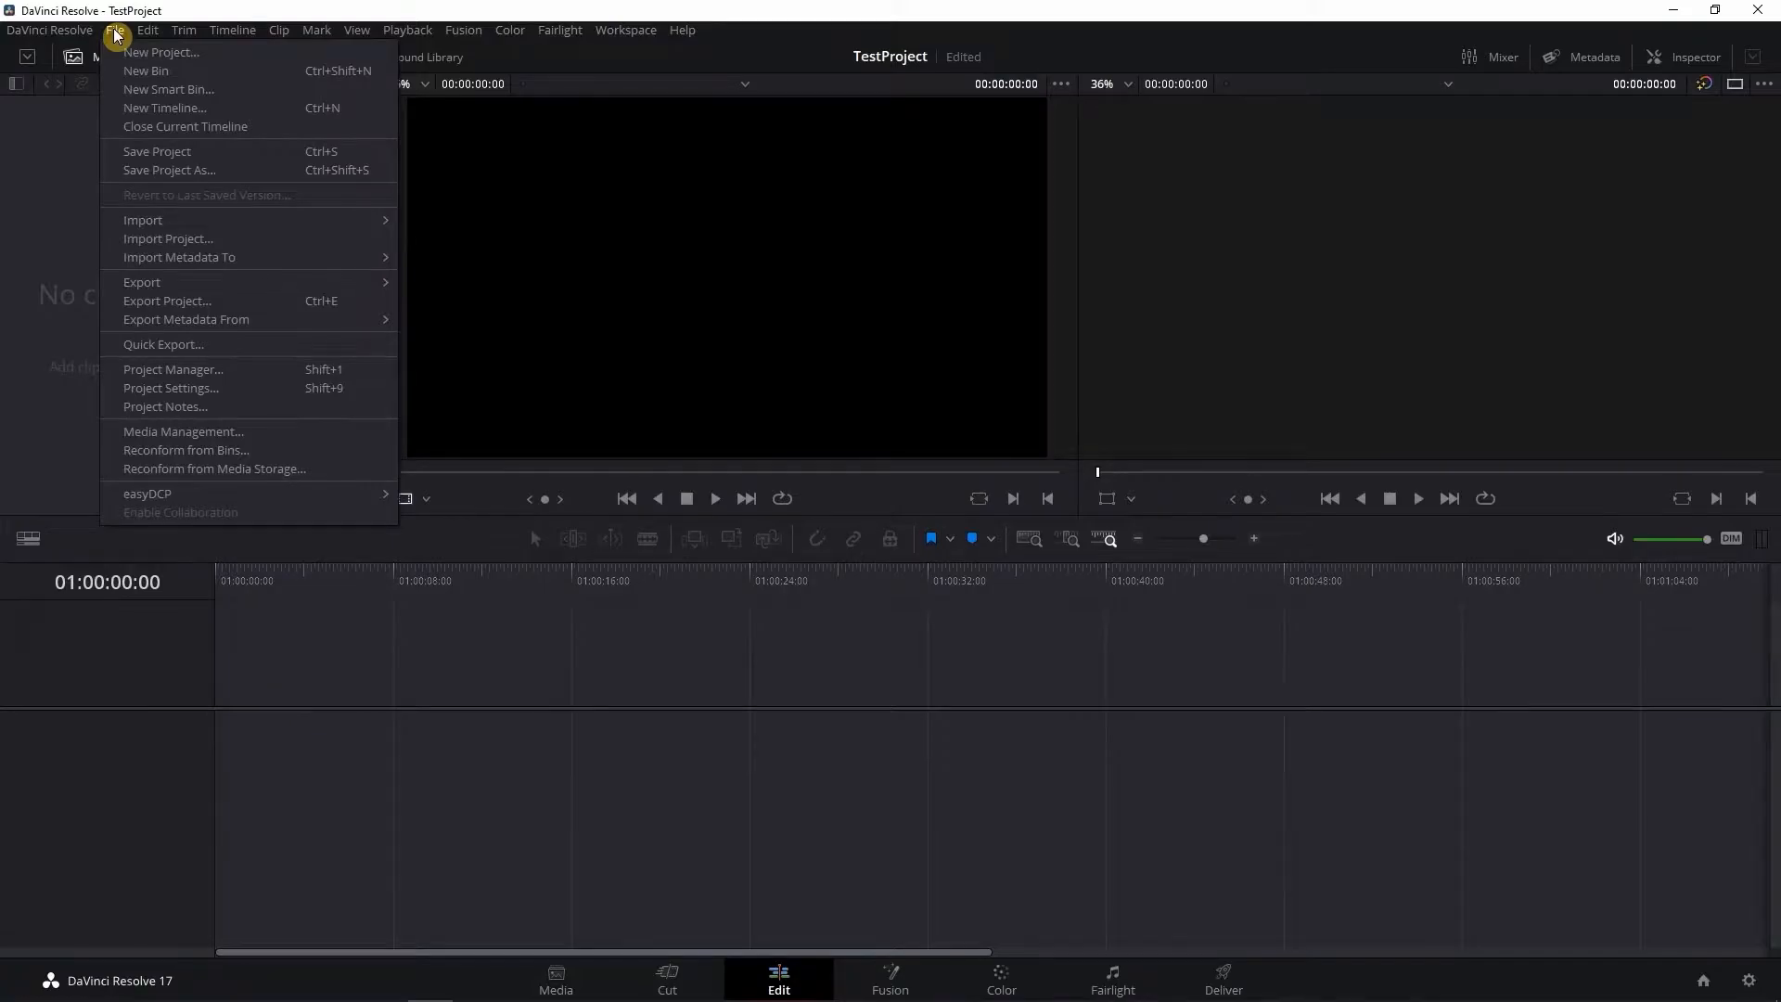
pyautogui.click(147, 110)
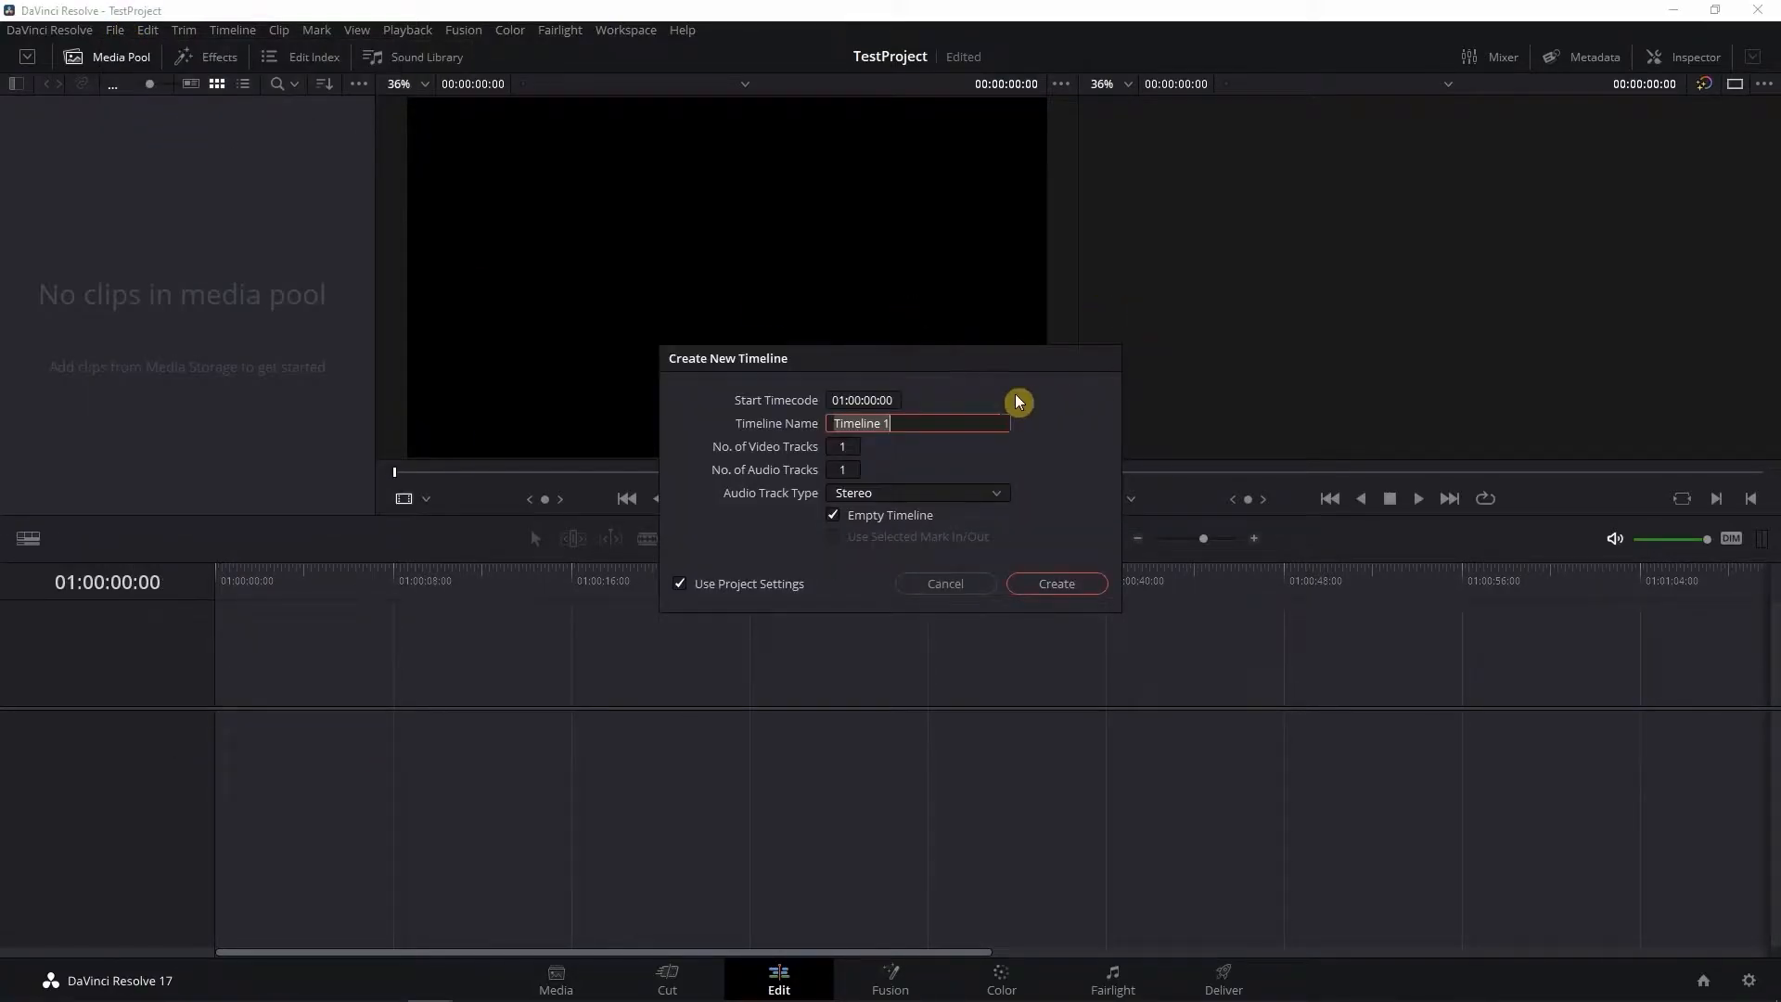
pyautogui.click(950, 421)
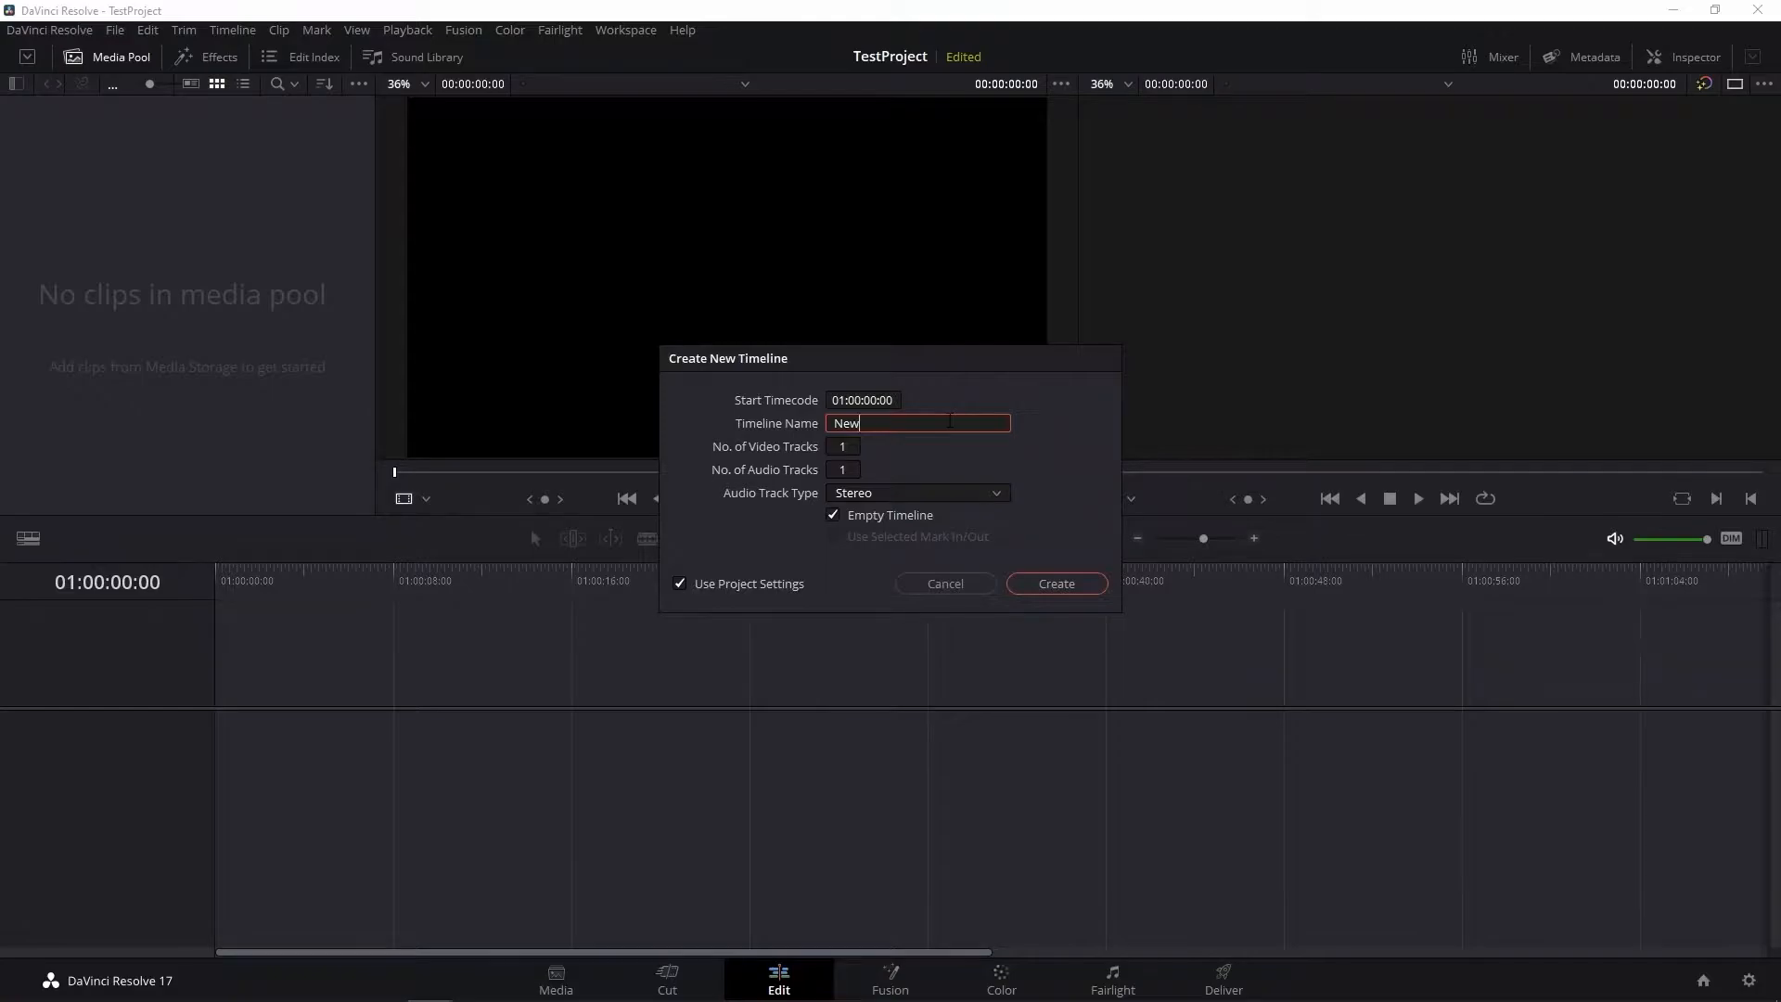
pyautogui.click(823, 422)
# Step: Set the new timeline's start timecode to 00:00:00:00
pyautogui.click(867, 399)
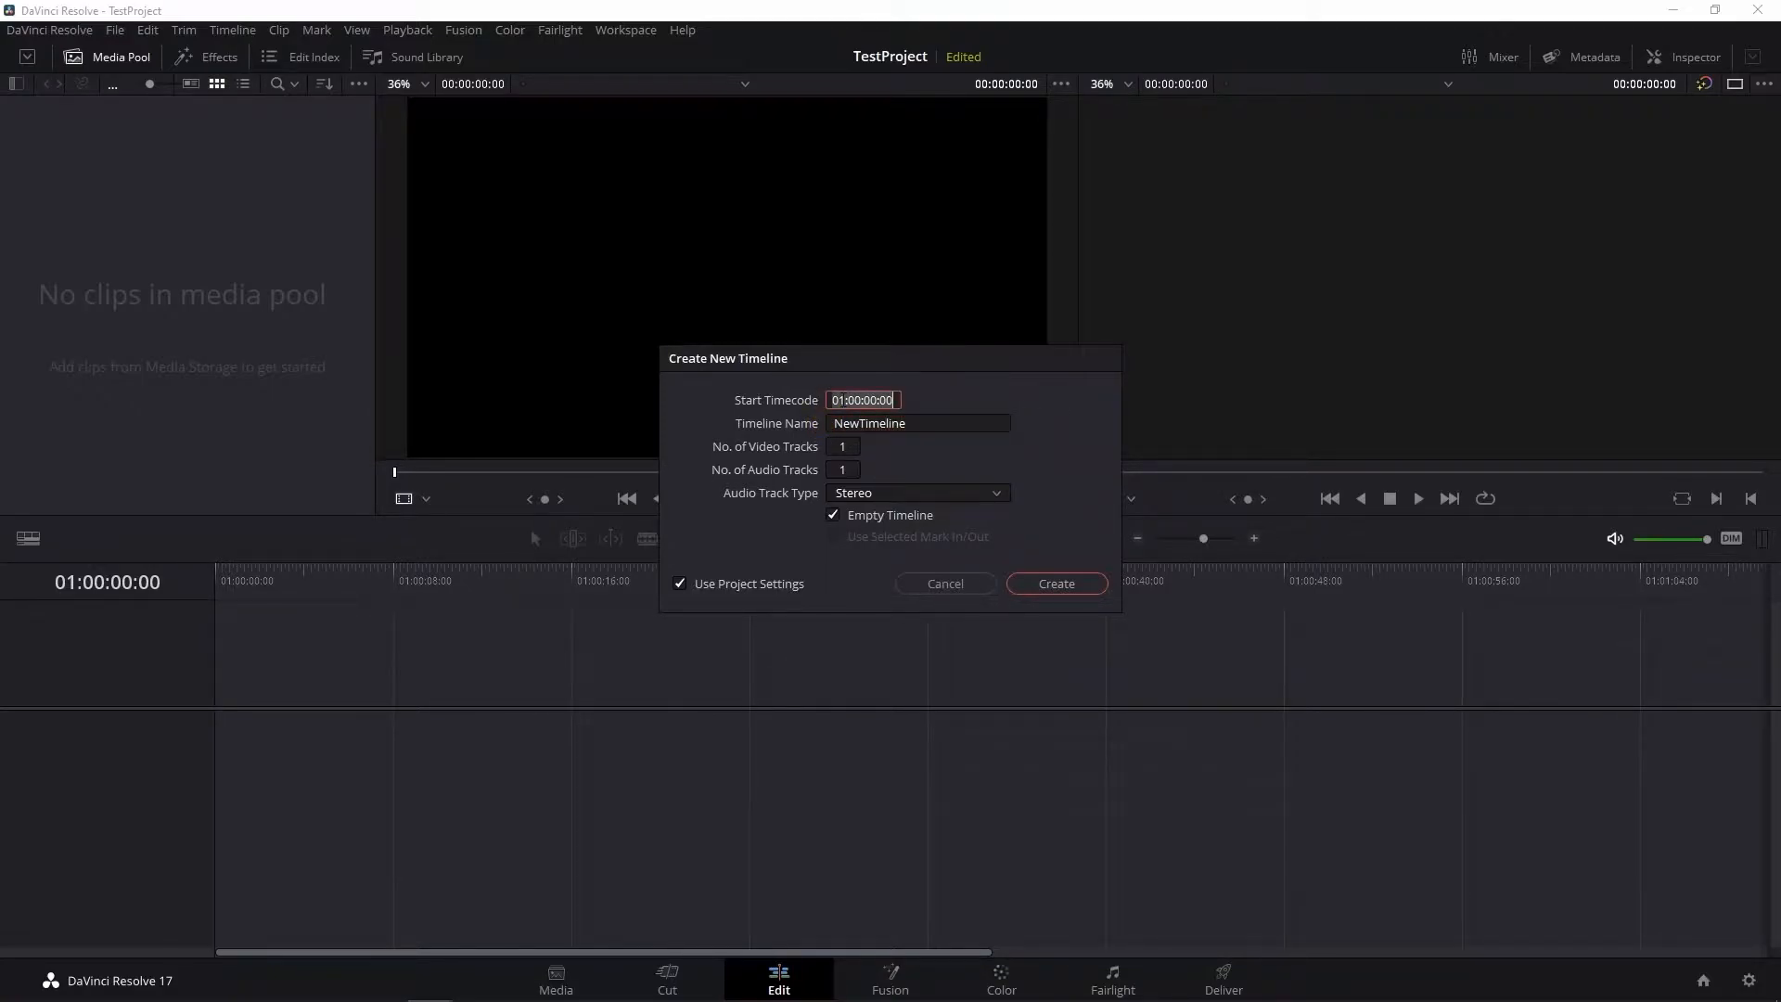
pyautogui.moveTo(873, 393); pyautogui.dragTo(852, 401)
pyautogui.click(886, 393)
pyautogui.click(933, 465)
pyautogui.write('0')
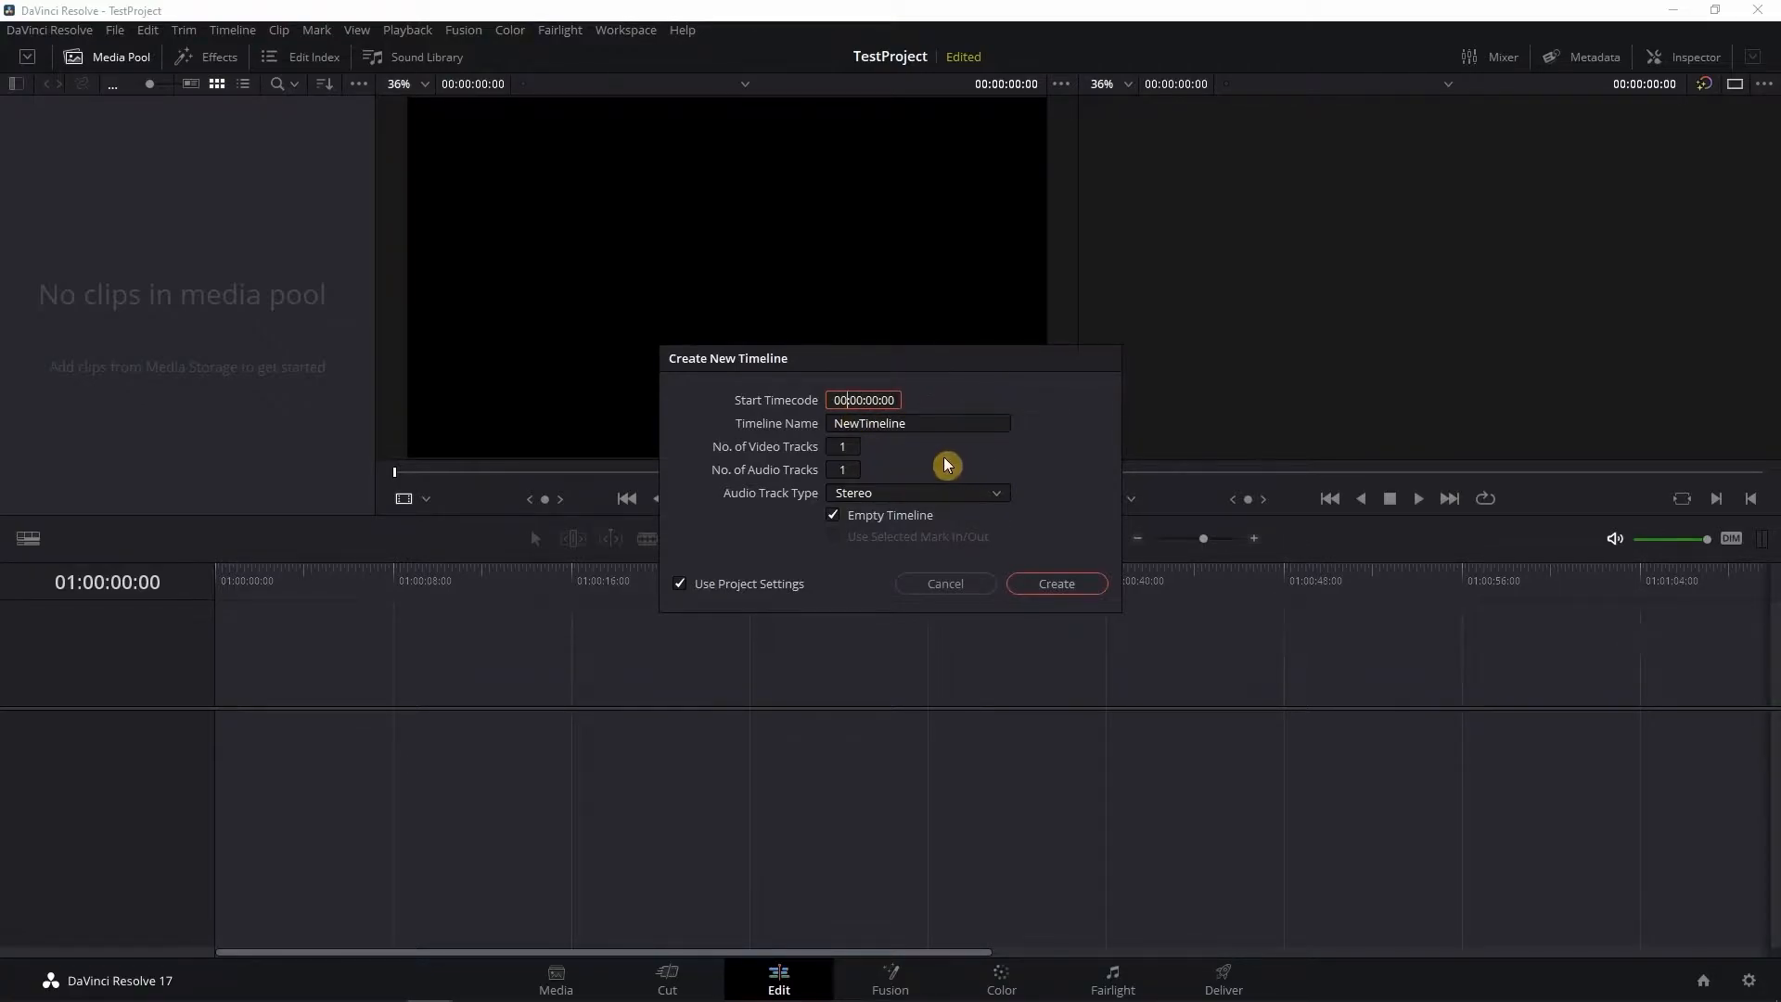
# Step: Give the new timeline 3 video tracks and 3 audio tracks, keeping the audio track type Stereo
pyautogui.click(845, 447)
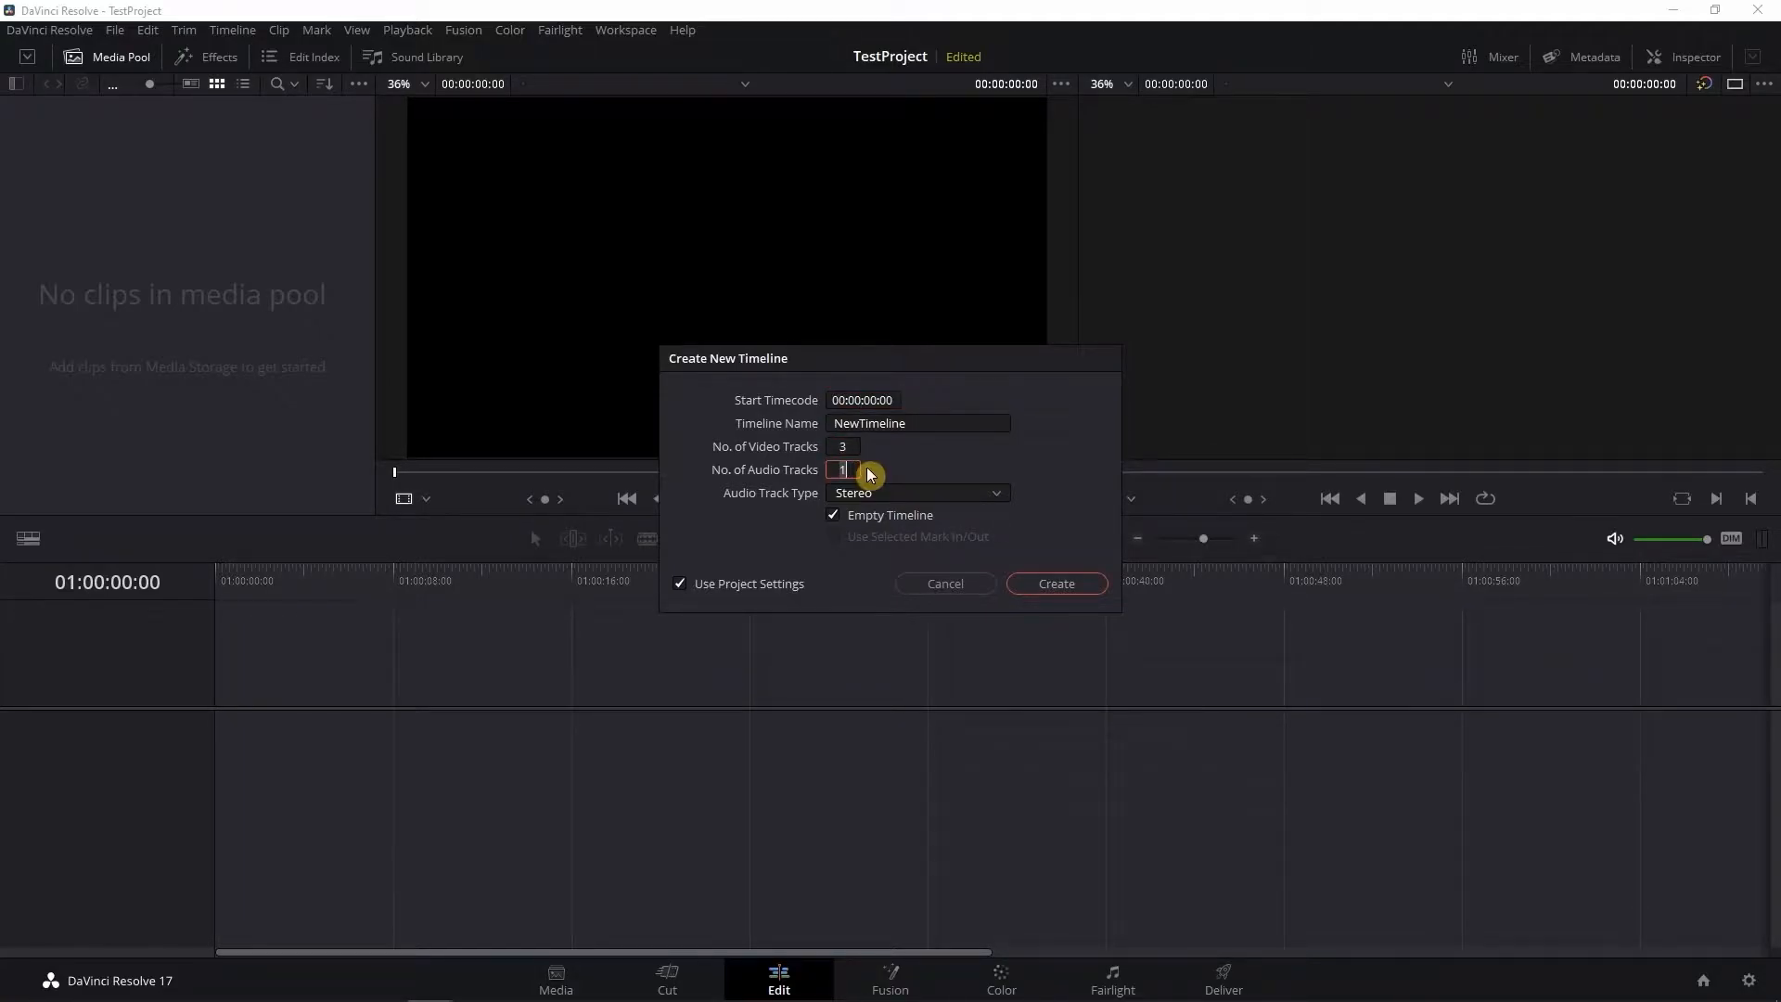
pyautogui.click(932, 494)
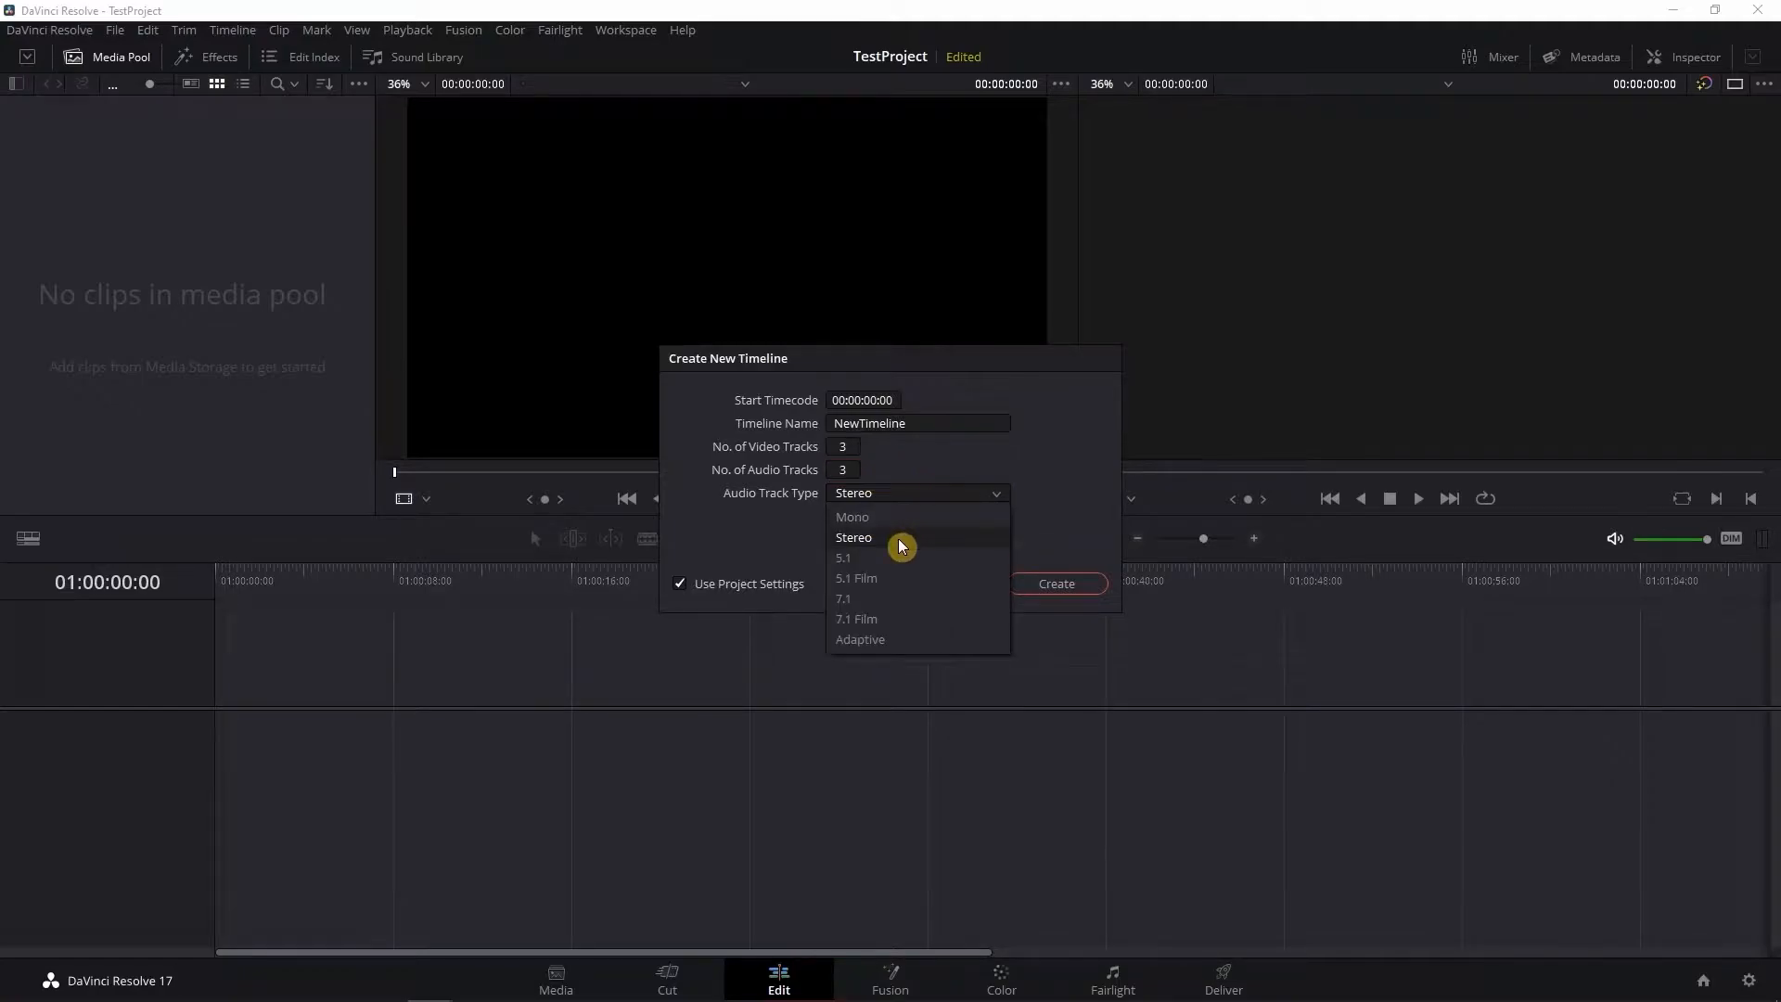
pyautogui.click(961, 474)
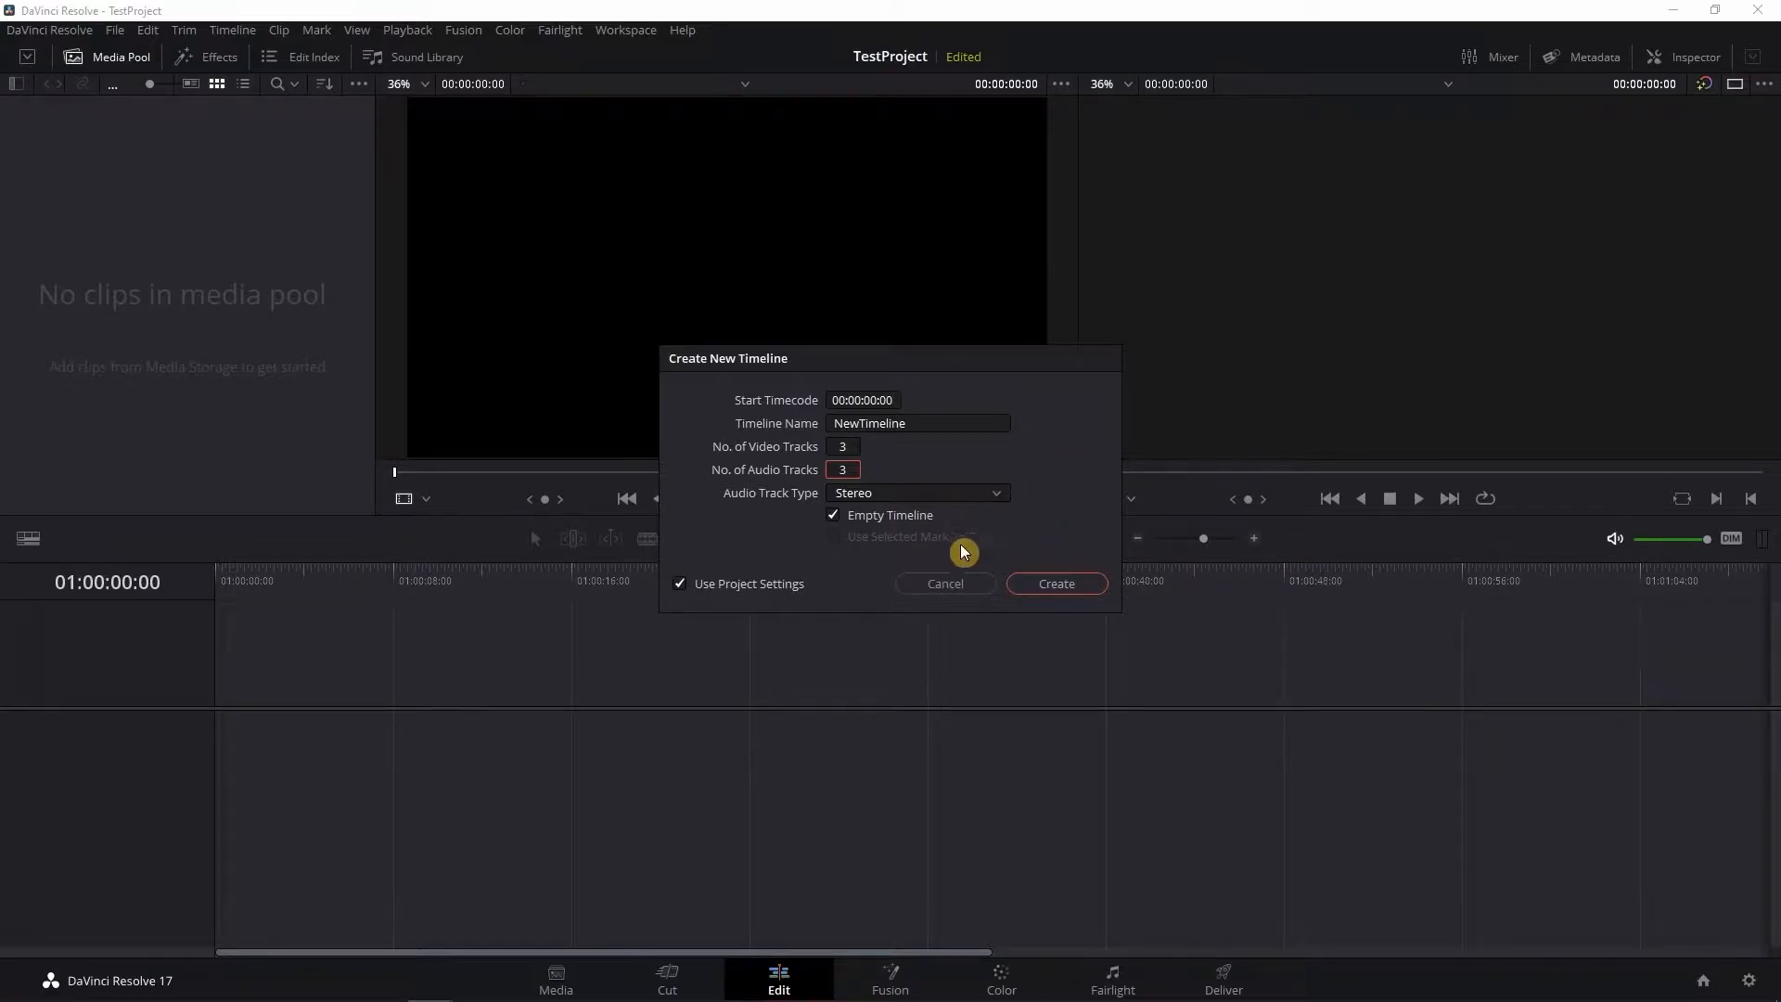
# Step: Turn off Use Project Settings to review the timeline's Format, Monitor and Output settings, and turn it back on
pyautogui.click(755, 583)
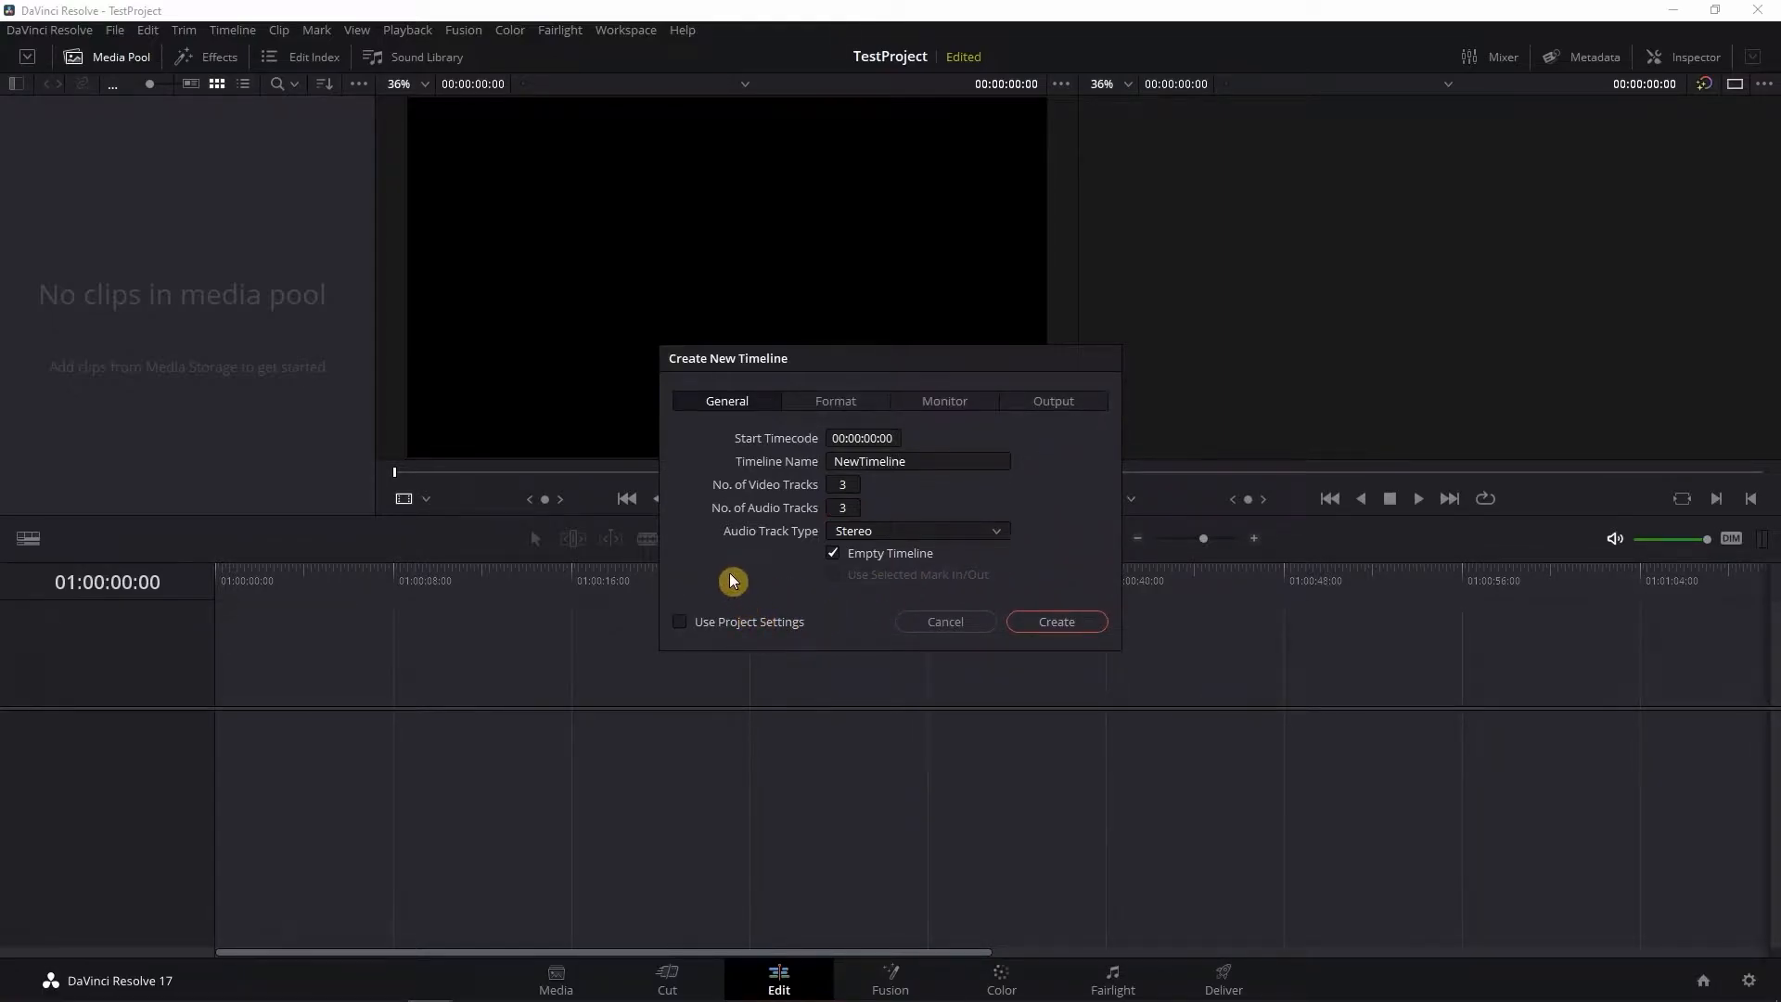
pyautogui.click(818, 409)
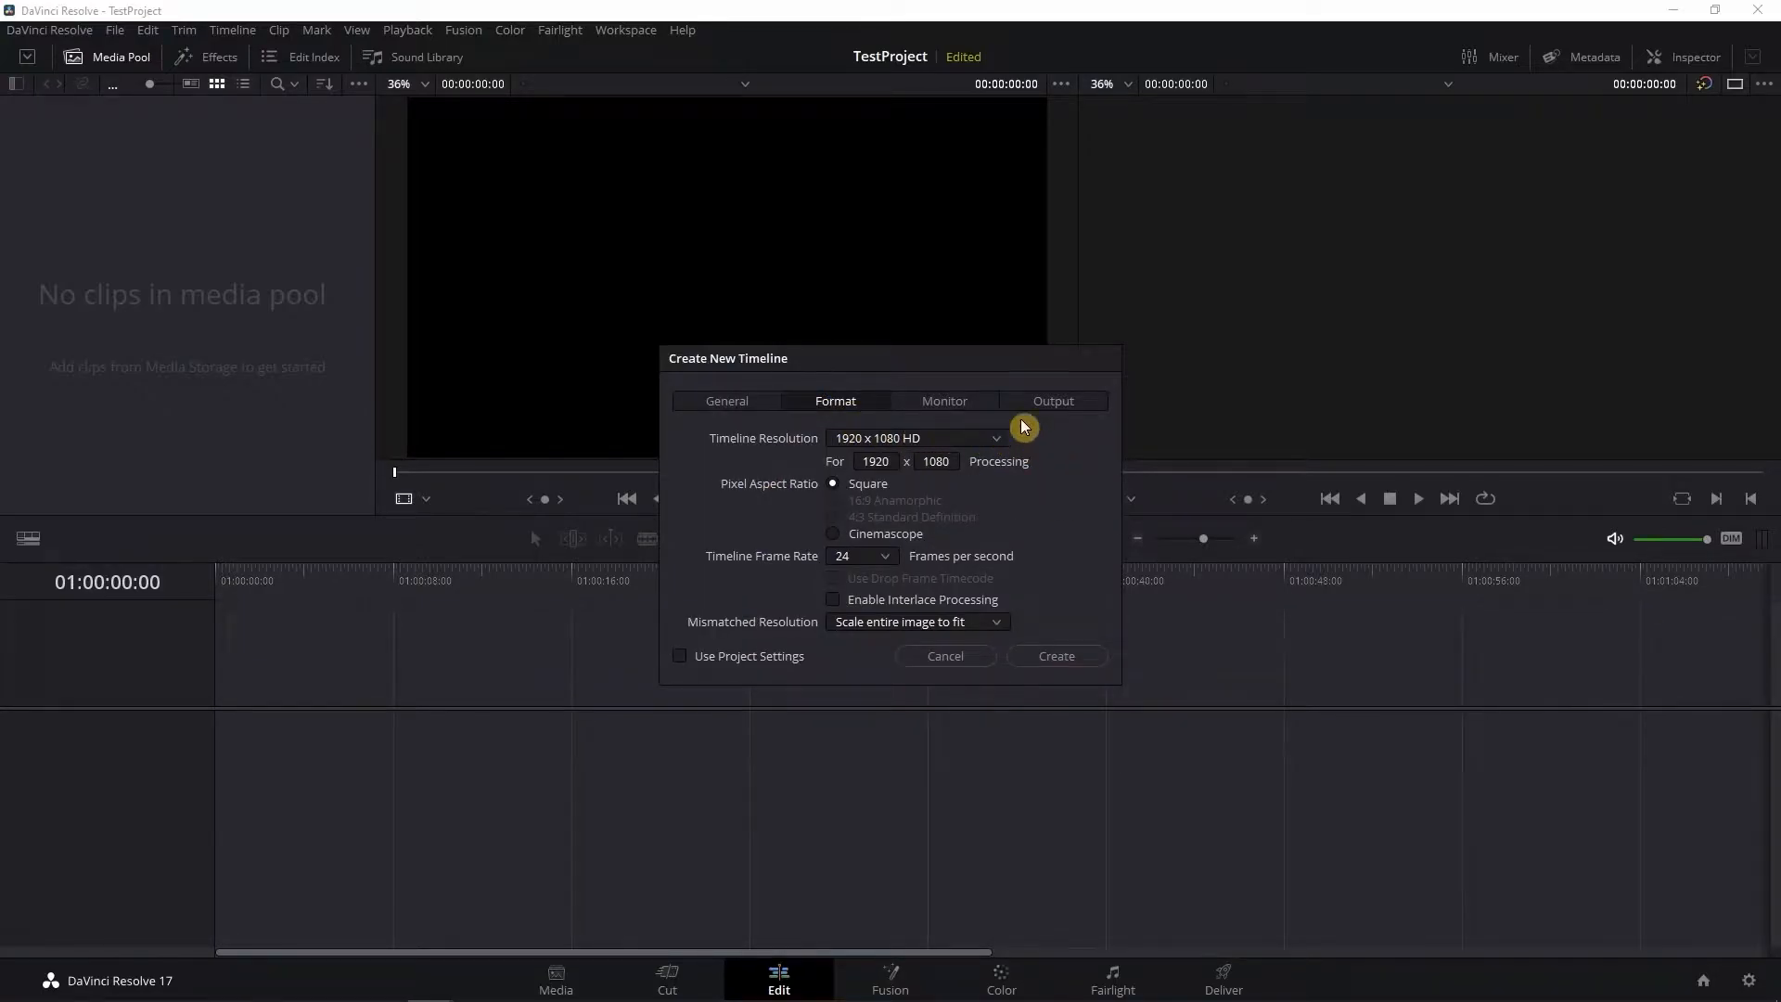
pyautogui.click(955, 405)
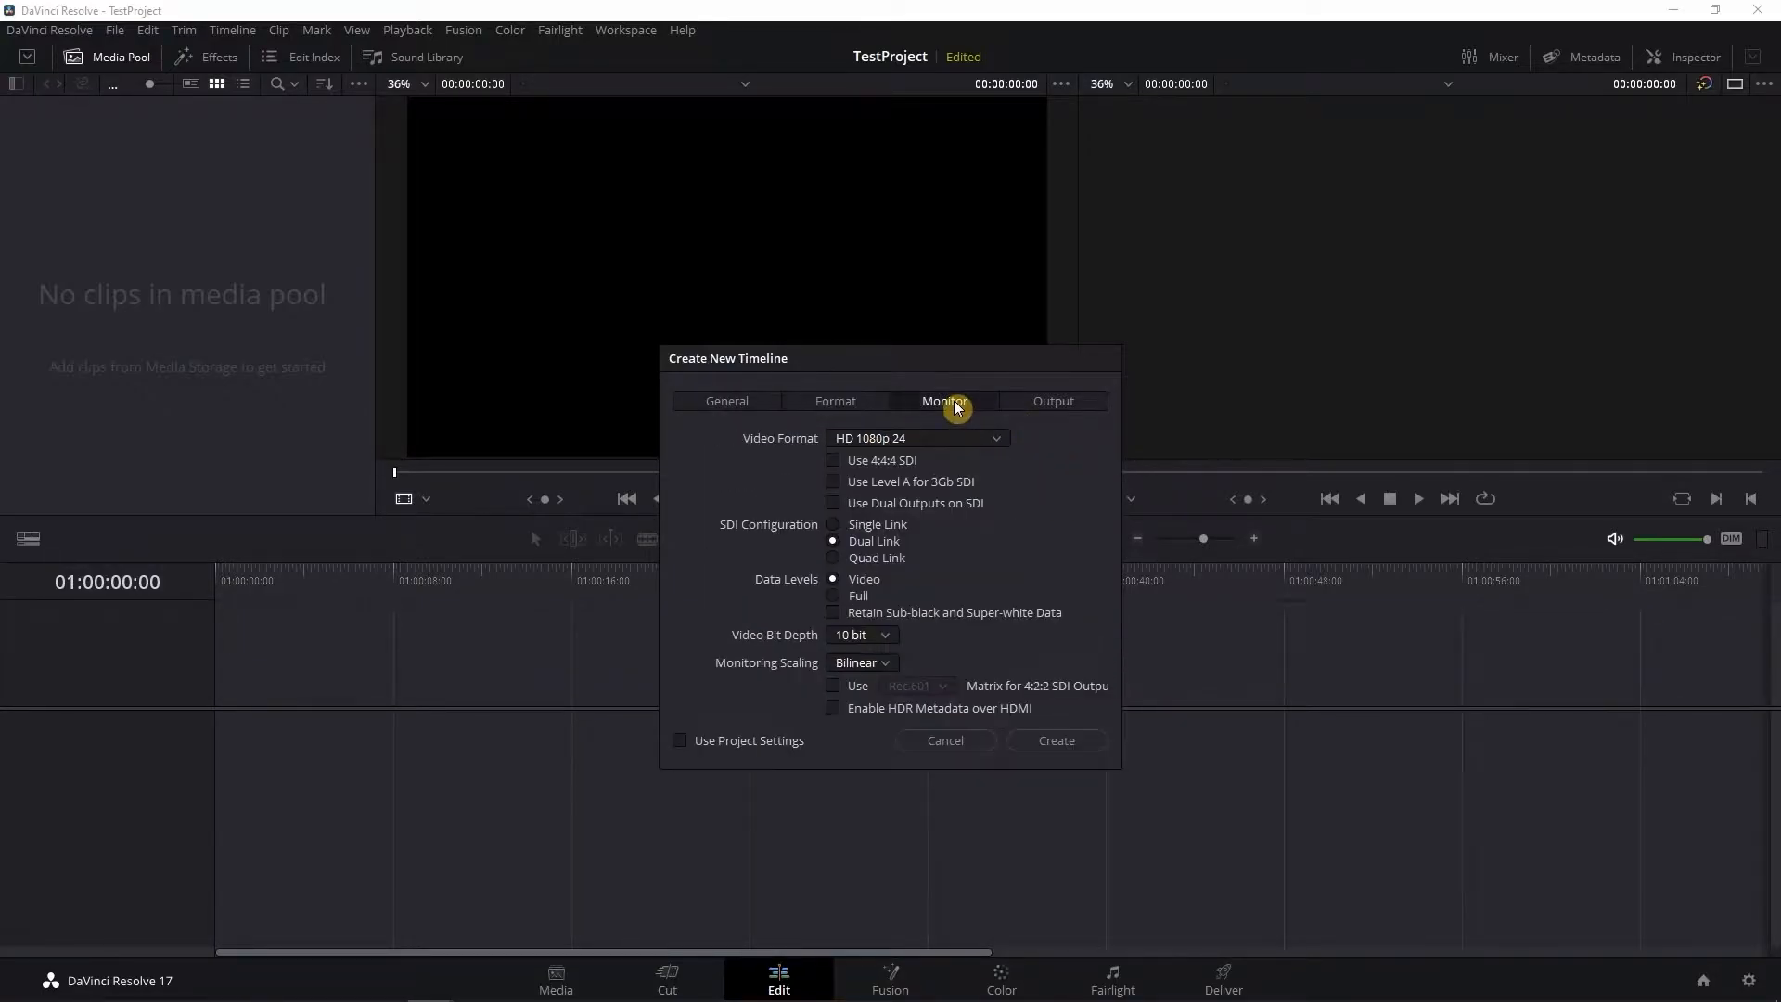
pyautogui.click(1063, 403)
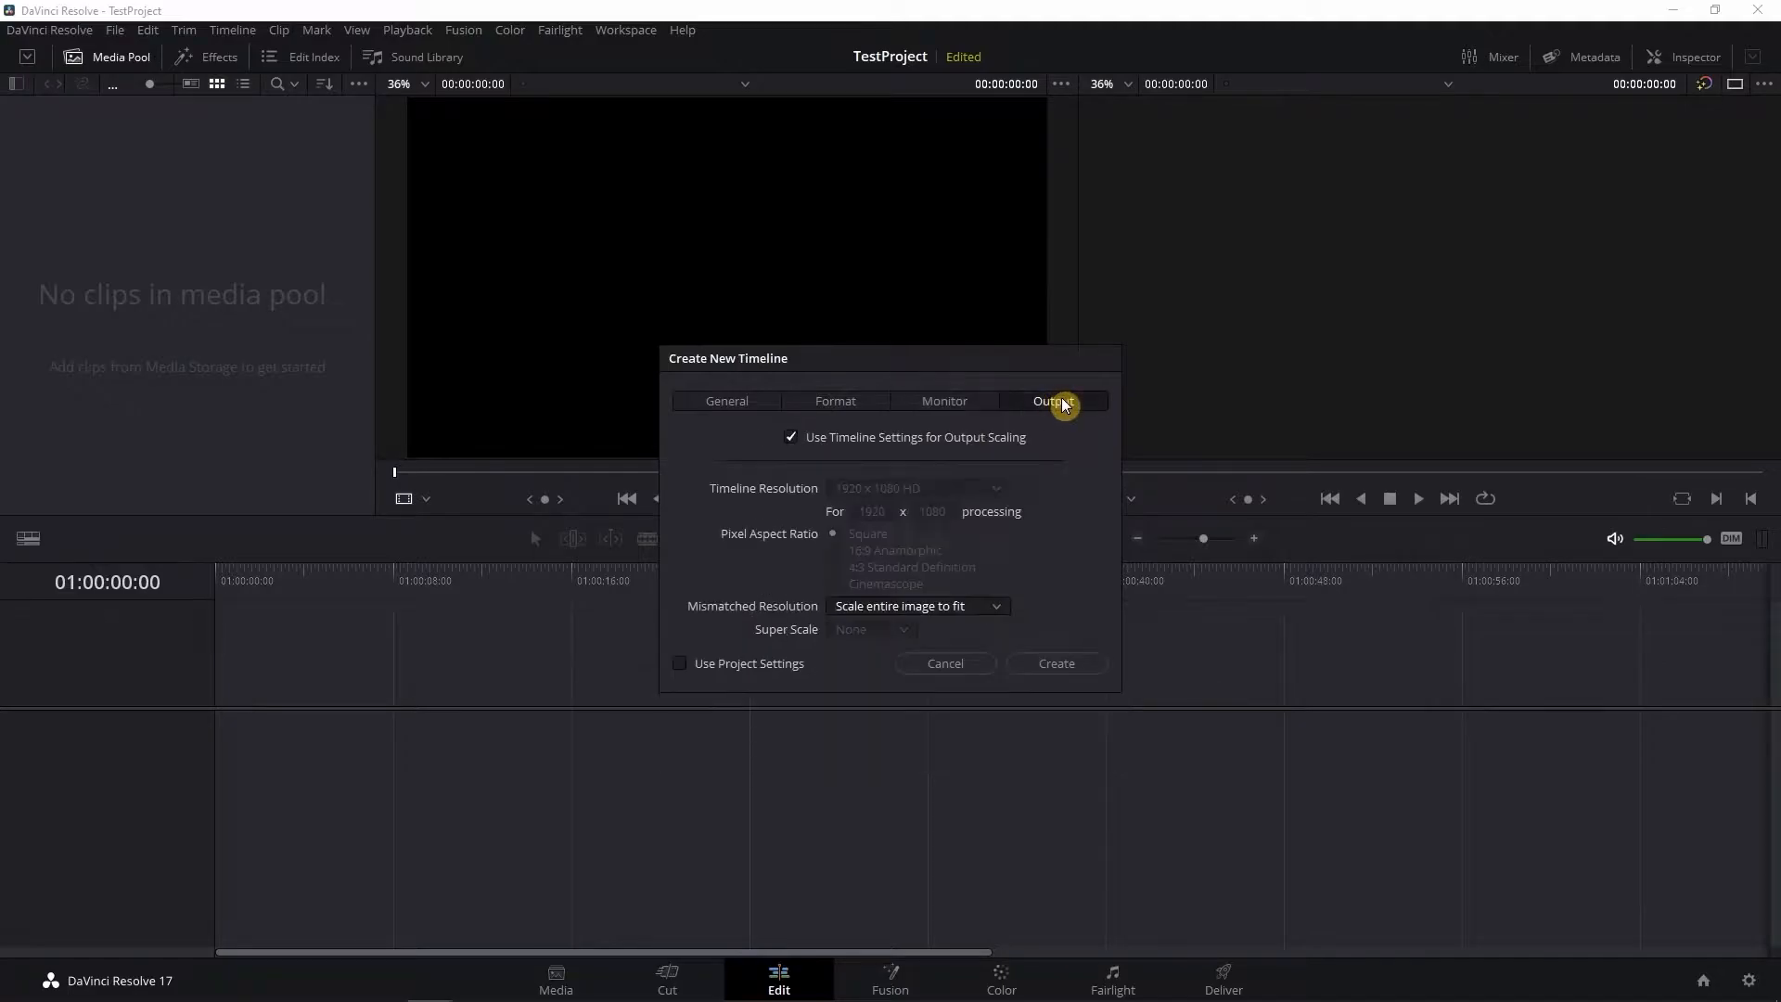
pyautogui.click(741, 405)
pyautogui.click(743, 624)
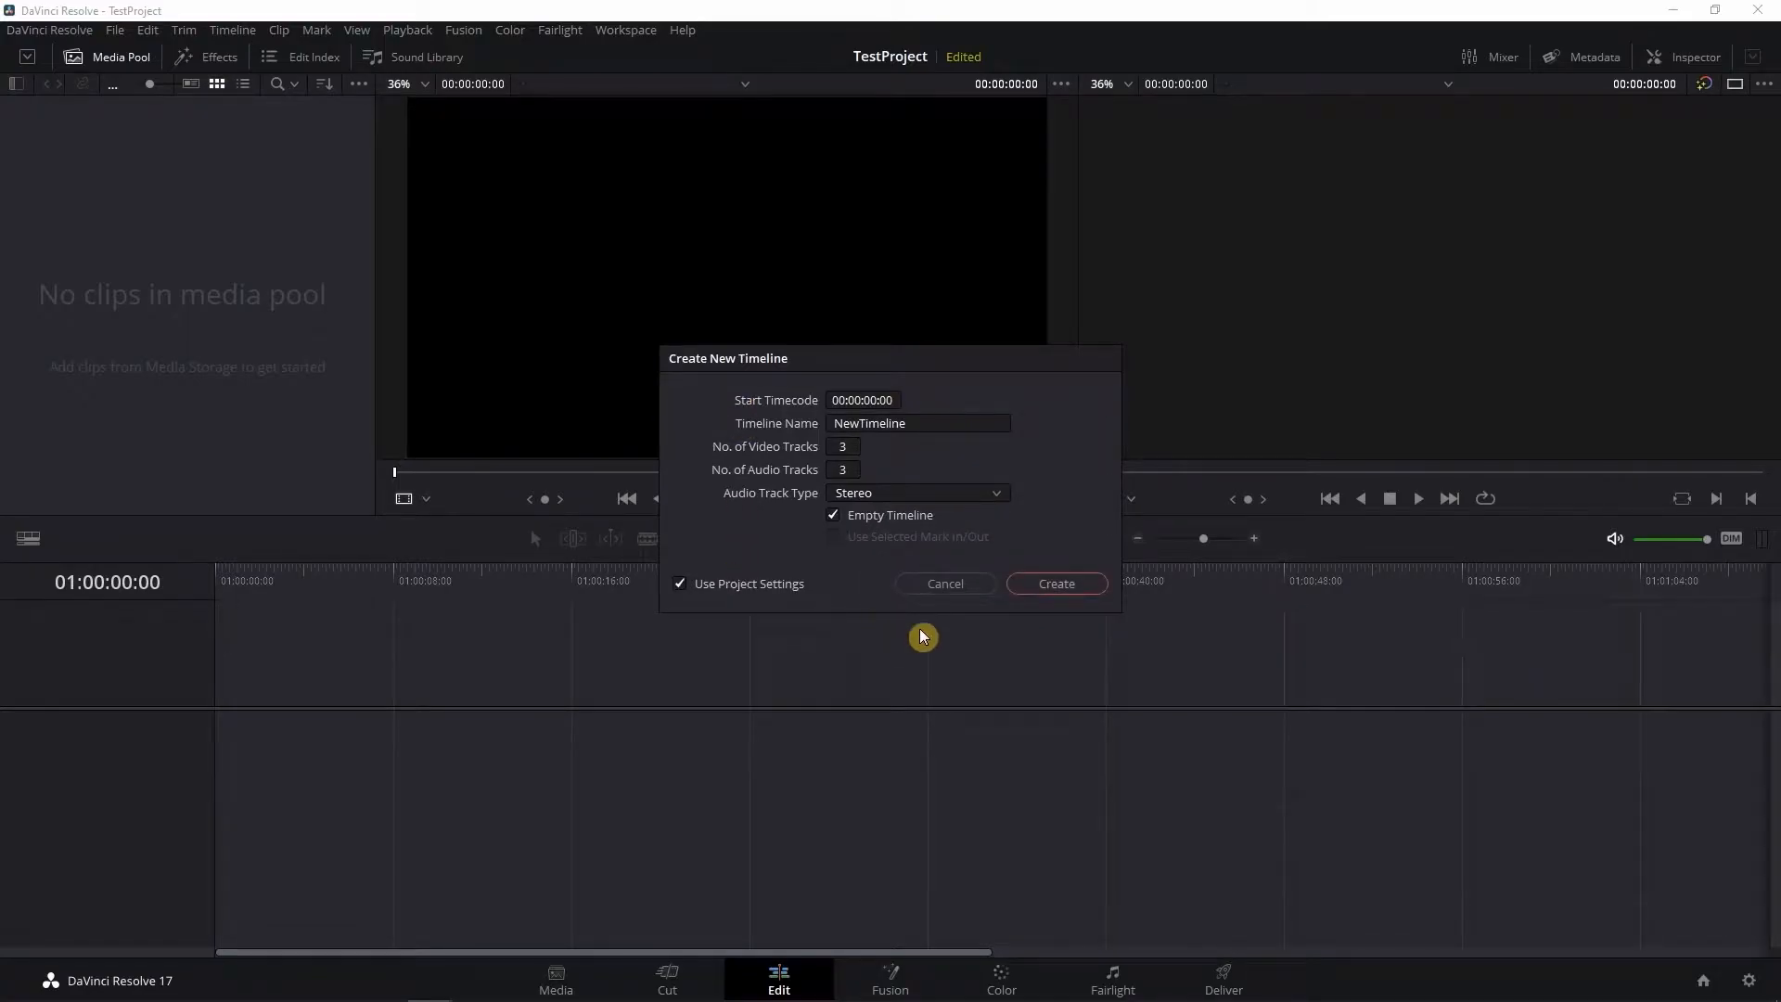
# Step: Create the timeline with these settings and look over its video and audio tracks
pyautogui.click(1044, 587)
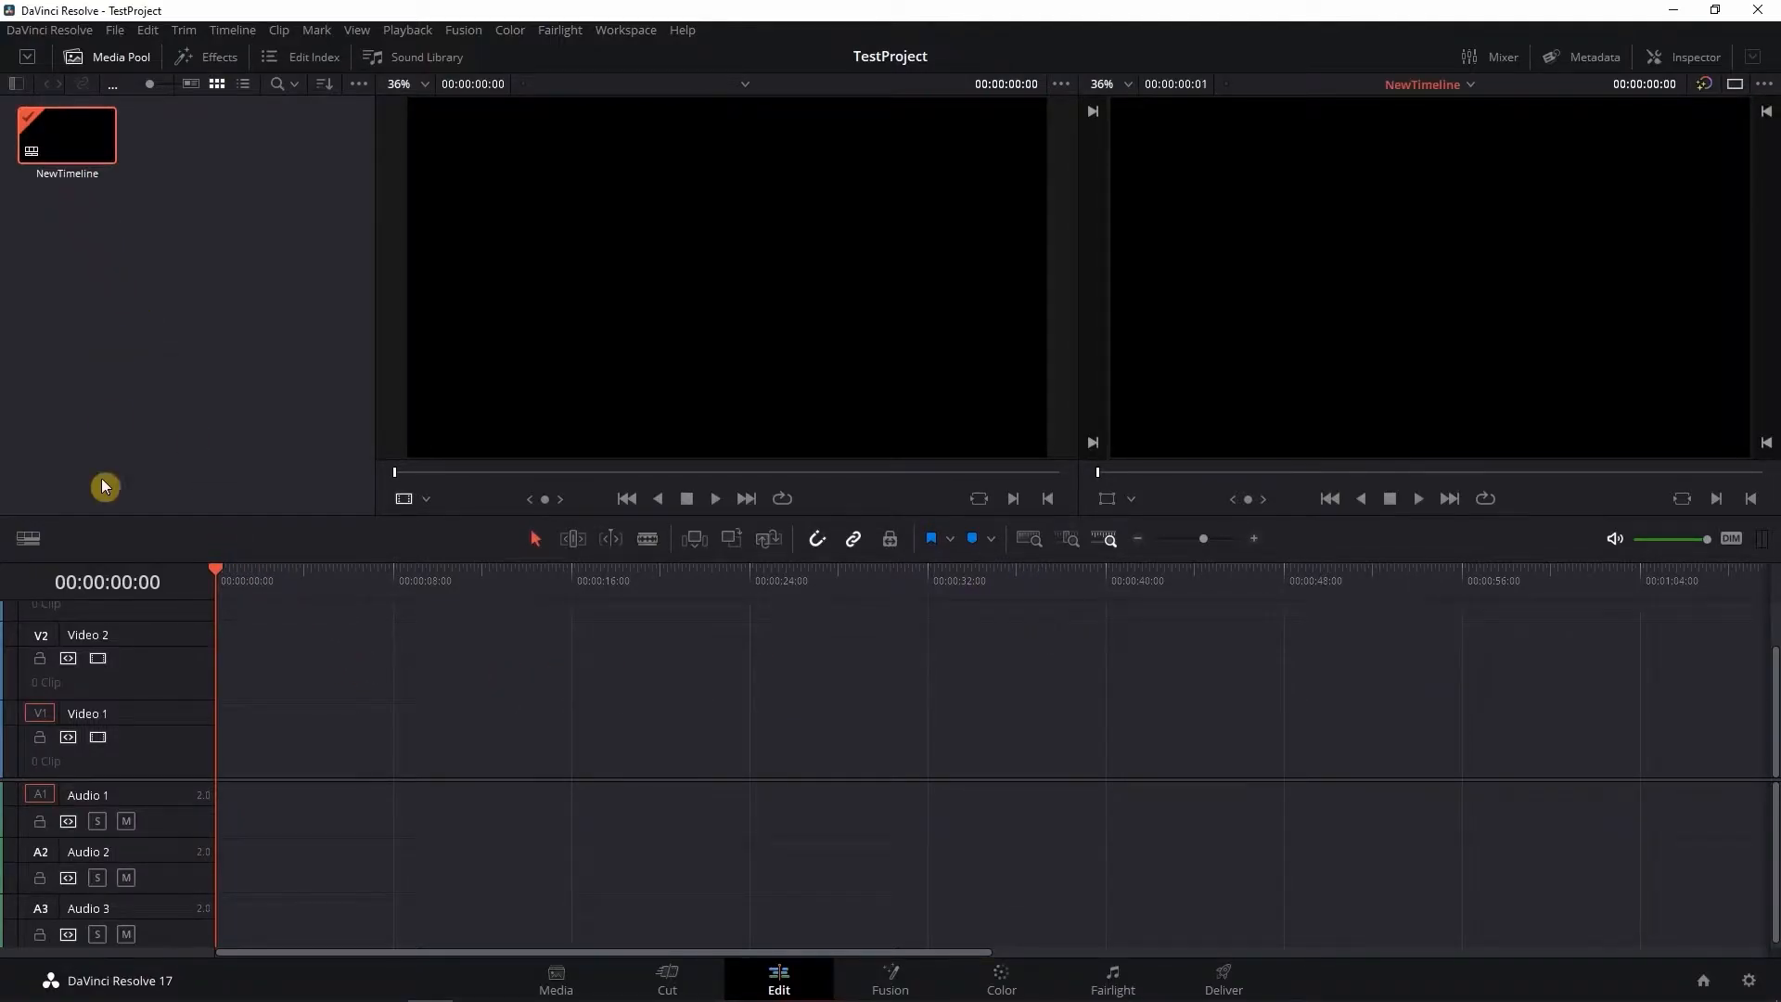
pyautogui.scroll(1, 80, 723)
pyautogui.scroll(2, 81, 721)
pyautogui.scroll(-3, 139, 706)
pyautogui.scroll(1, 130, 881)
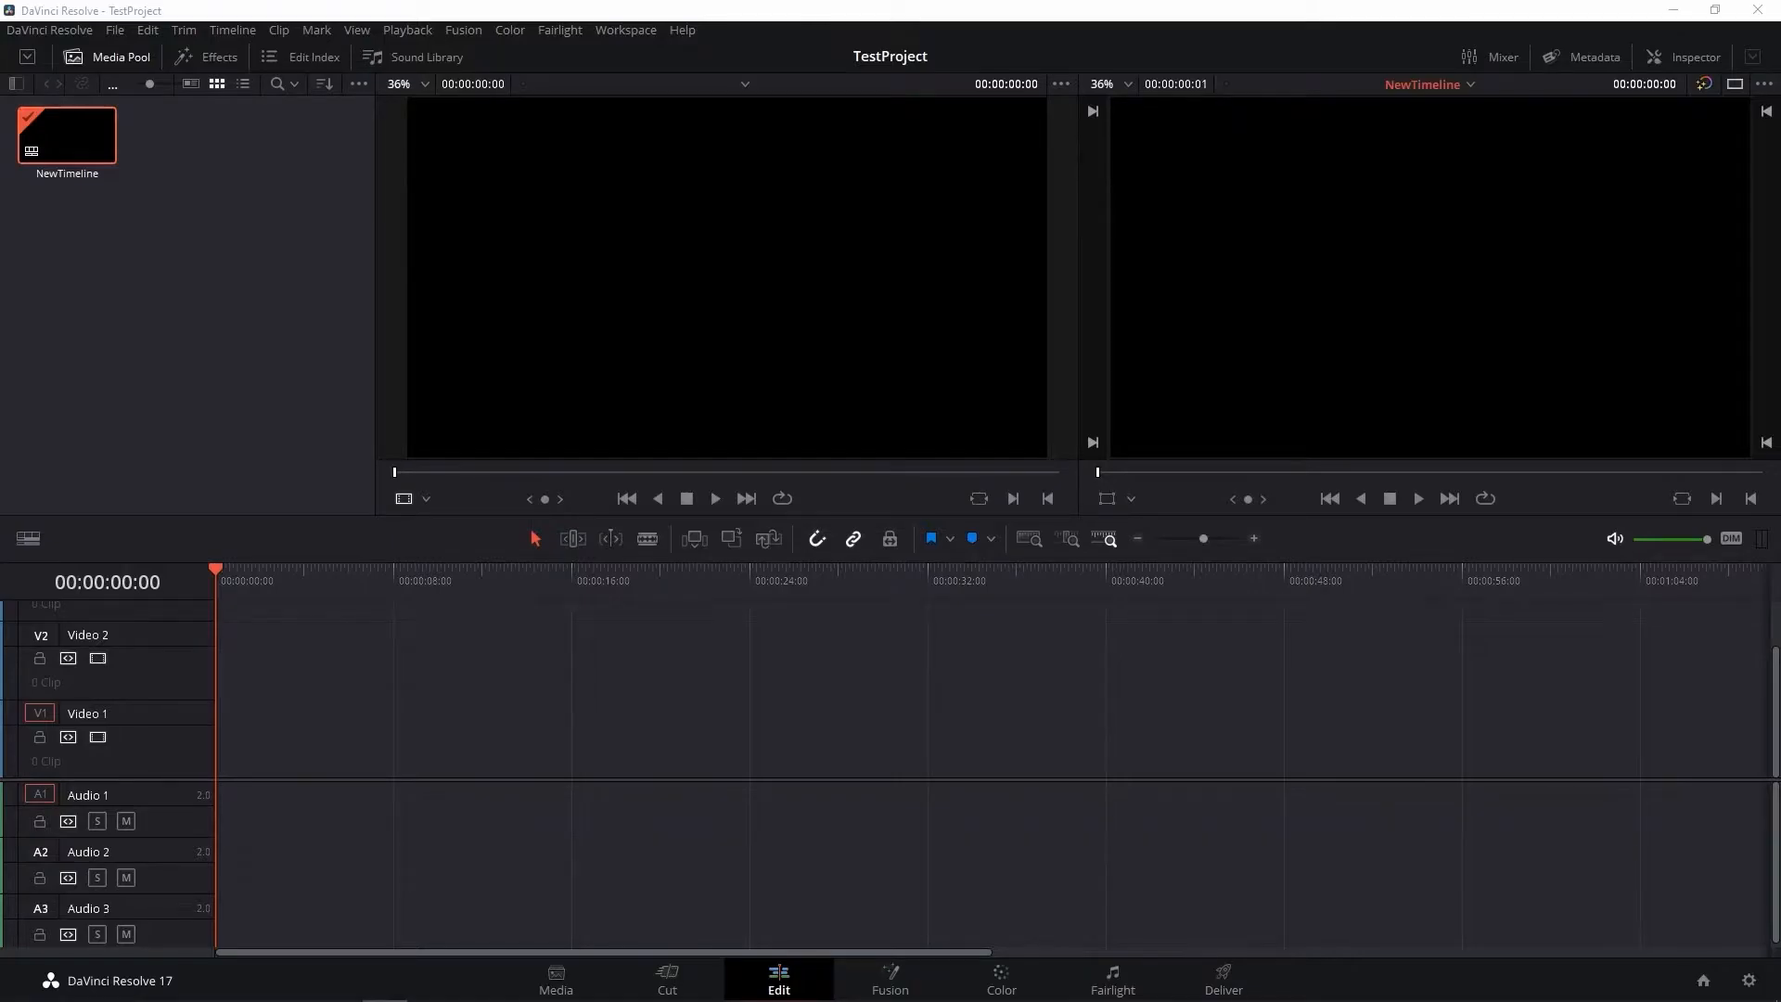
pyautogui.click(117, 29)
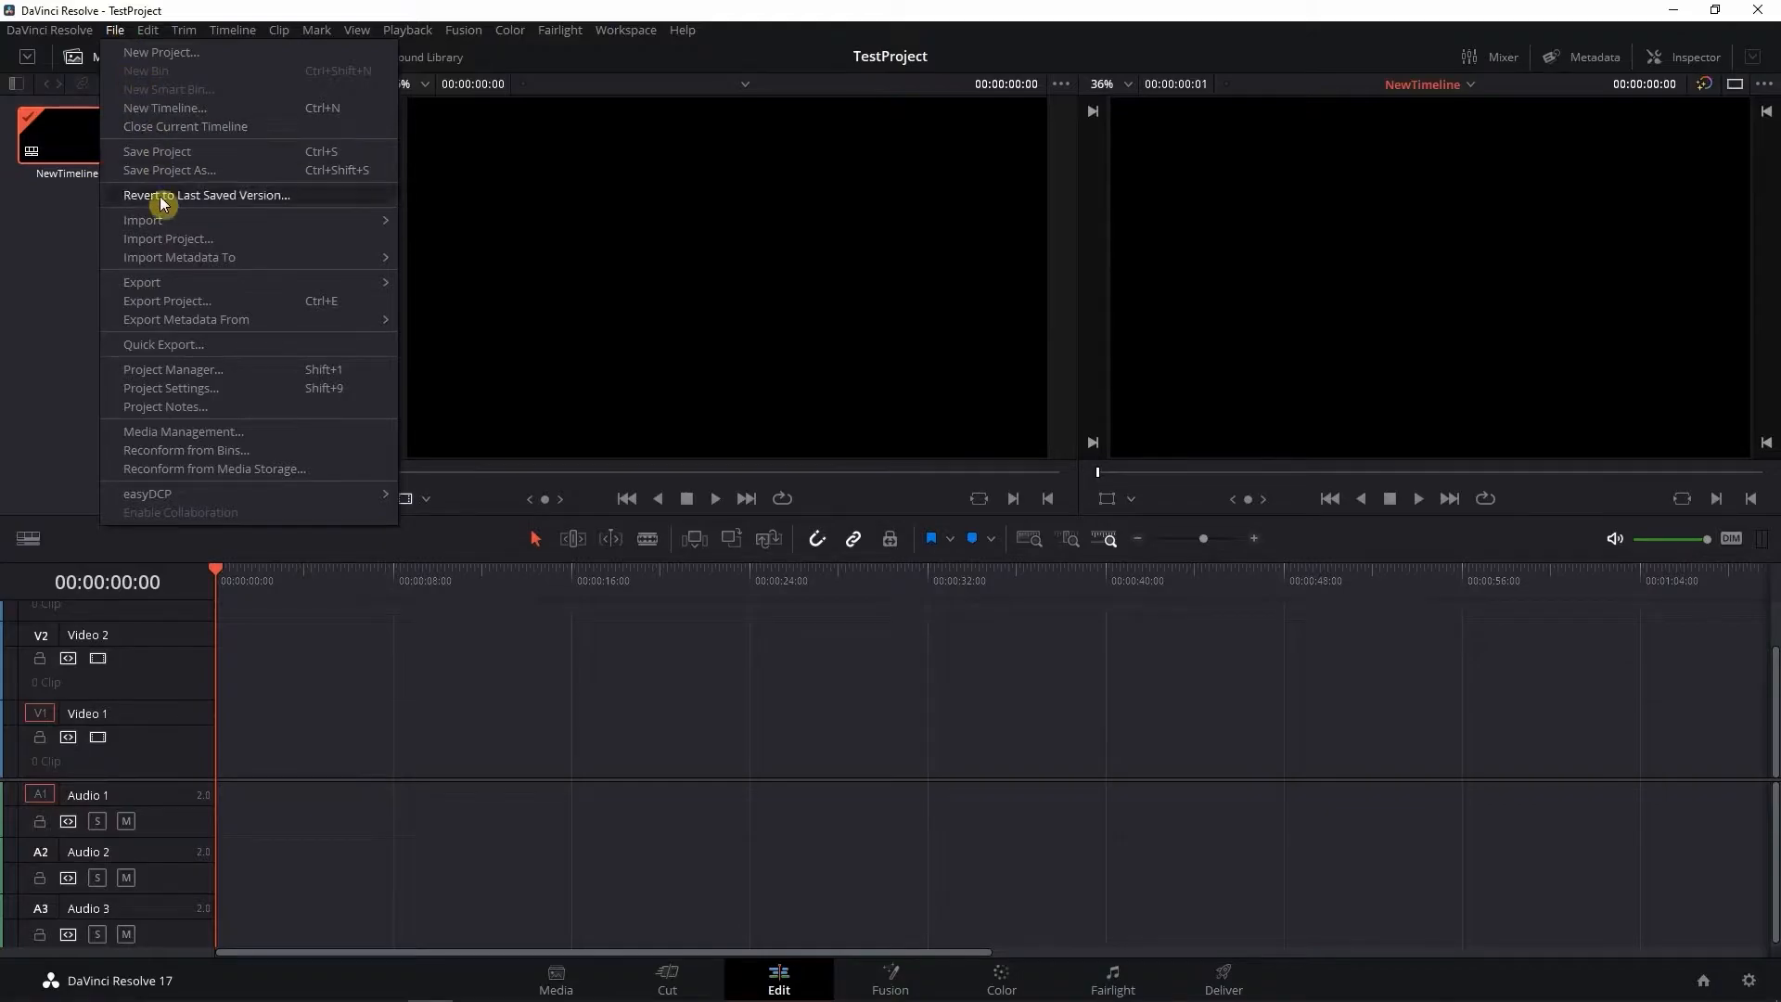
pyautogui.moveTo(172, 223)
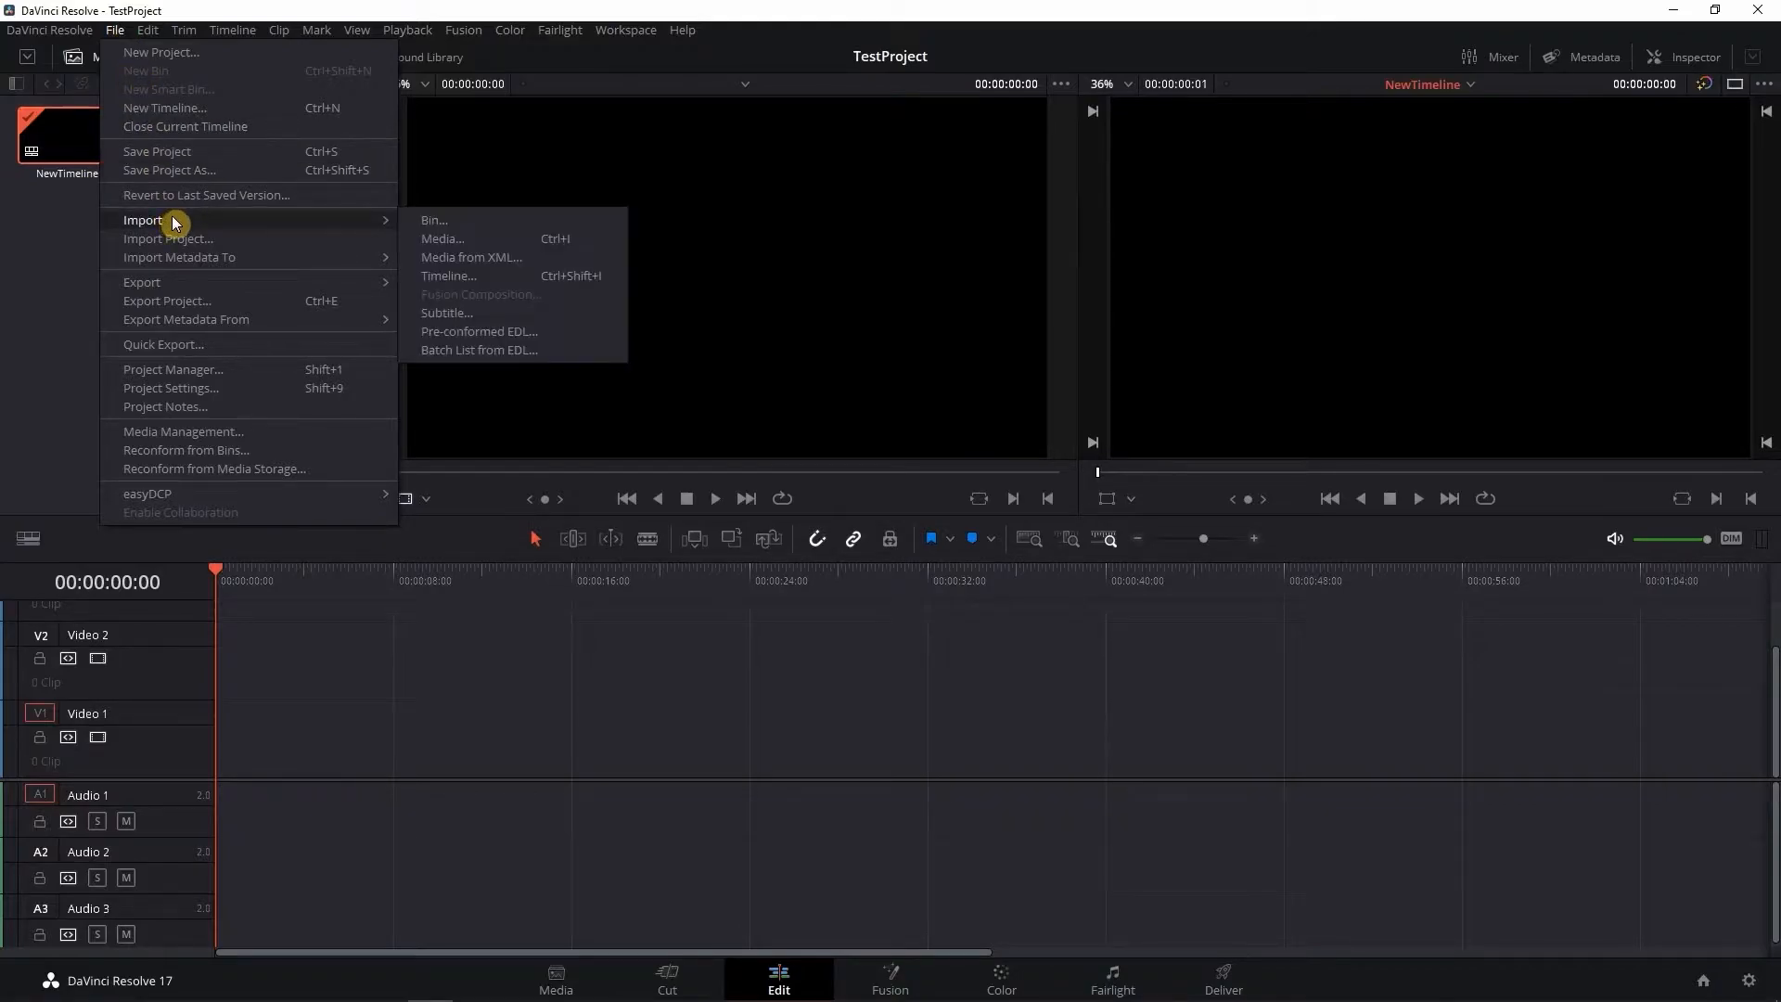
pyautogui.click(458, 243)
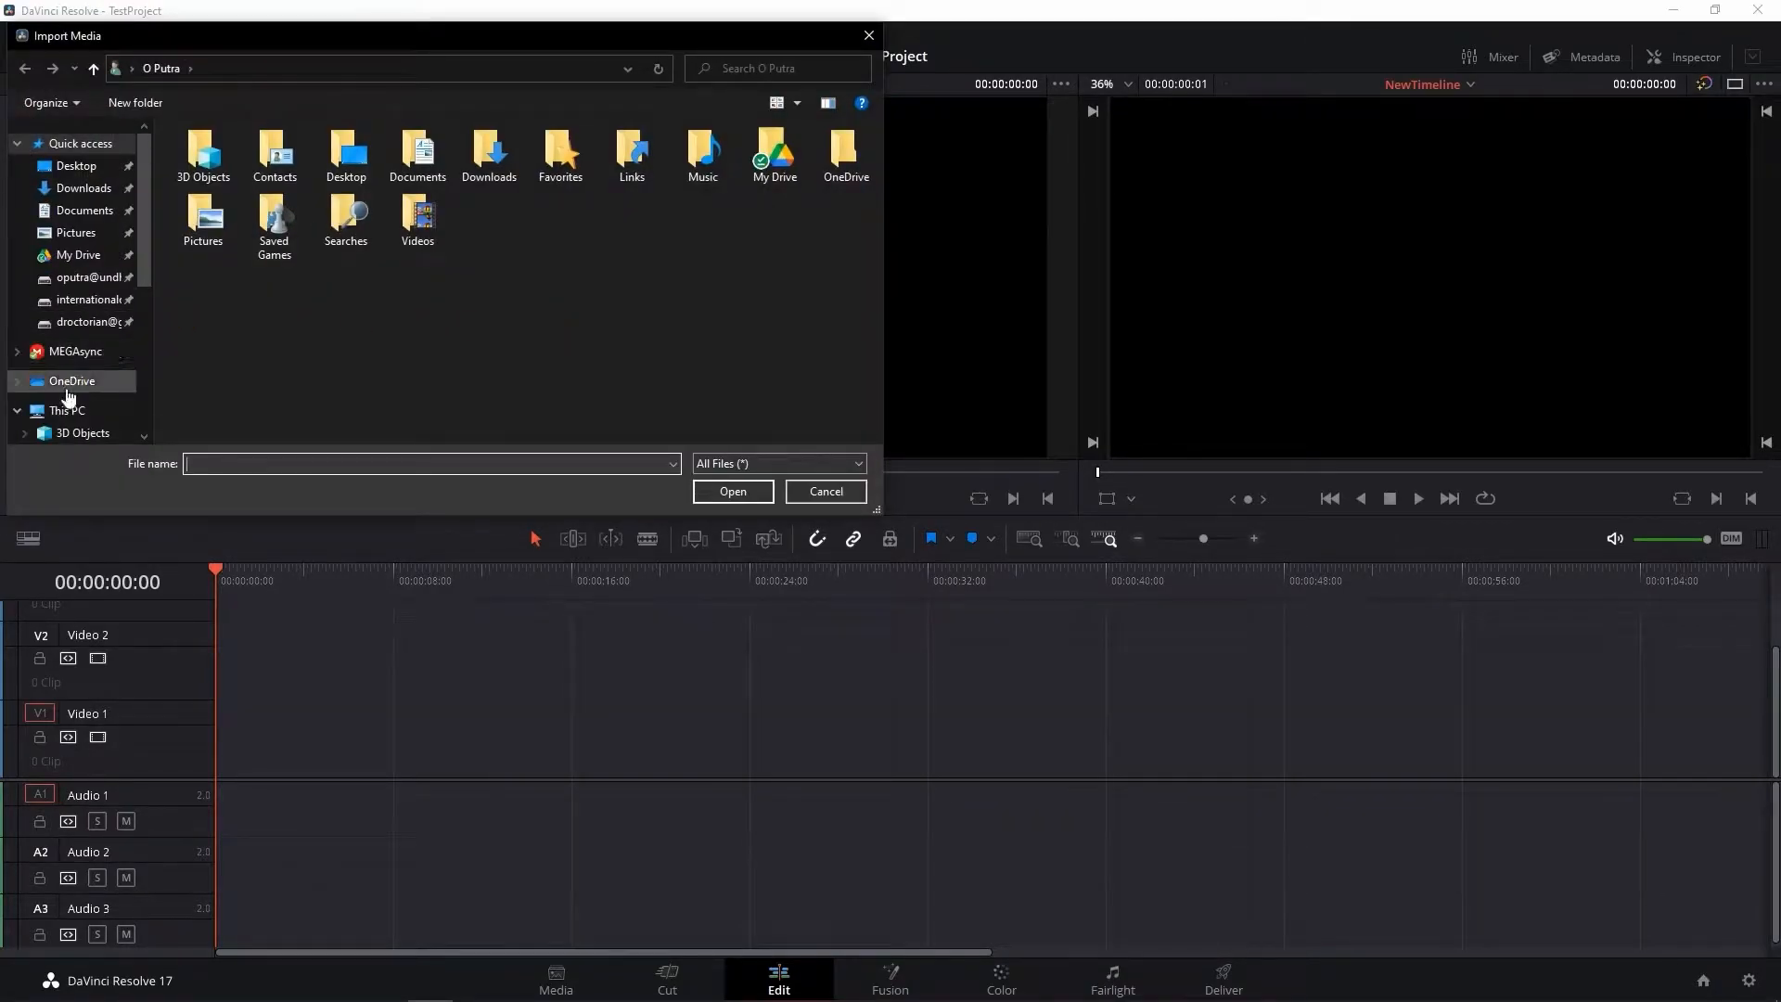
pyautogui.scroll(-2, 73, 371)
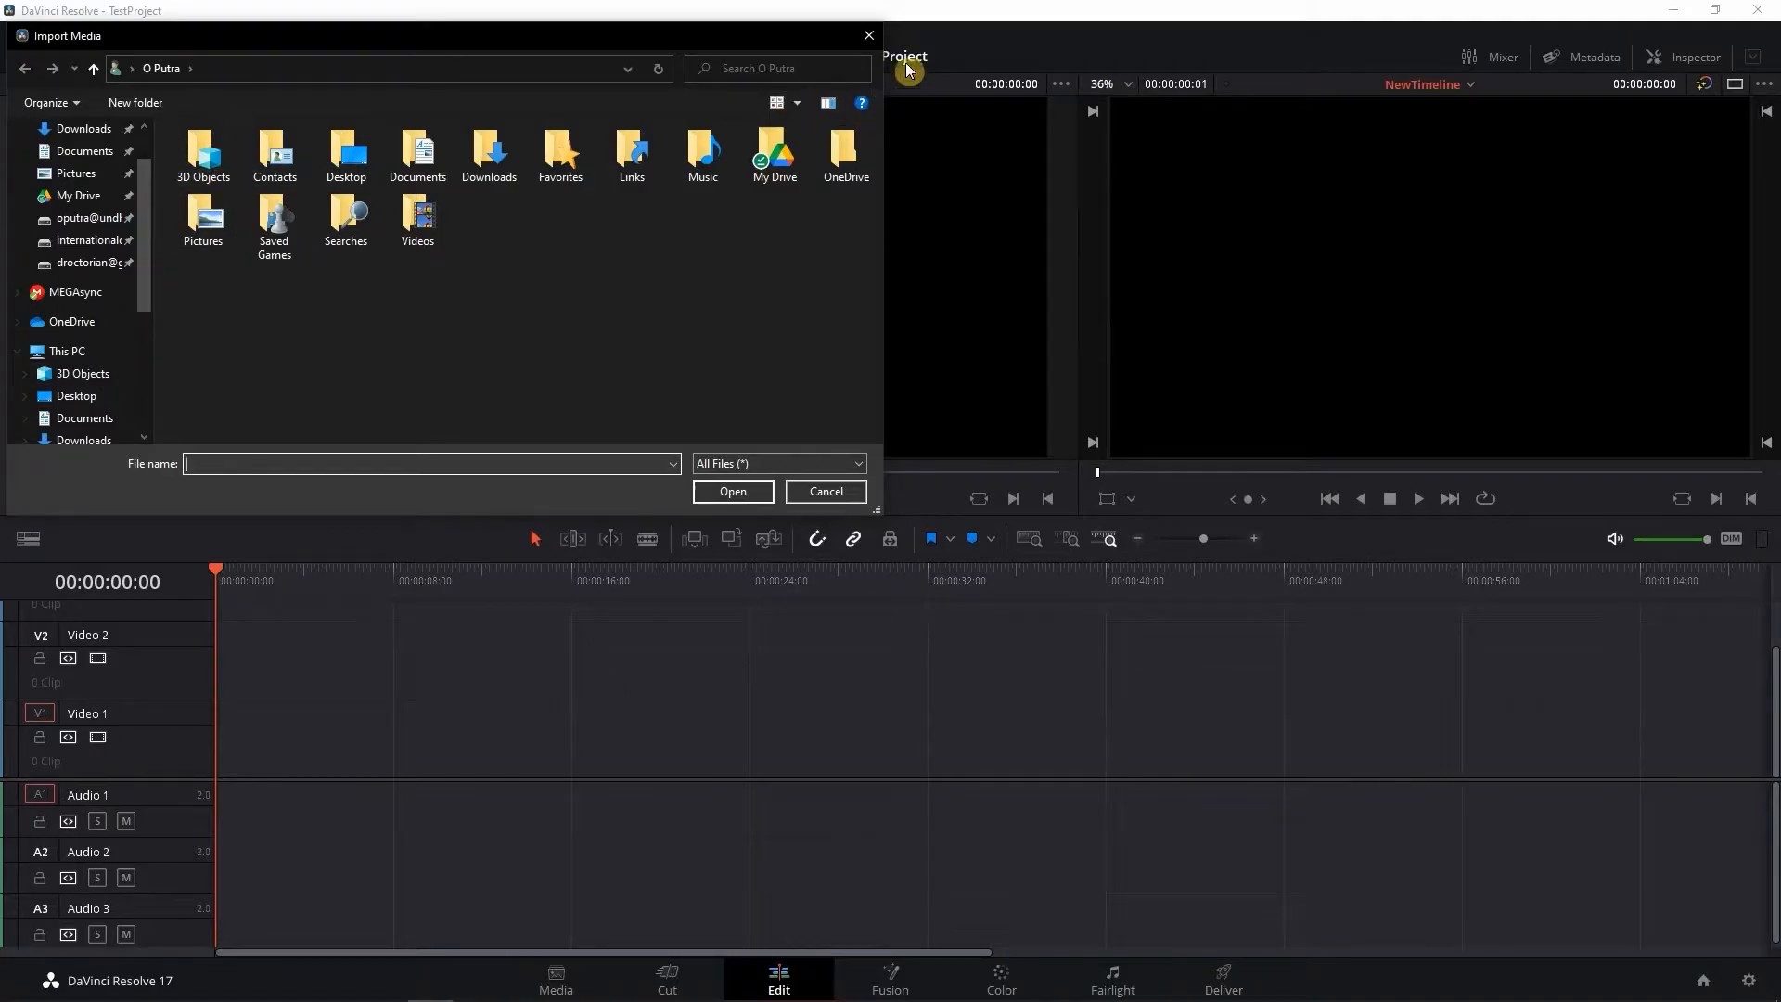
pyautogui.click(868, 35)
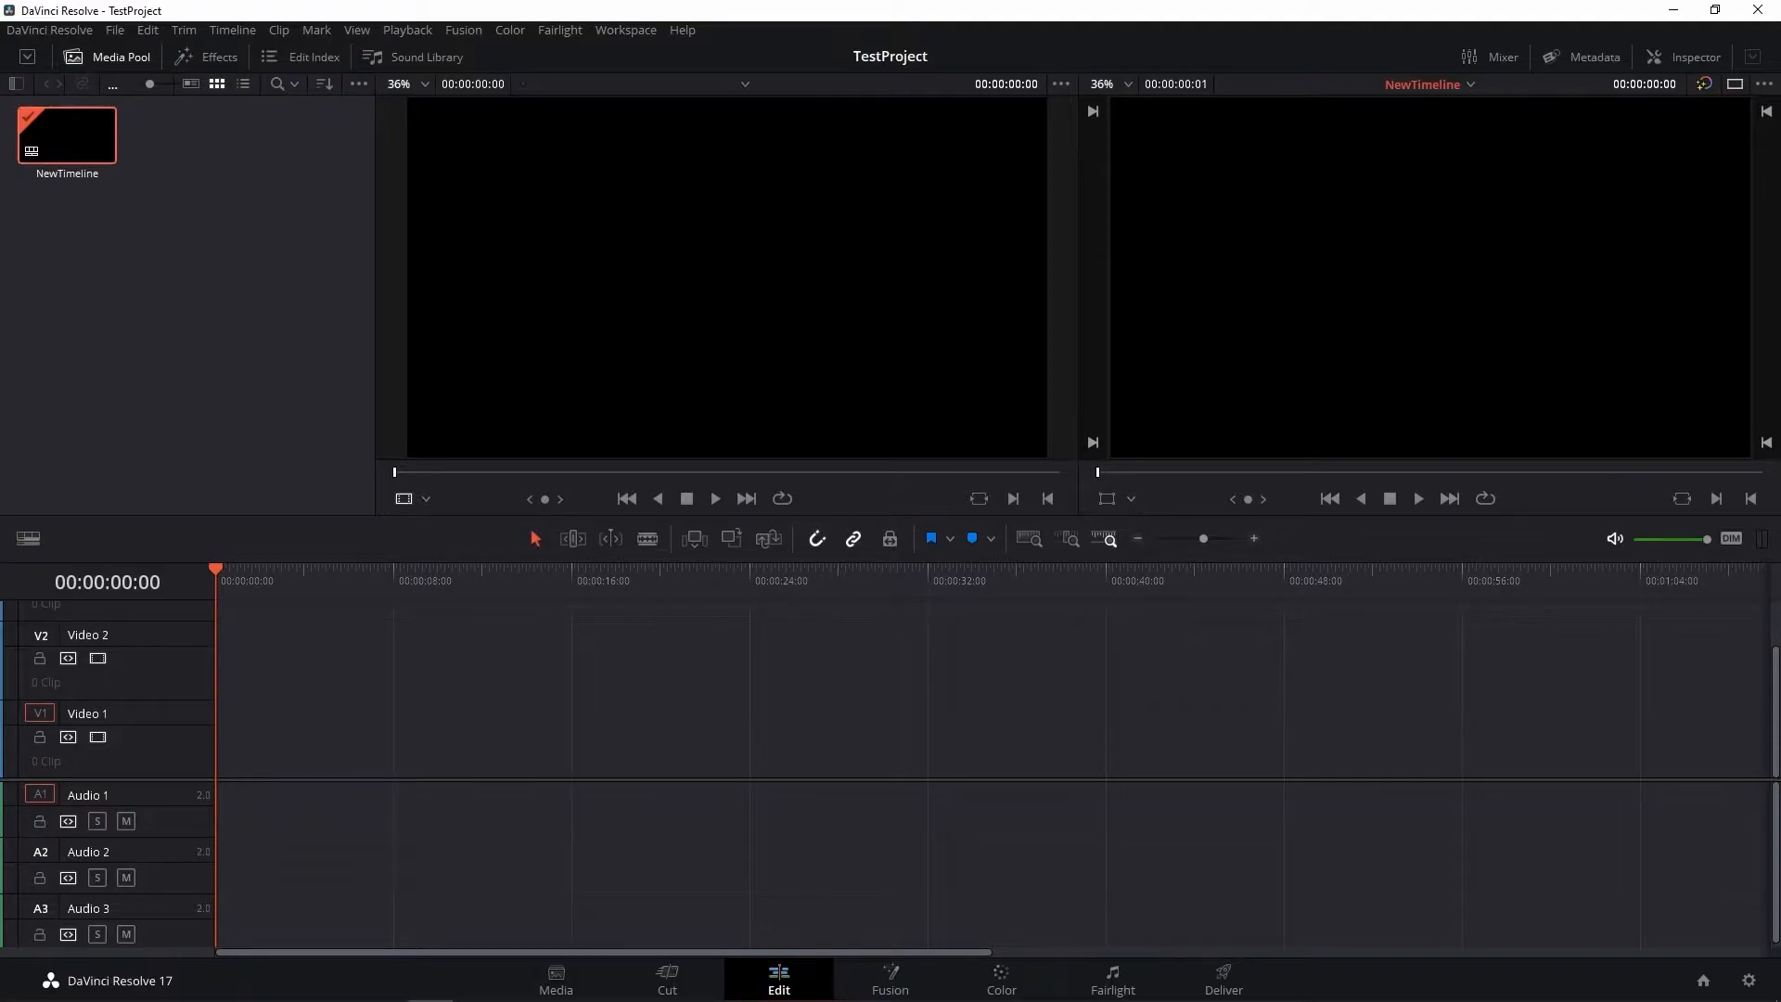
# Step: Switch to File Explorer and add all the video clips from the Random DJI & phonecam folder to the media pool
pyautogui.hotkey('alt', 'Tab')
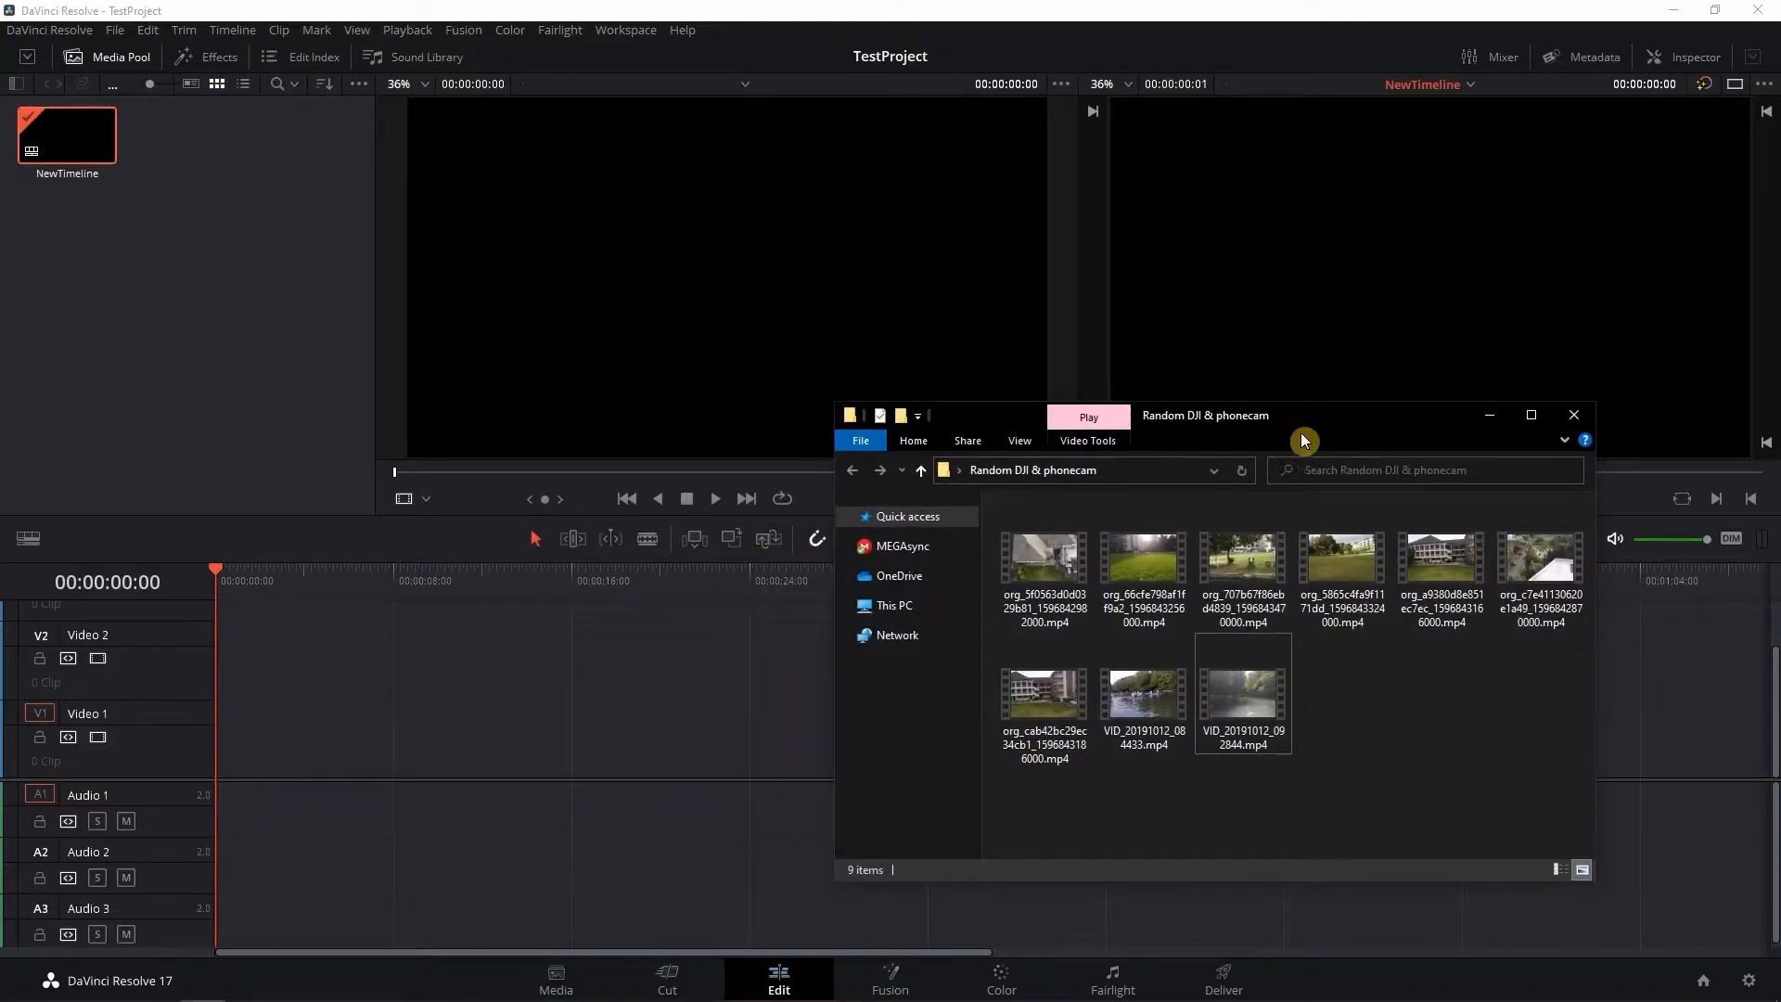
pyautogui.moveTo(1545, 771)
pyautogui.mouseDown()
pyautogui.moveTo(1043, 663)
pyautogui.moveTo(1024, 535)
pyautogui.moveTo(446, 347)
pyautogui.moveTo(245, 303)
pyautogui.mouseUp()
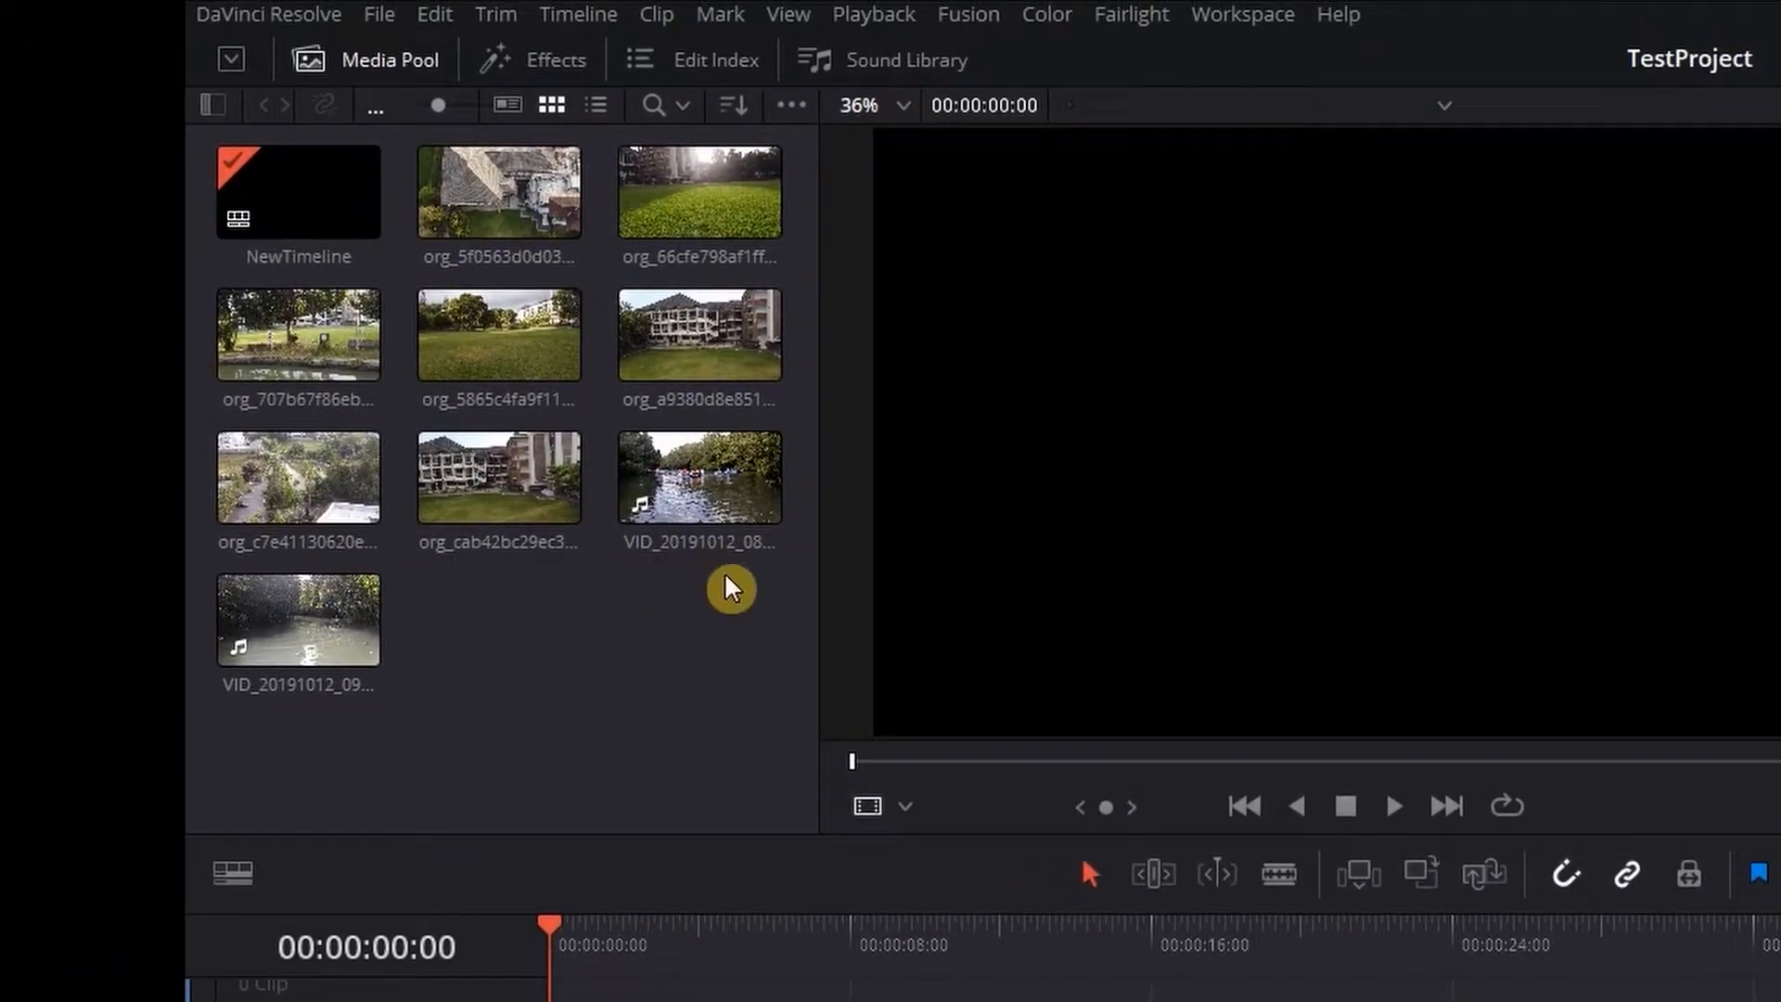
# Step: Preview the clips VID_20191012_084433.mp4 and VID_20191012_092844.mp4 from the media pool
pyautogui.click(642, 555)
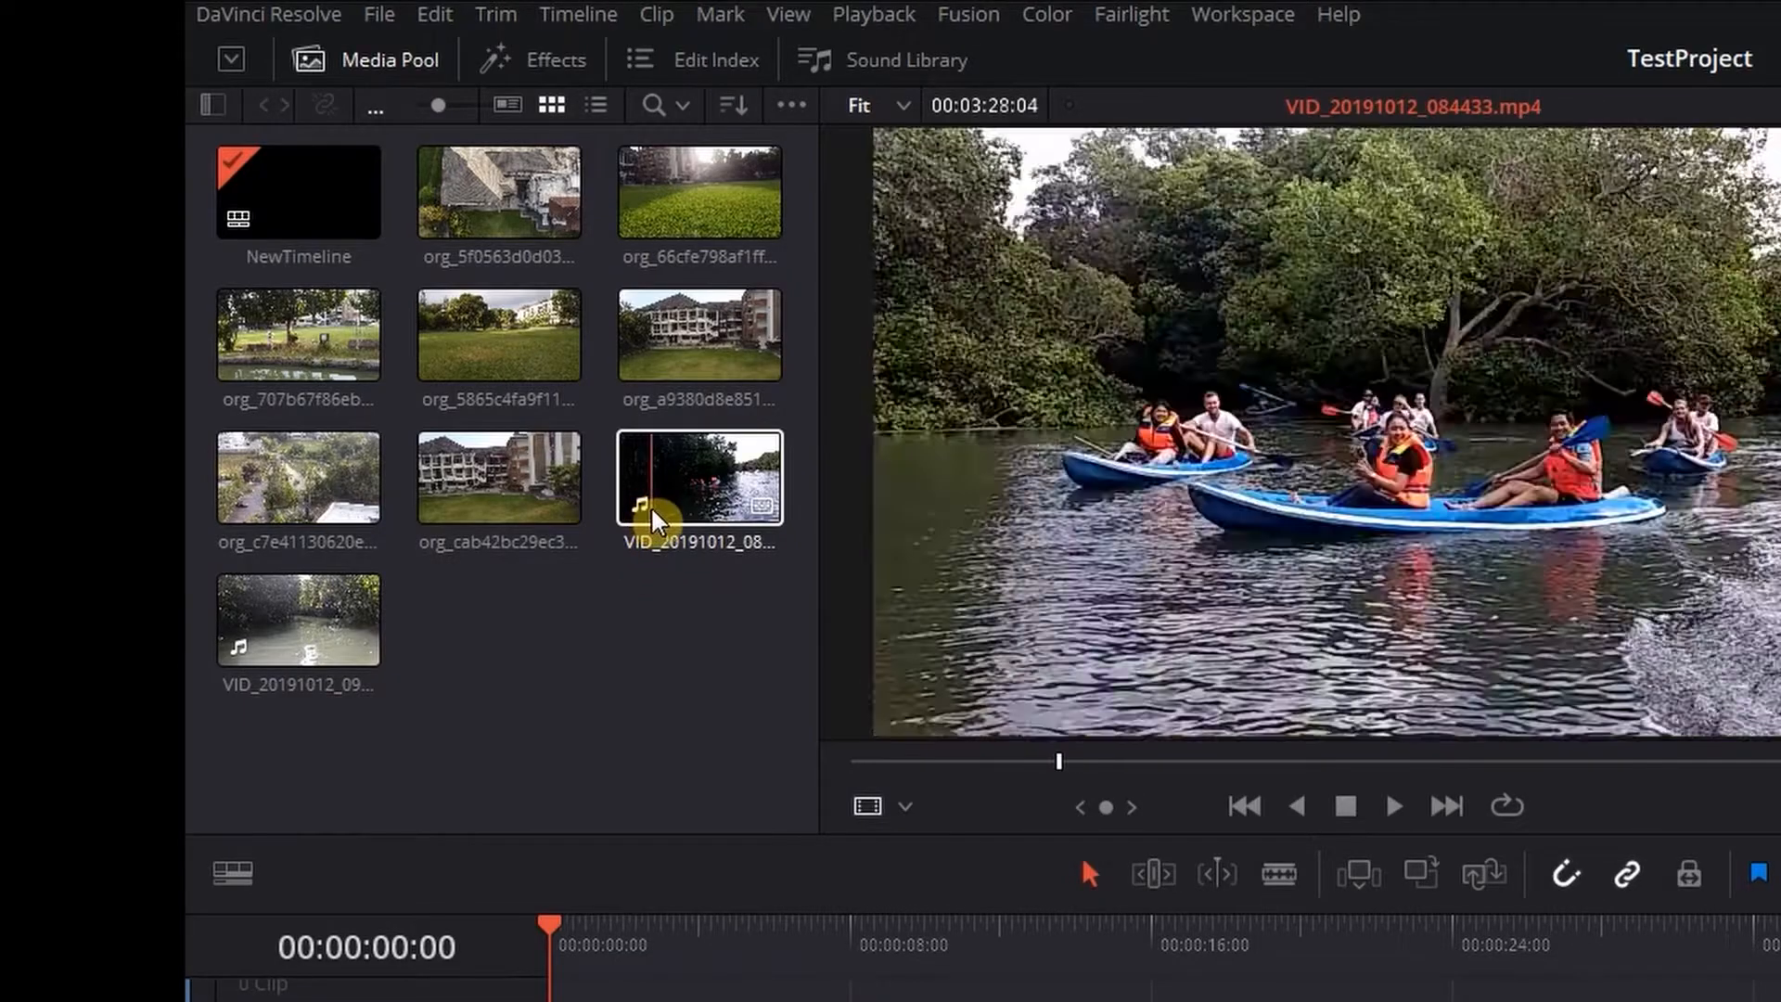
pyautogui.click(634, 626)
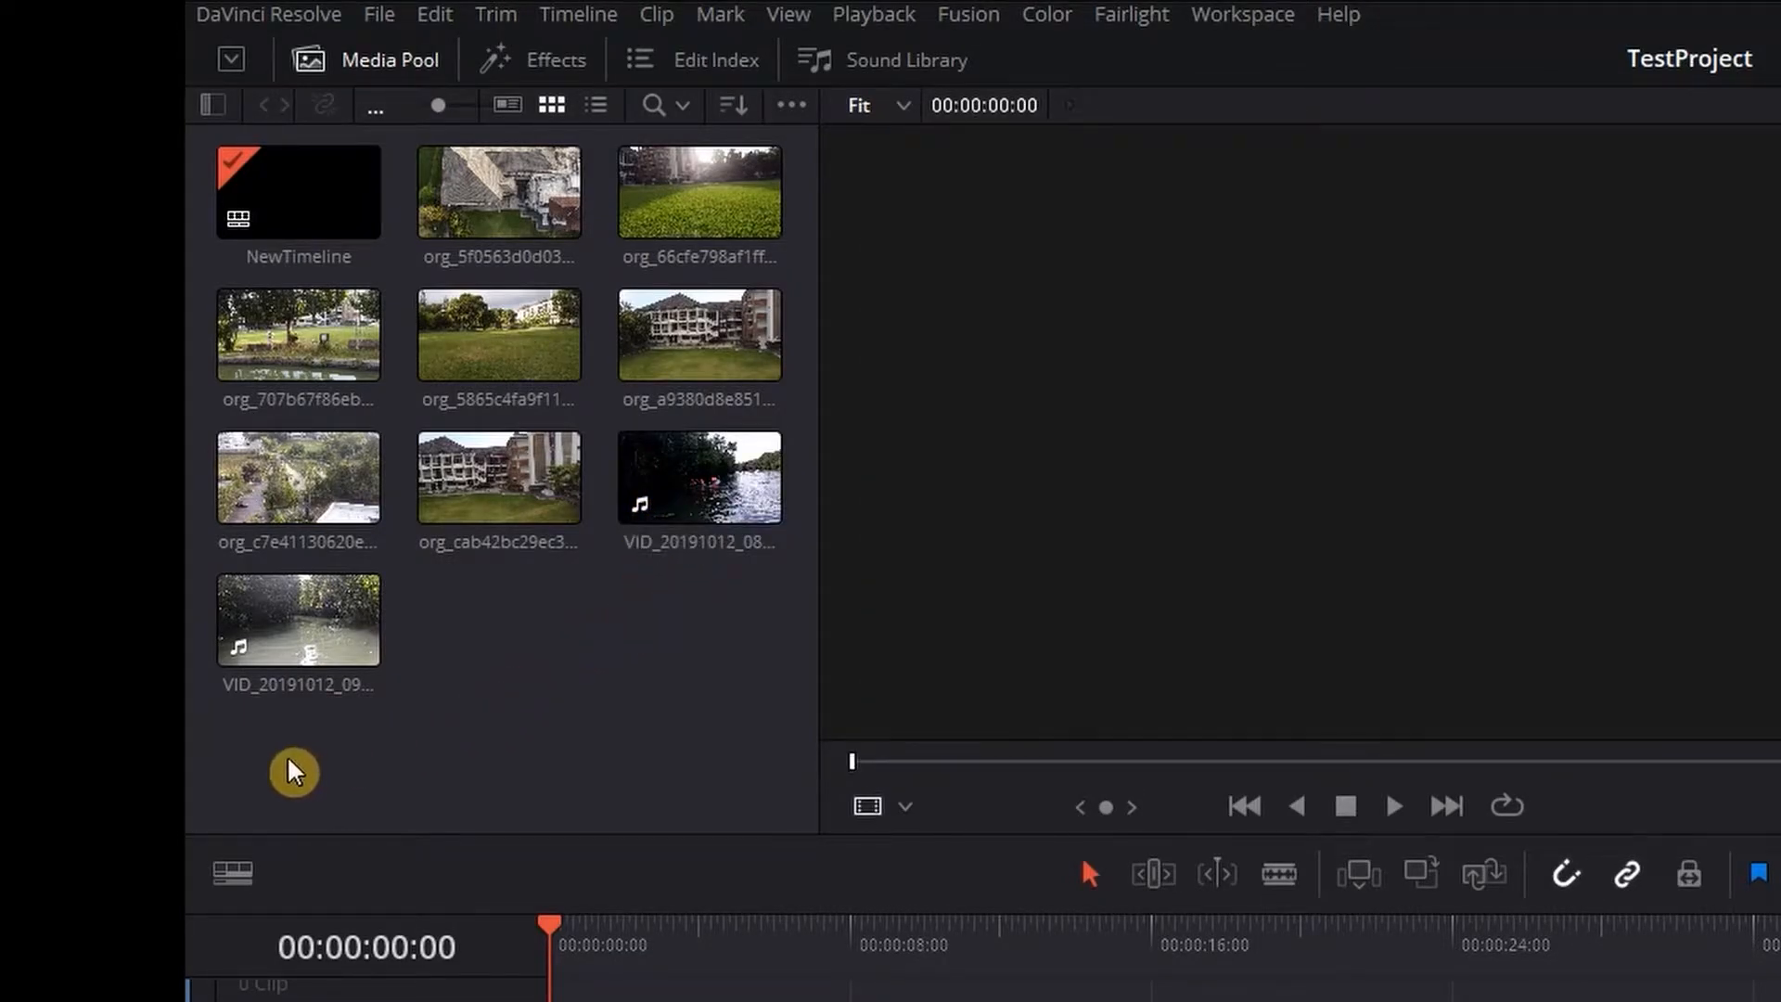
pyautogui.click(243, 664)
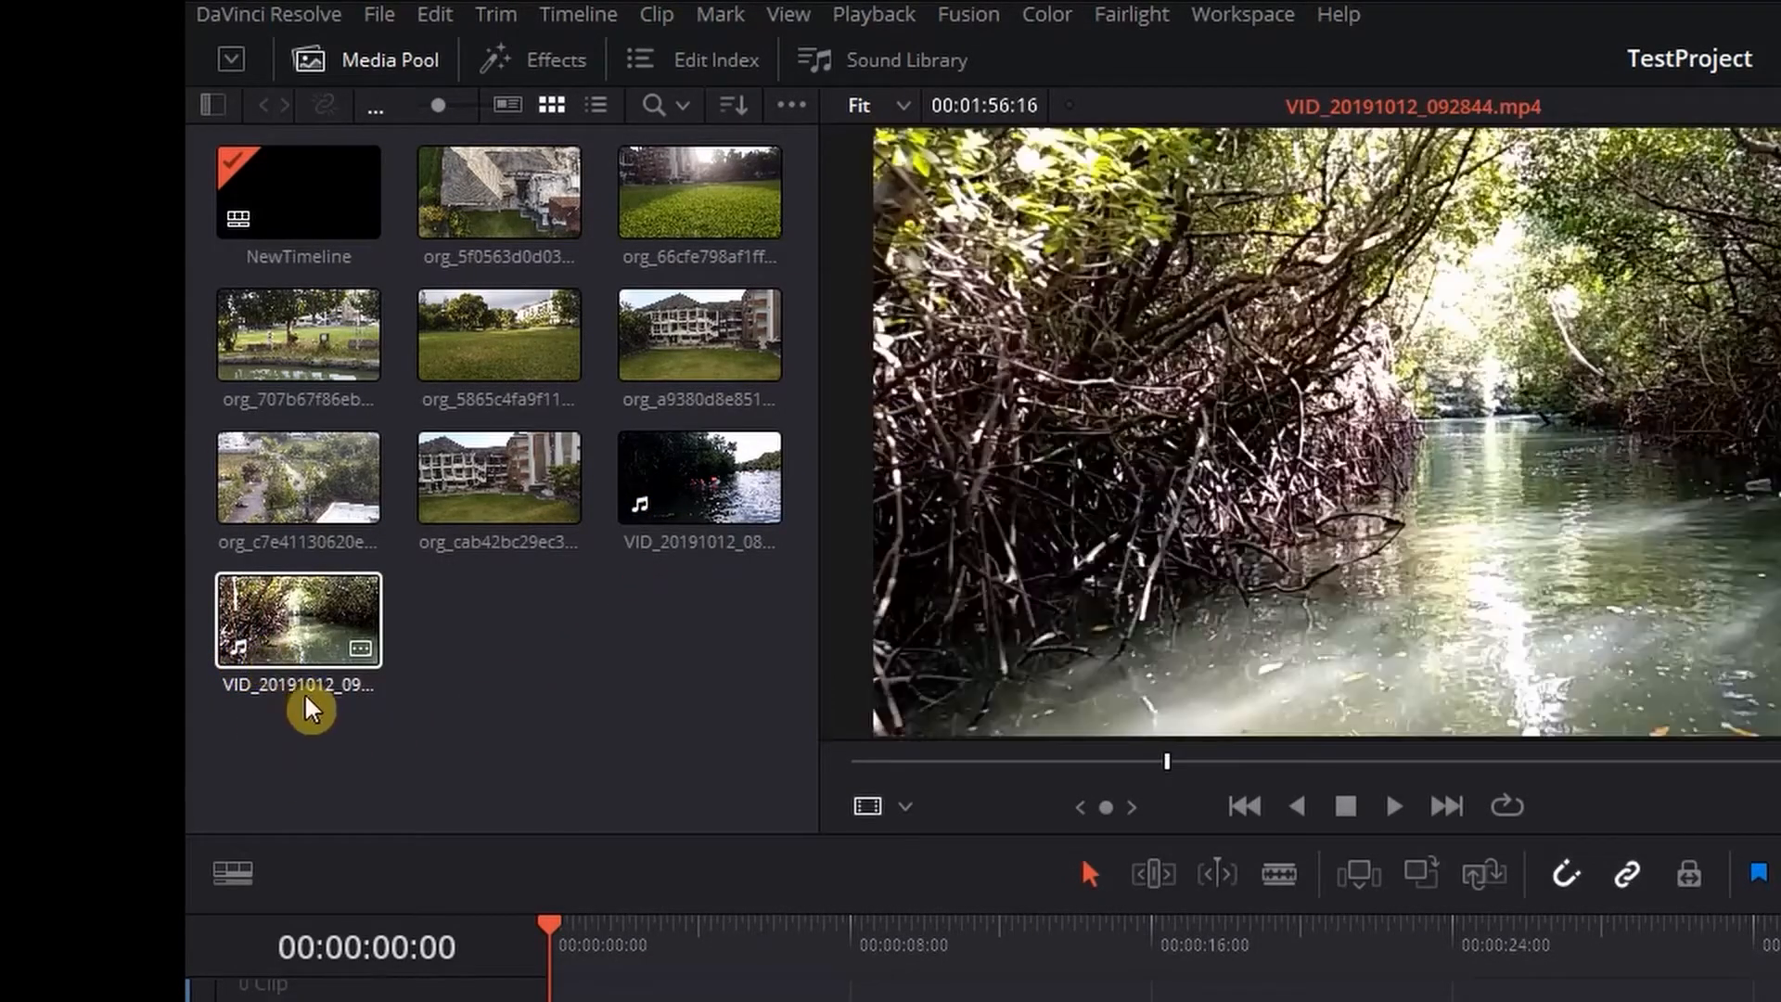
pyautogui.click(325, 719)
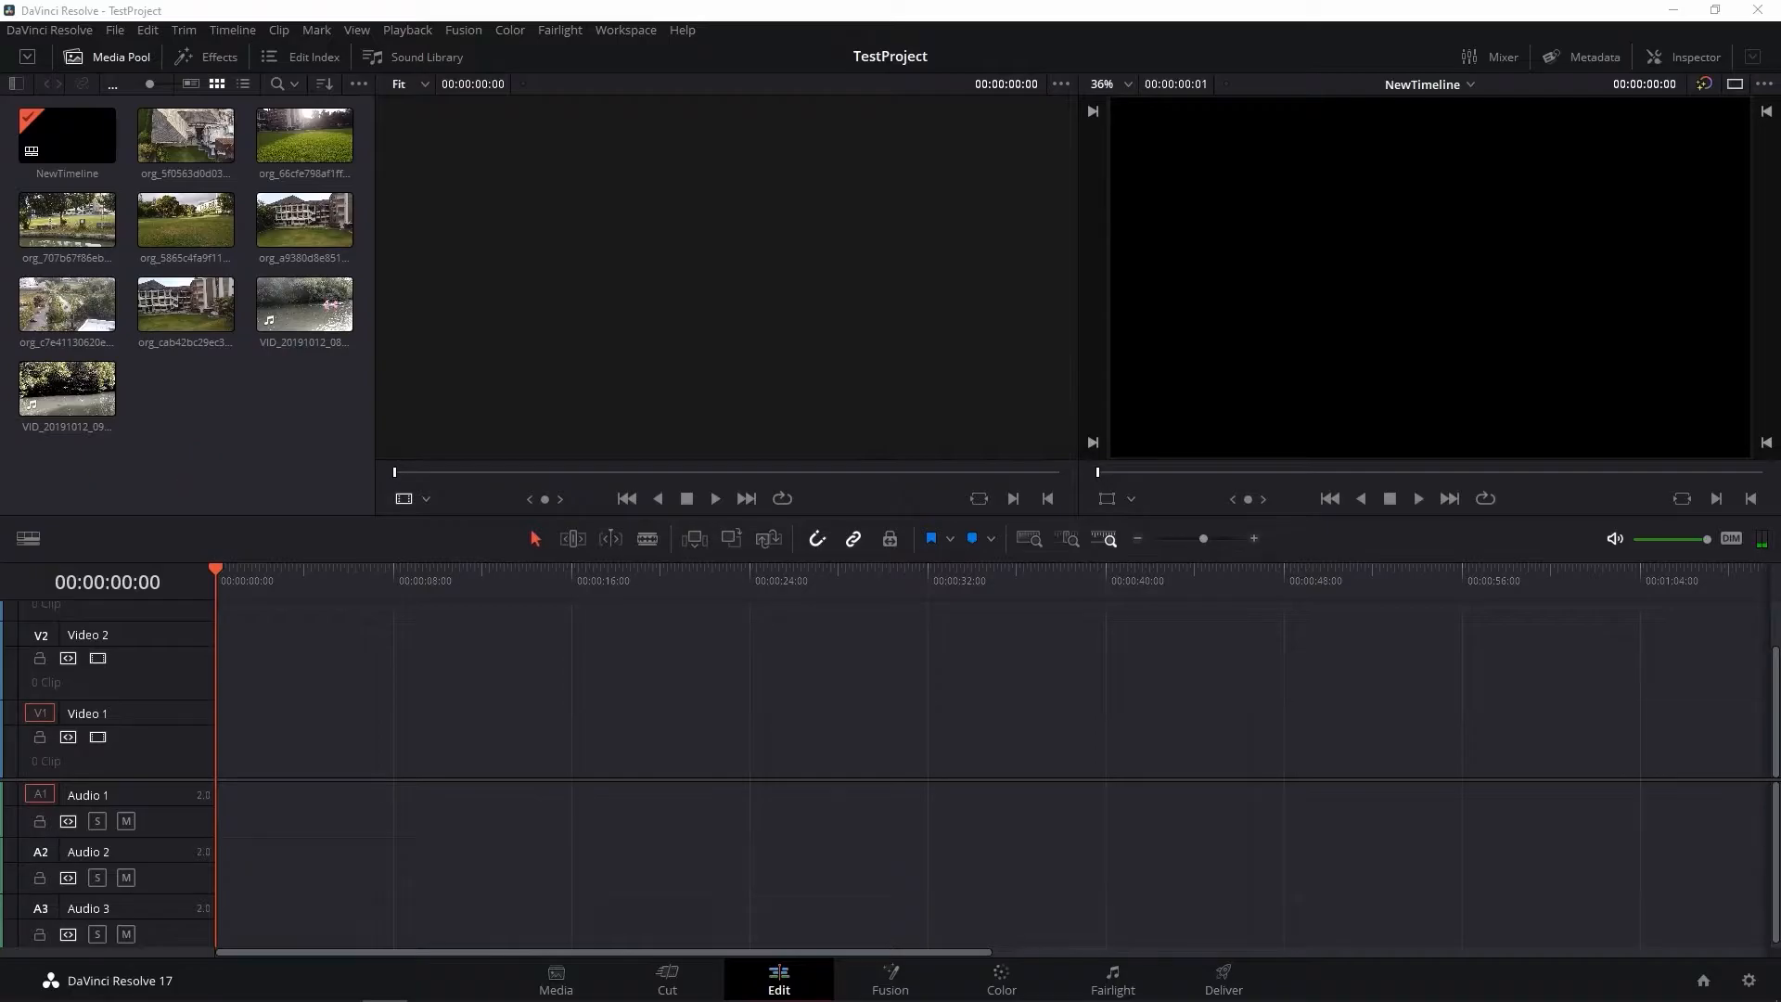
# Step: Open the org_5865c4fa9f11 clip in the source viewer and preview it from its start by playing forward, jogging and playing in reverse
pyautogui.click(191, 225)
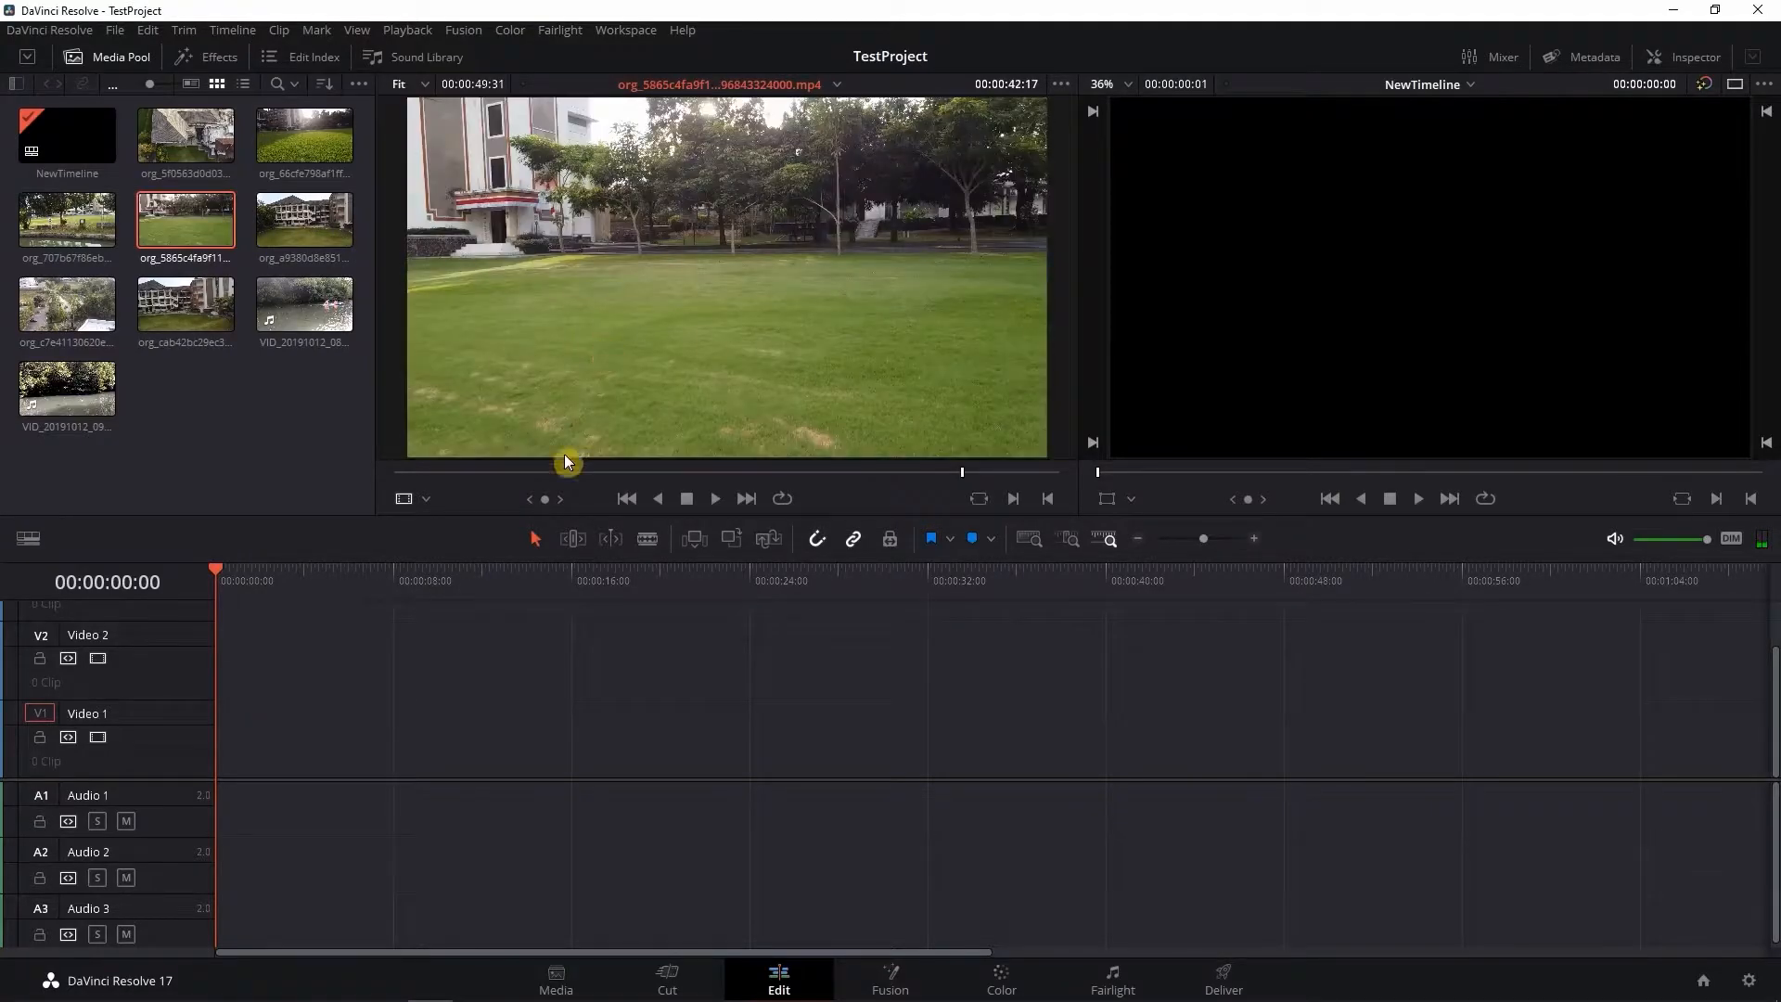
pyautogui.moveTo(415, 472); pyautogui.dragTo(397, 477)
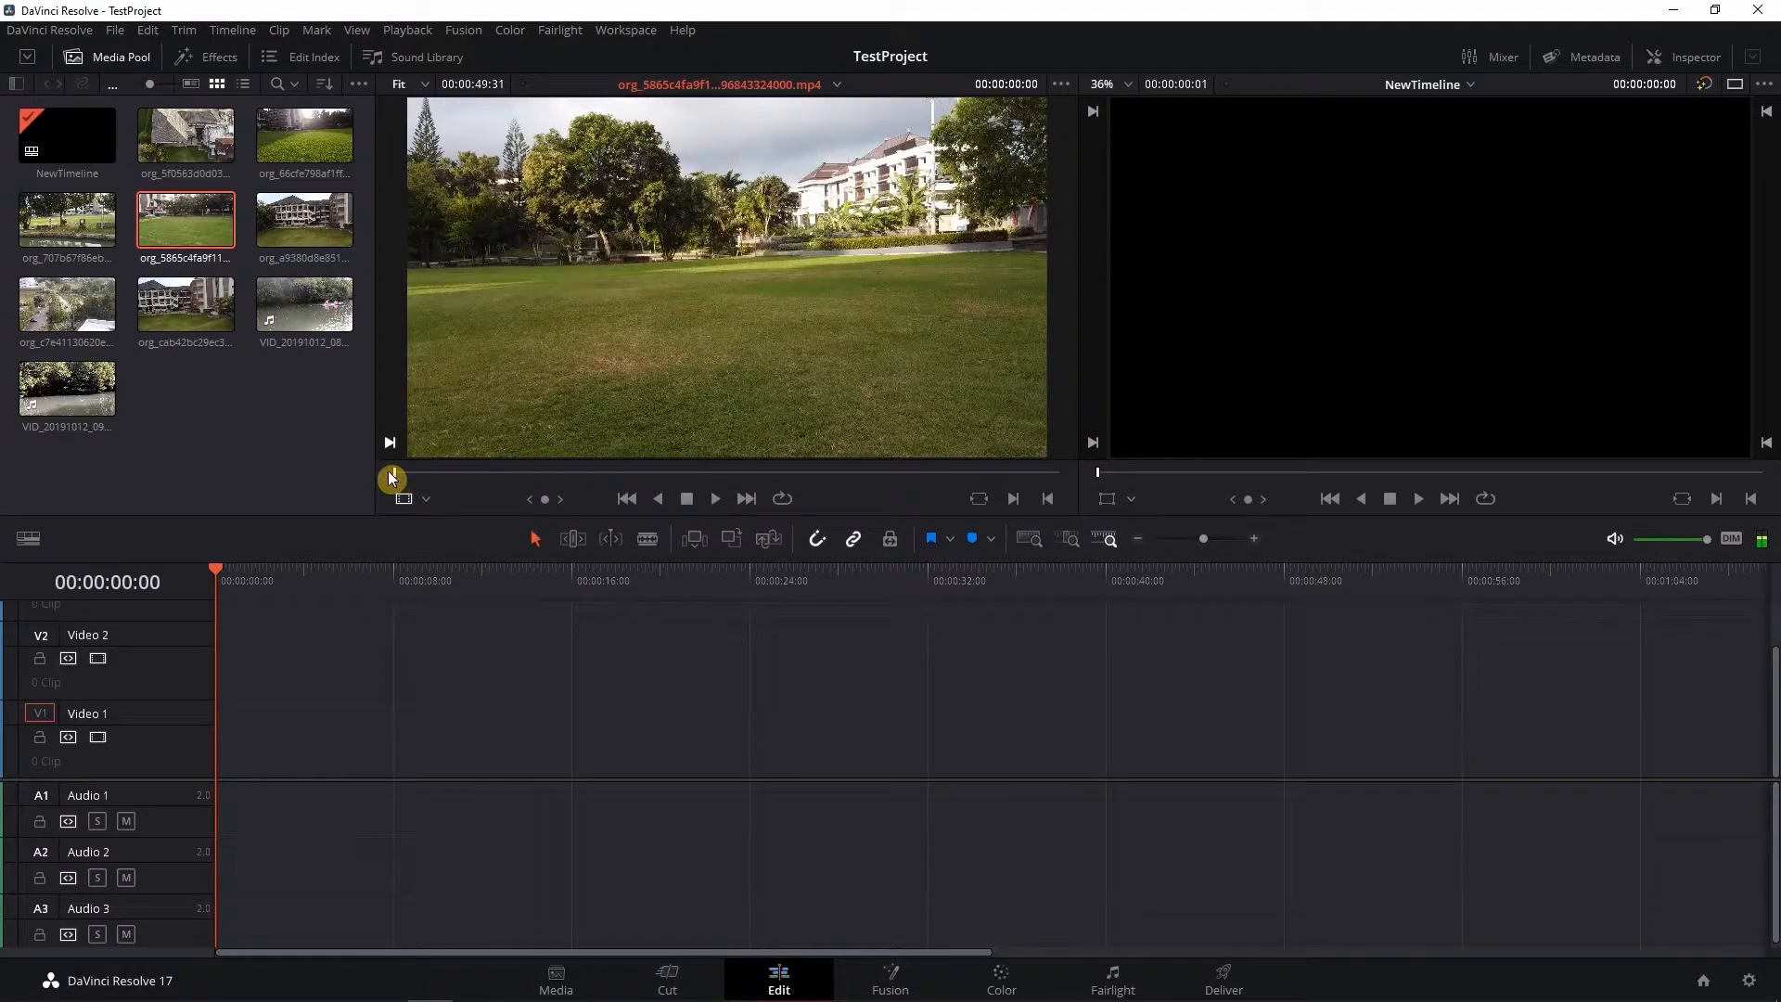
pyautogui.click(715, 499)
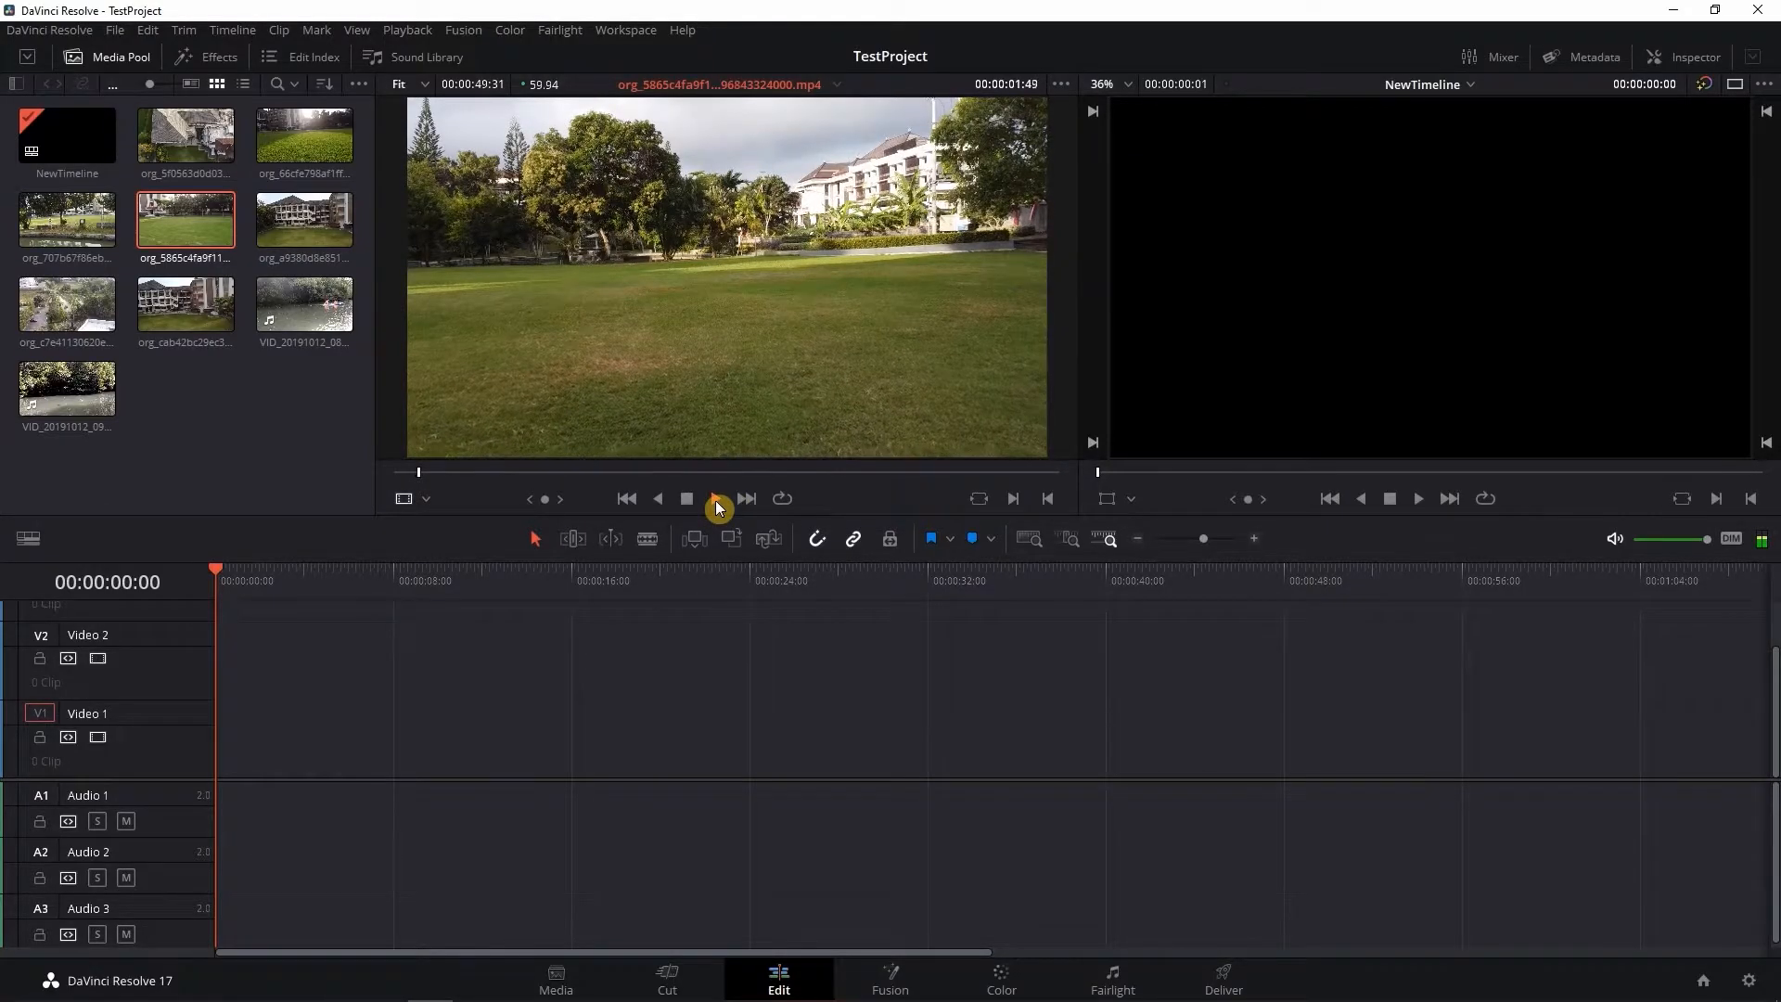
pyautogui.moveTo(562, 499); pyautogui.dragTo(617, 499)
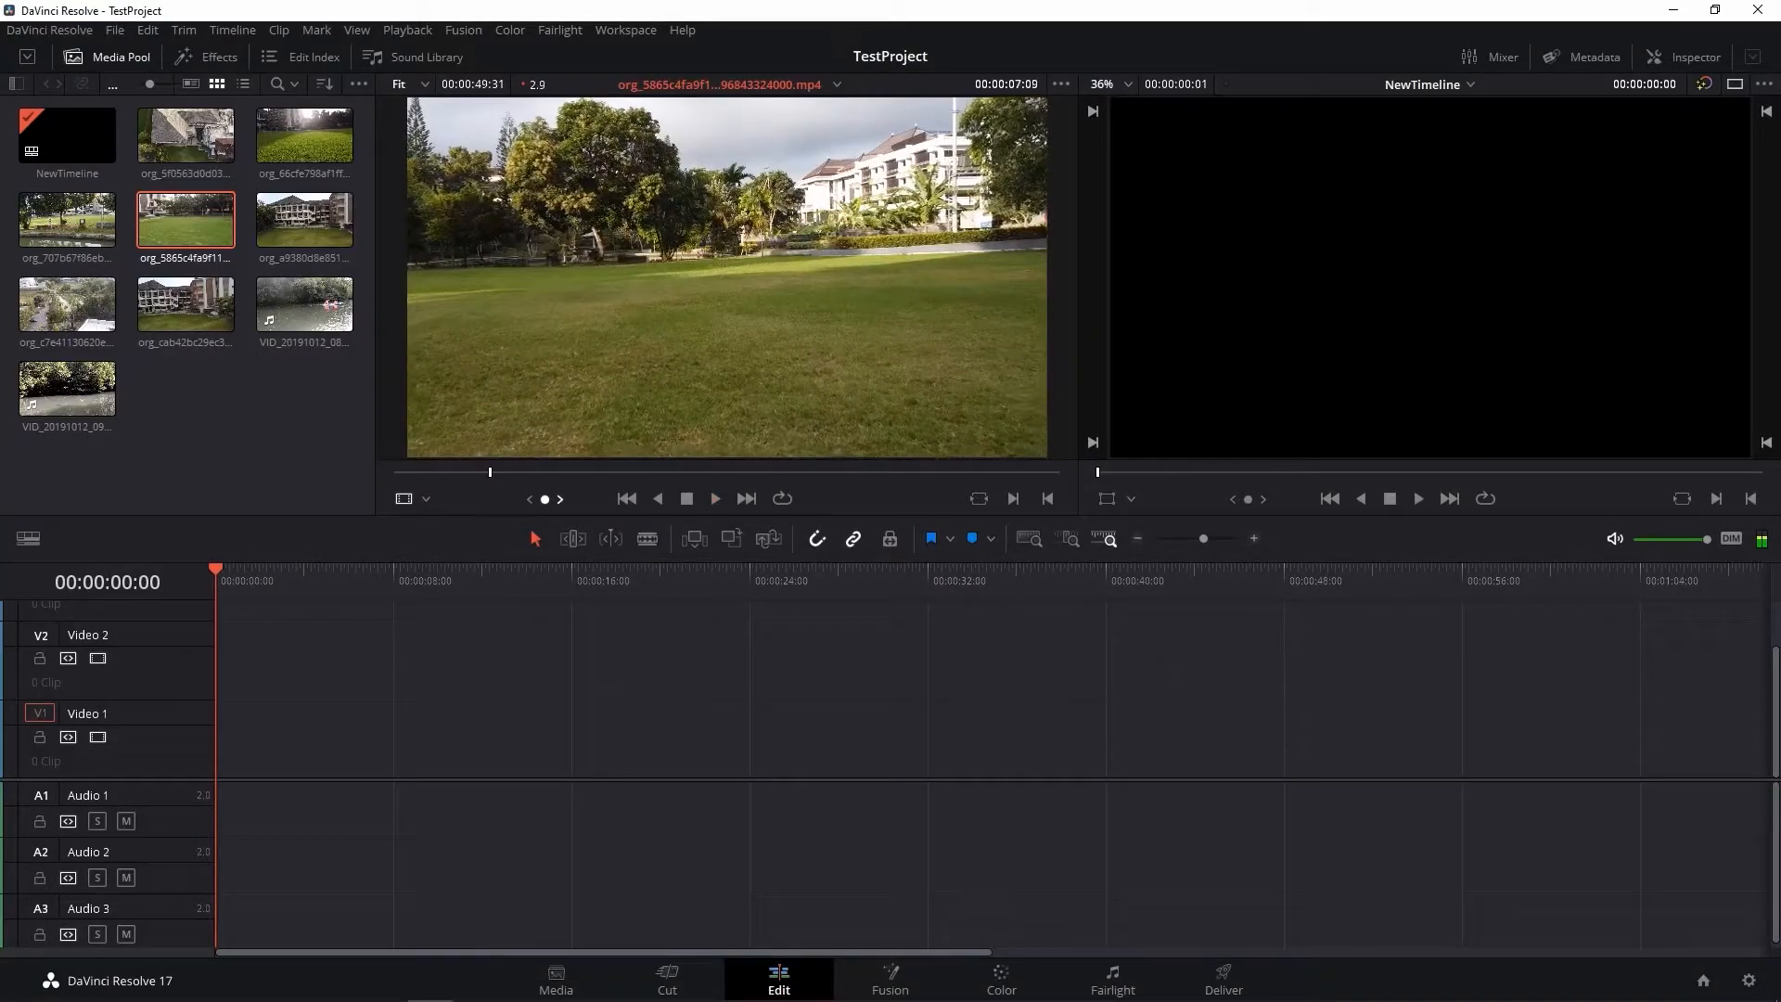
pyautogui.click(686, 499)
pyautogui.click(659, 498)
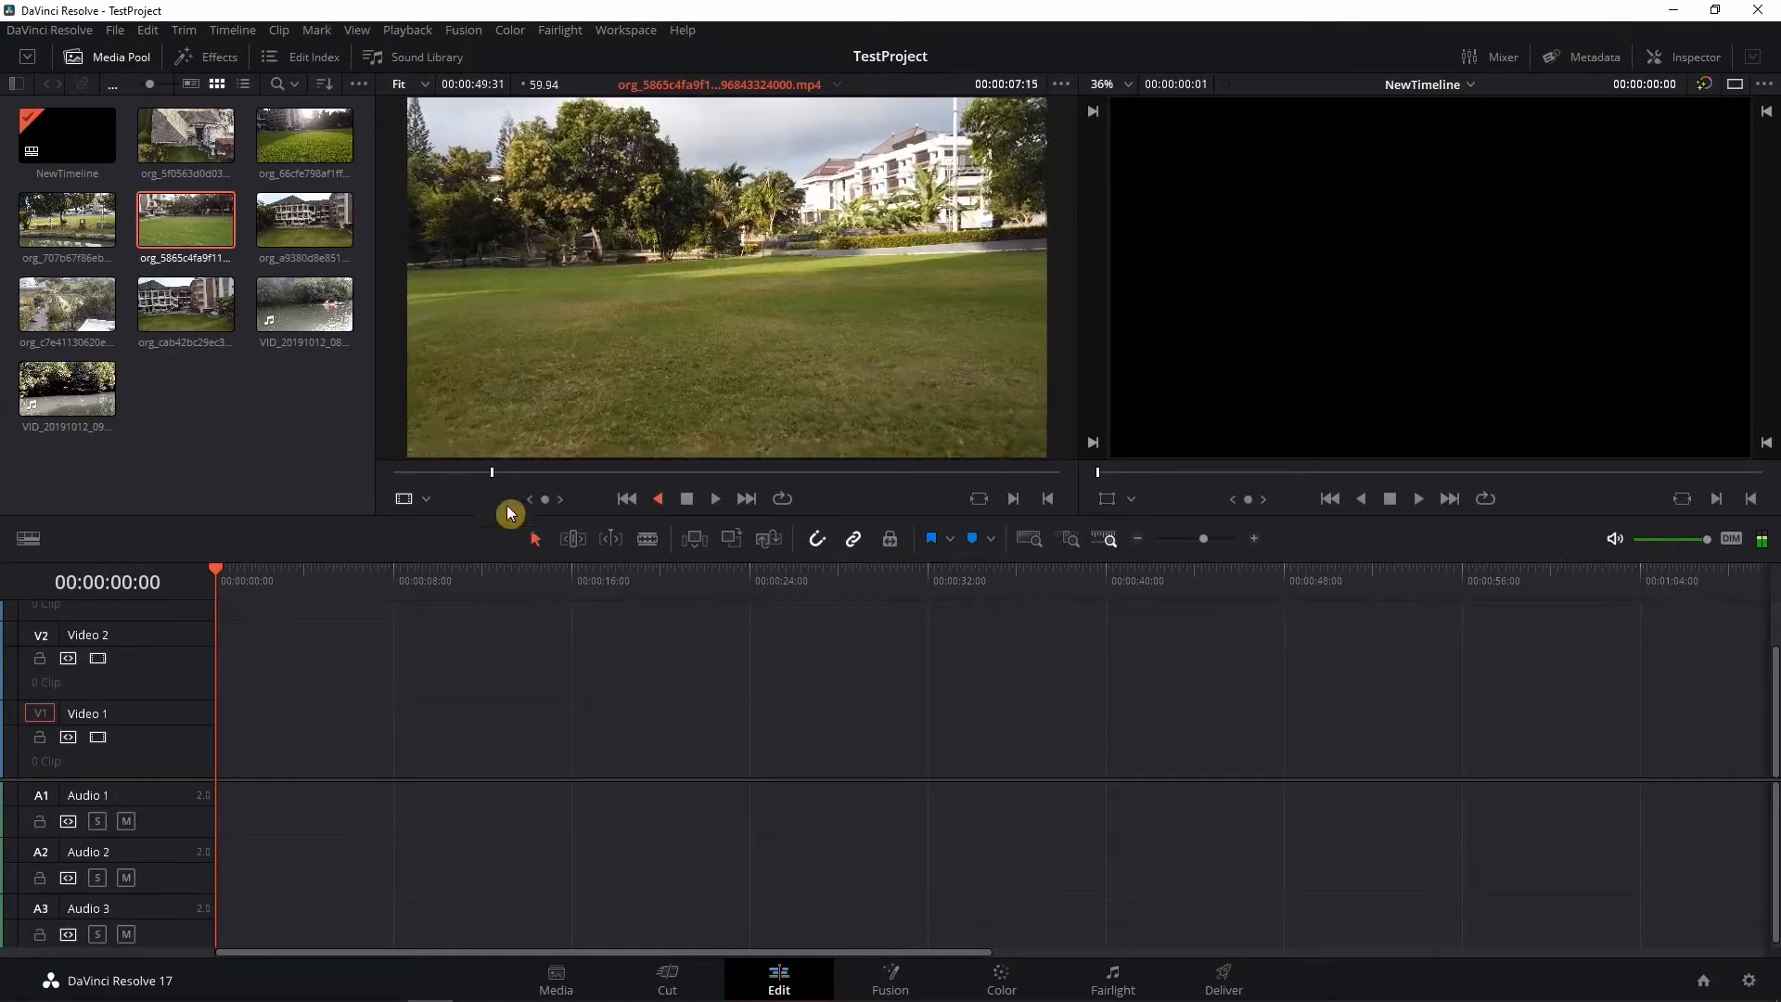
pyautogui.click(686, 498)
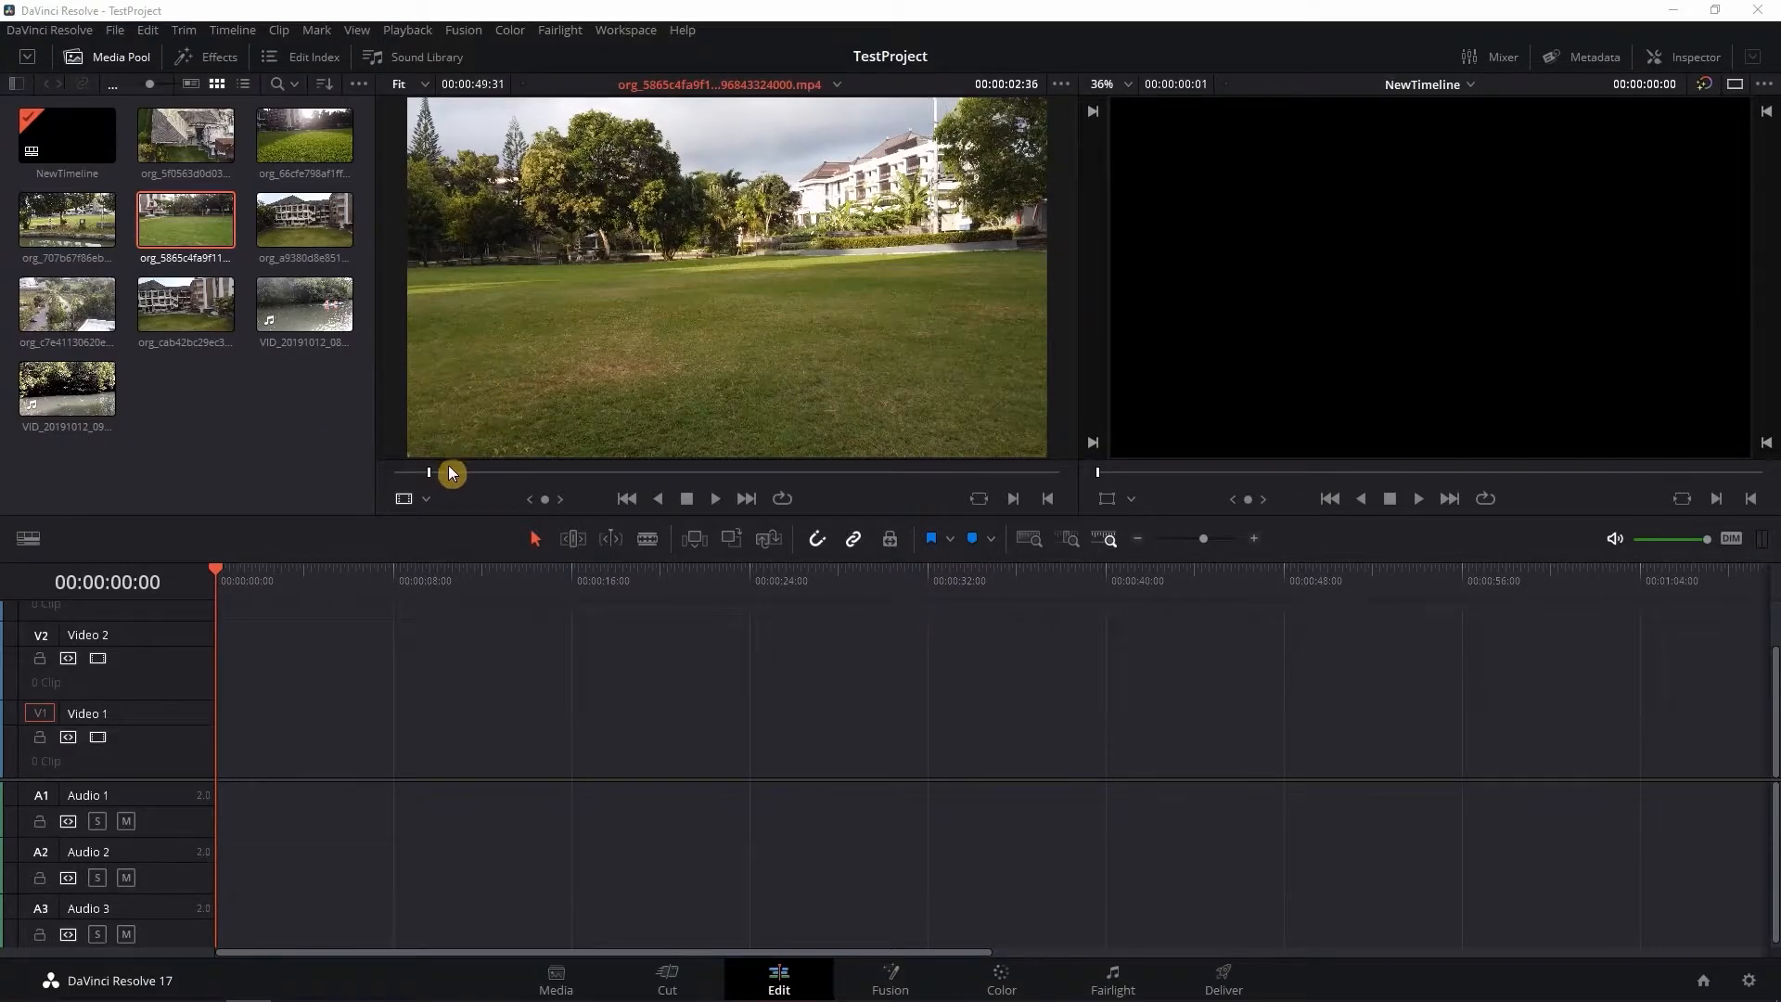
# Step: Mark the source clip's in point at 00:00:00:54 and its out point at 00:00:37:13
pyautogui.moveTo(429, 477)
pyautogui.mouseDown()
pyautogui.moveTo(380, 479)
pyautogui.moveTo(401, 478)
pyautogui.mouseUp()
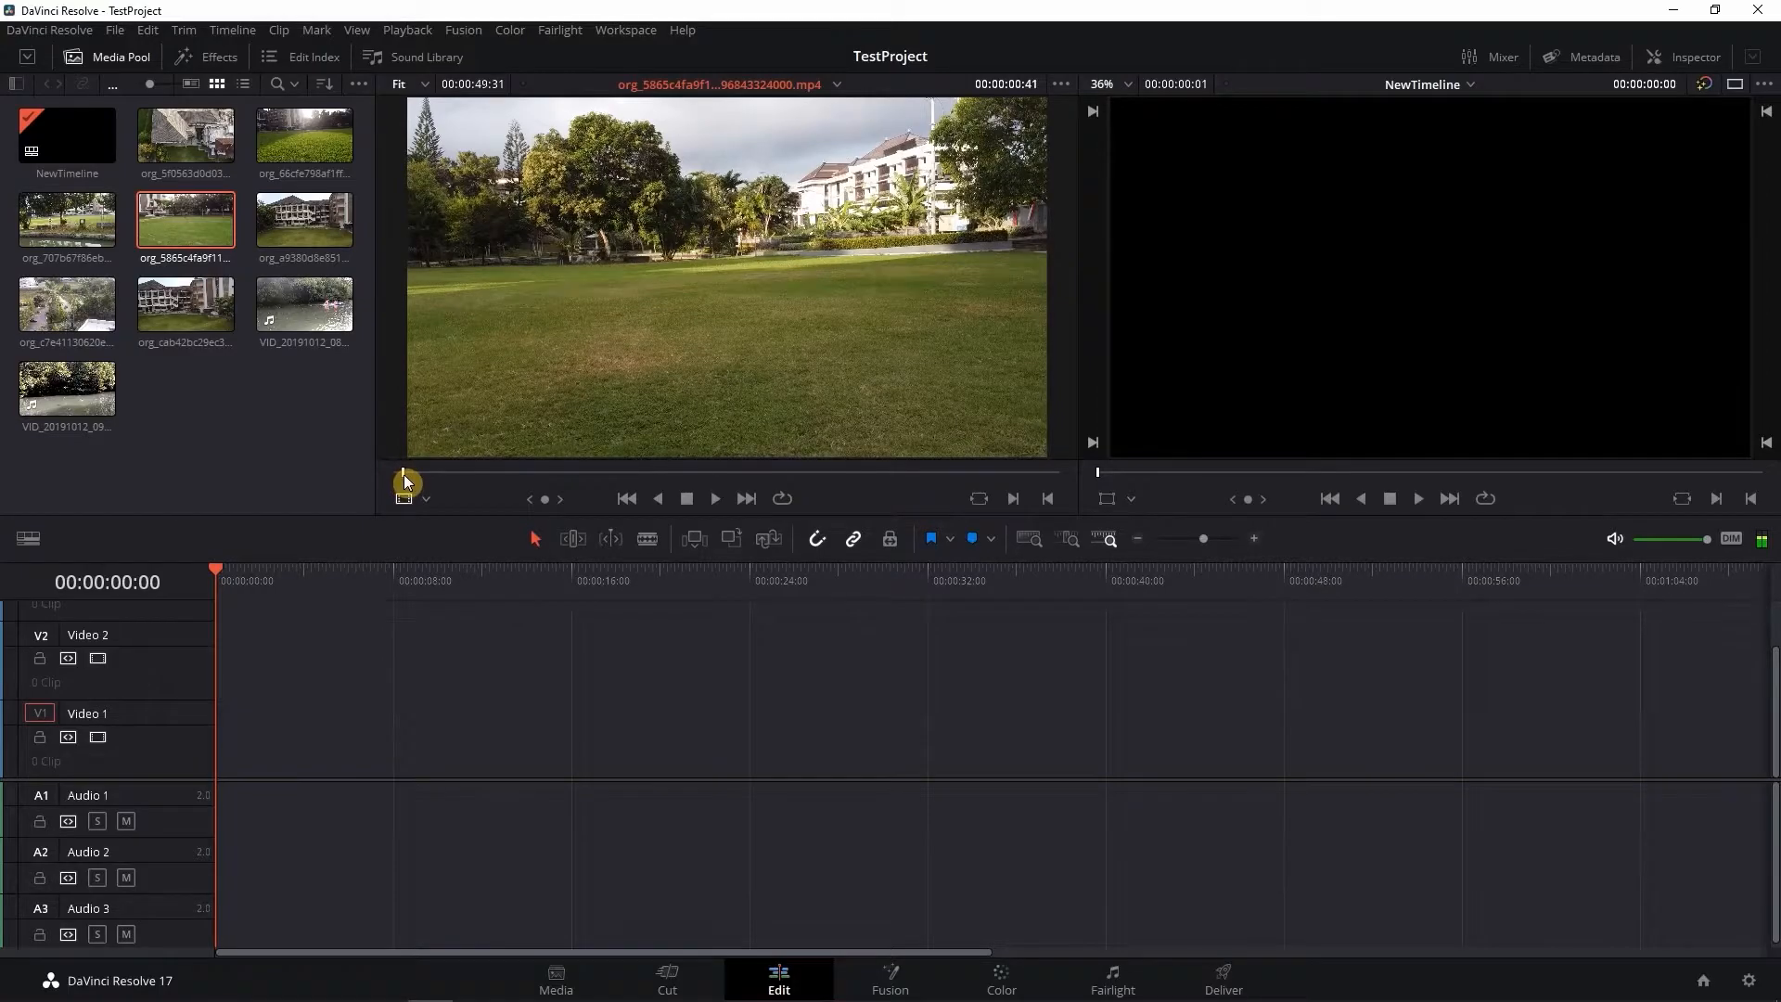
pyautogui.click(1015, 502)
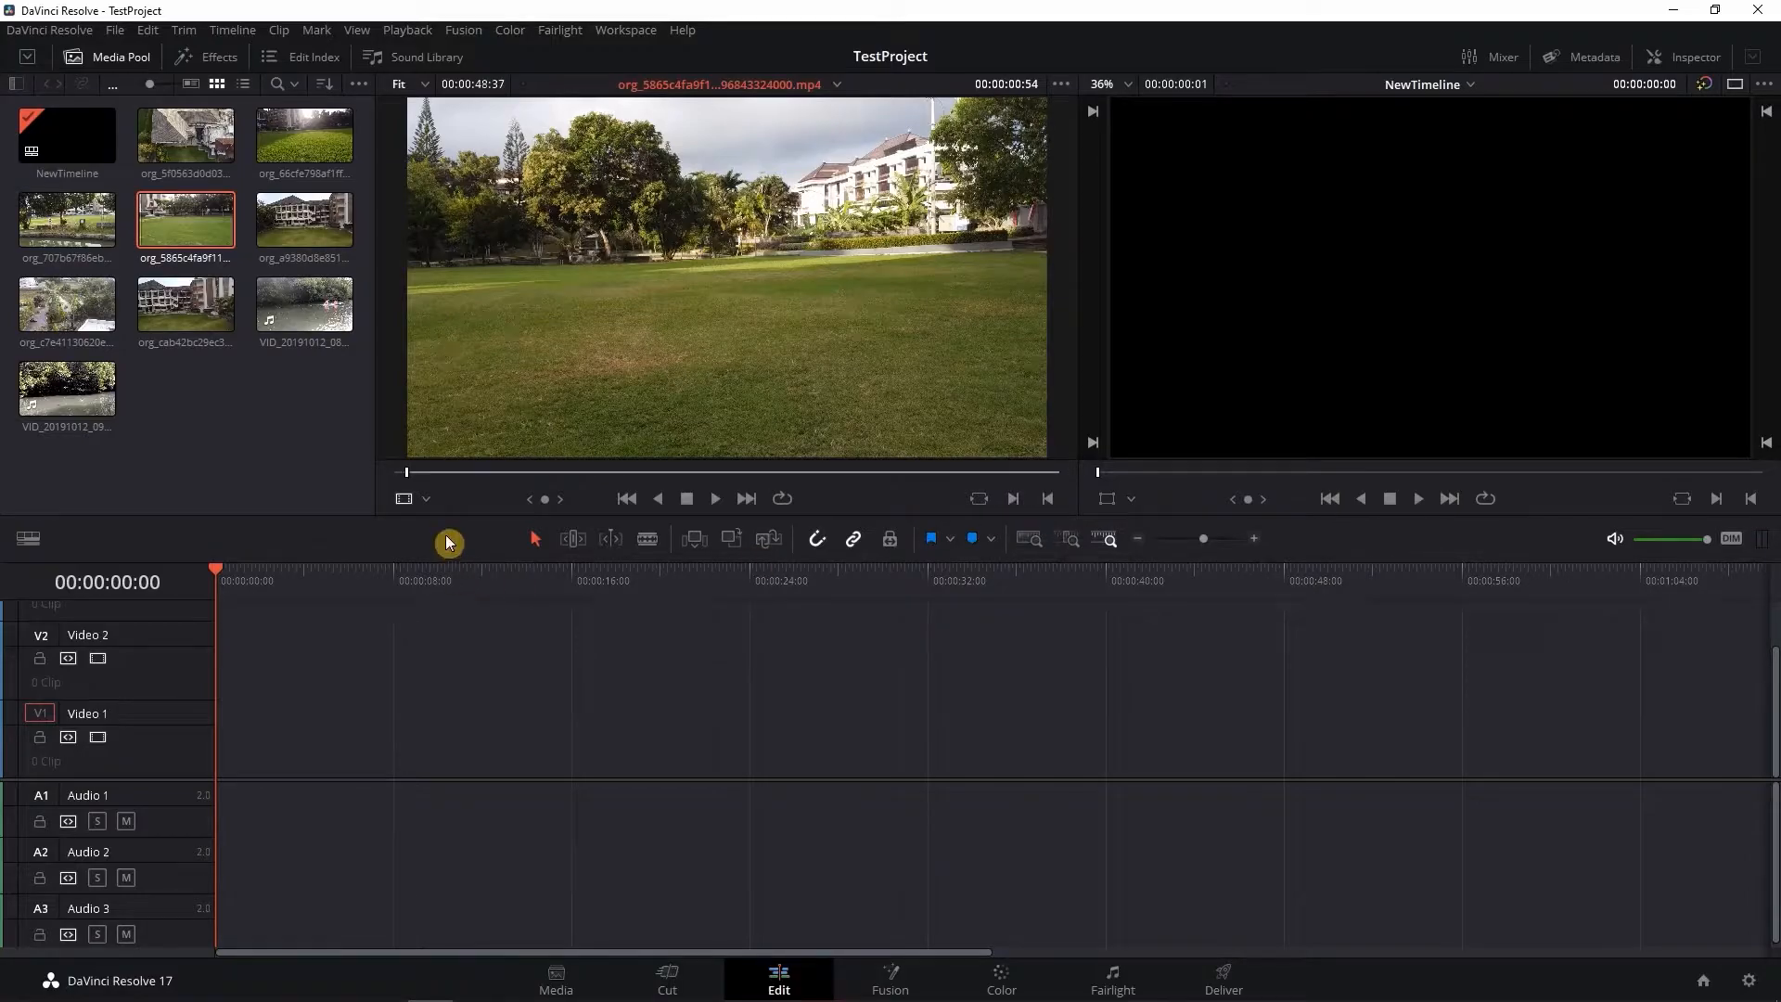
pyautogui.moveTo(409, 478); pyautogui.dragTo(853, 475)
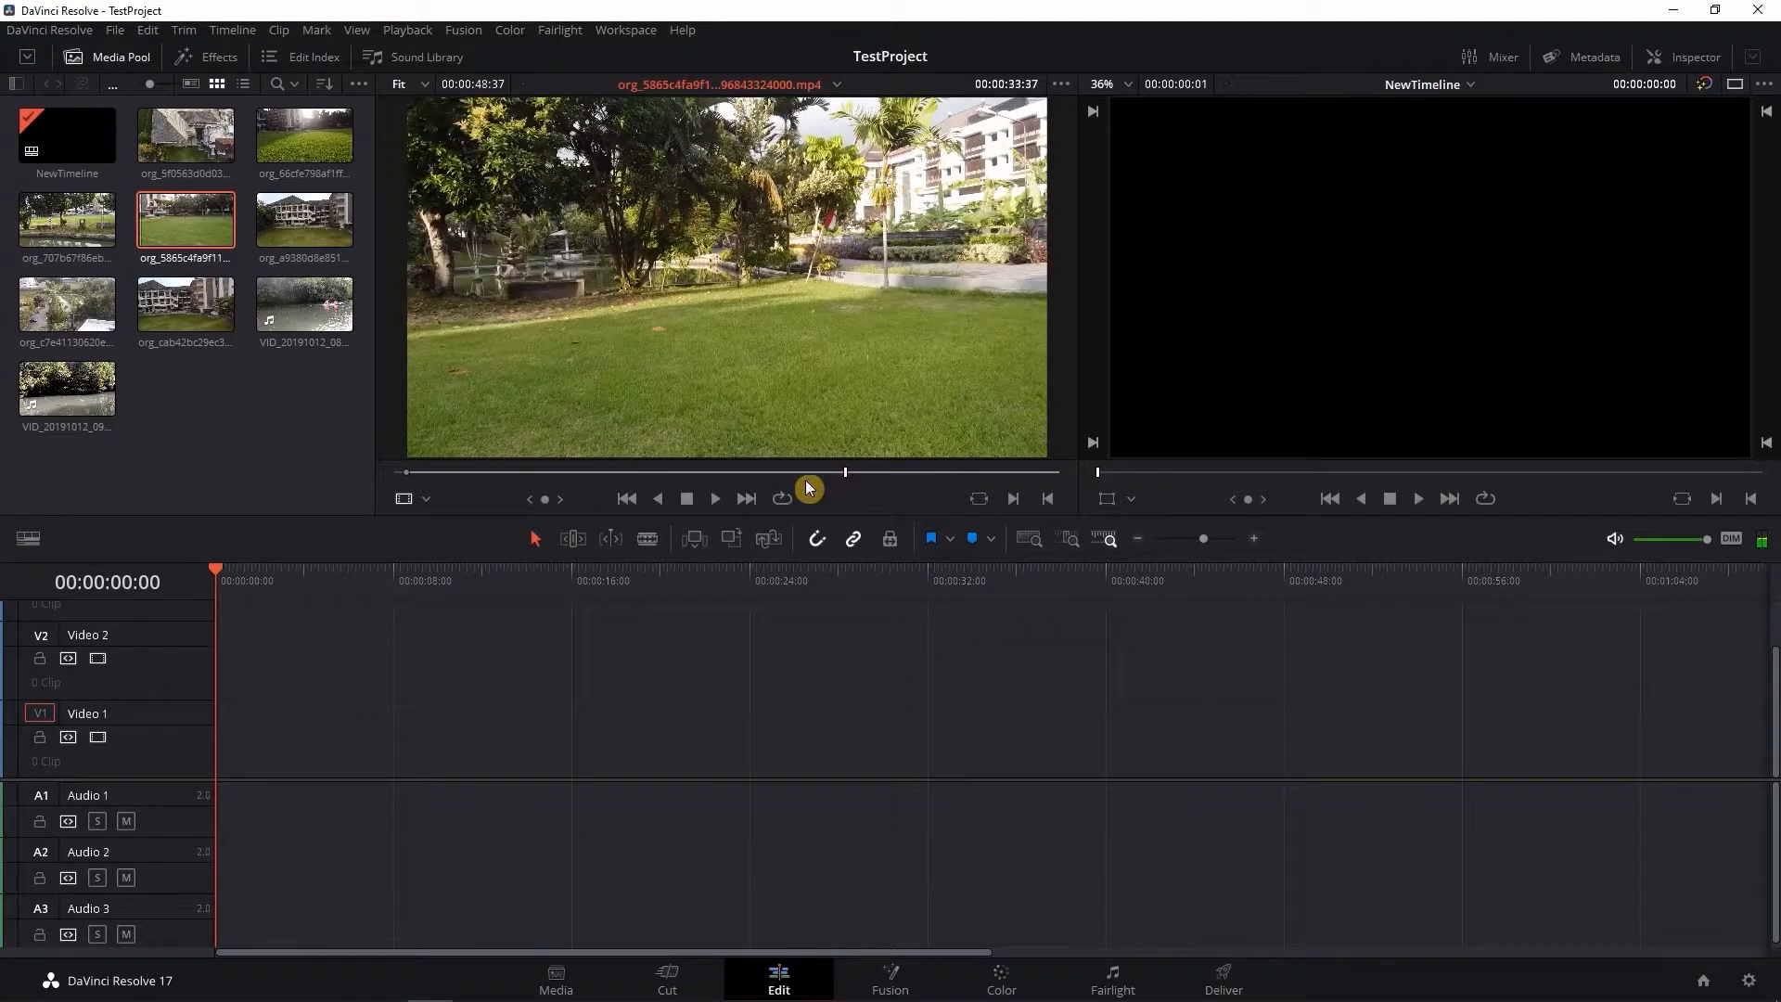
pyautogui.click(719, 501)
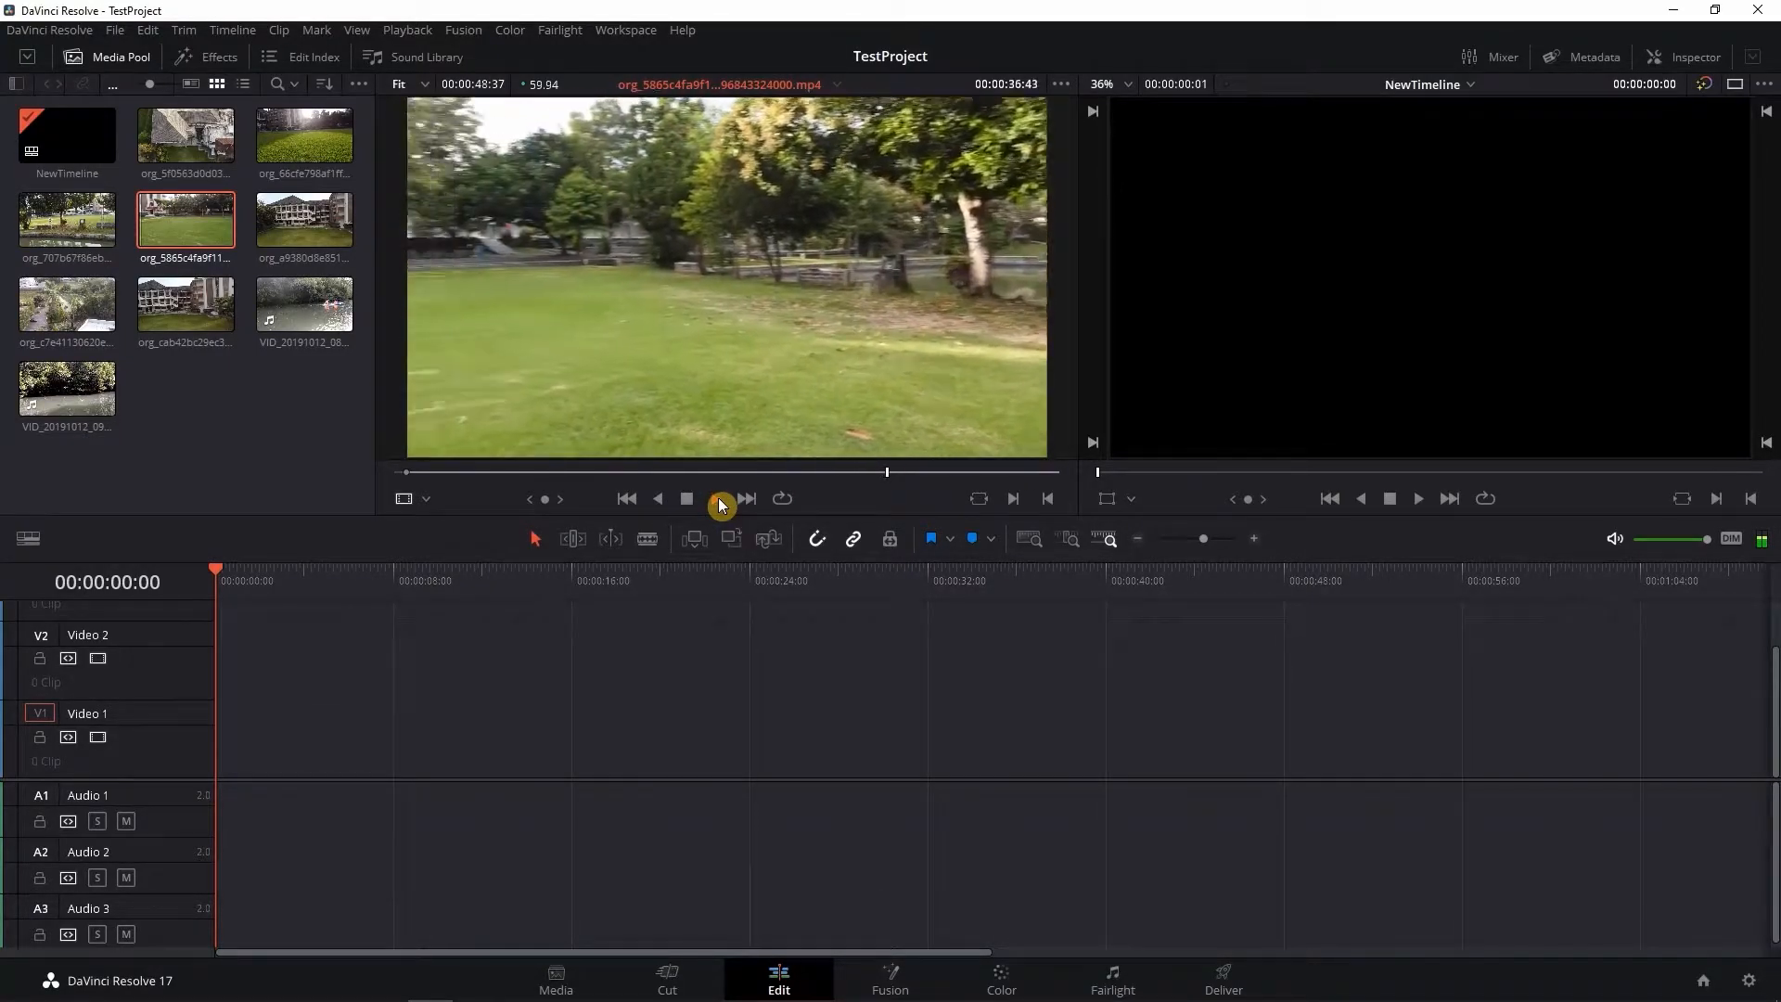
pyautogui.click(687, 498)
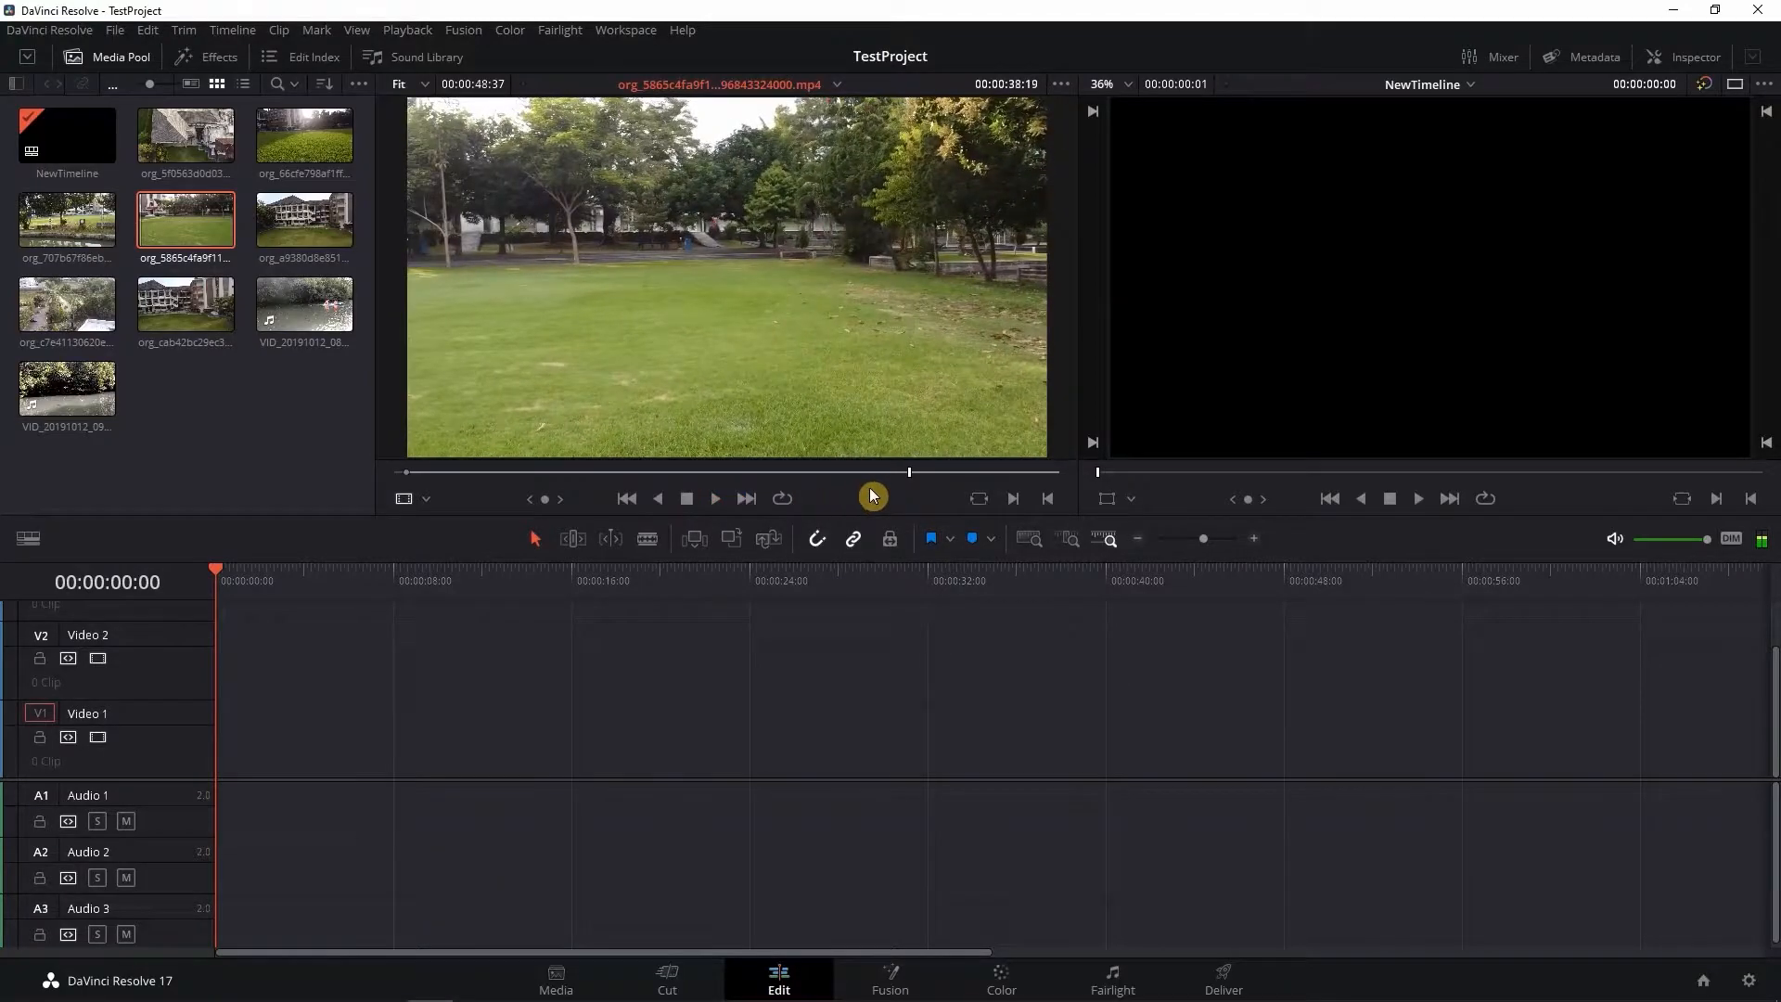
pyautogui.click(909, 475)
pyautogui.moveTo(909, 475); pyautogui.dragTo(894, 475)
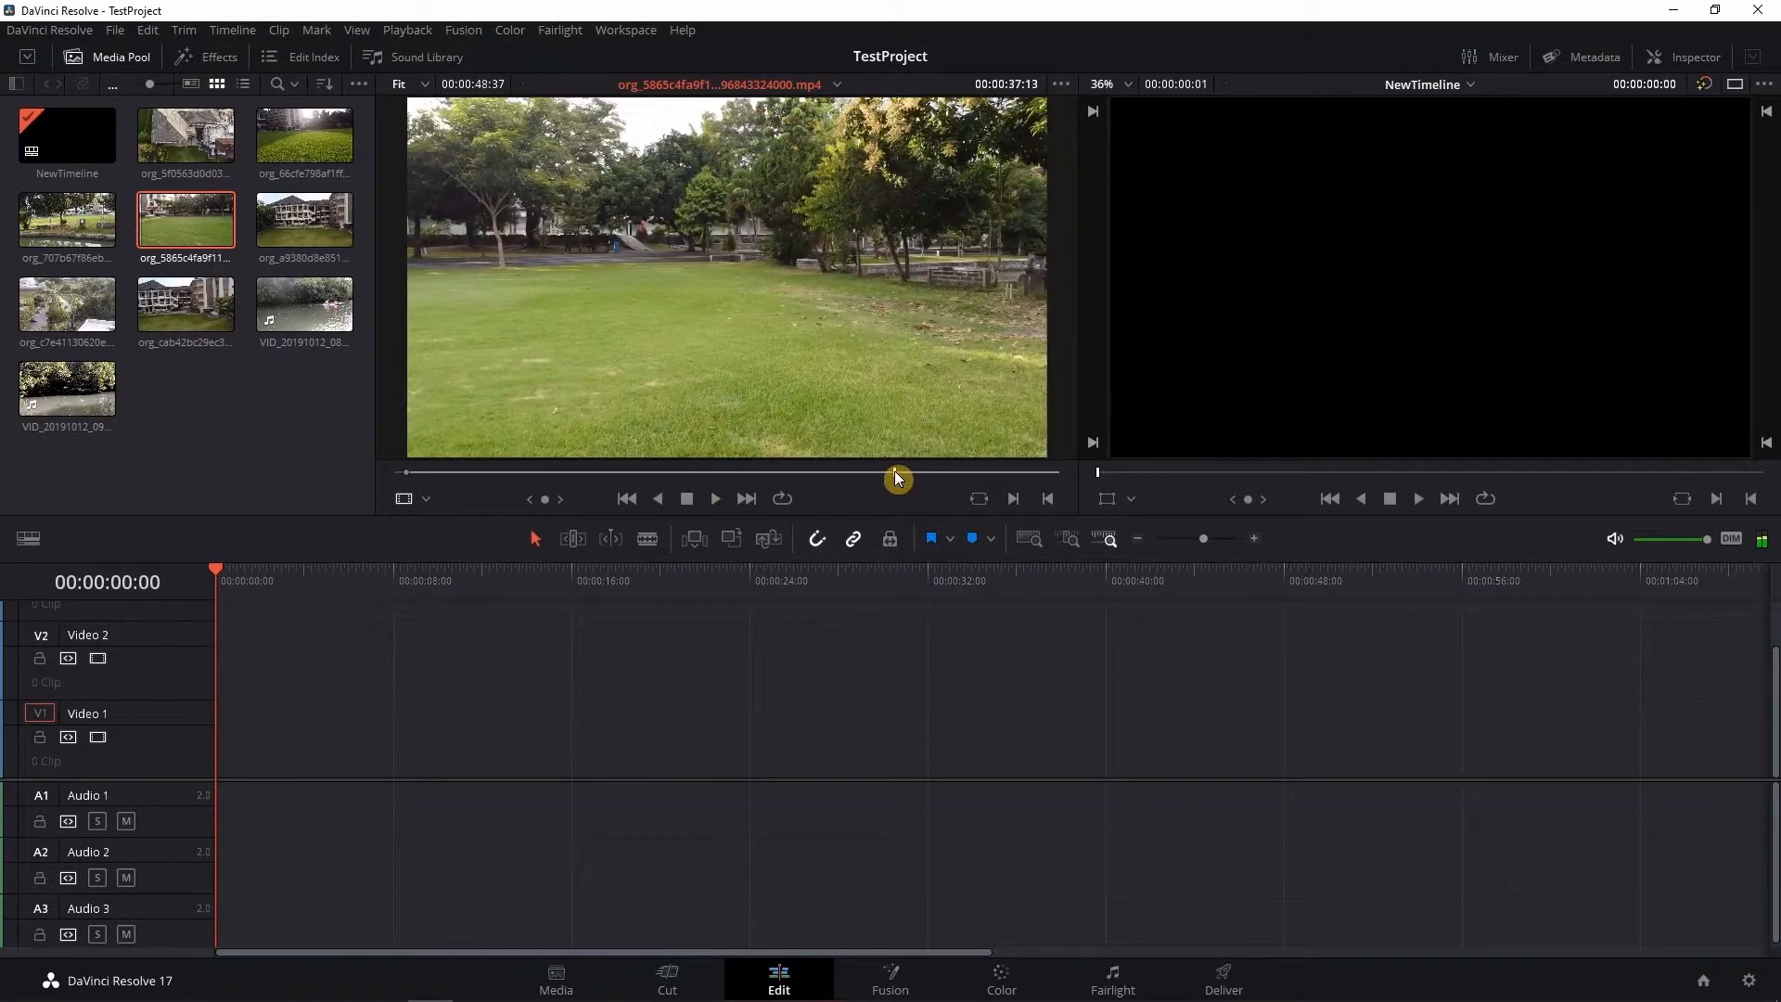
pyautogui.click(1046, 501)
# Step: Move the in point to about 17 seconds and fine-tune the out point for a marked duration of 00:00:20:11
pyautogui.moveTo(409, 480); pyautogui.dragTo(636, 473)
pyautogui.press('i')
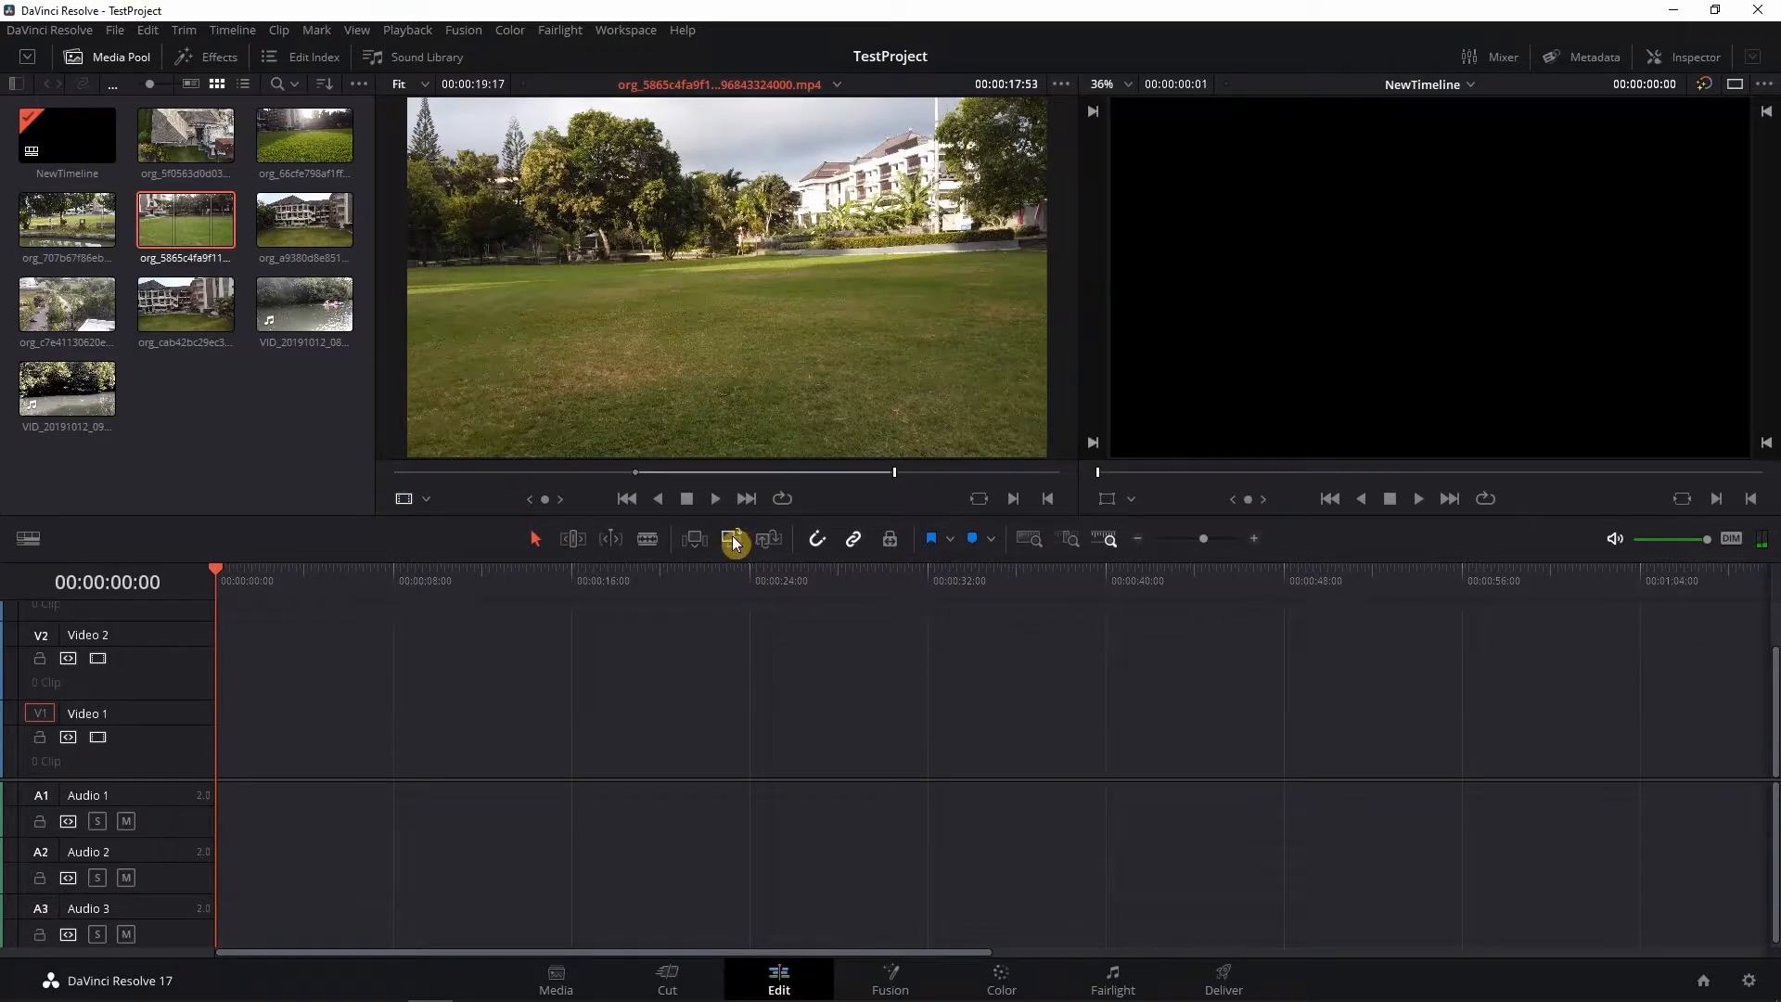
pyautogui.moveTo(641, 472)
pyautogui.mouseDown()
pyautogui.moveTo(609, 472)
pyautogui.moveTo(660, 480)
pyautogui.moveTo(624, 477)
pyautogui.mouseUp()
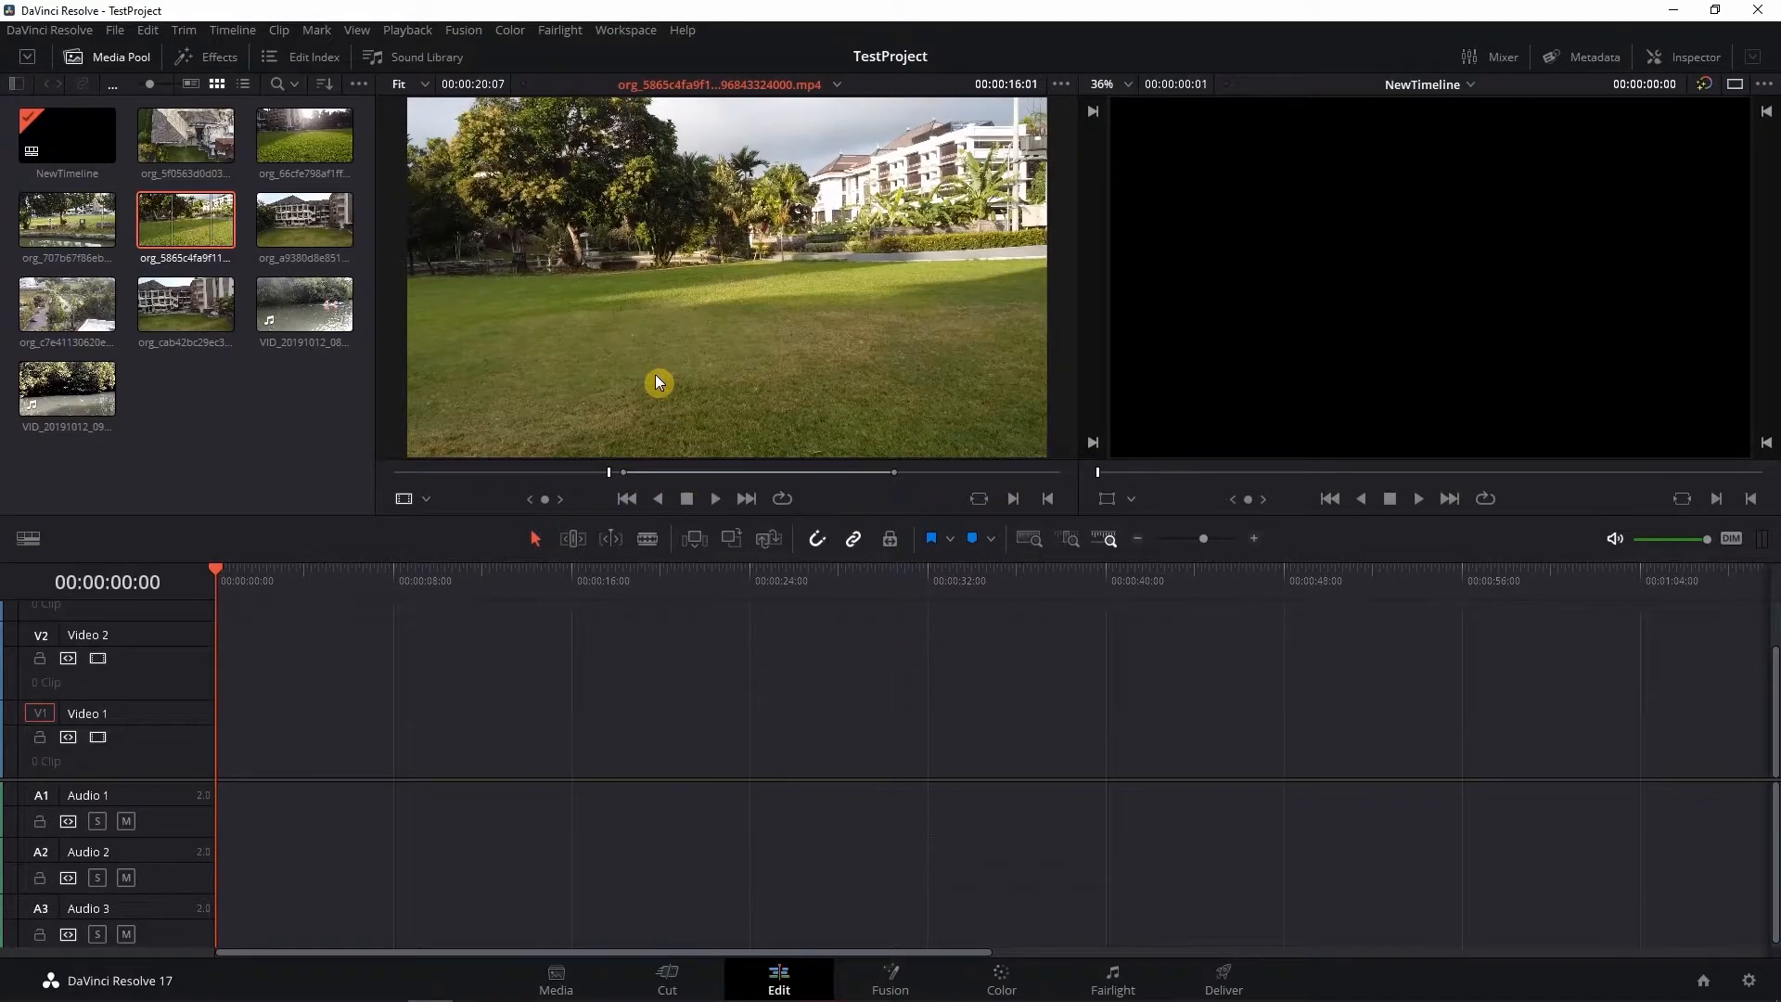
pyautogui.moveTo(896, 479); pyautogui.dragTo(894, 477)
# Step: Place the marked range on Video 1 at the timeline's start and play it through to its end
pyautogui.moveTo(745, 378); pyautogui.dragTo(219, 747)
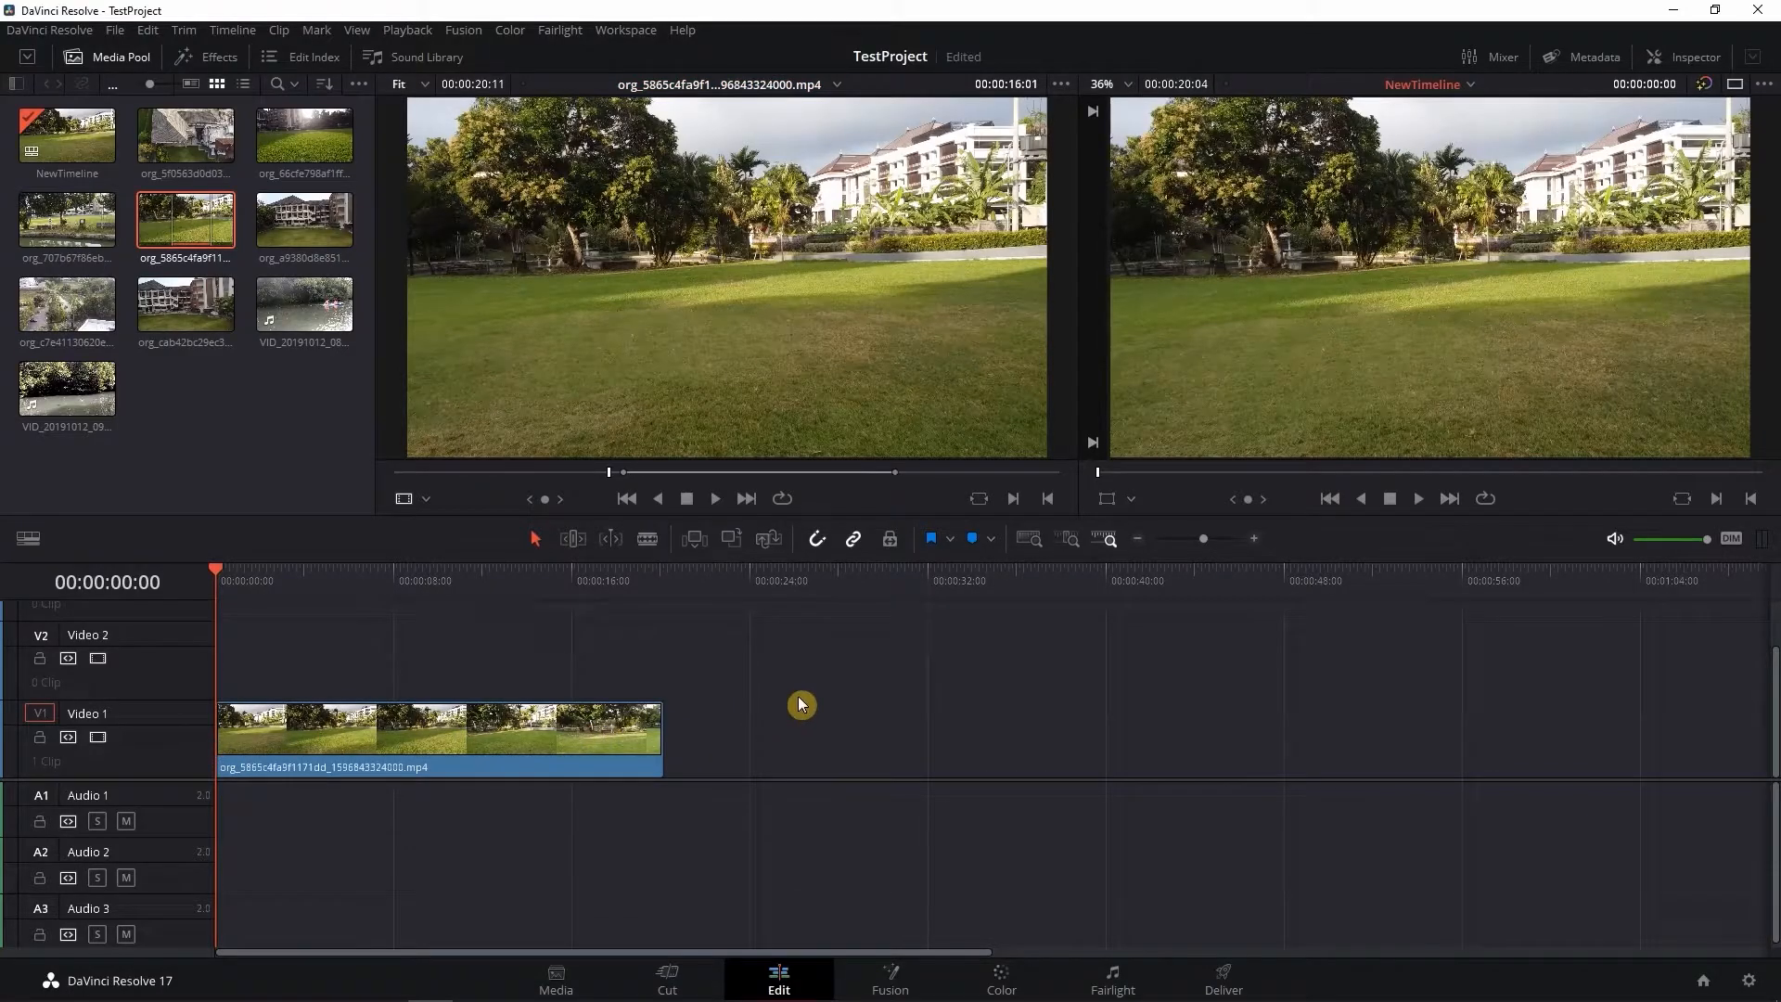
pyautogui.click(1419, 499)
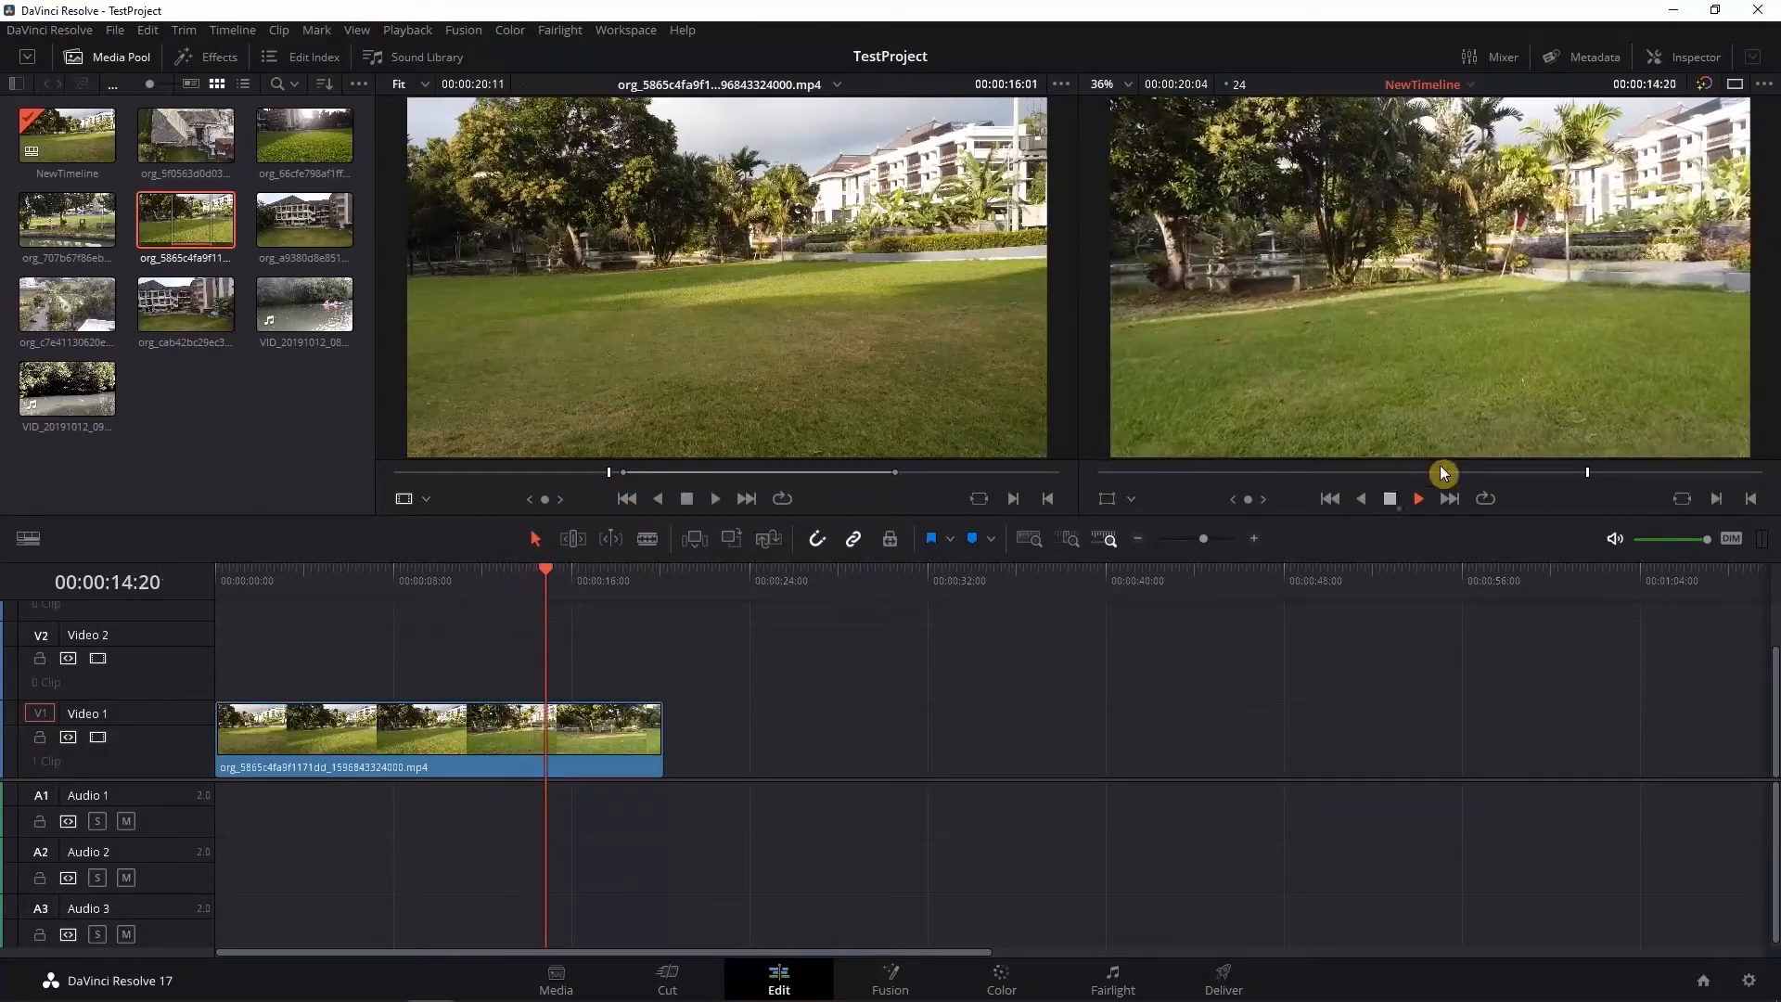
pyautogui.moveTo(577, 570); pyautogui.dragTo(634, 580)
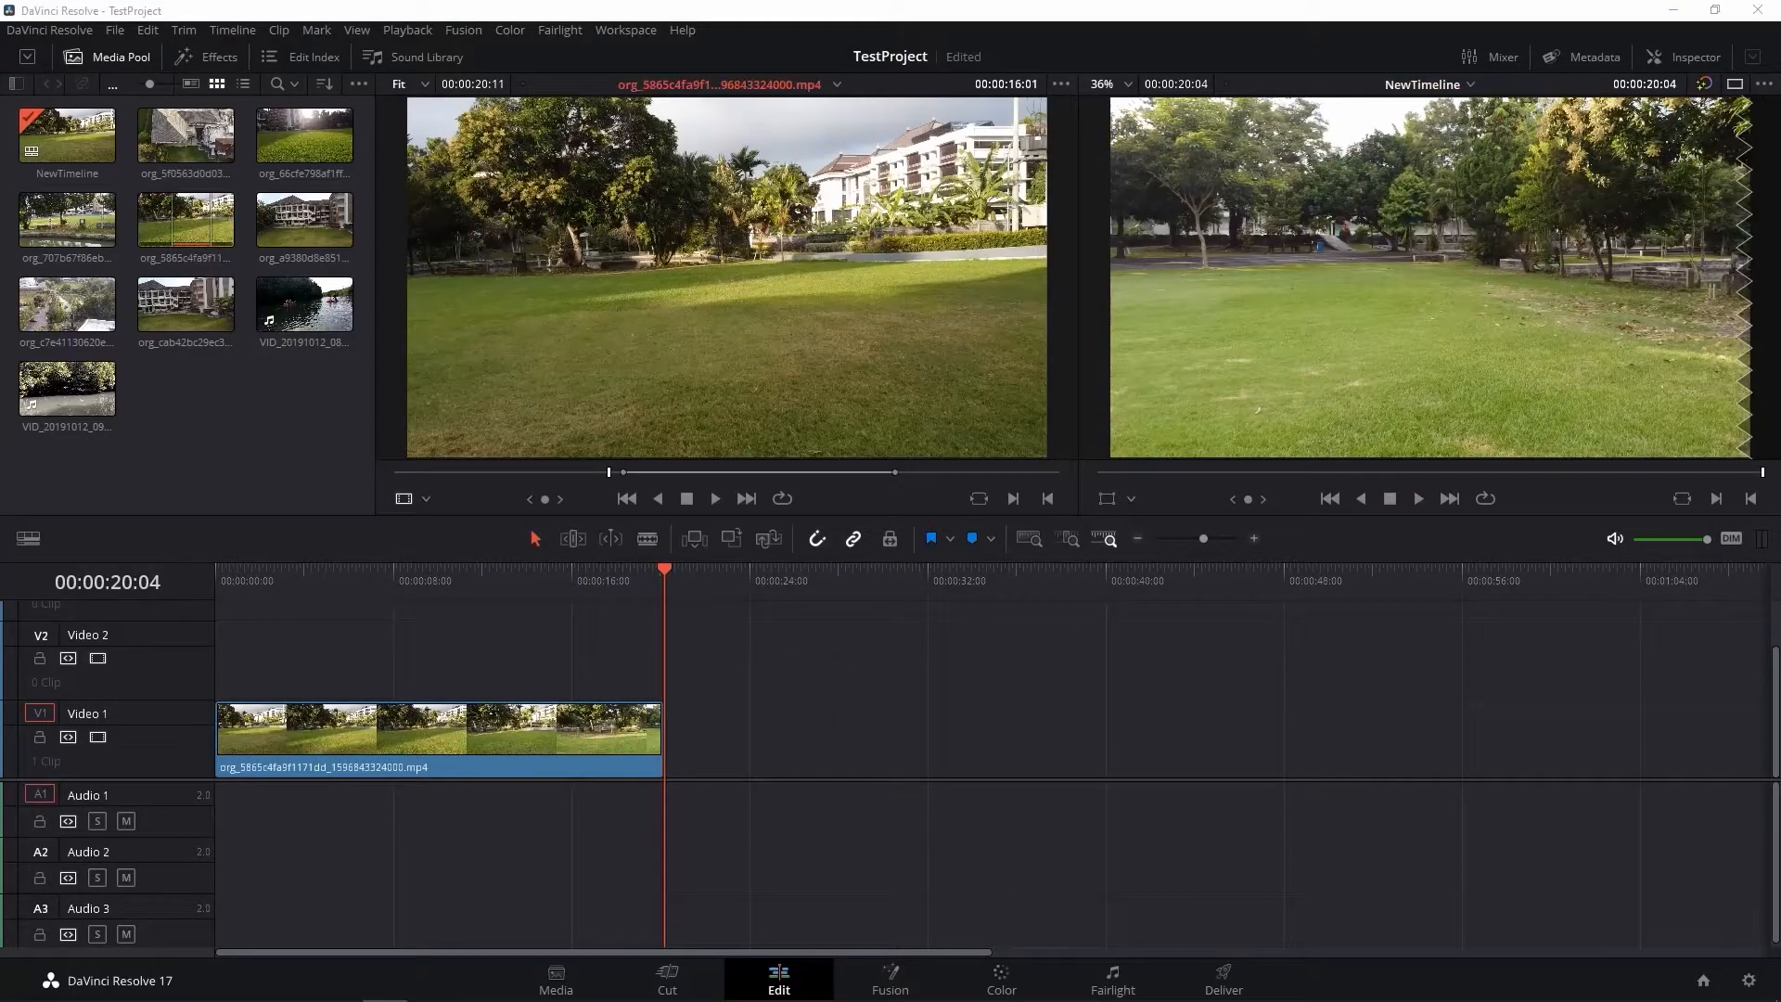
# Step: Open VID_20191012_084433.mp4 in the source viewer and mark an in point at 00:00:17:12 and an out point at 00:00:44:03
pyautogui.click(319, 408)
pyautogui.click(310, 309)
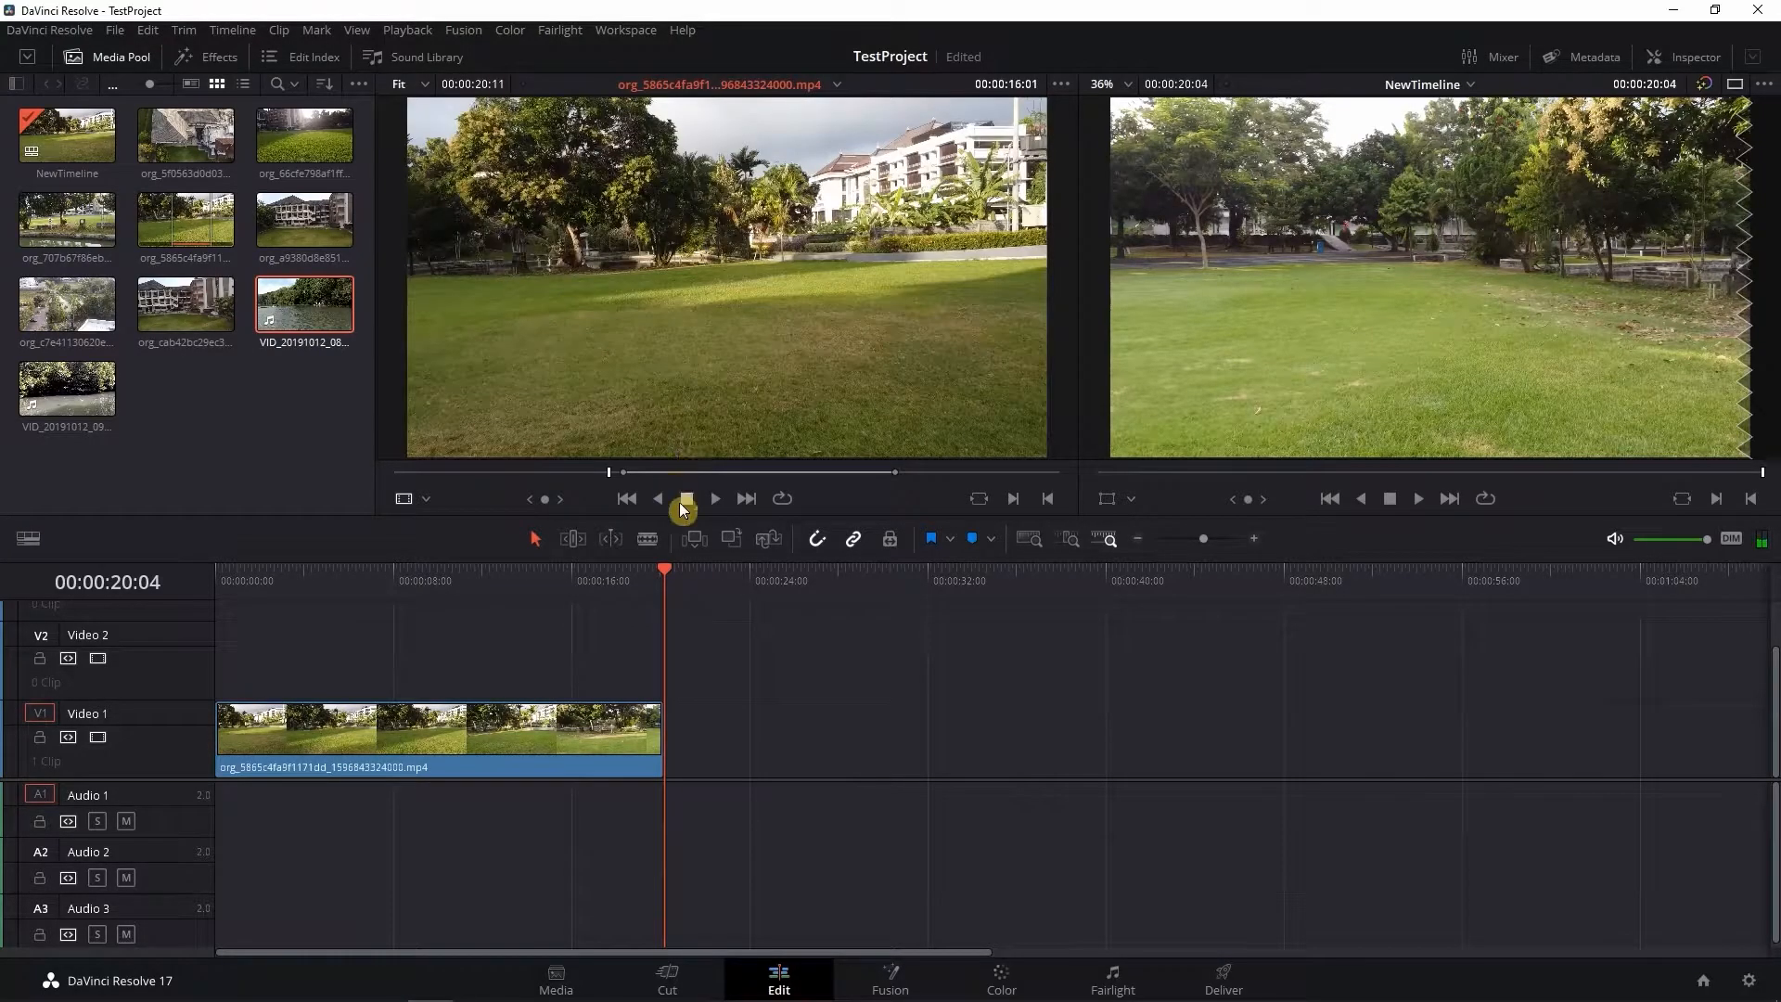
pyautogui.doubleClick(298, 313)
pyautogui.click(782, 498)
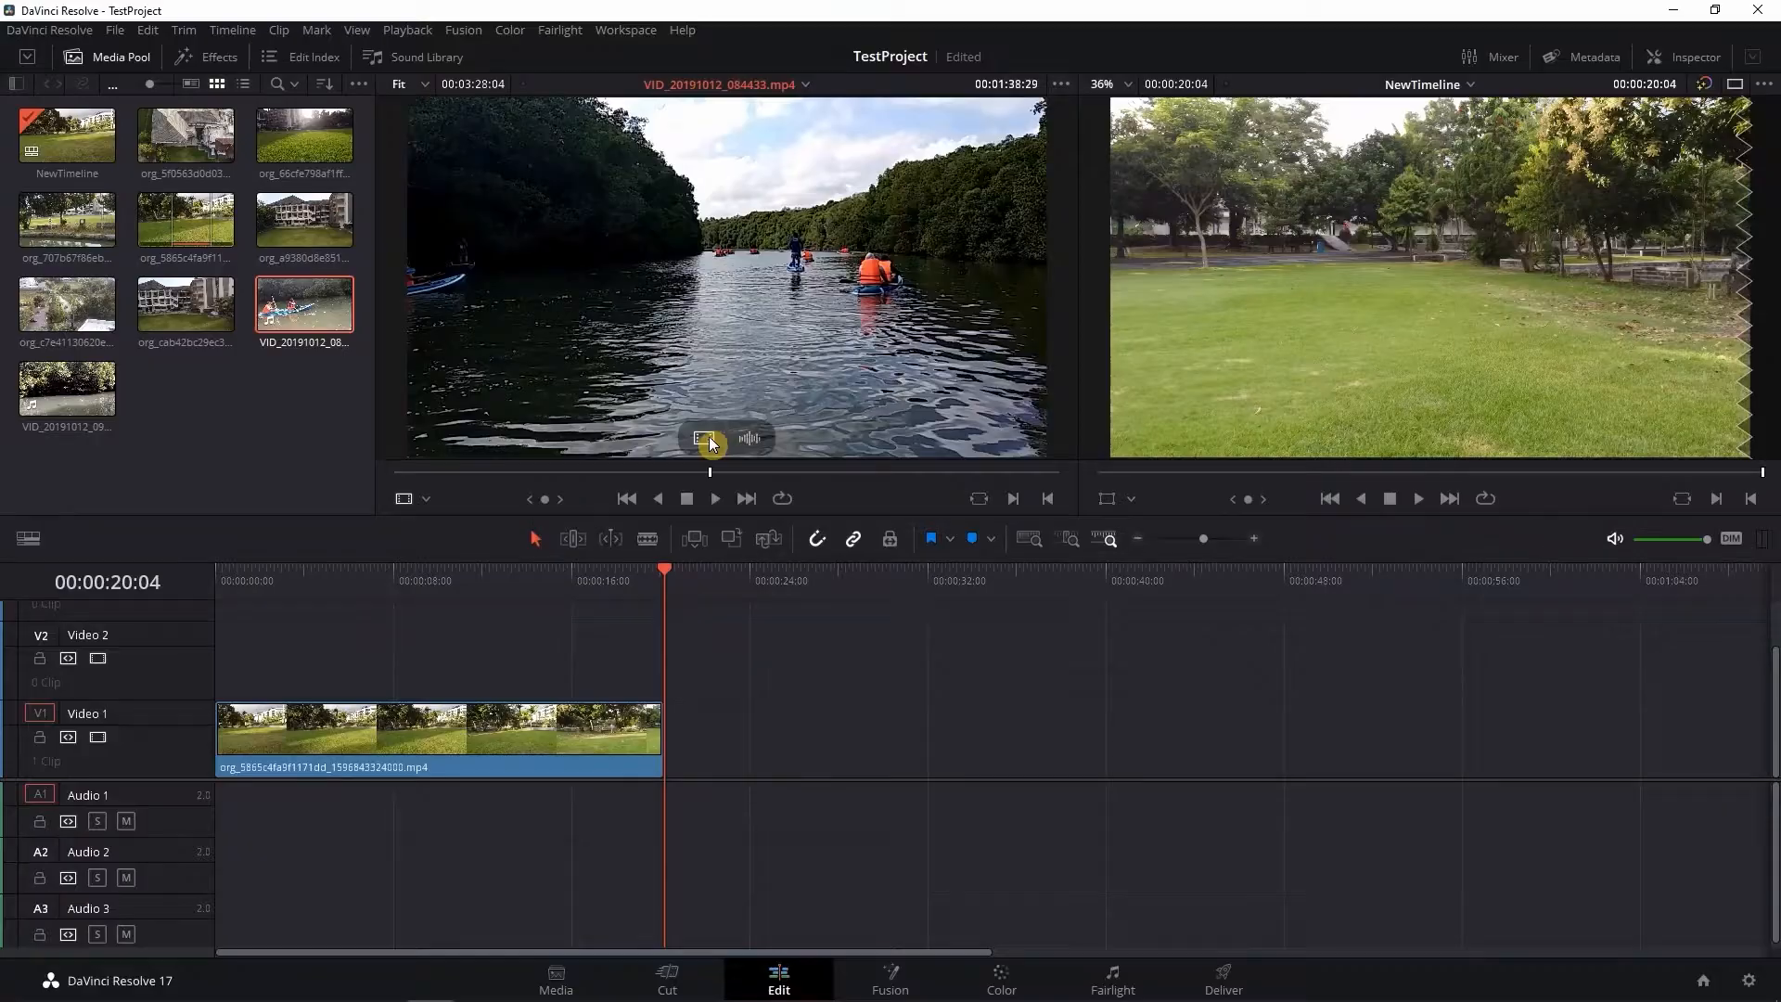
pyautogui.moveTo(472, 471); pyautogui.dragTo(449, 471)
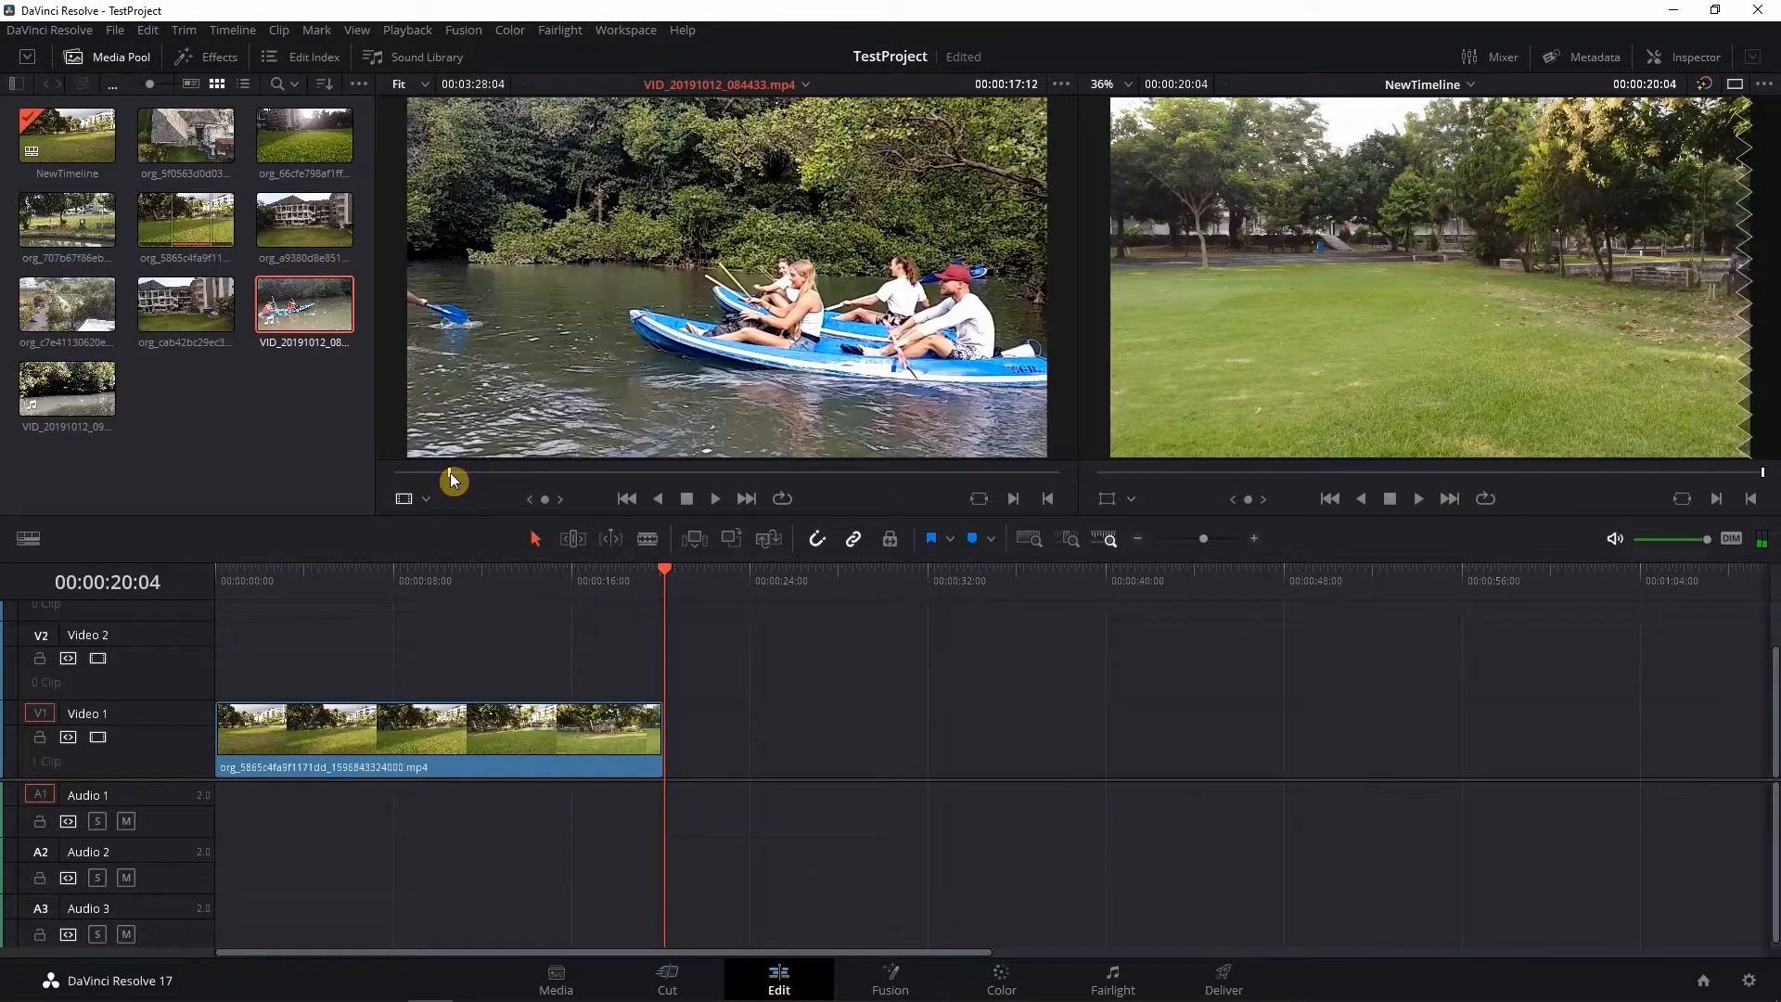
pyautogui.click(1006, 501)
pyautogui.click(1014, 498)
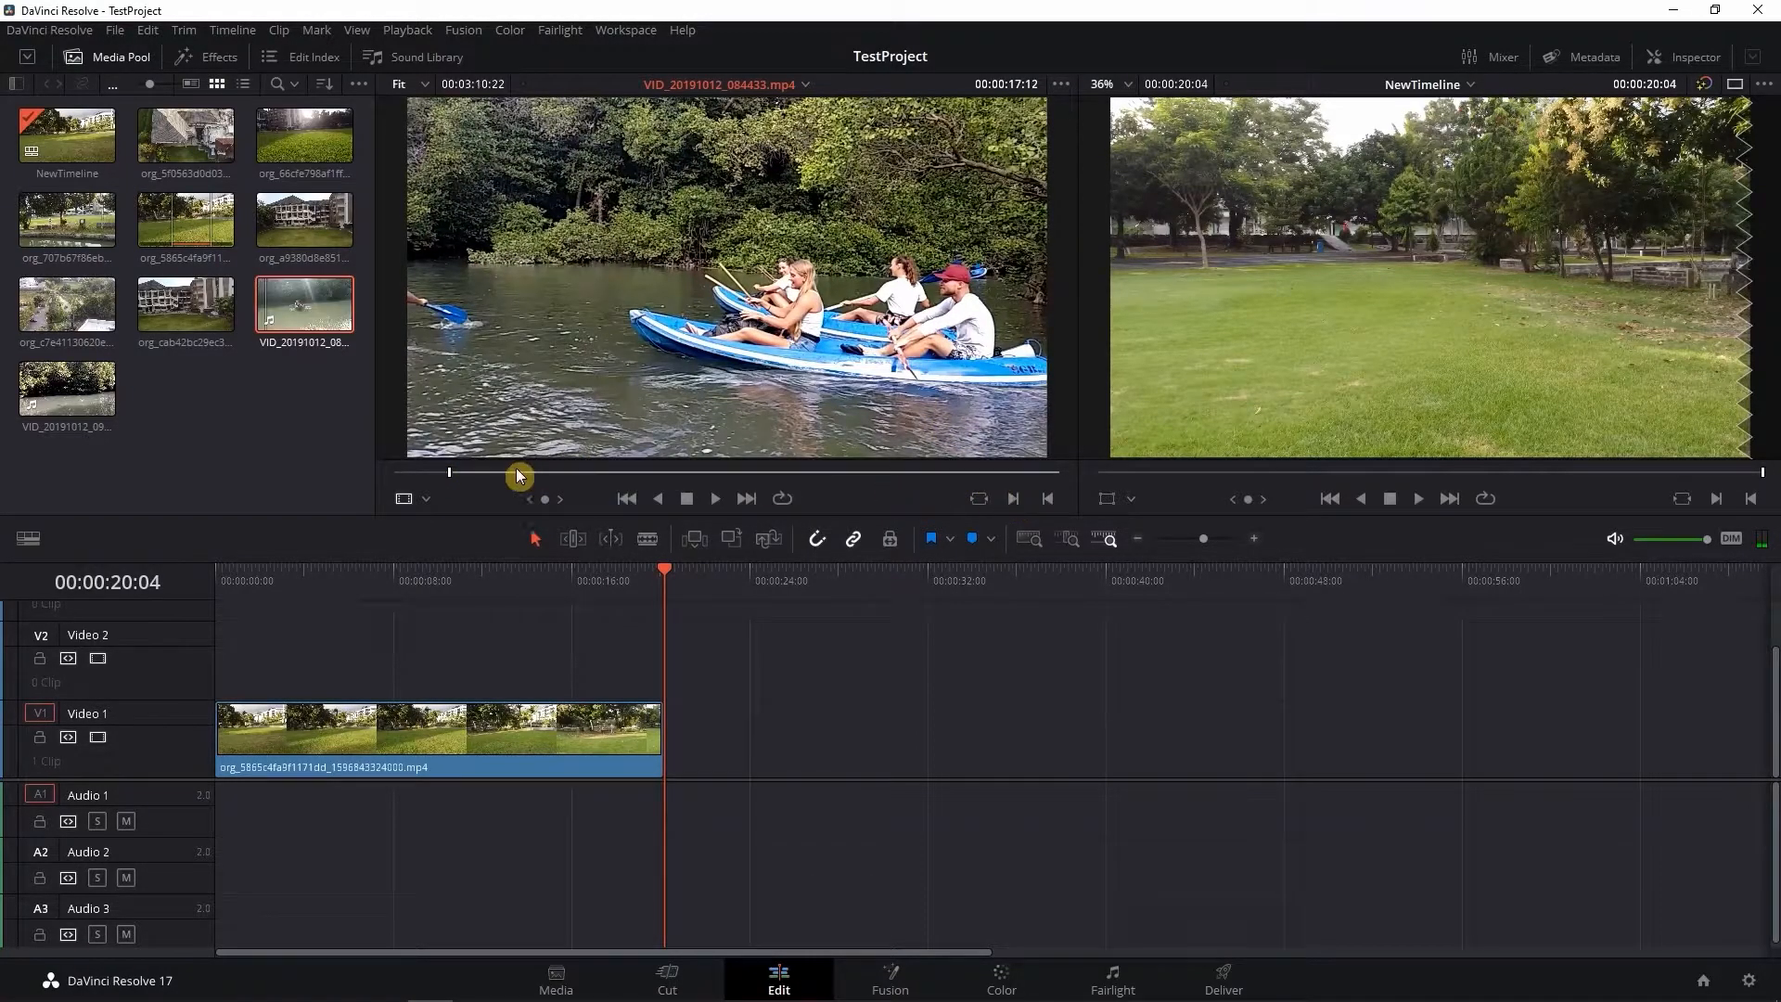
pyautogui.moveTo(516, 477)
pyautogui.mouseDown()
pyautogui.moveTo(556, 477)
pyautogui.moveTo(536, 476)
pyautogui.mouseUp()
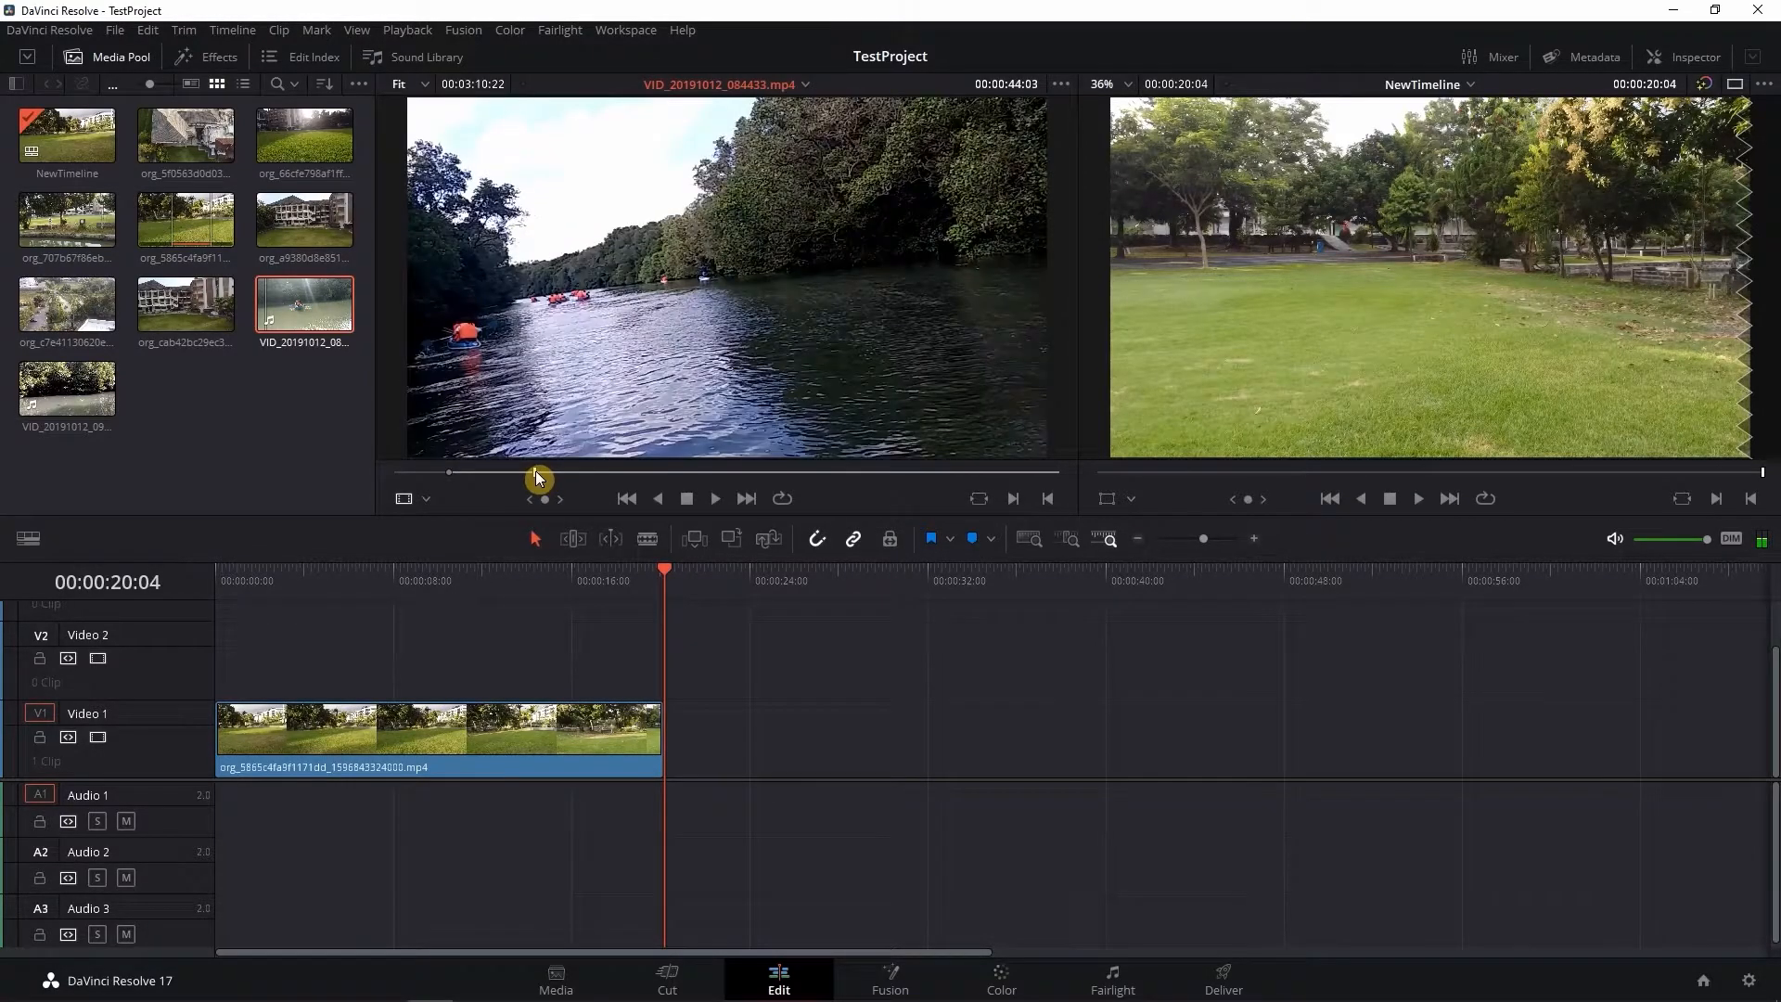
pyautogui.click(1049, 501)
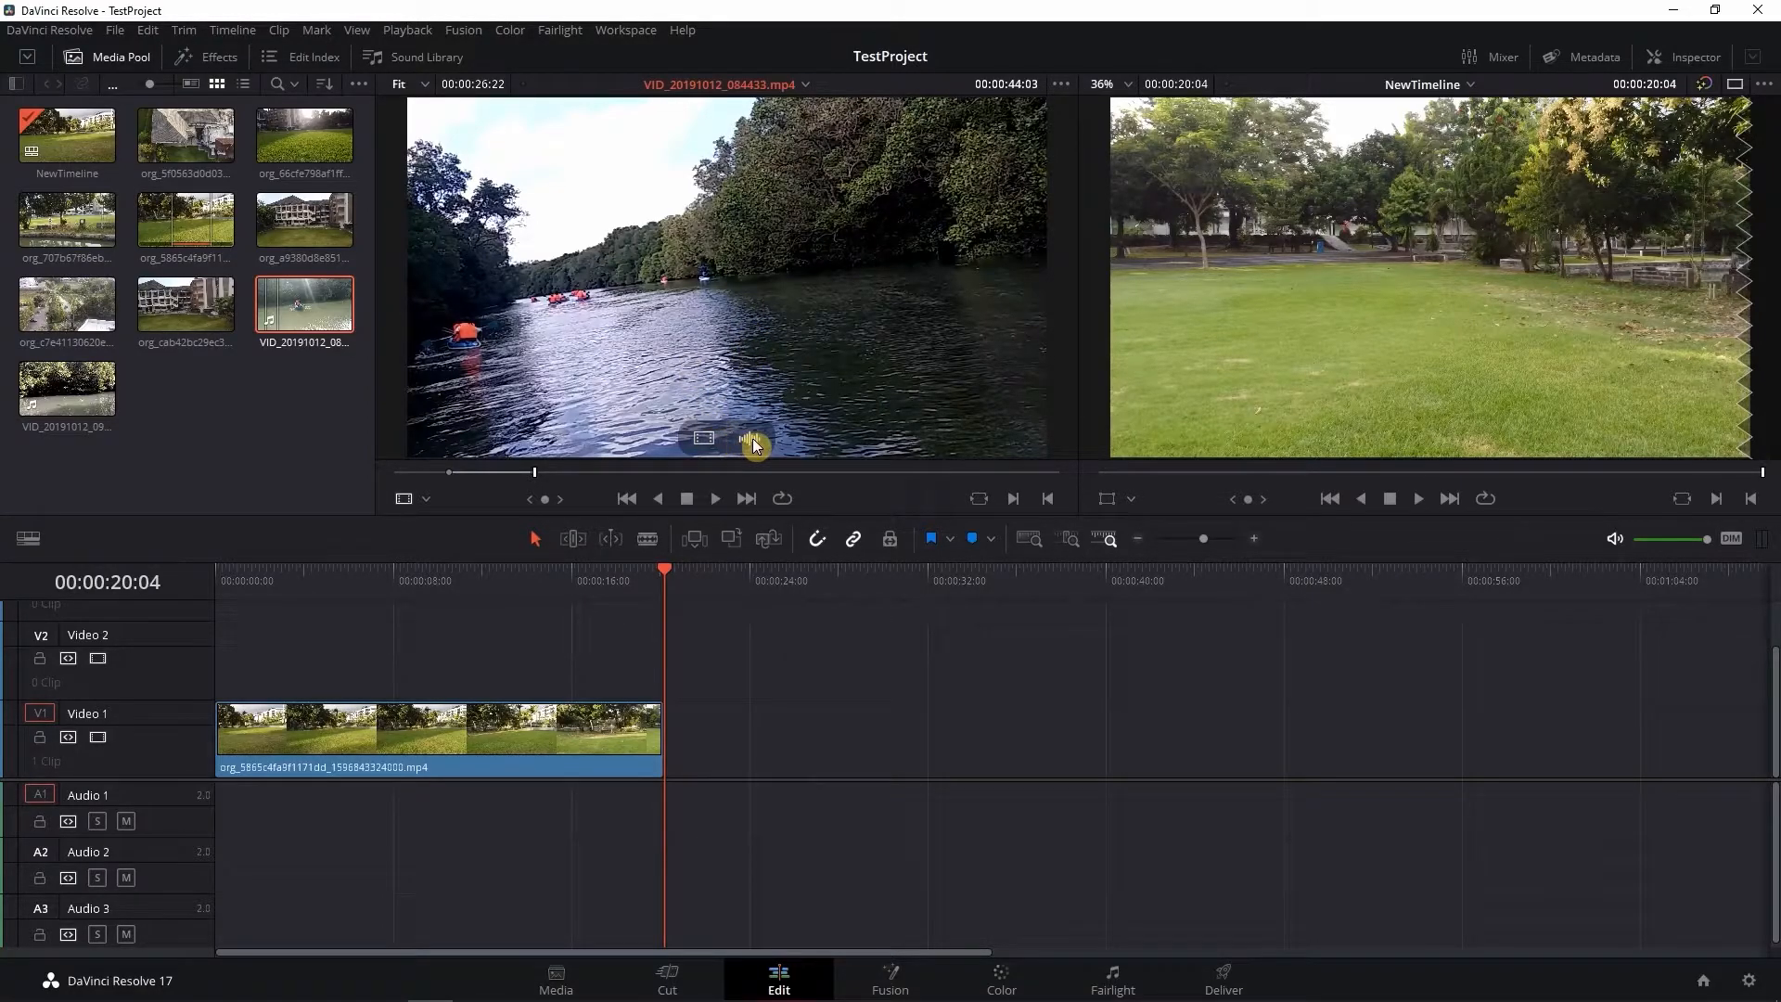
# Step: Try adding only the video and then only the audio of the marked range after the first timeline clip, deleting each one
pyautogui.moveTo(710, 444); pyautogui.dragTo(674, 766)
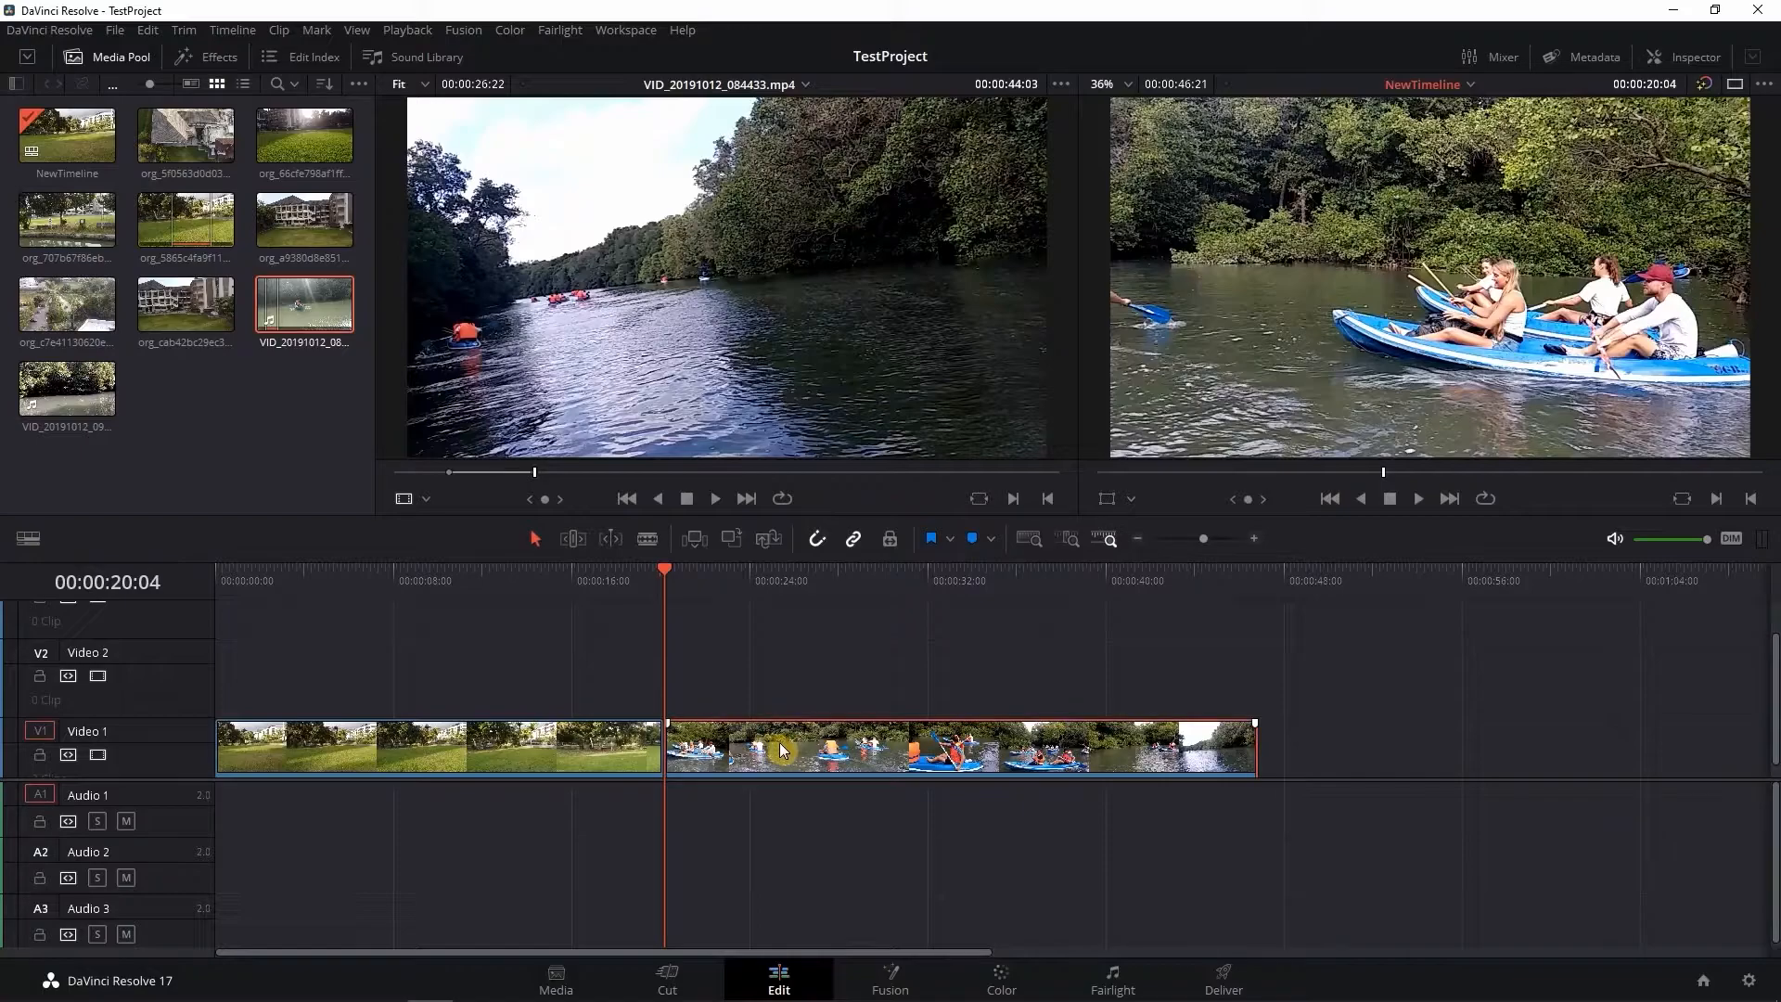
pyautogui.press('Delete')
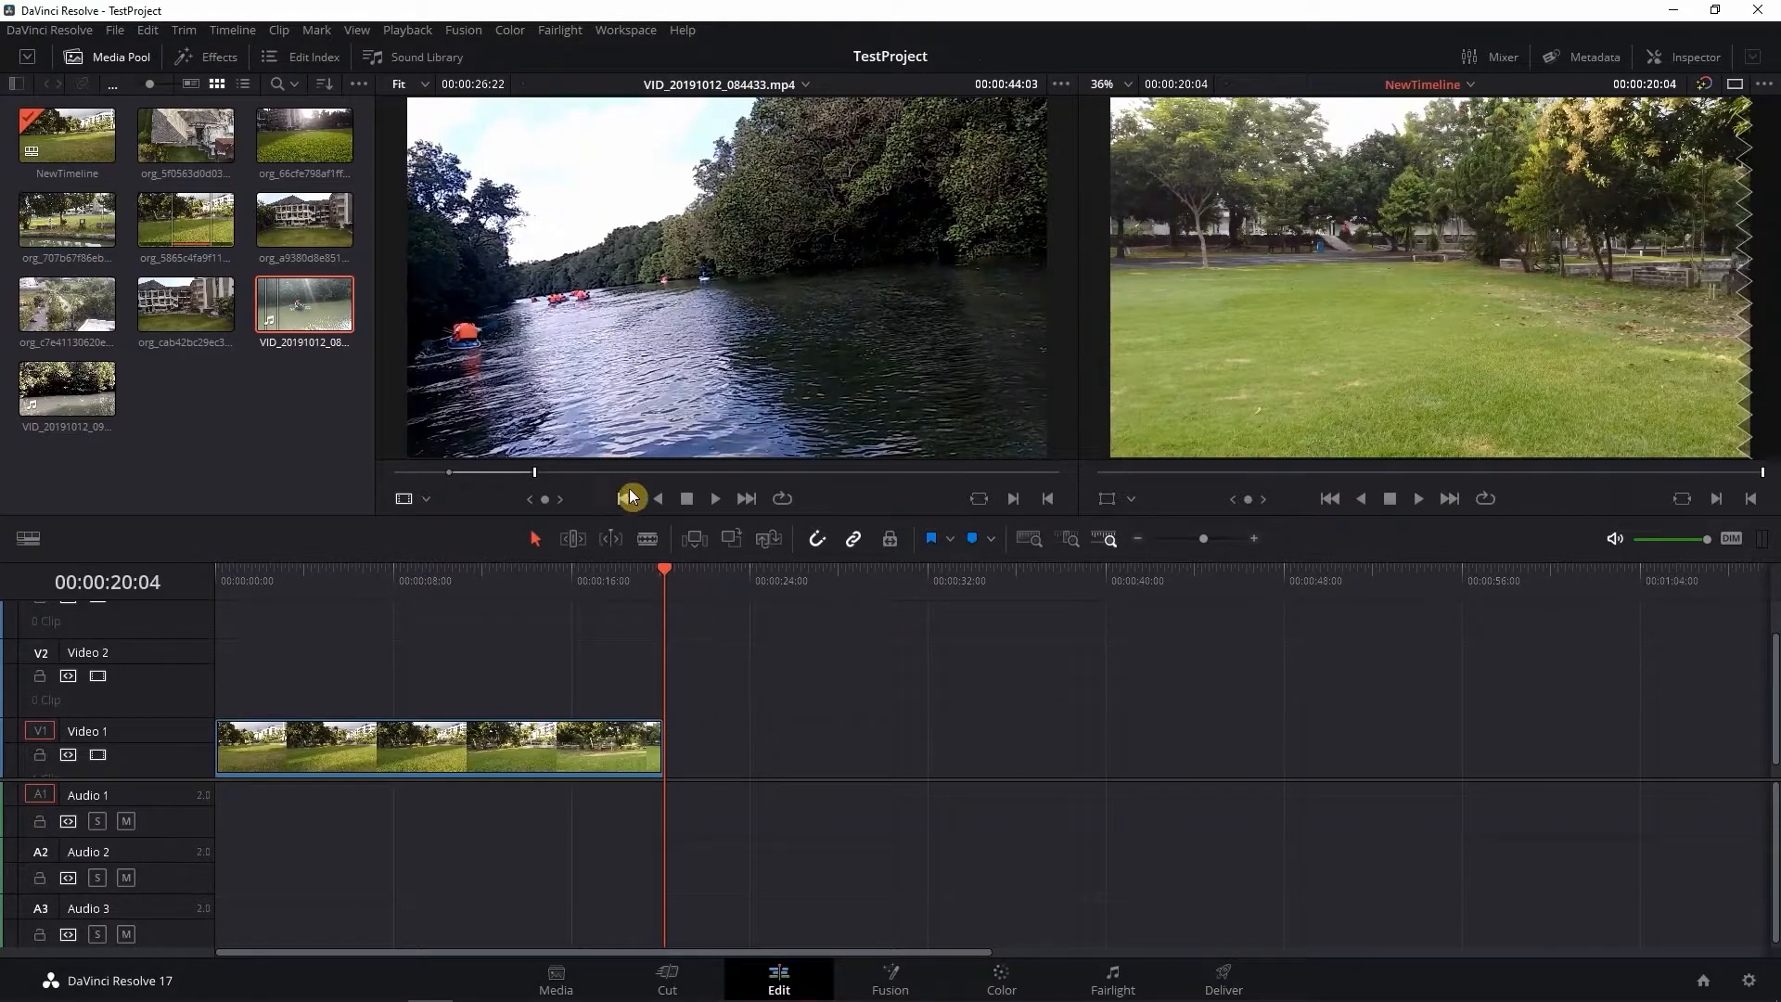
pyautogui.moveTo(746, 436); pyautogui.dragTo(668, 833)
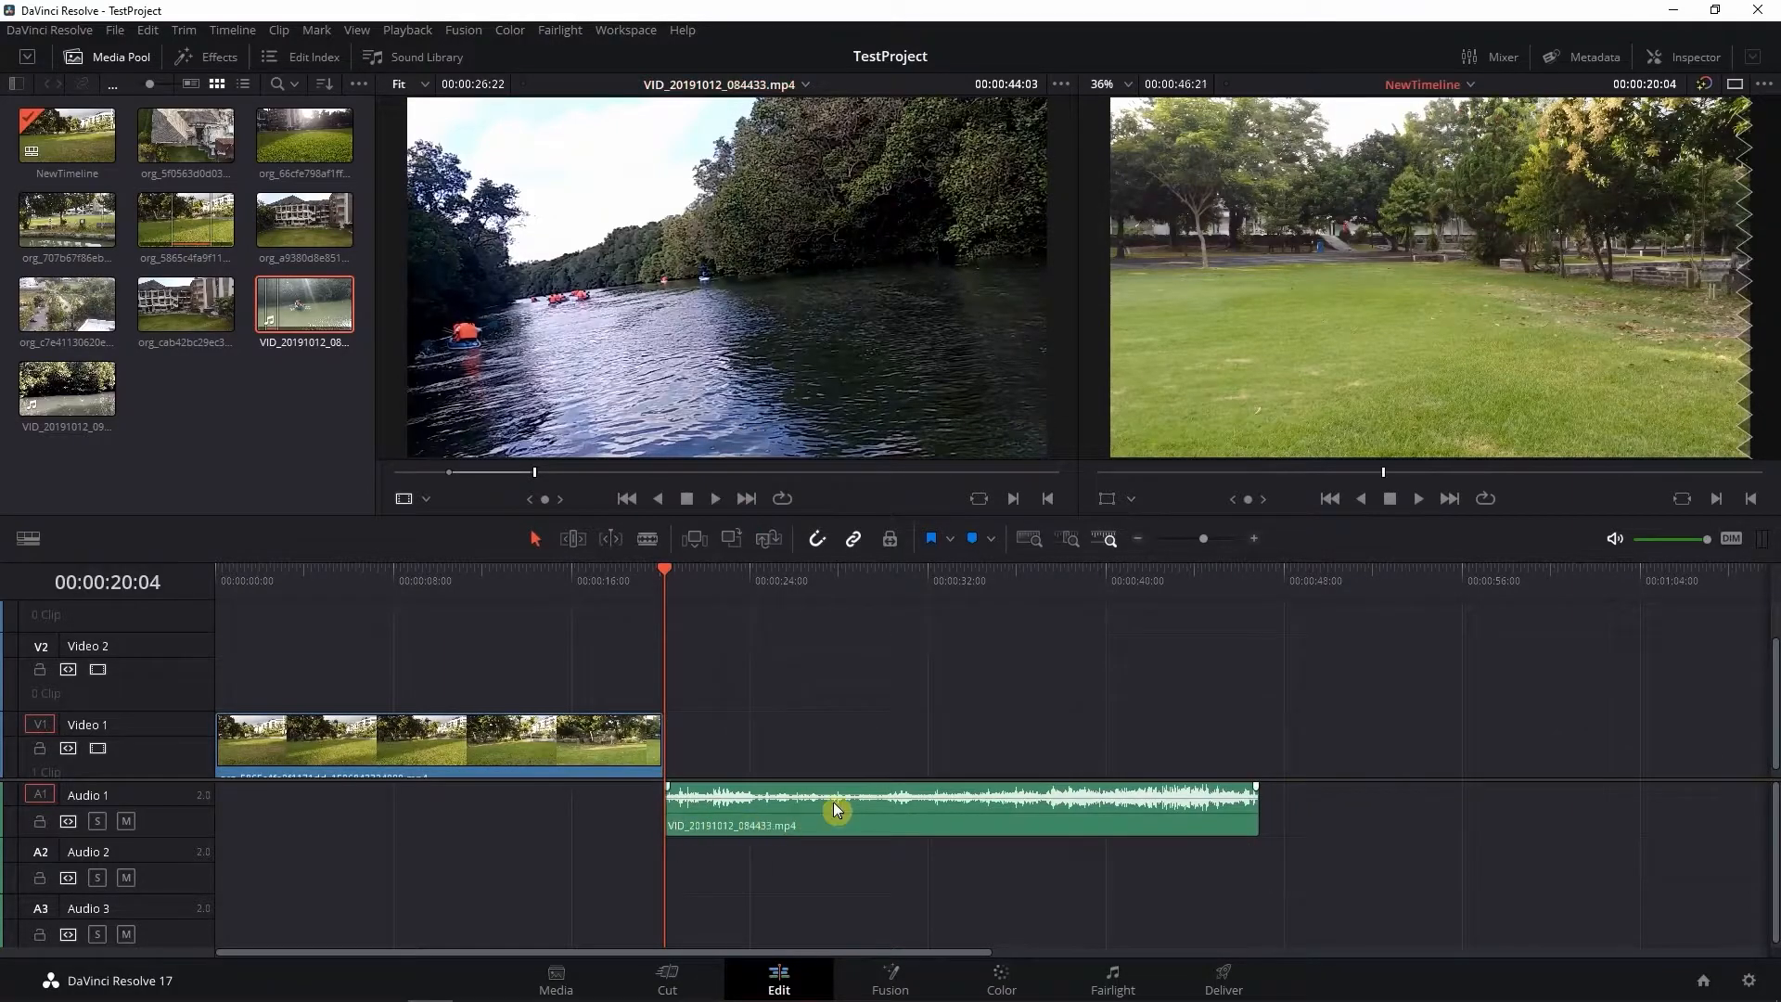
pyautogui.click(968, 810)
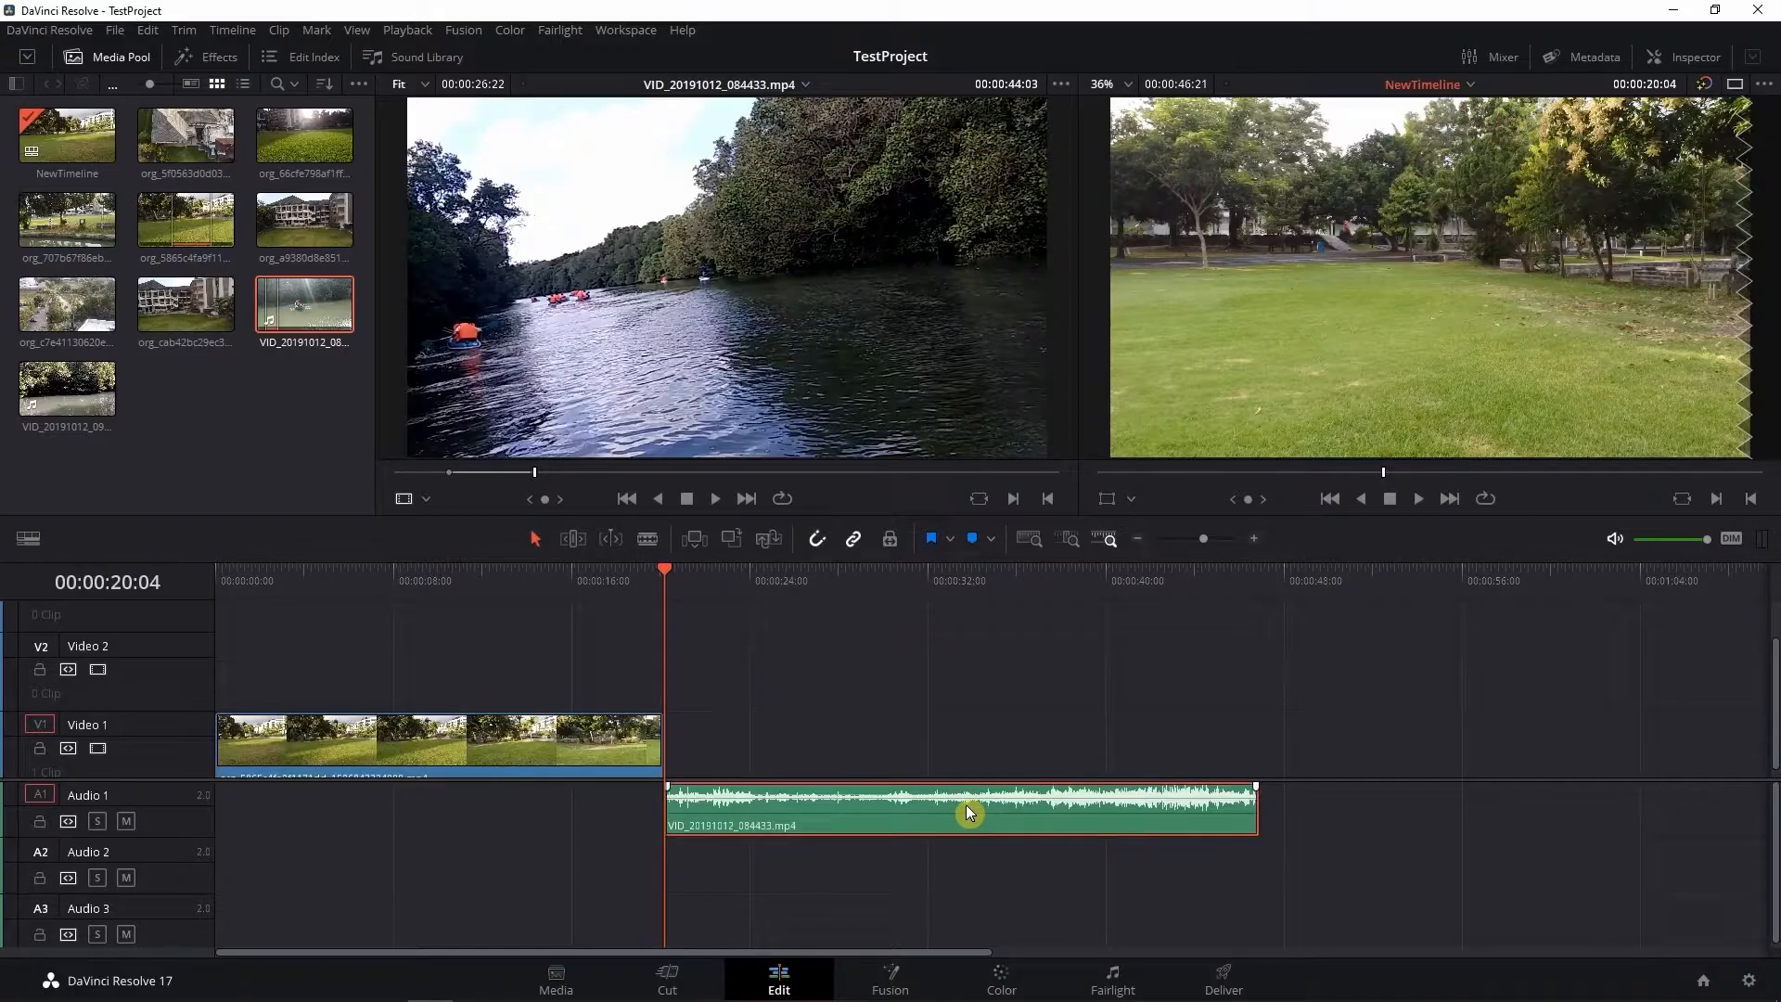
pyautogui.press('Delete')
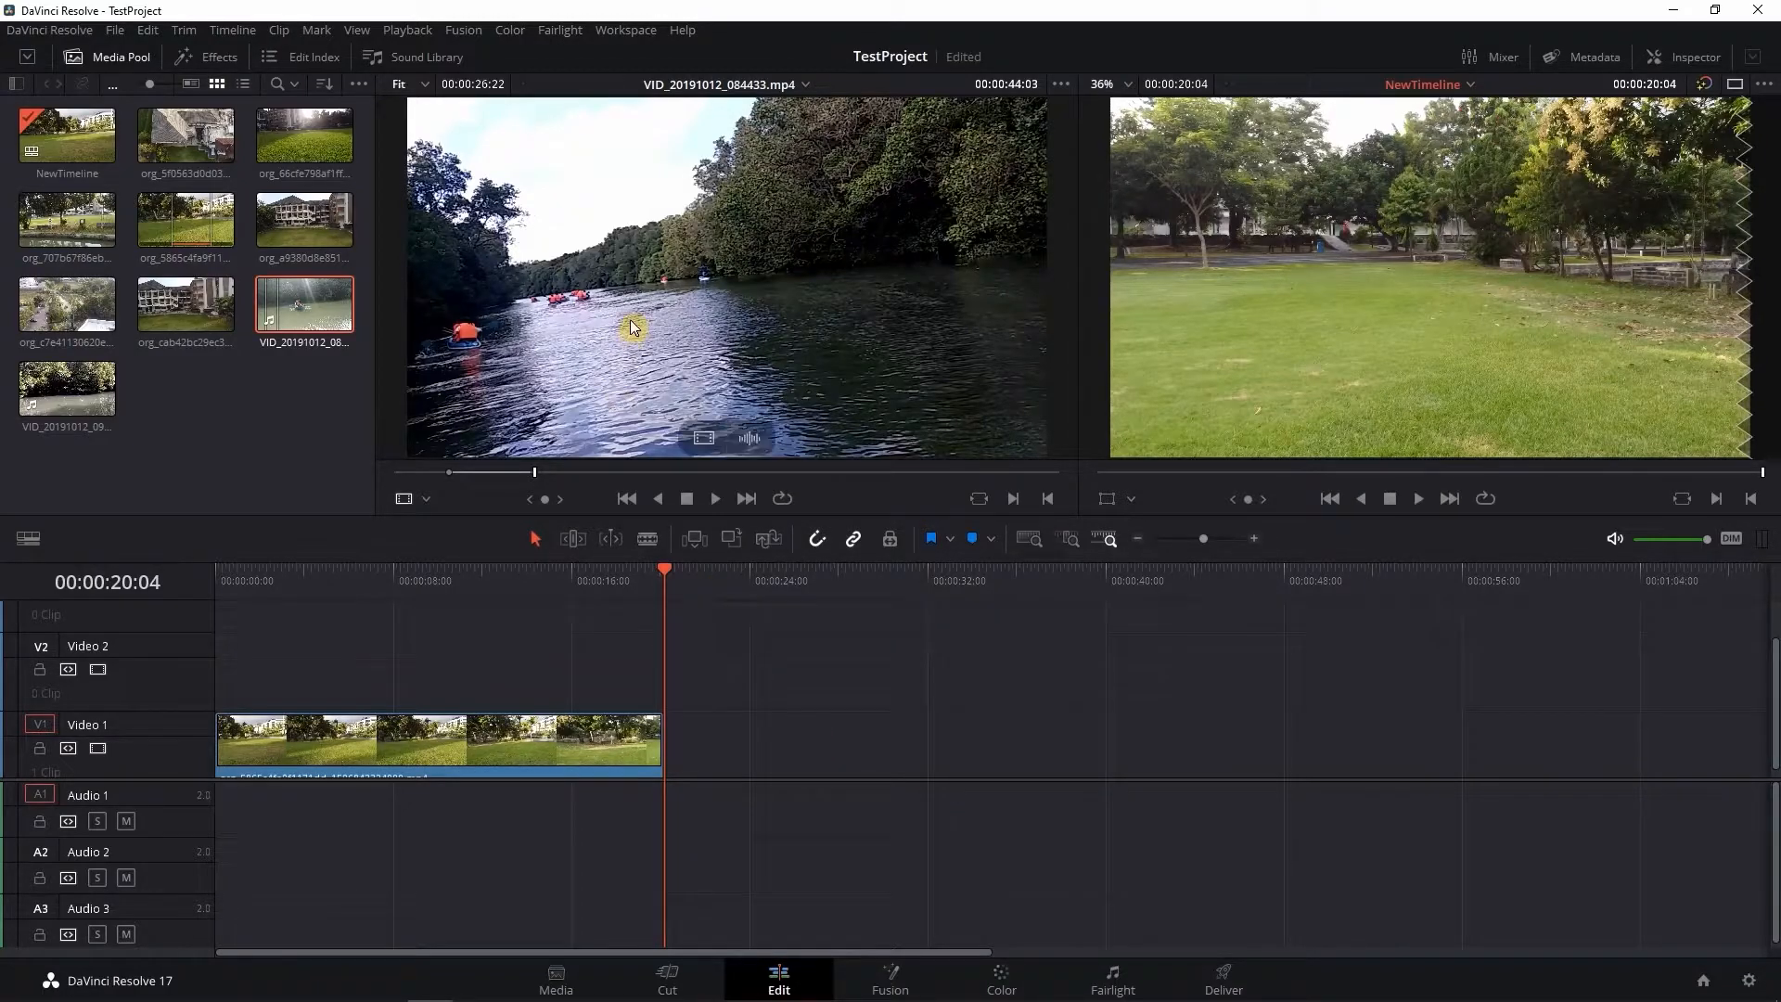
# Step: Place the marked range with both video and audio on Video 1 and Audio 1 at about 24 seconds, leaving a gap after the first clip
pyautogui.moveTo(742, 281); pyautogui.dragTo(676, 772)
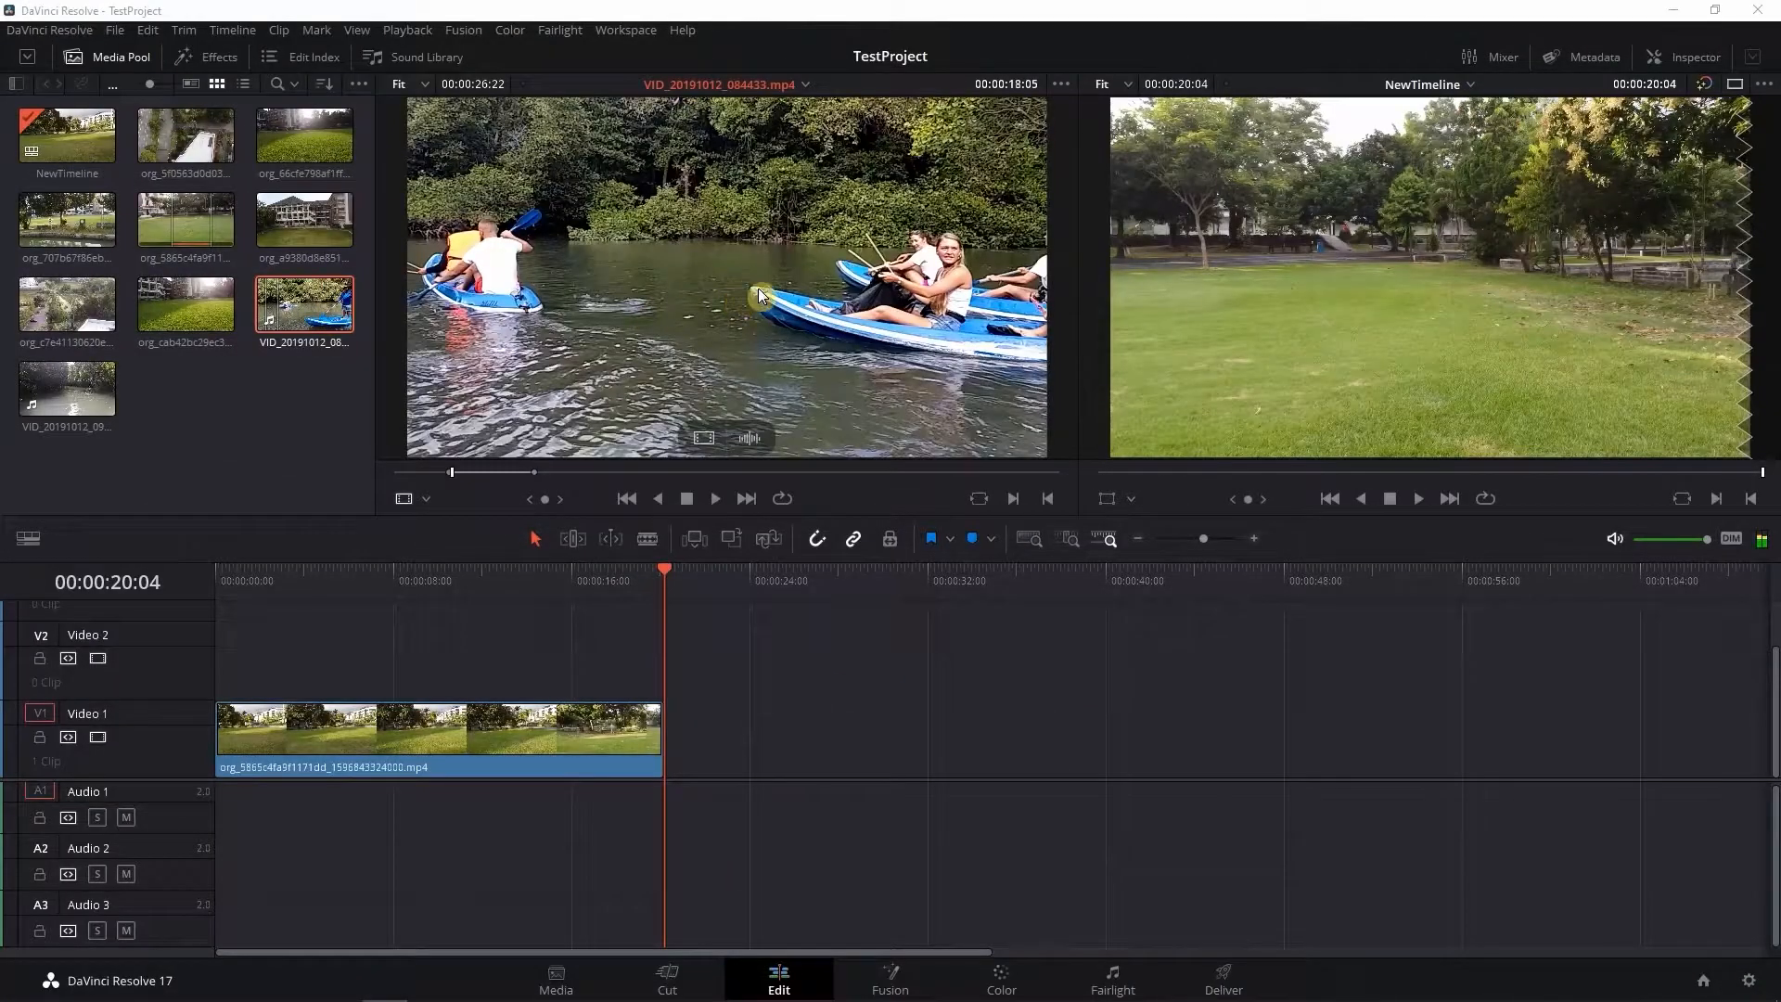
pyautogui.moveTo(759, 295); pyautogui.dragTo(761, 788)
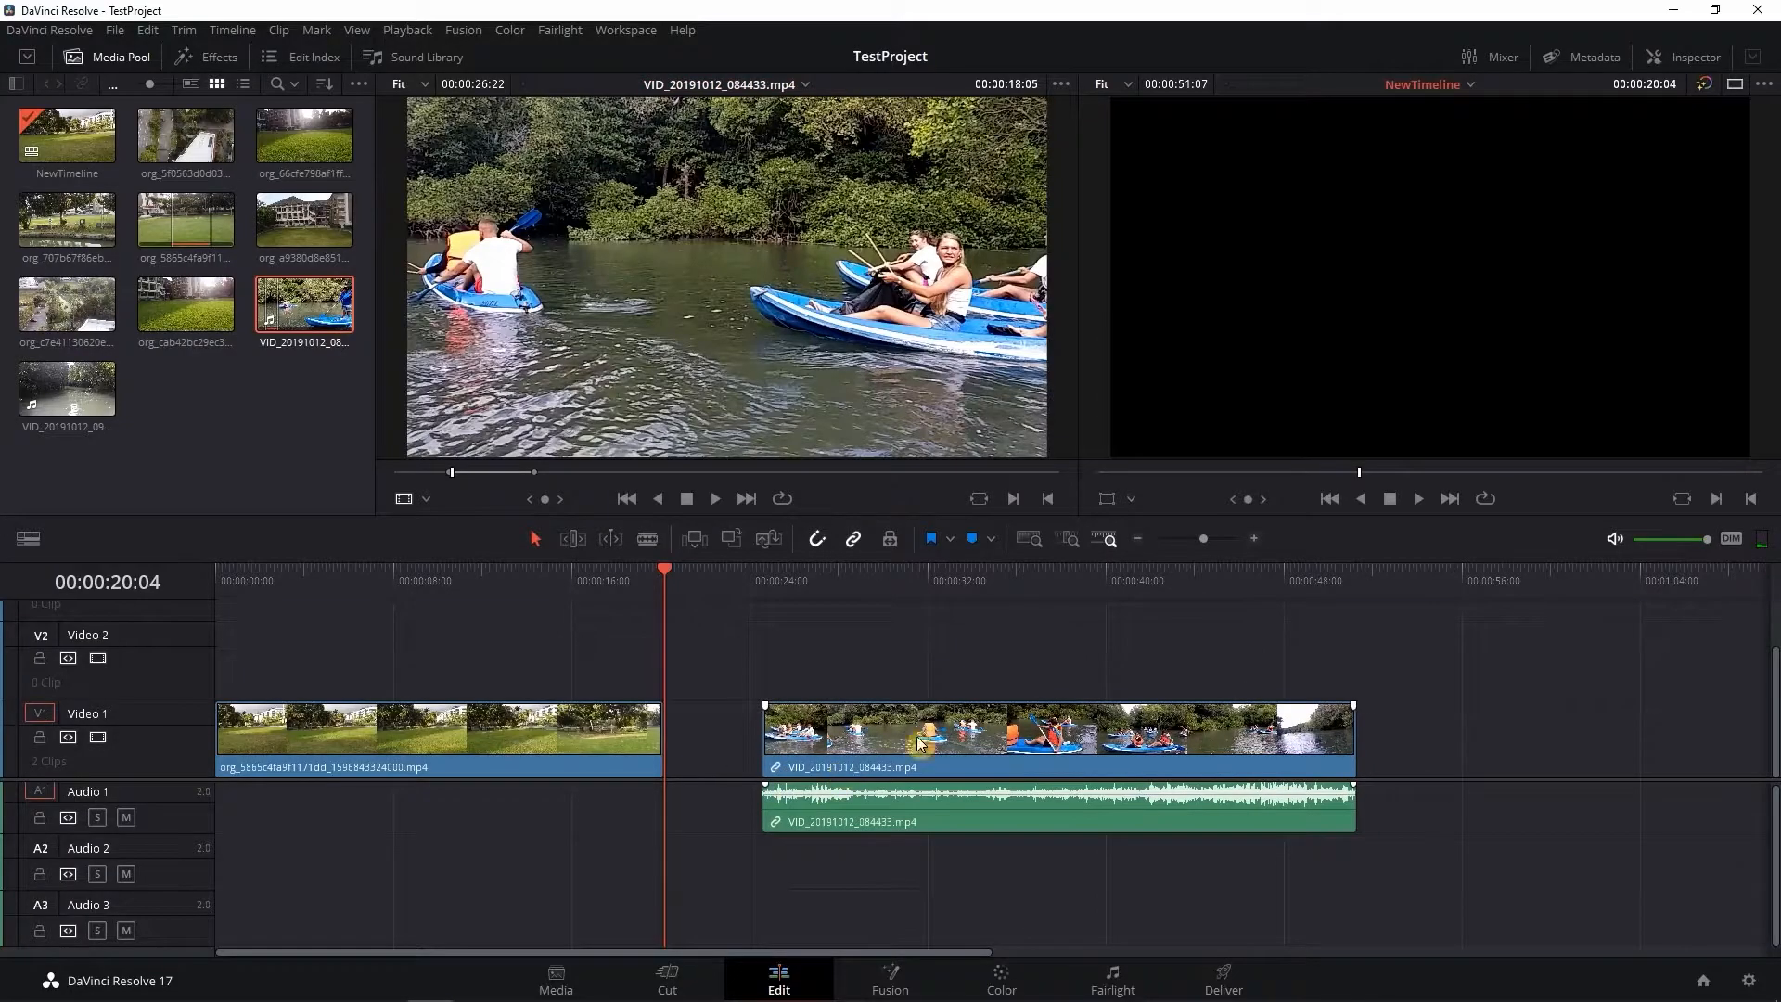
# Step: Unlink the video and audio of the VID_20191012_084433.mp4 clip on the timeline and delete its audio from Audio 1
pyautogui.click(995, 738)
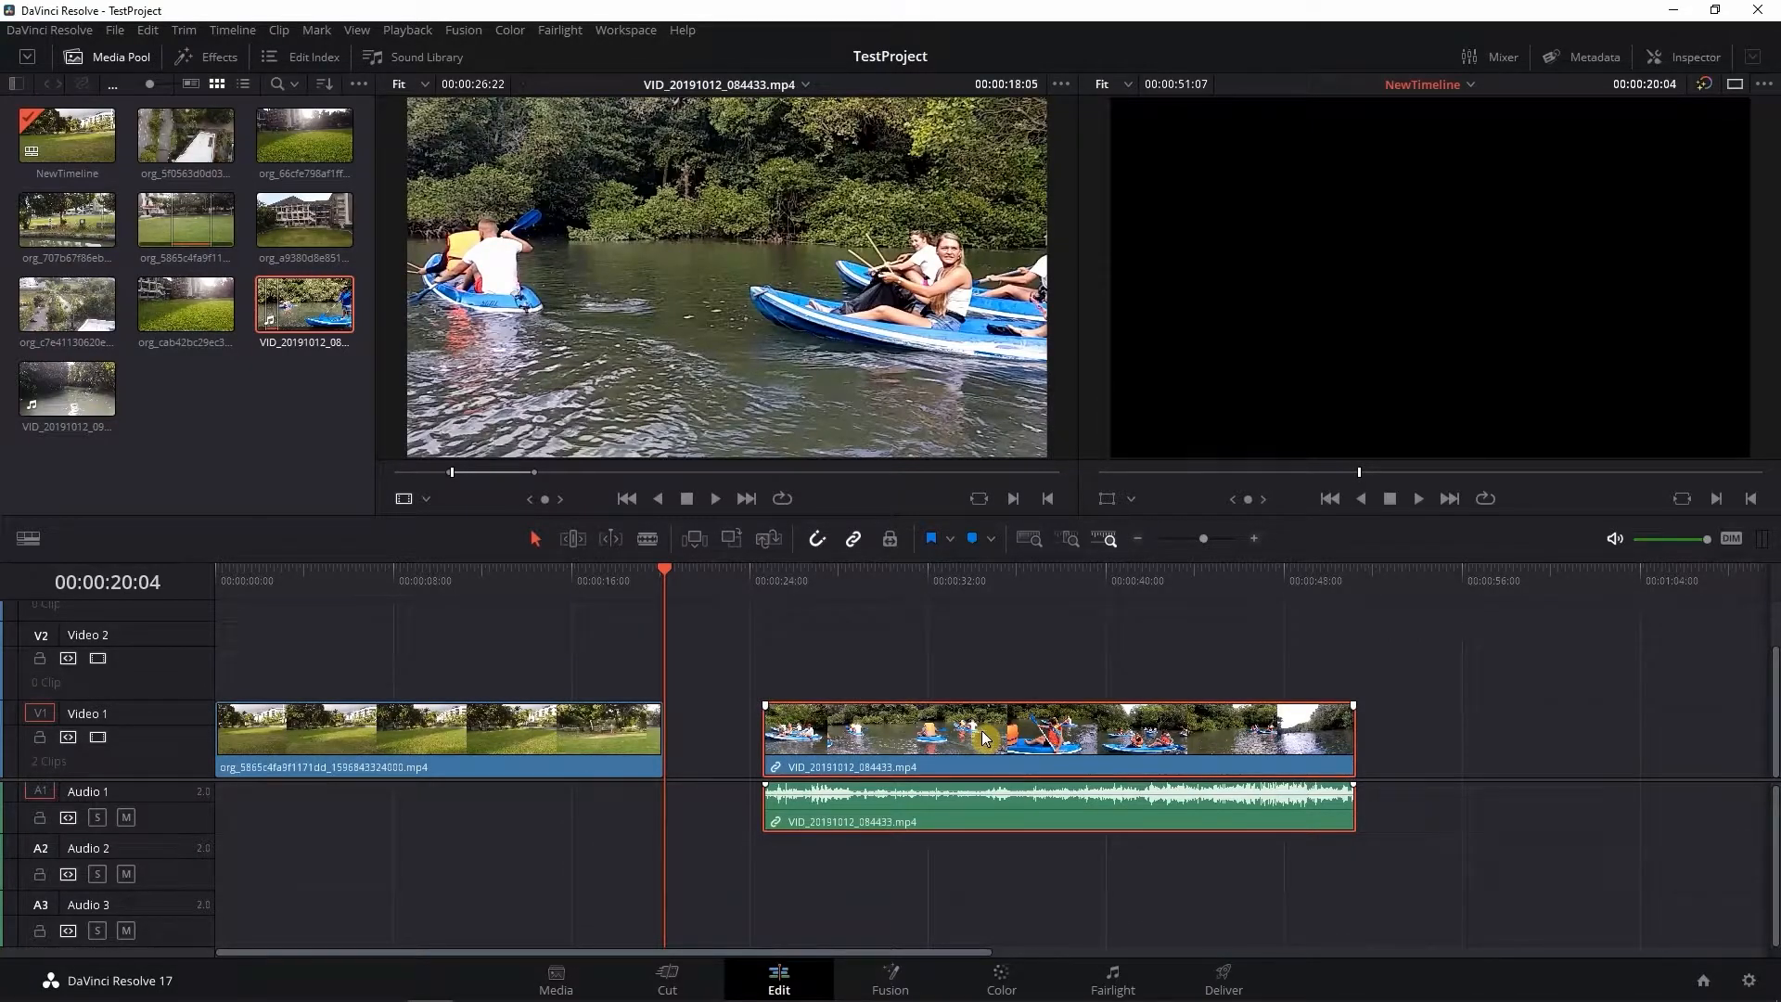
pyautogui.rightClick(985, 737)
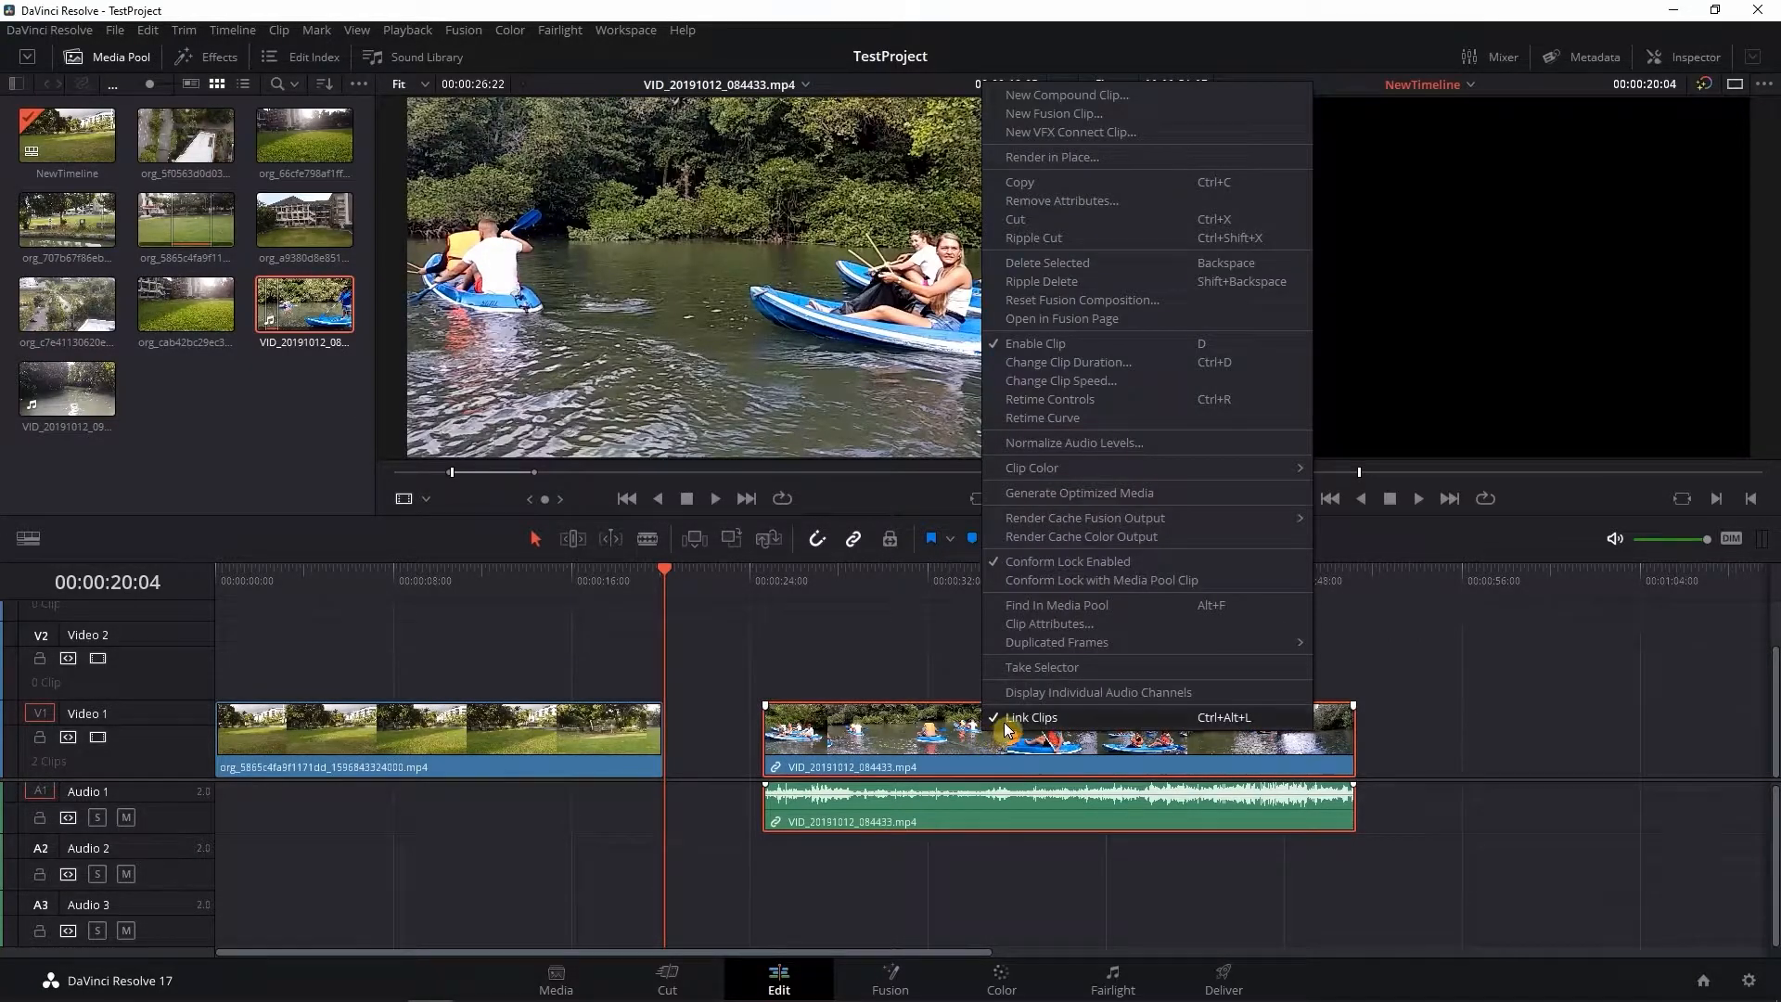
pyautogui.click(1018, 716)
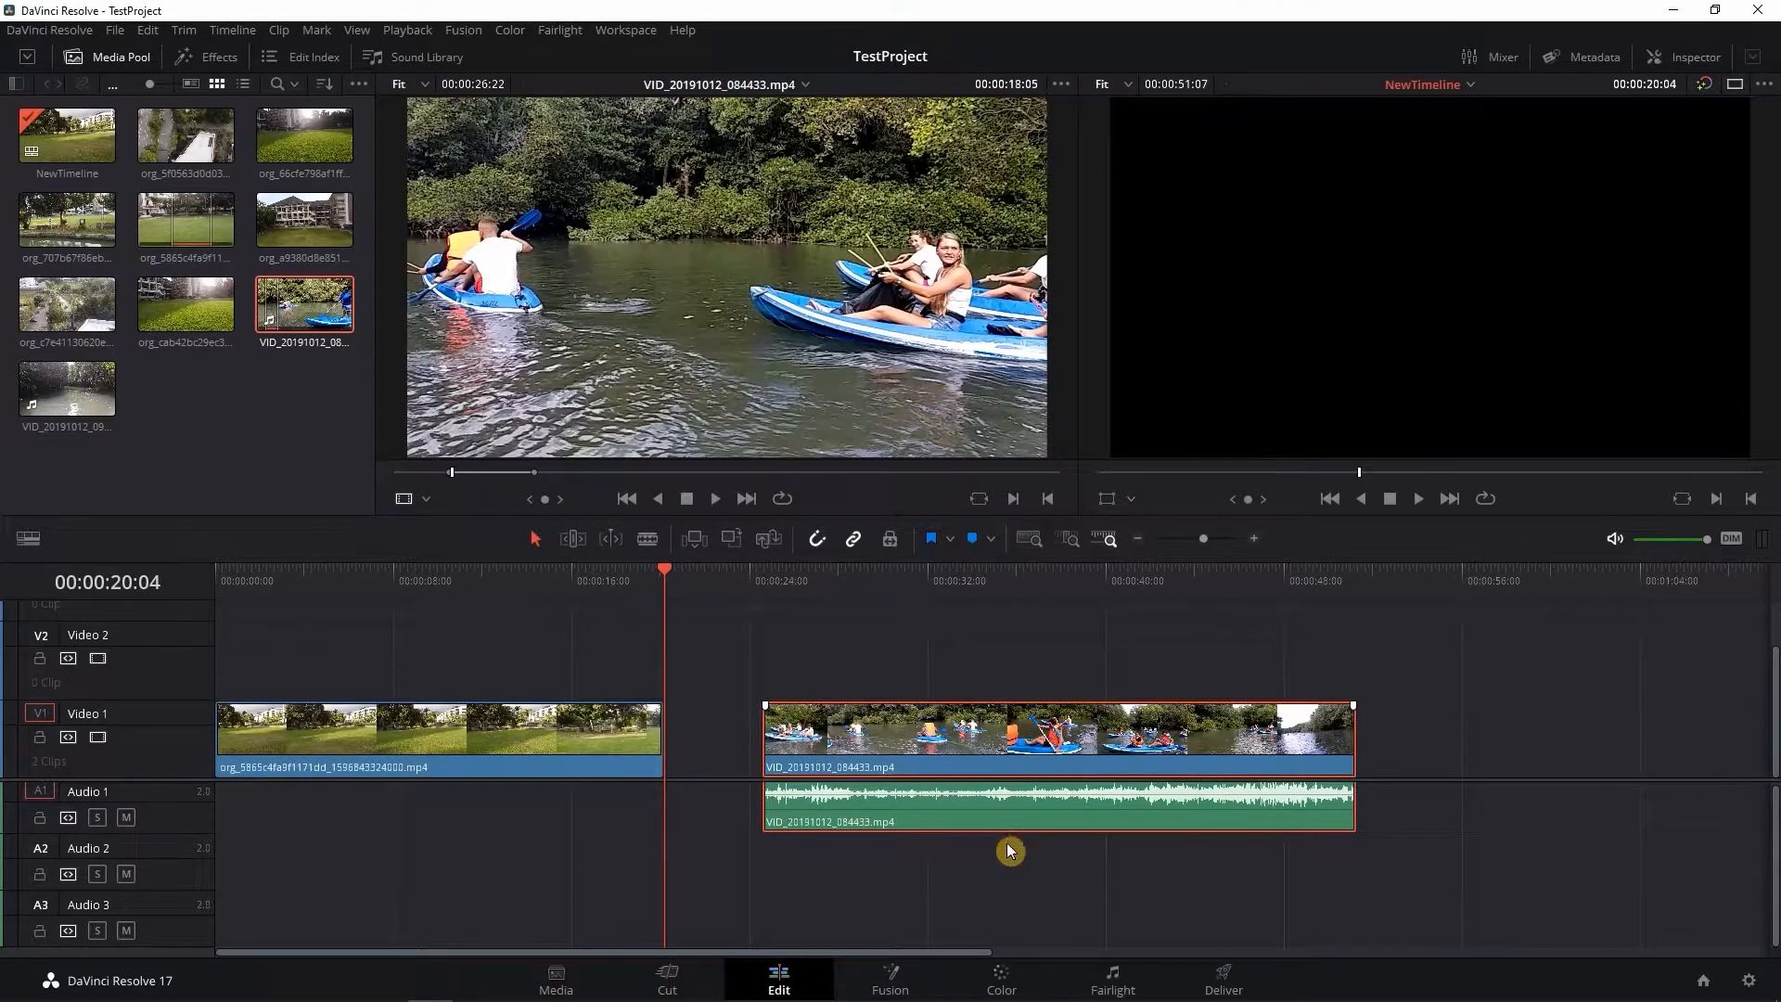
pyautogui.click(1000, 863)
pyautogui.click(998, 824)
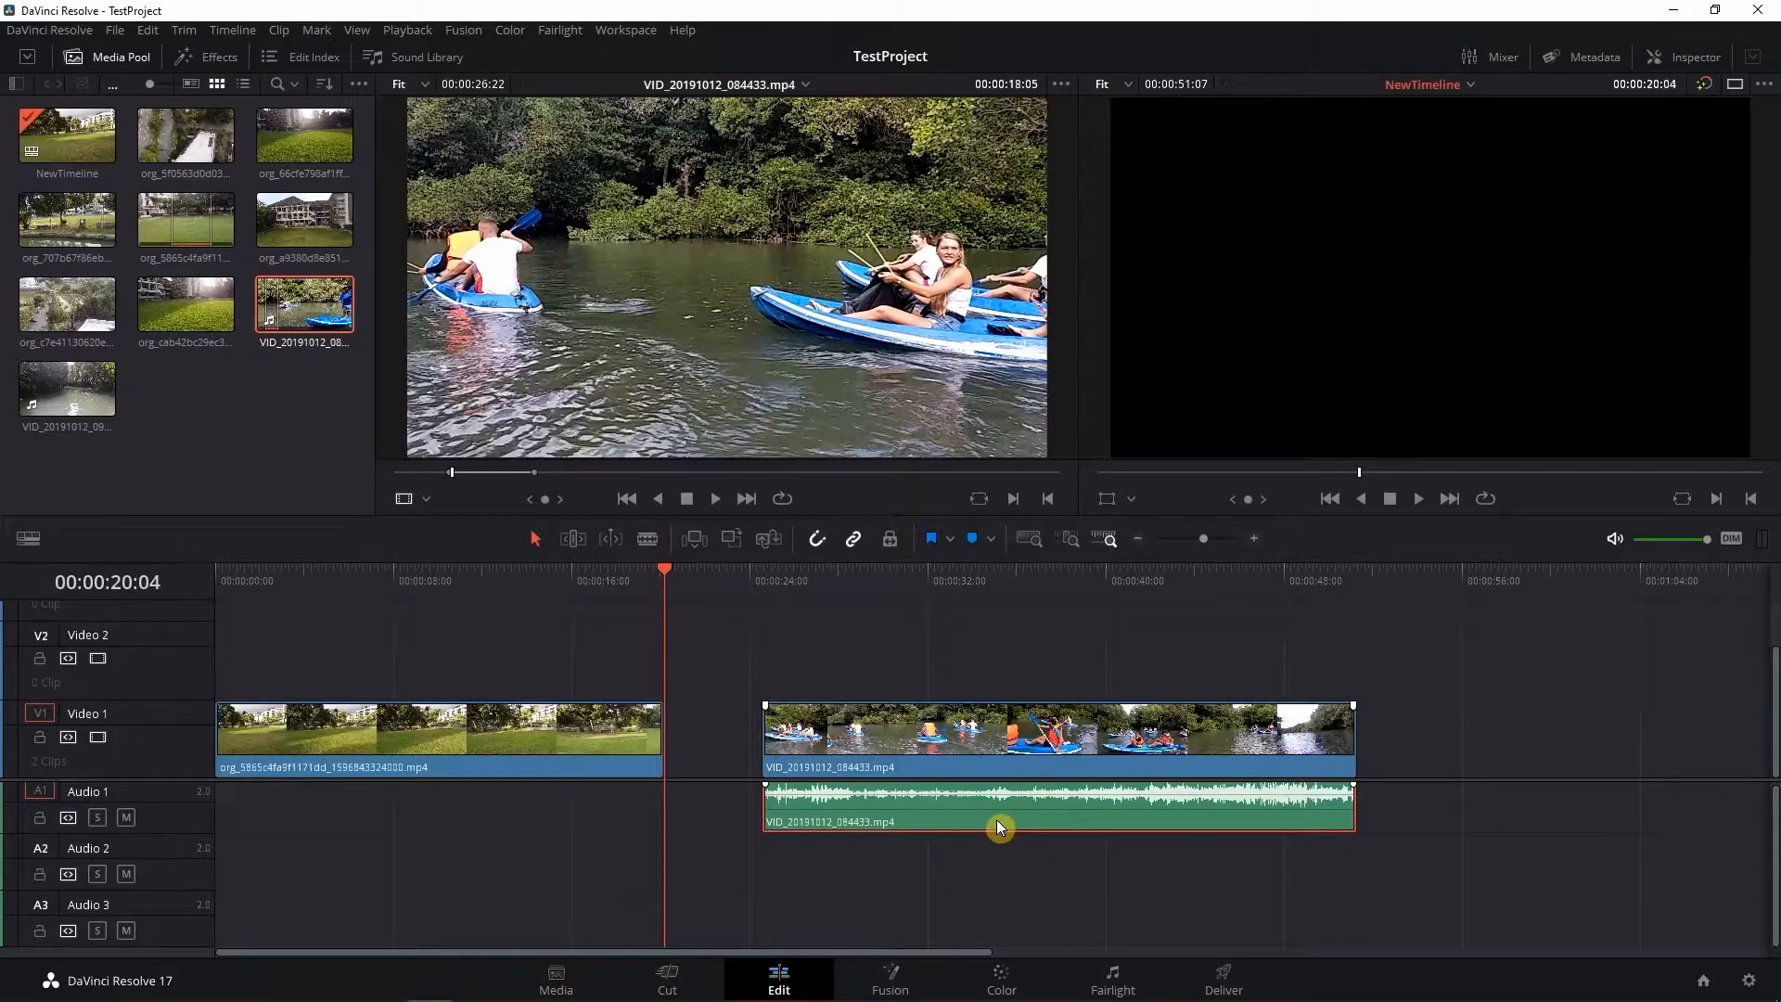
pyautogui.press('Delete')
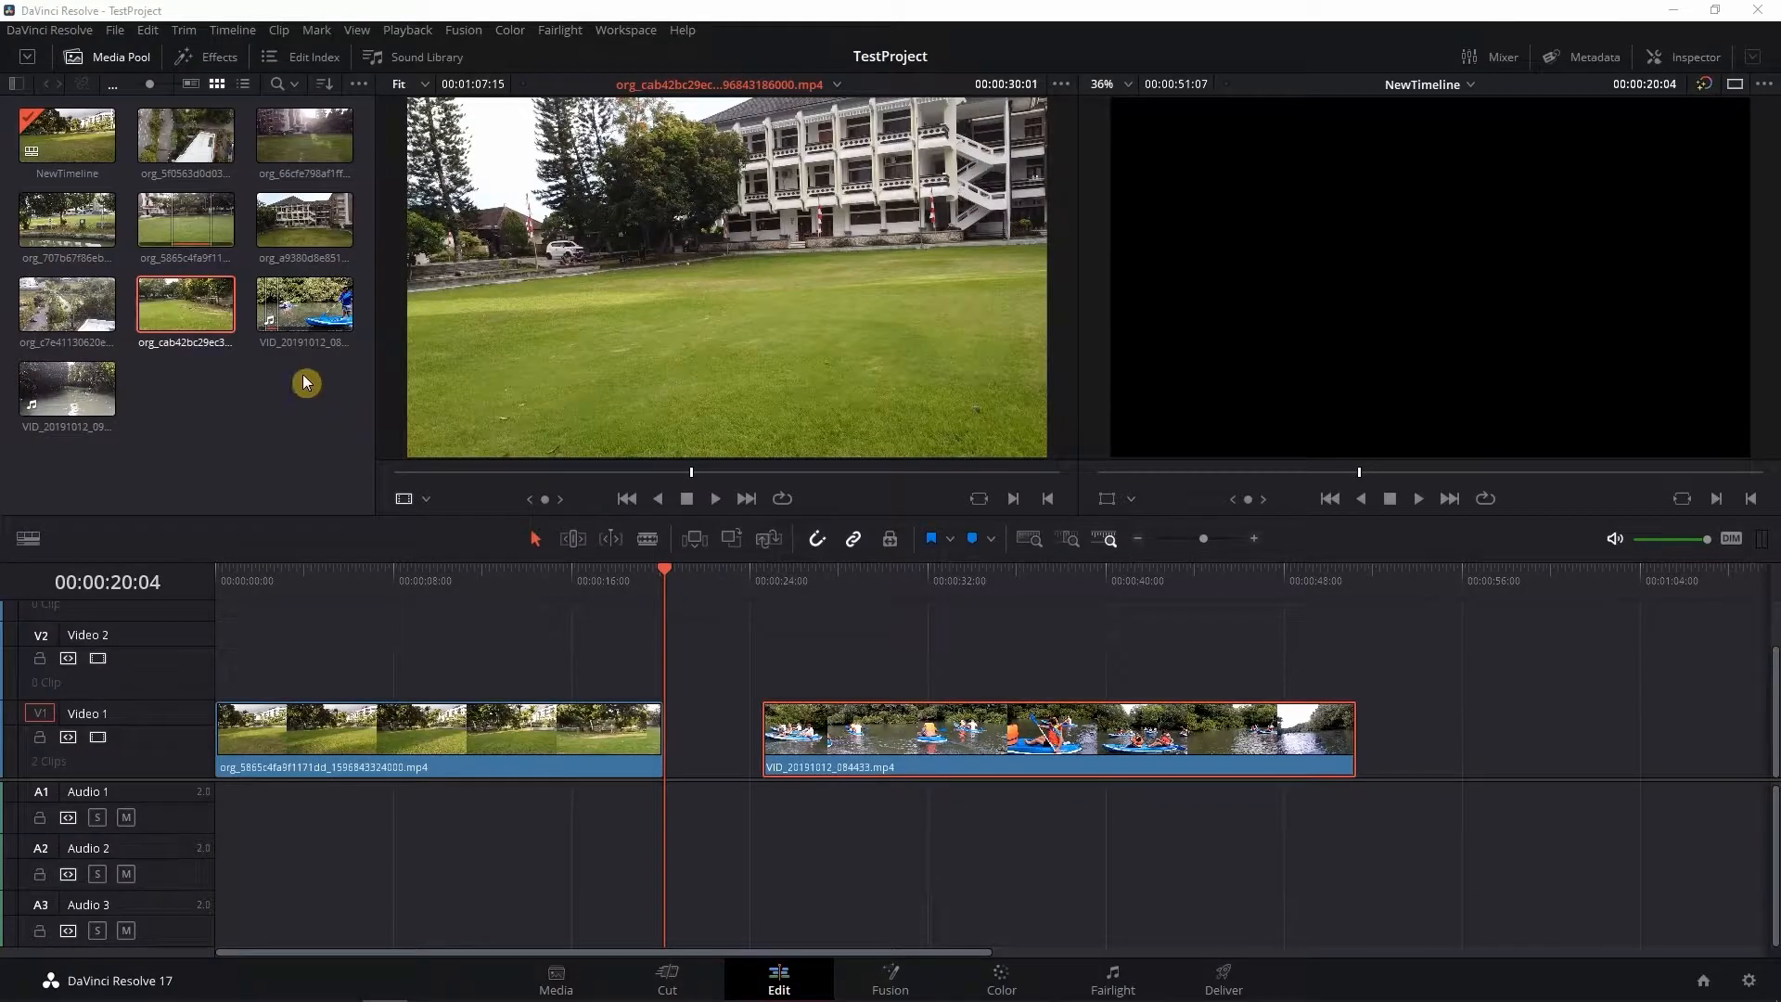
# Step: Place the org_66cfe798af1ff clip on Video 1 at about 56 seconds, after a gap, and trim both its start and end
pyautogui.click(291, 133)
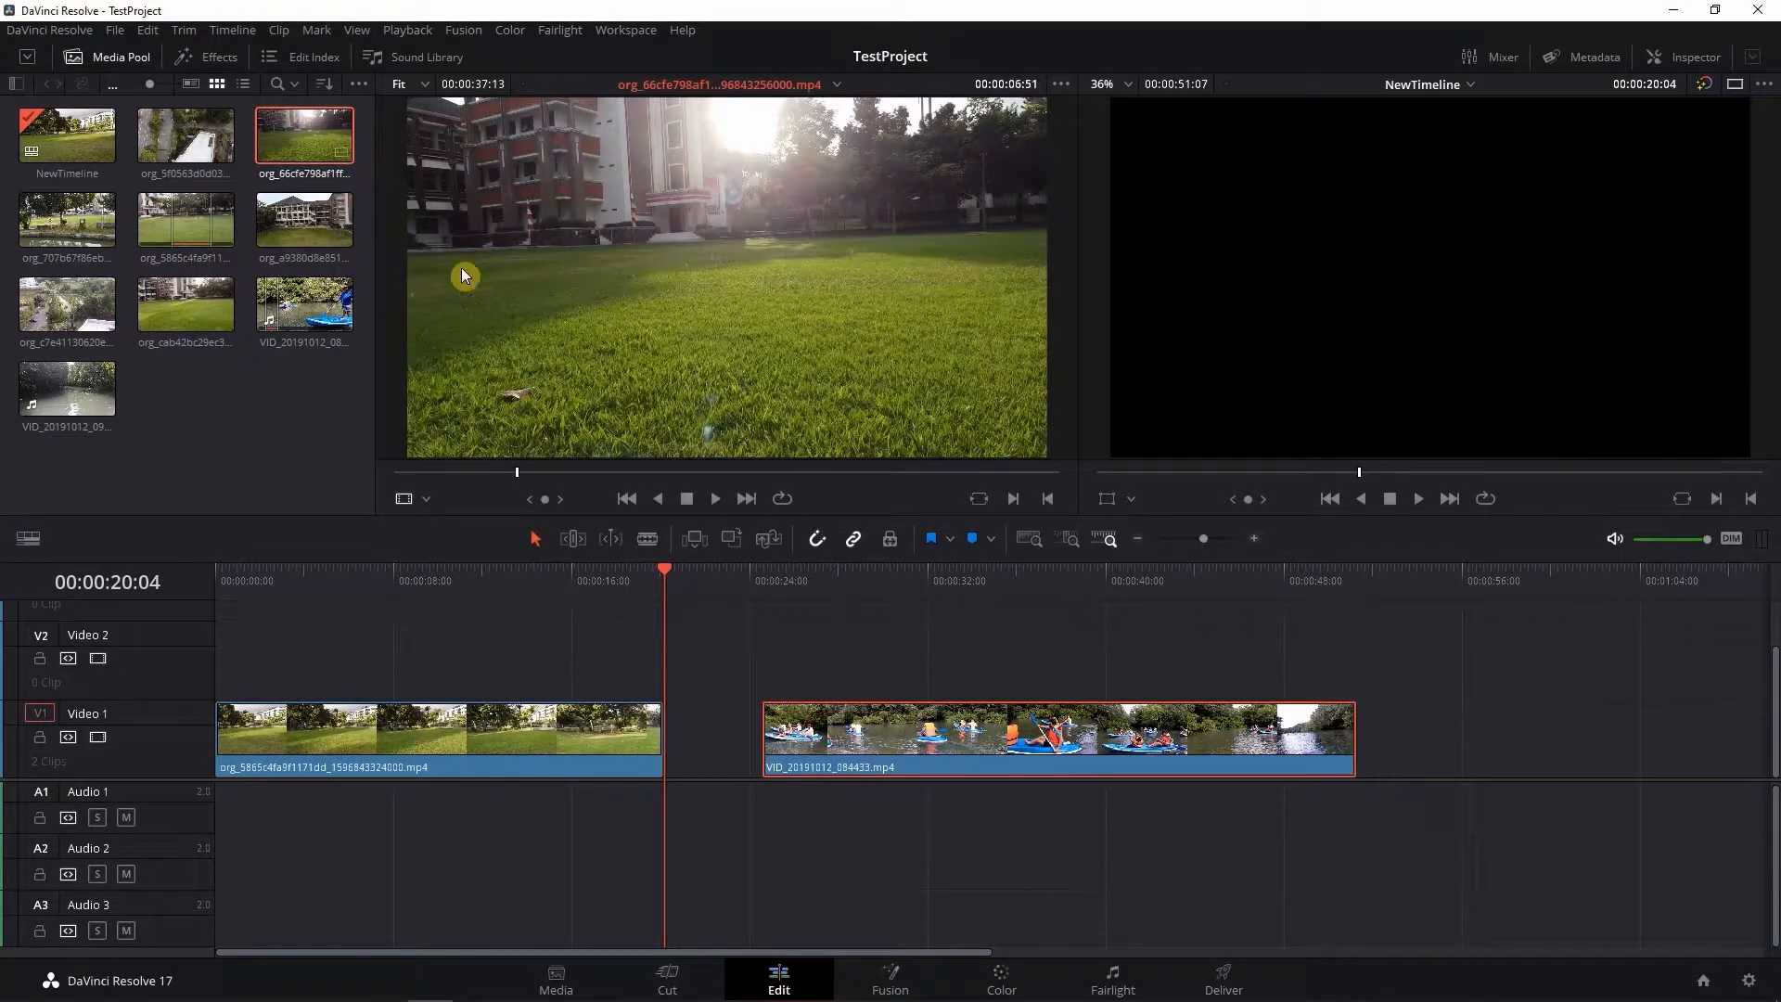
pyautogui.moveTo(612, 368); pyautogui.dragTo(1454, 746)
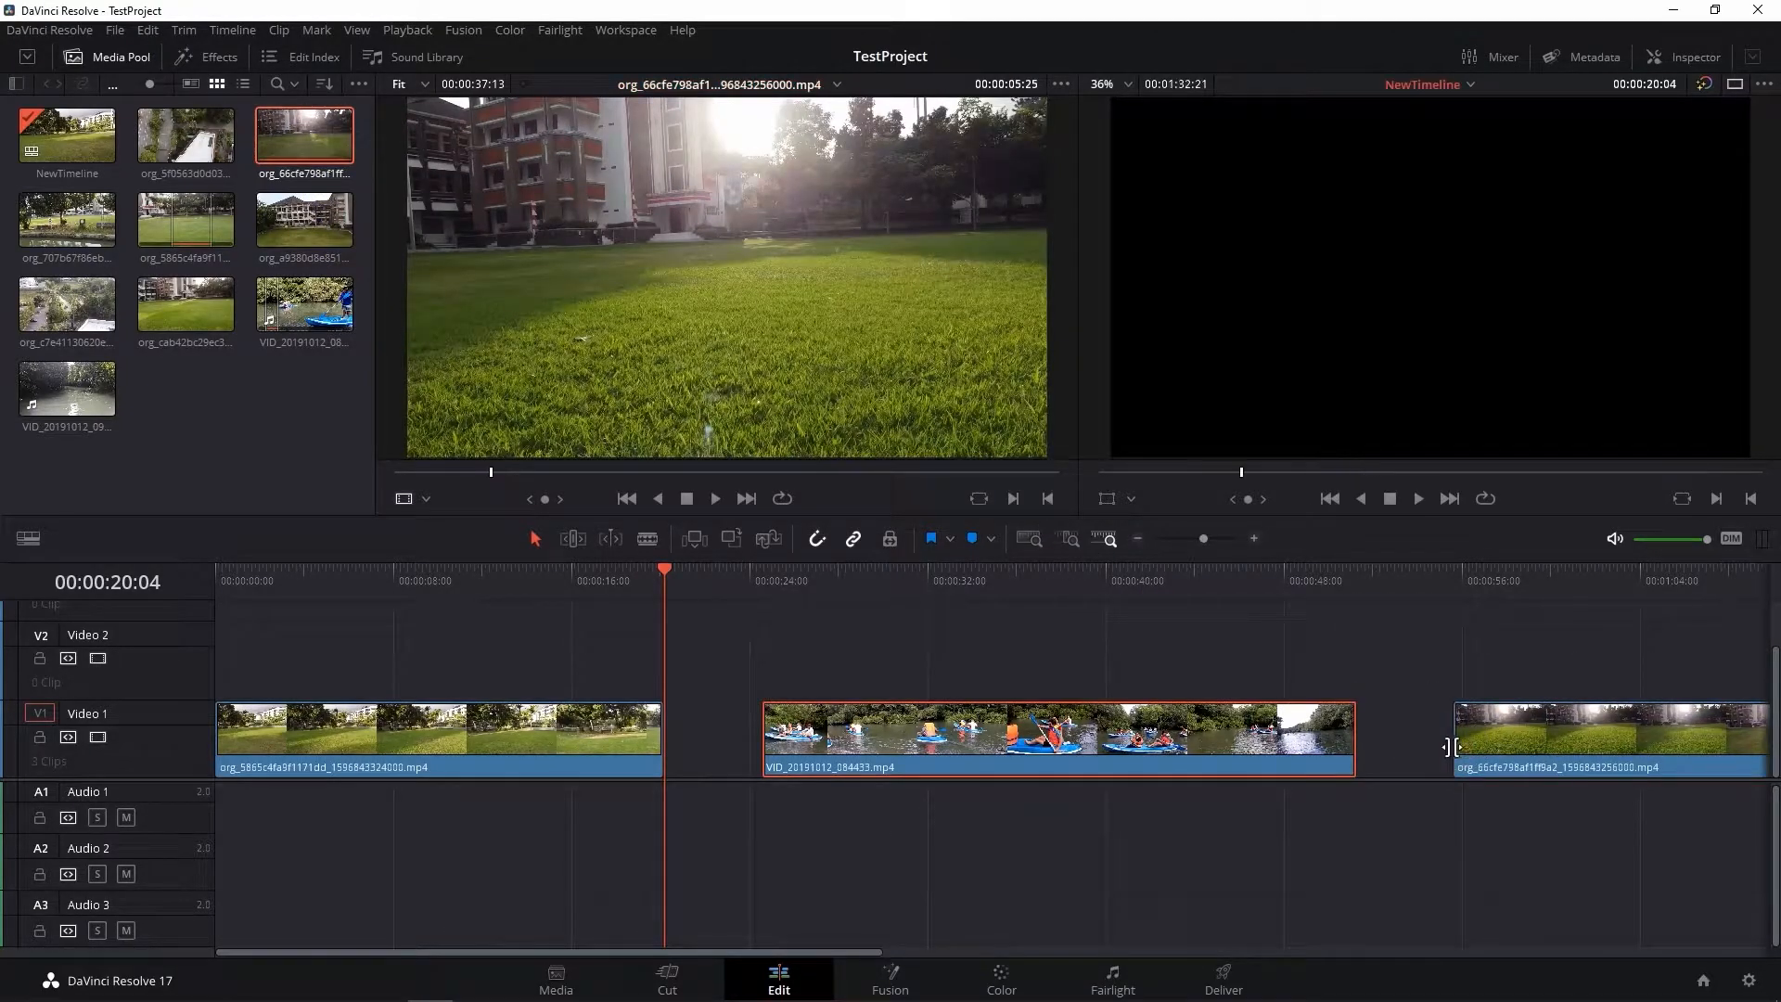
pyautogui.moveTo(847, 956); pyautogui.dragTo(1173, 946)
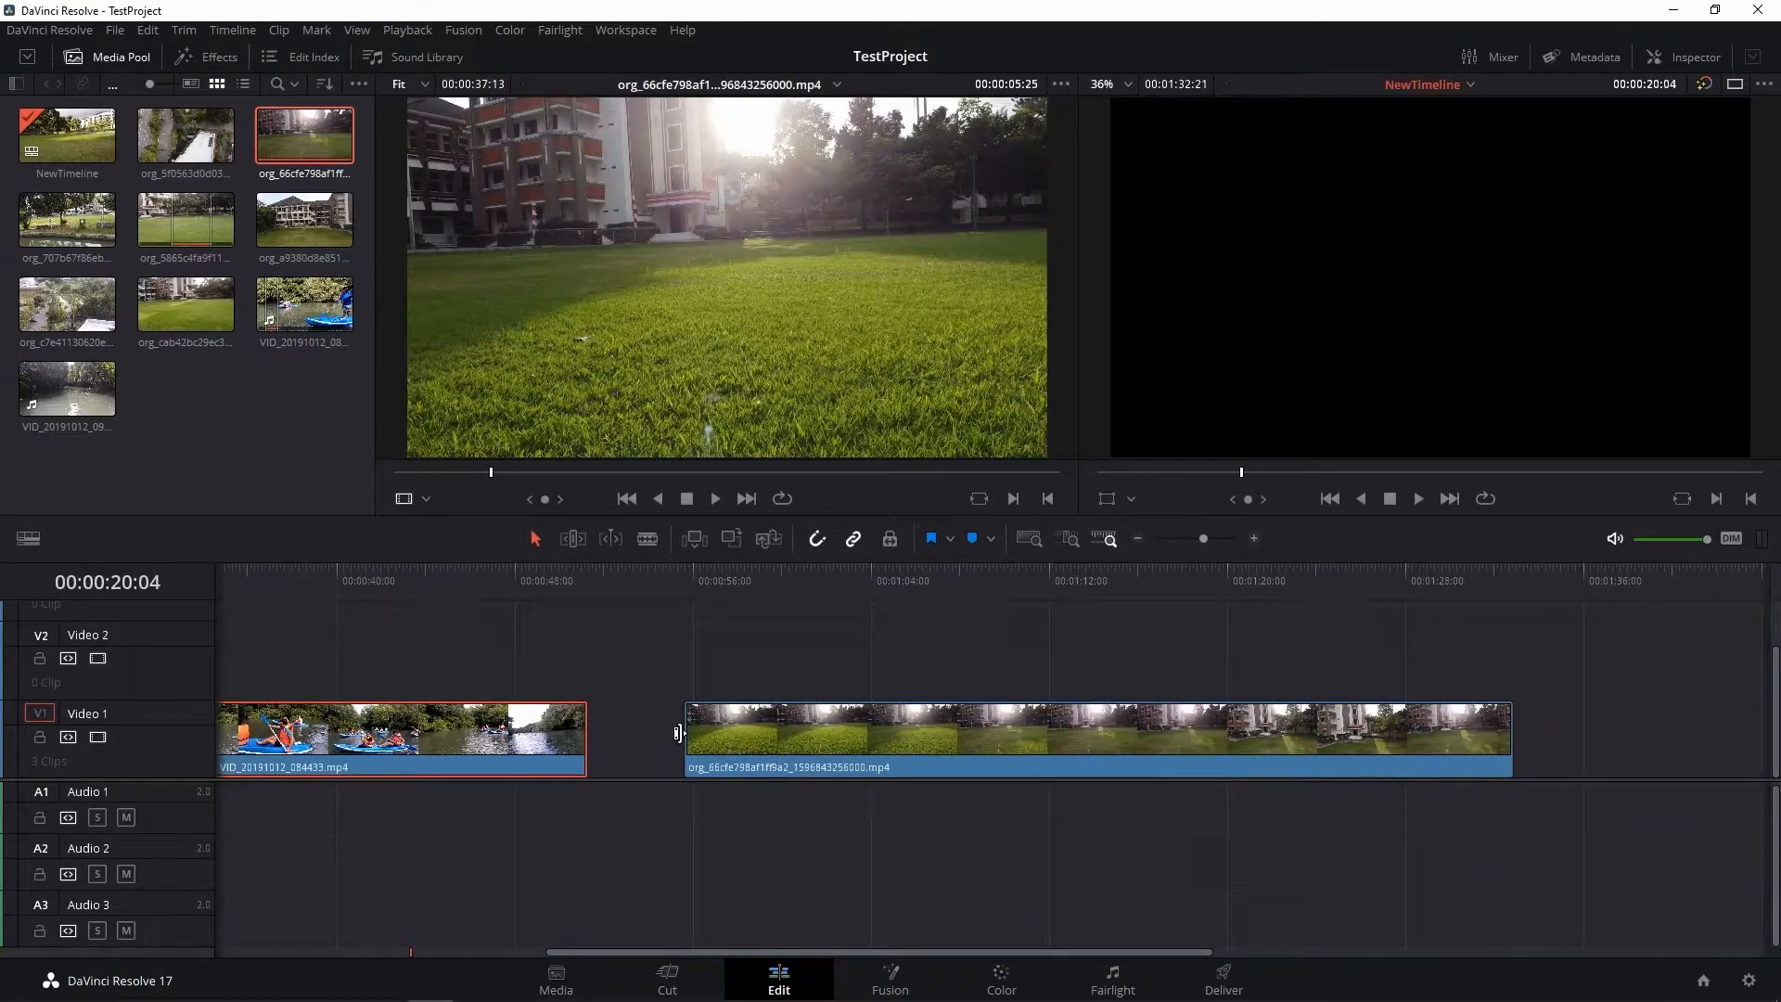
pyautogui.moveTo(687, 734); pyautogui.dragTo(751, 742)
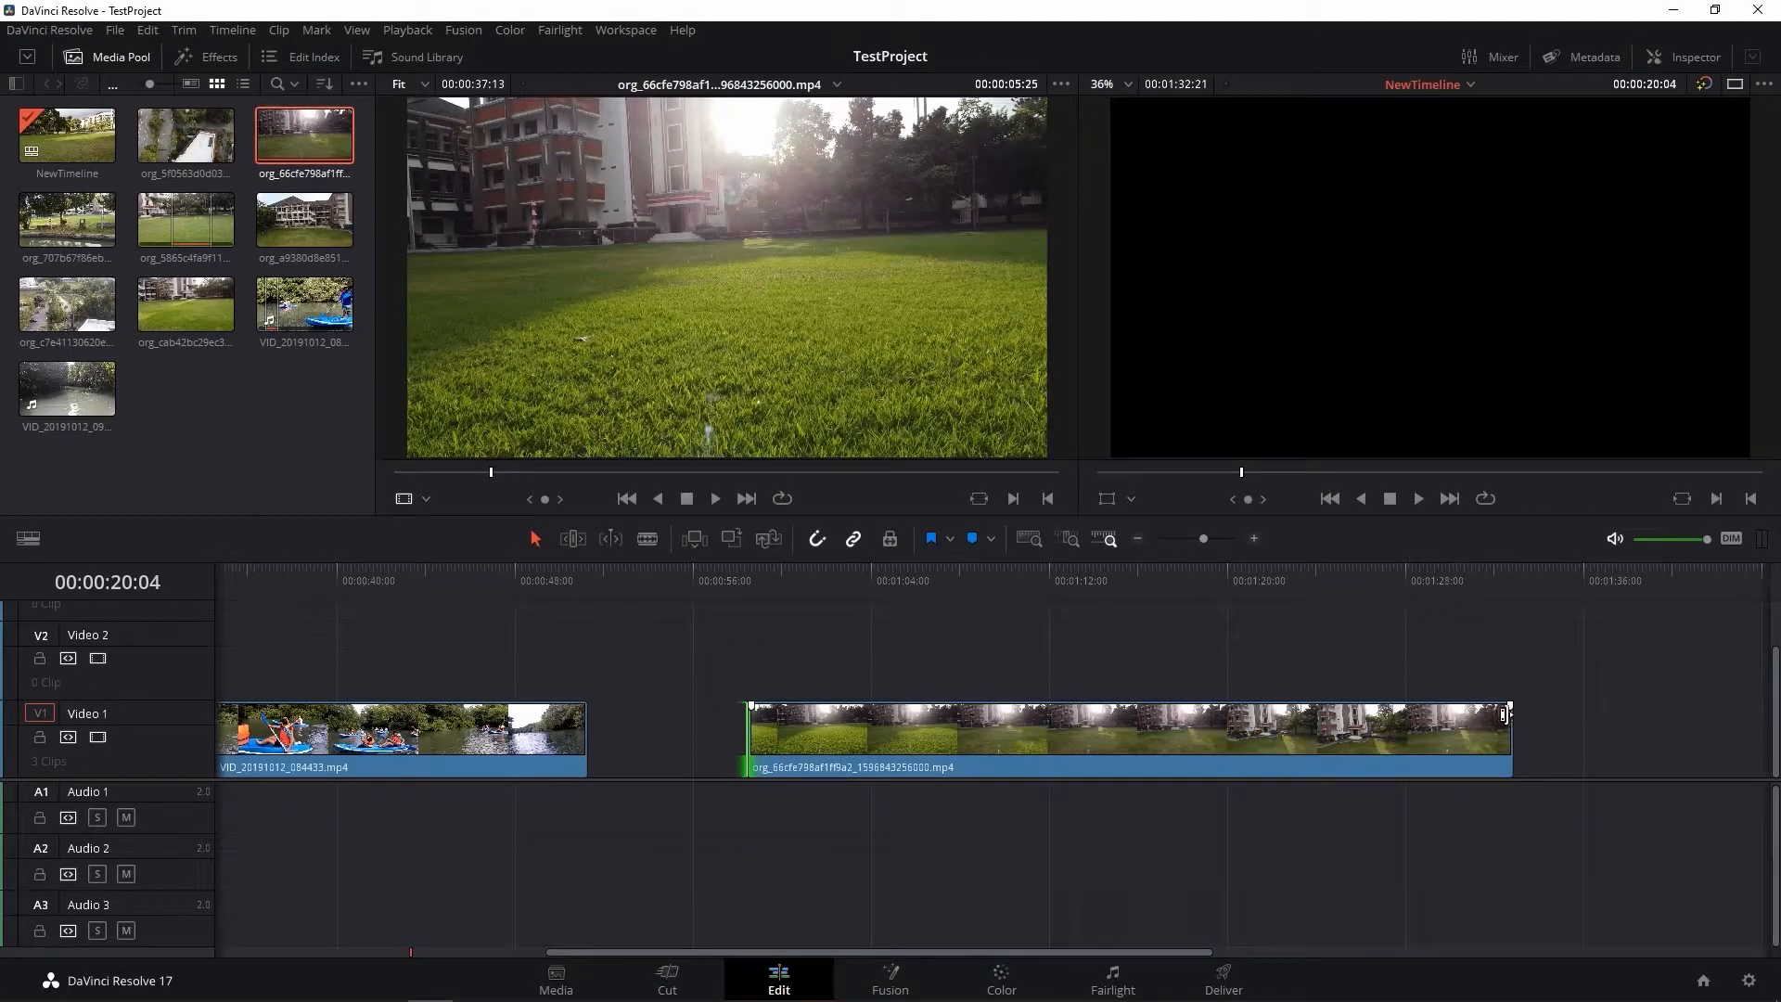
pyautogui.moveTo(1512, 728); pyautogui.dragTo(1145, 764)
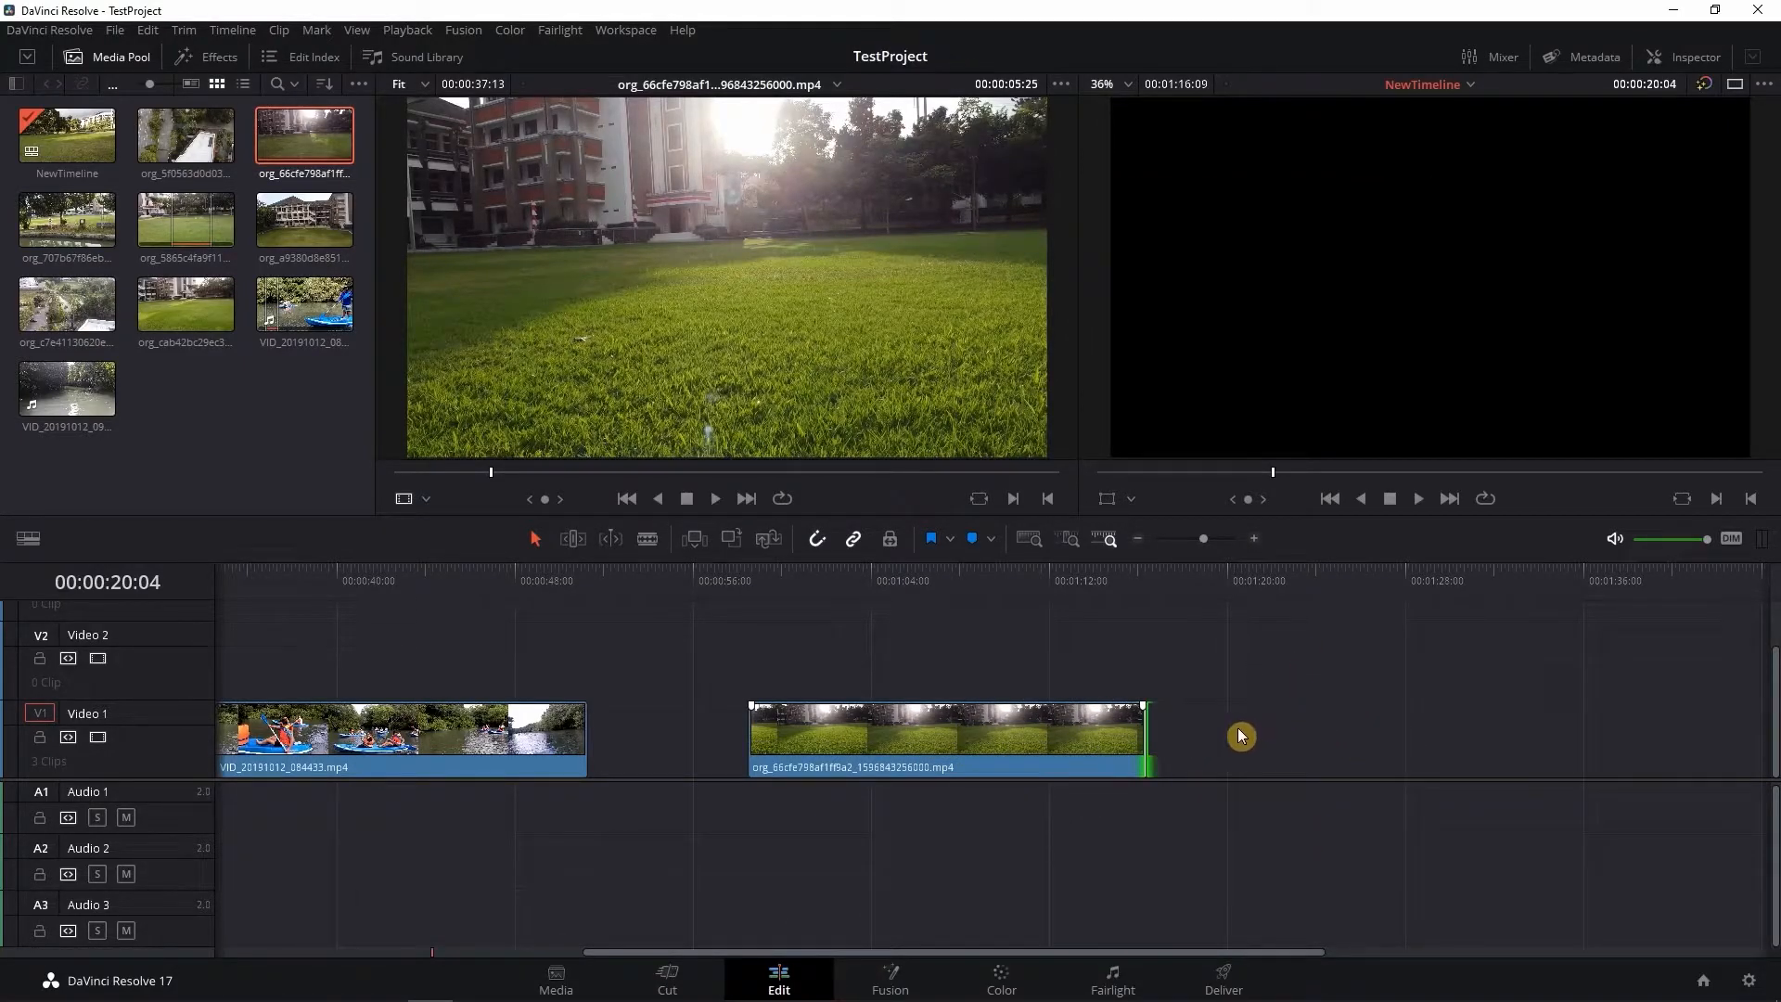
# Step: Move the trimmed grass clip 5 seconds earlier and the VID_20191012_084433.mp4 clip about 1 second earlier on Video 1
pyautogui.click(1076, 737)
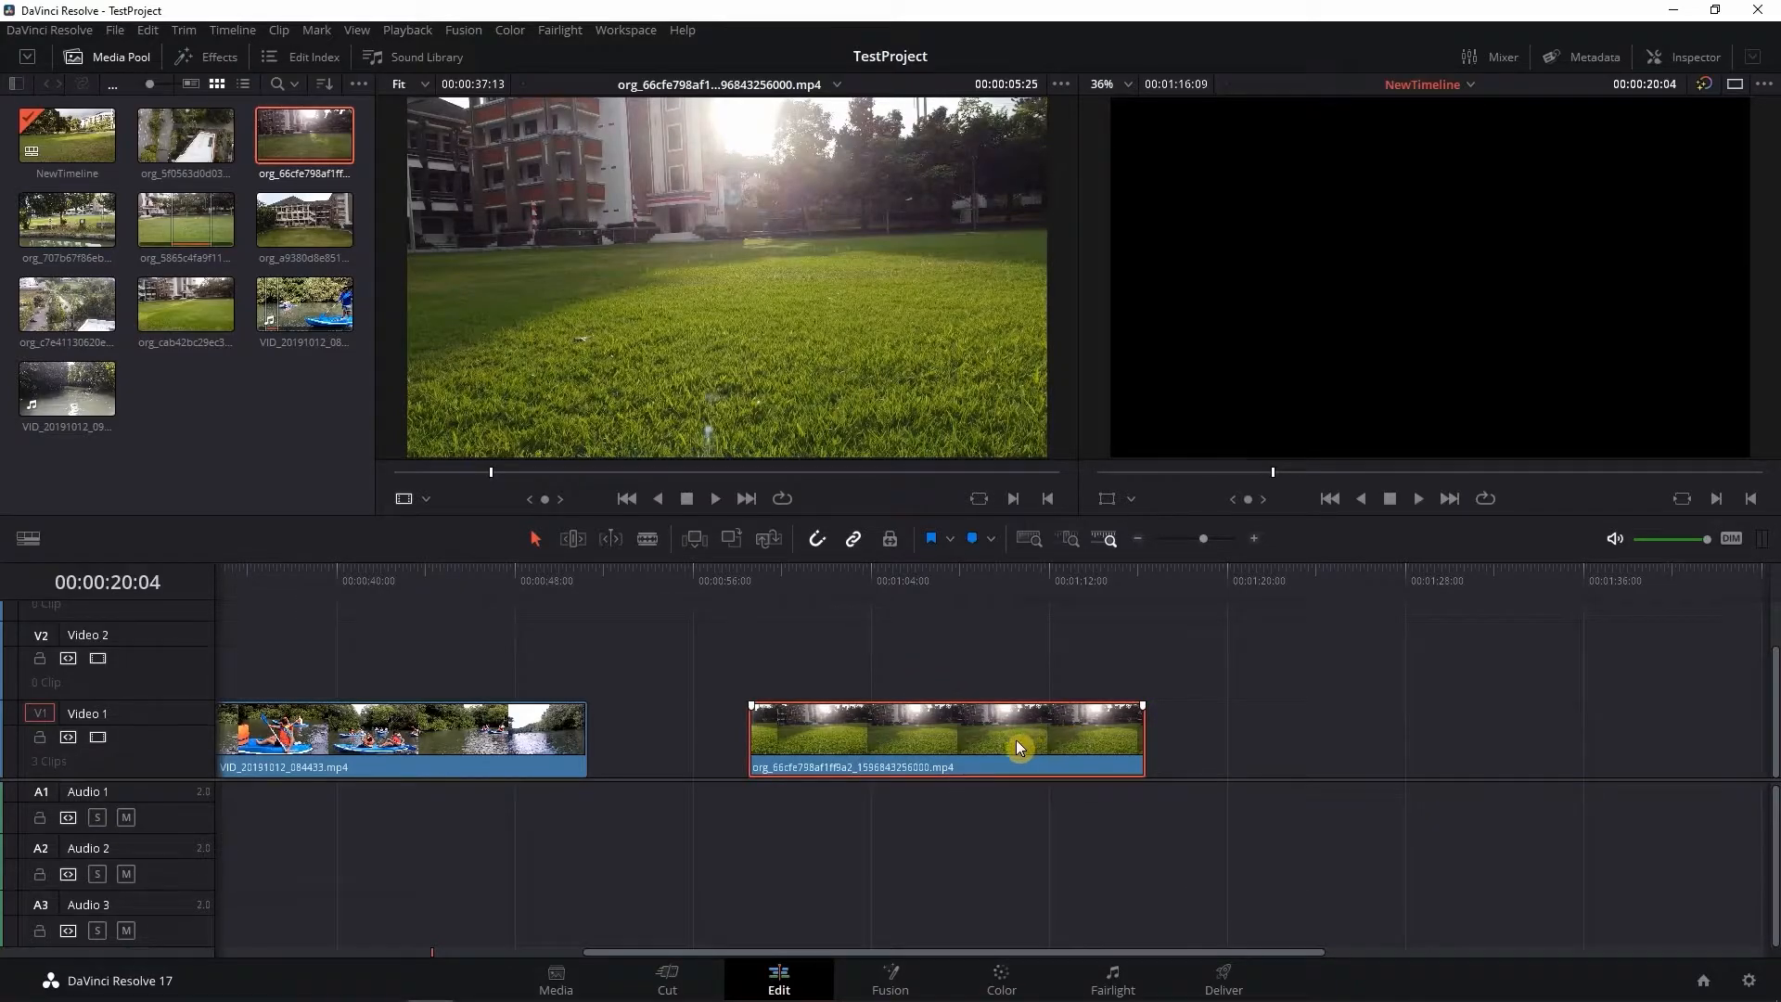
pyautogui.moveTo(1005, 749); pyautogui.dragTo(898, 739)
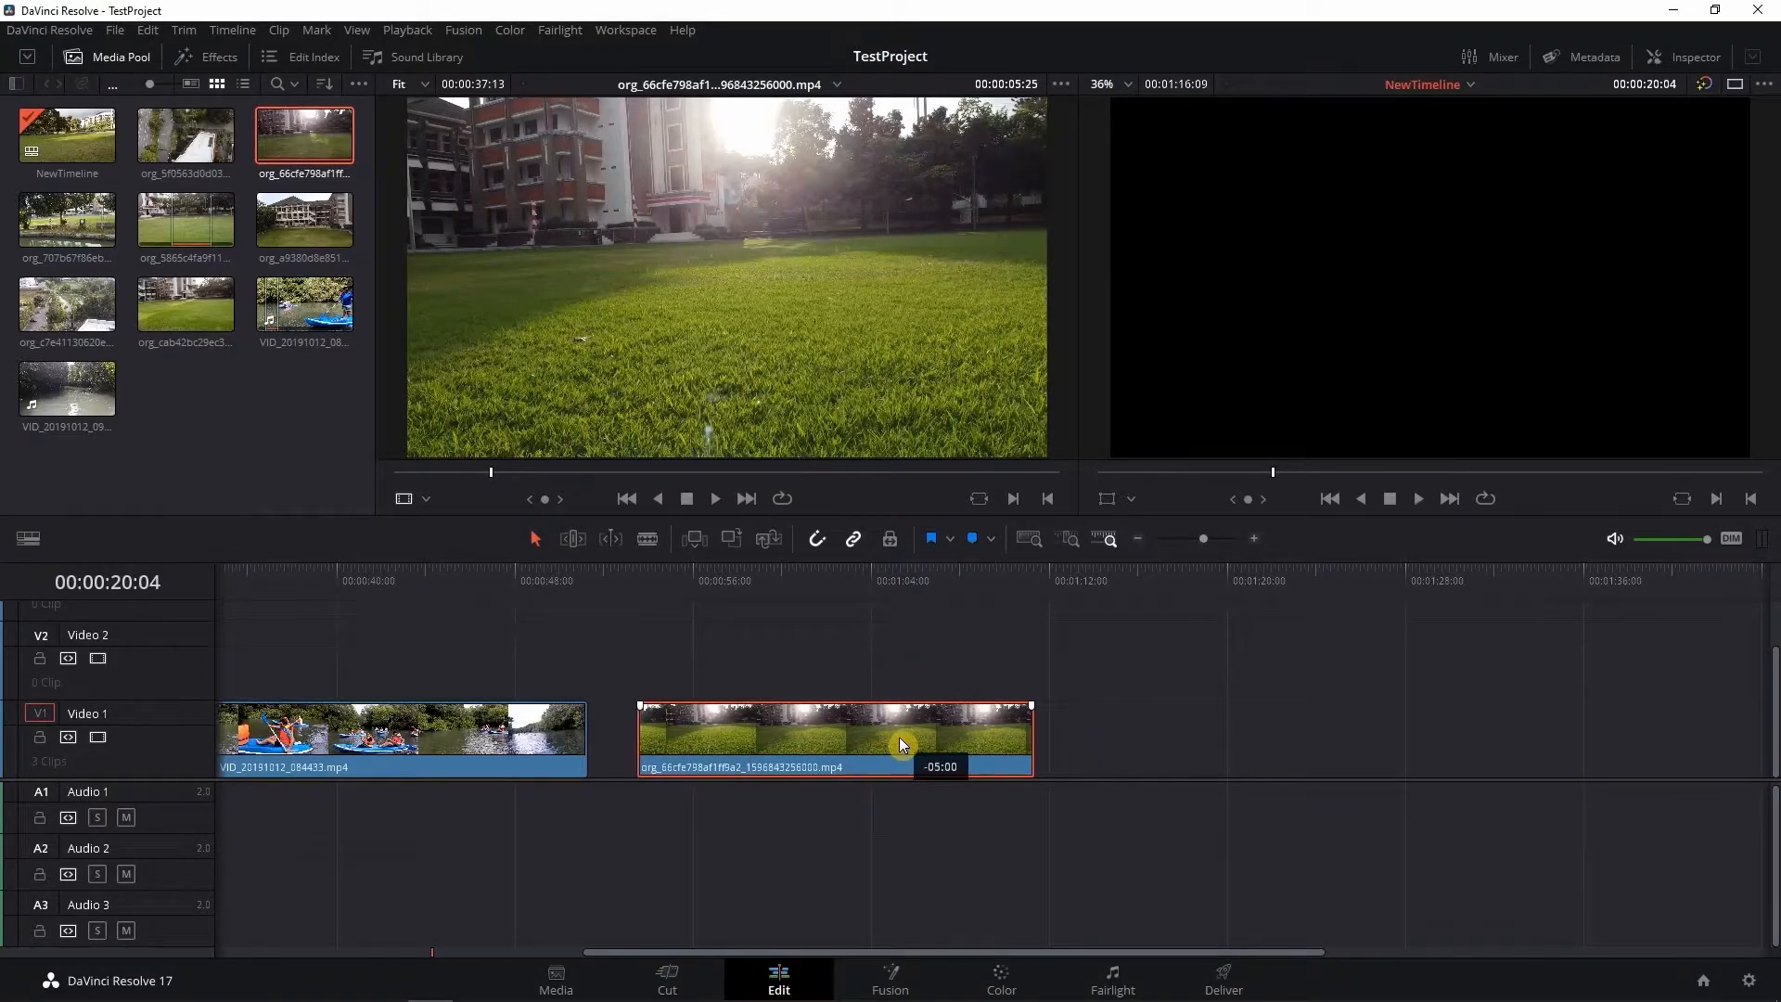
pyautogui.moveTo(826, 948); pyautogui.dragTo(526, 951)
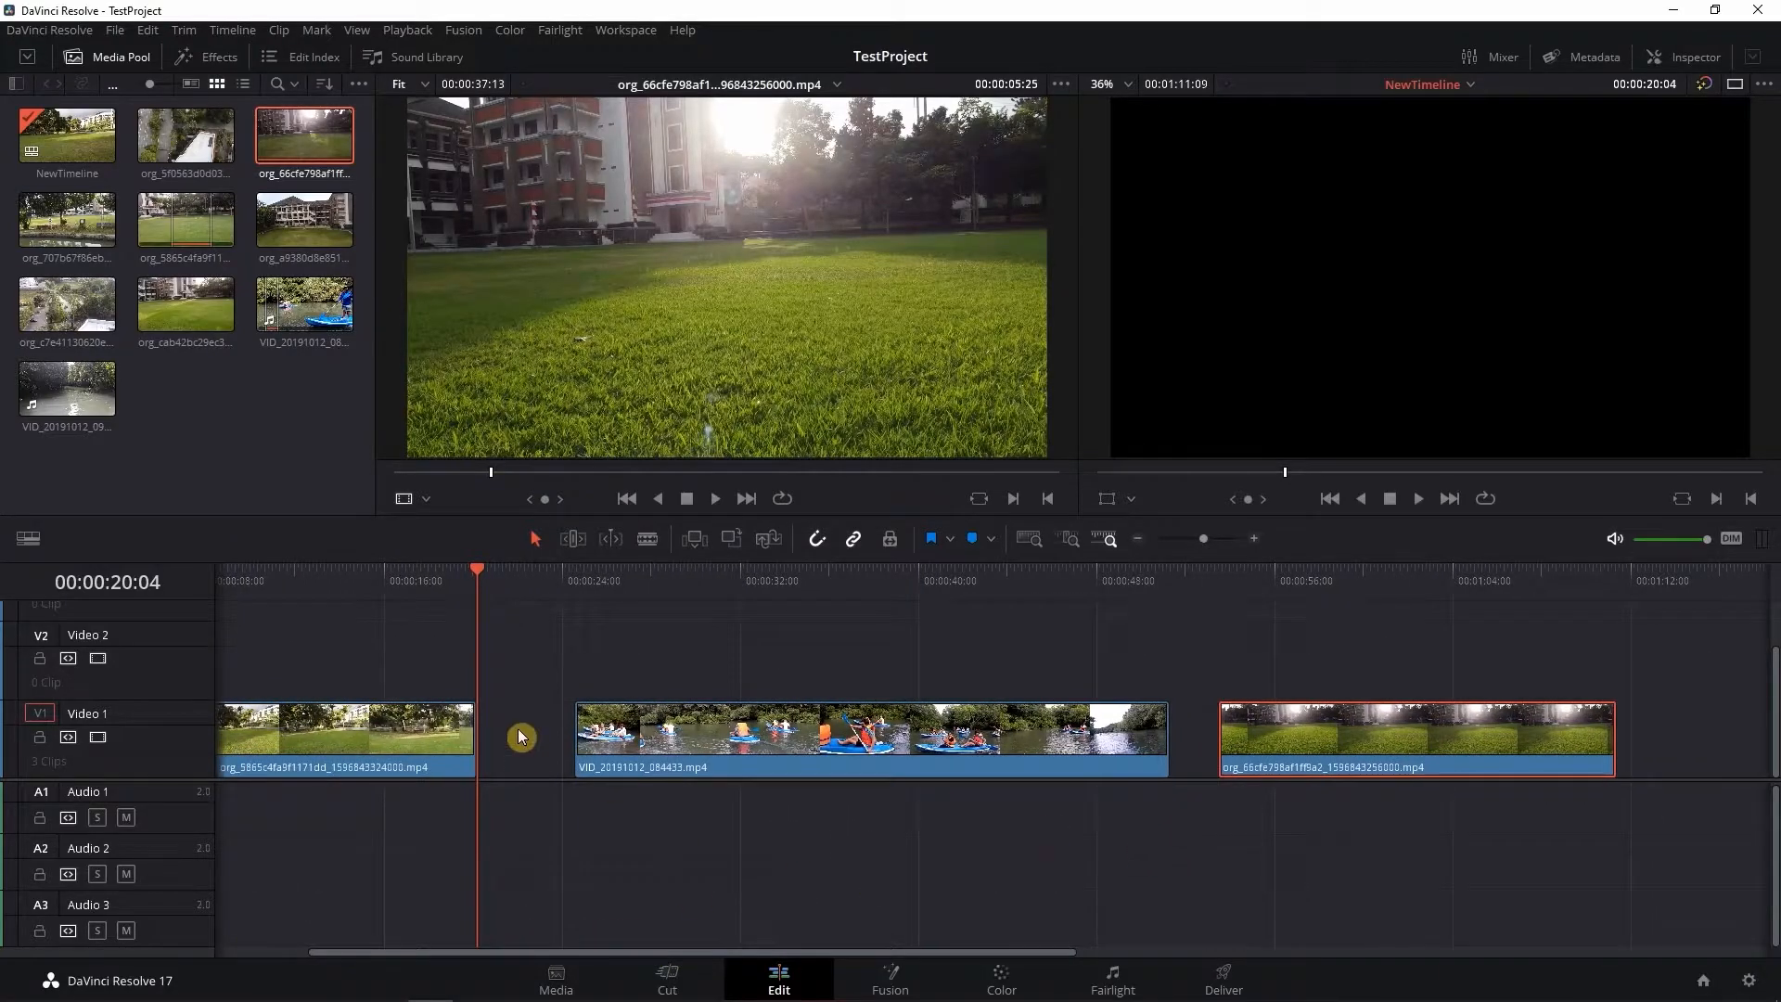
pyautogui.moveTo(724, 737)
pyautogui.mouseDown()
pyautogui.moveTo(639, 738)
pyautogui.moveTo(716, 738)
pyautogui.mouseUp()
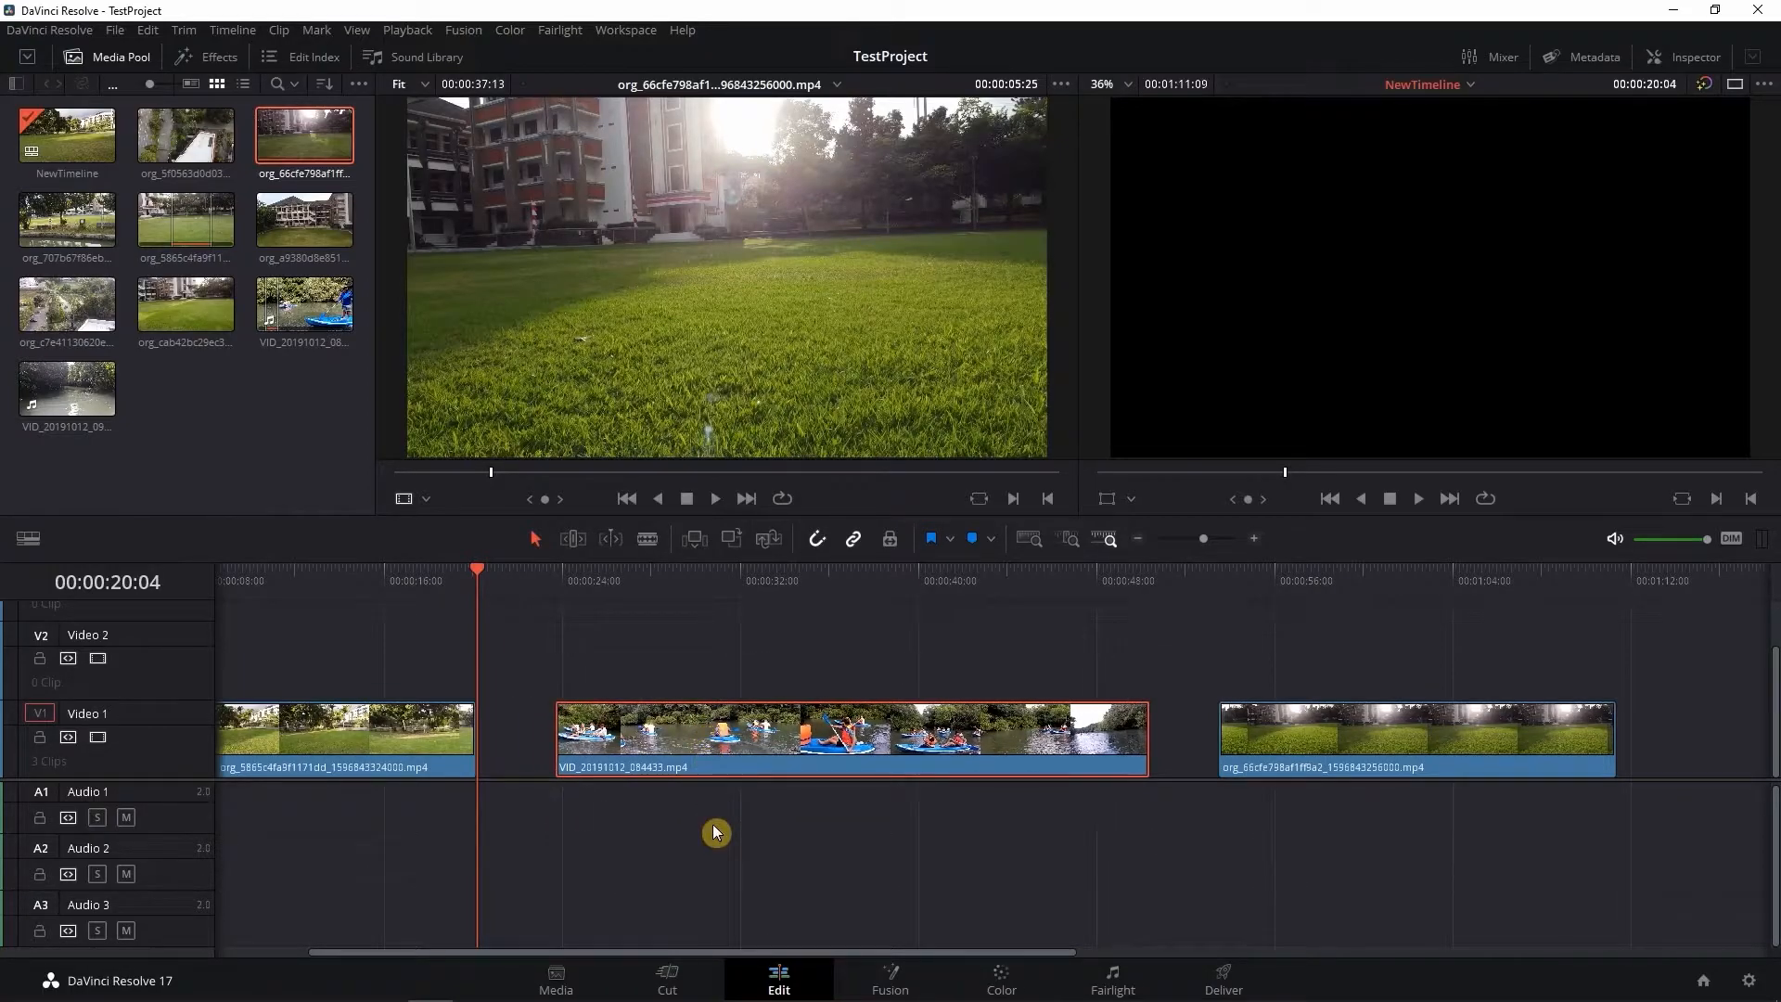
# Step: Delete the empty gaps before and after the VID_20191012_084433.mp4 clip so the three Video 1 clips sit end to end
pyautogui.click(531, 739)
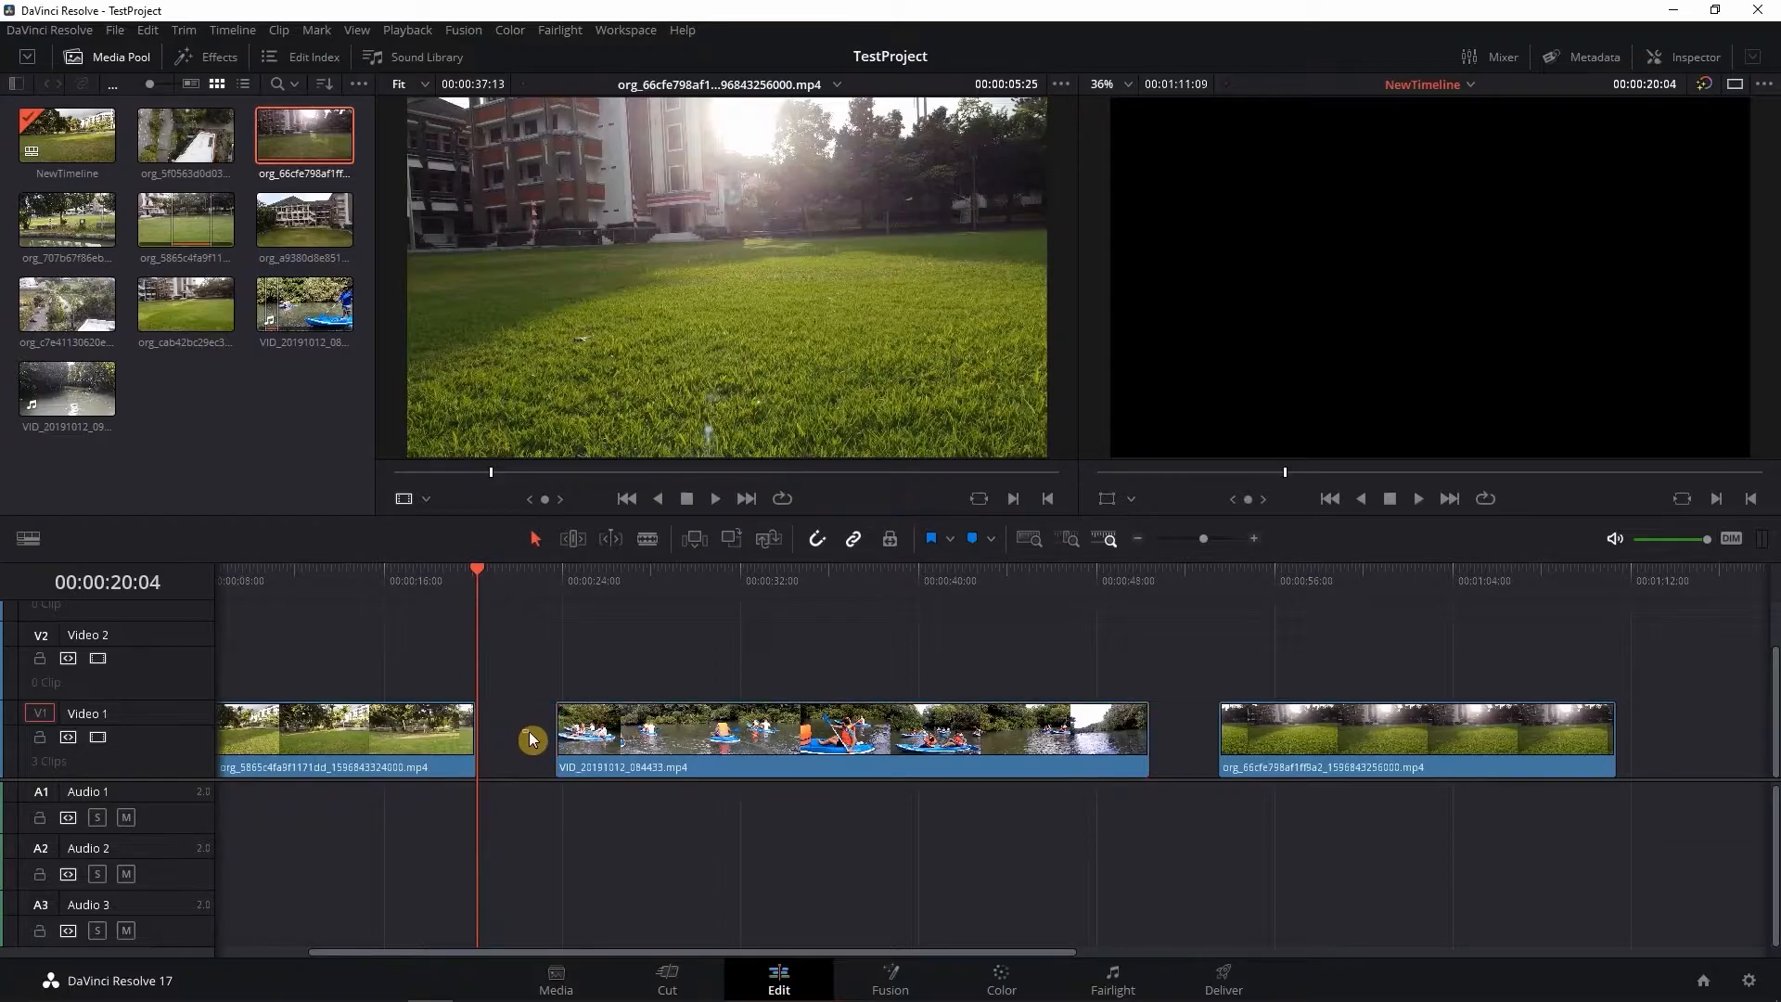
pyautogui.click(531, 739)
pyautogui.press('Delete')
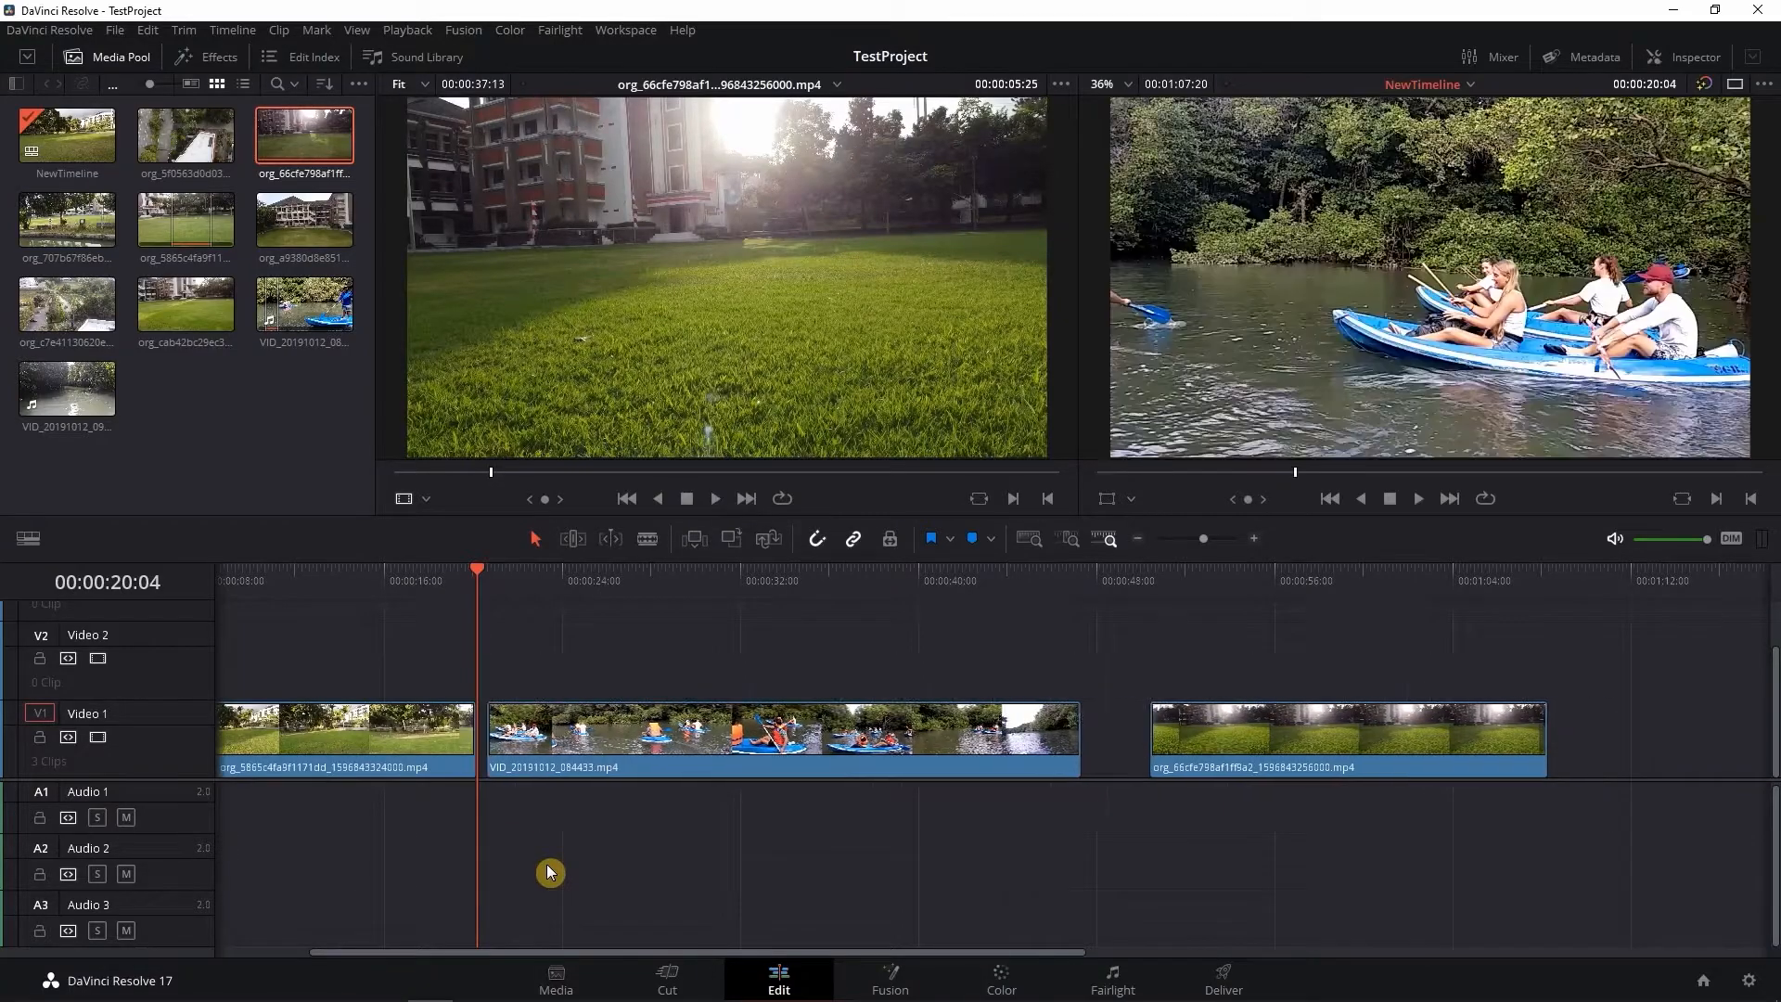
pyautogui.click(1124, 737)
pyautogui.press('Delete')
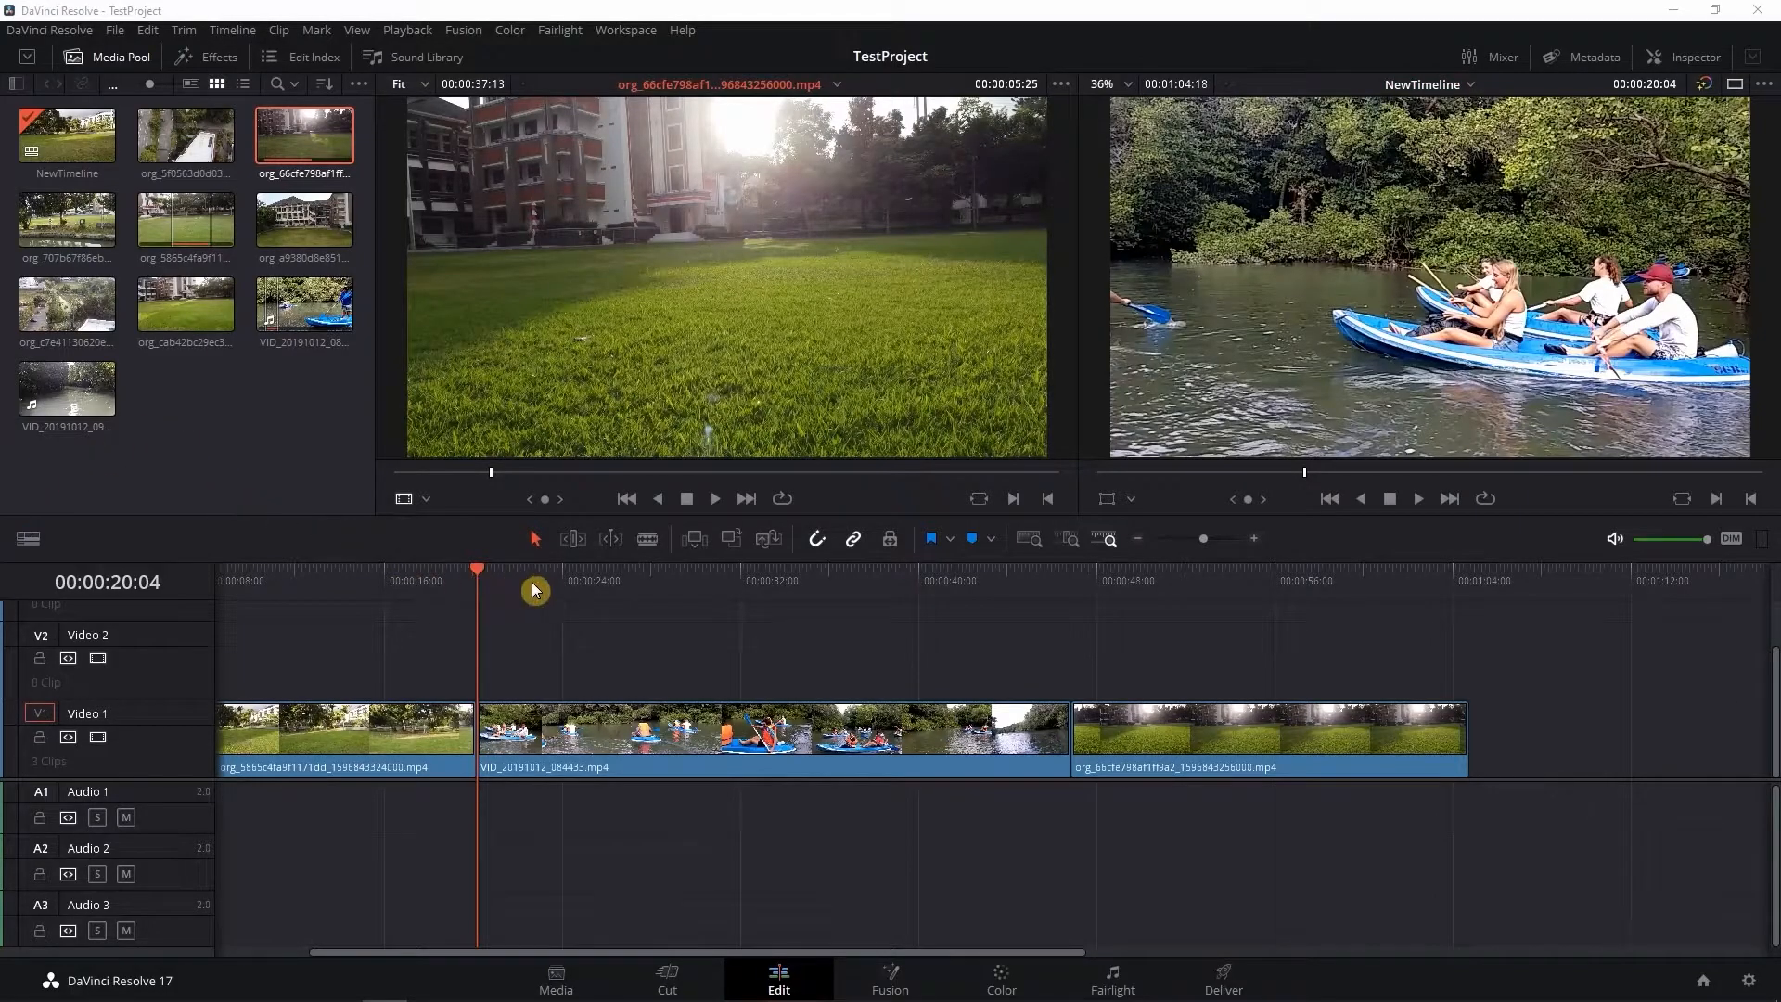
# Step: Split the VID_20191012_084433.mp4 clip at about 31 seconds with the Blade tool and move everything after the cut about 8 seconds later
pyautogui.click(648, 540)
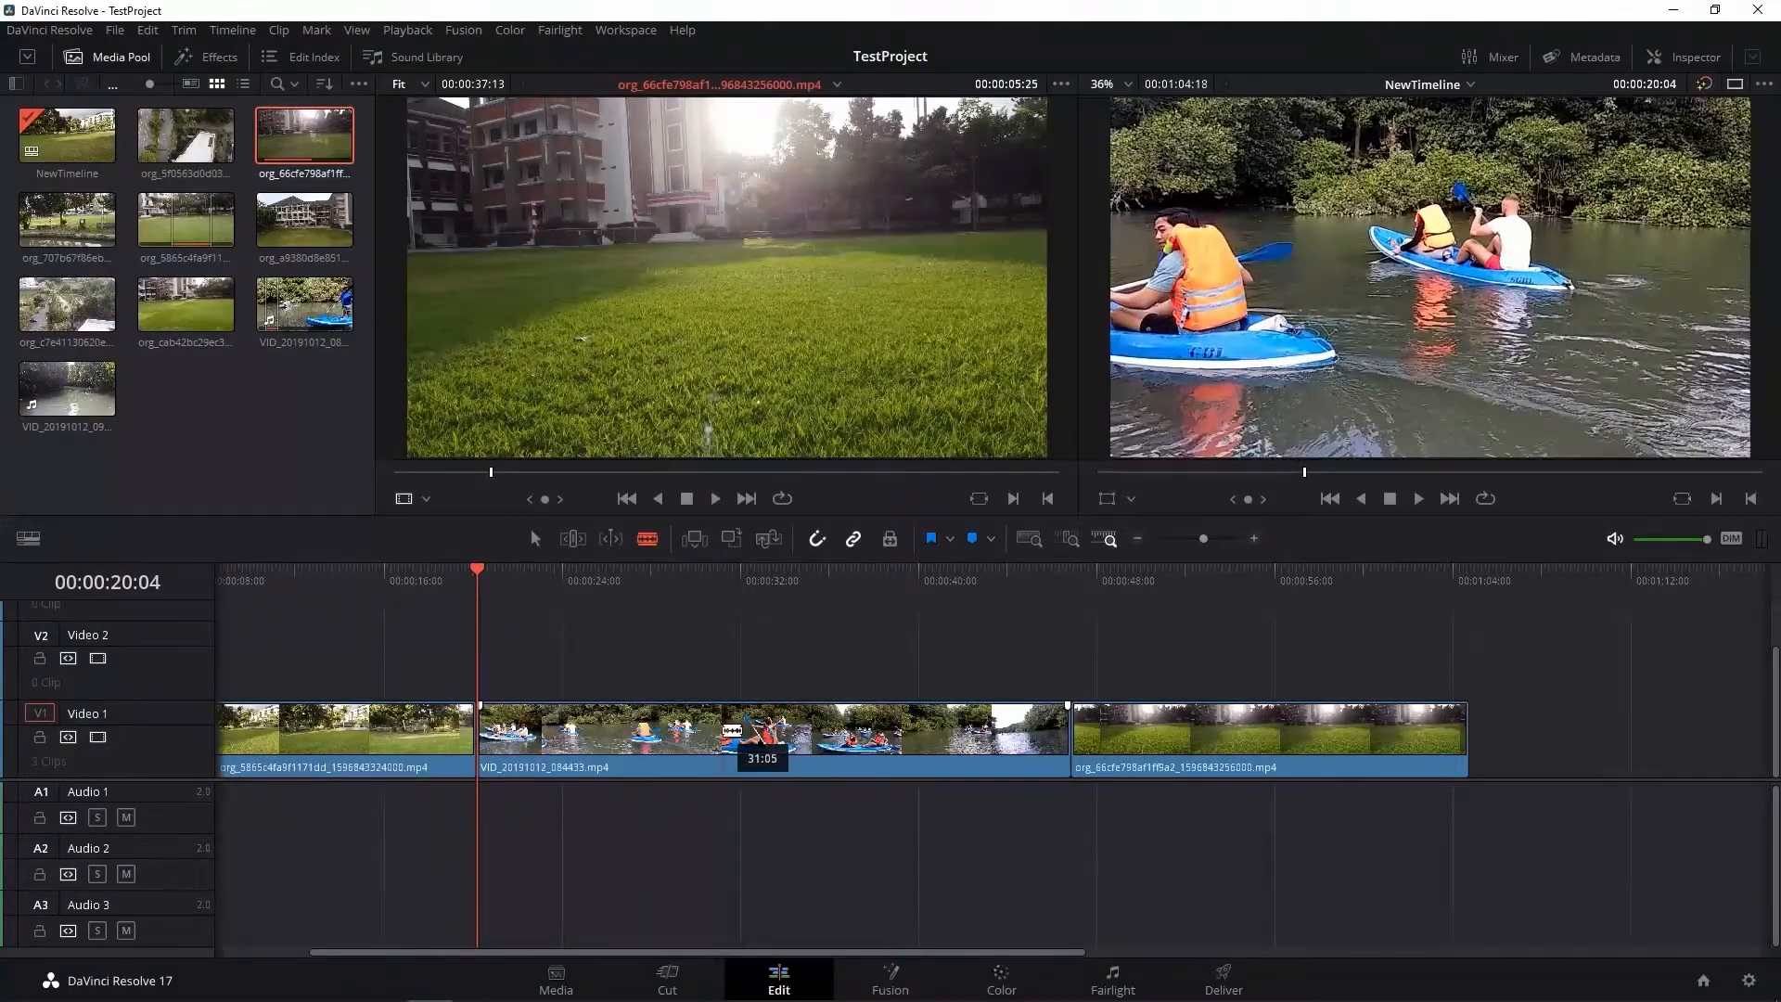
pyautogui.click(722, 730)
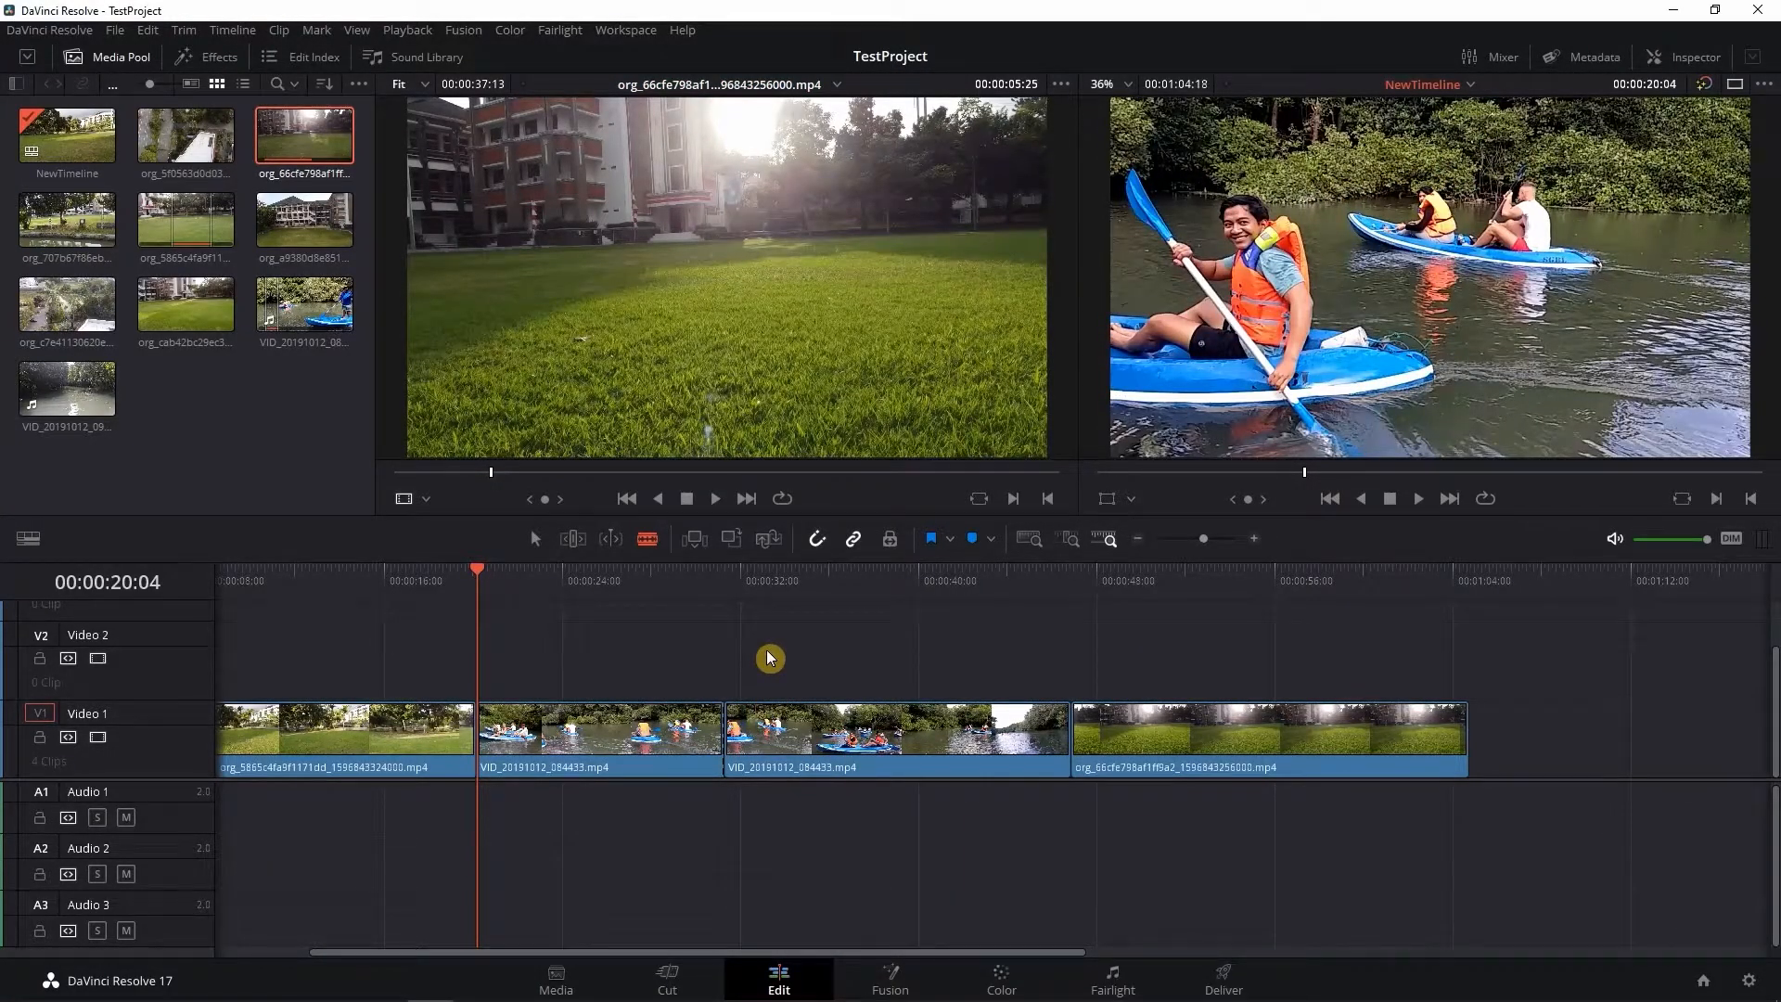
pyautogui.click(536, 539)
pyautogui.moveTo(1191, 727); pyautogui.dragTo(1365, 721)
pyautogui.moveTo(993, 737); pyautogui.dragTo(1123, 739)
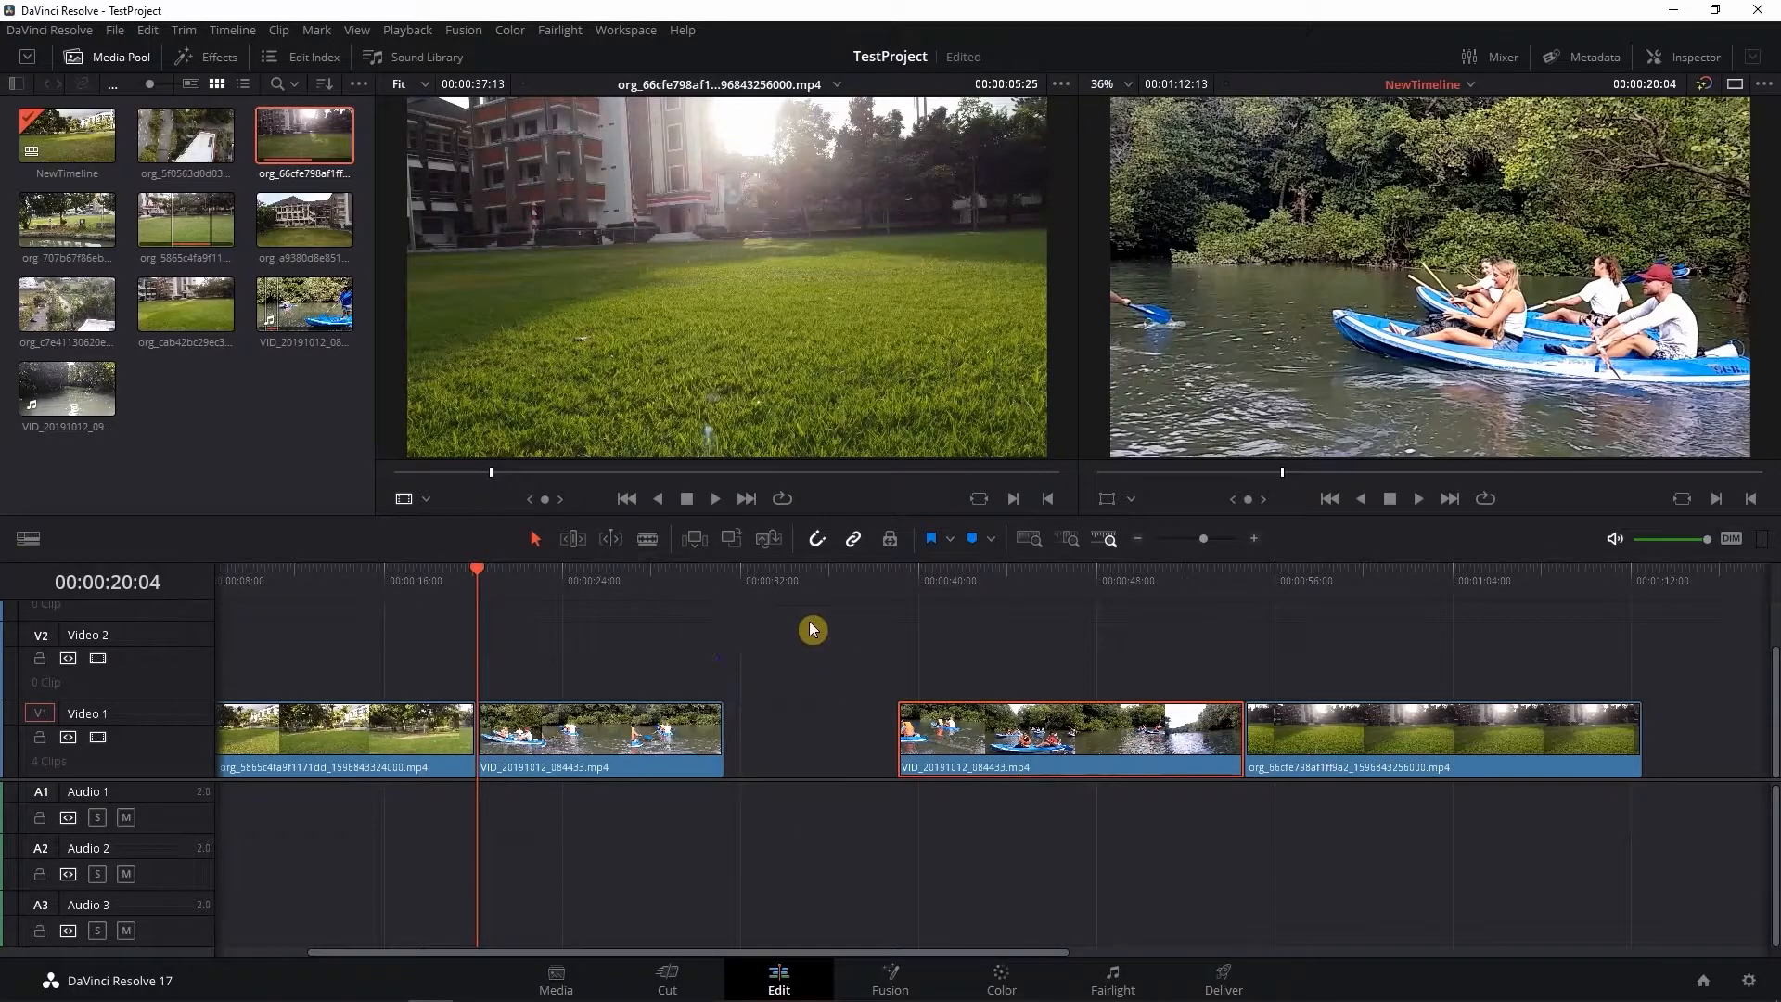
# Step: Add the VID_20191012_092844.mp4 clip to Video 2 at about 21 seconds and remove its unlinked audio from Audio 2
pyautogui.click(67, 394)
pyautogui.moveTo(65, 391); pyautogui.dragTo(502, 660)
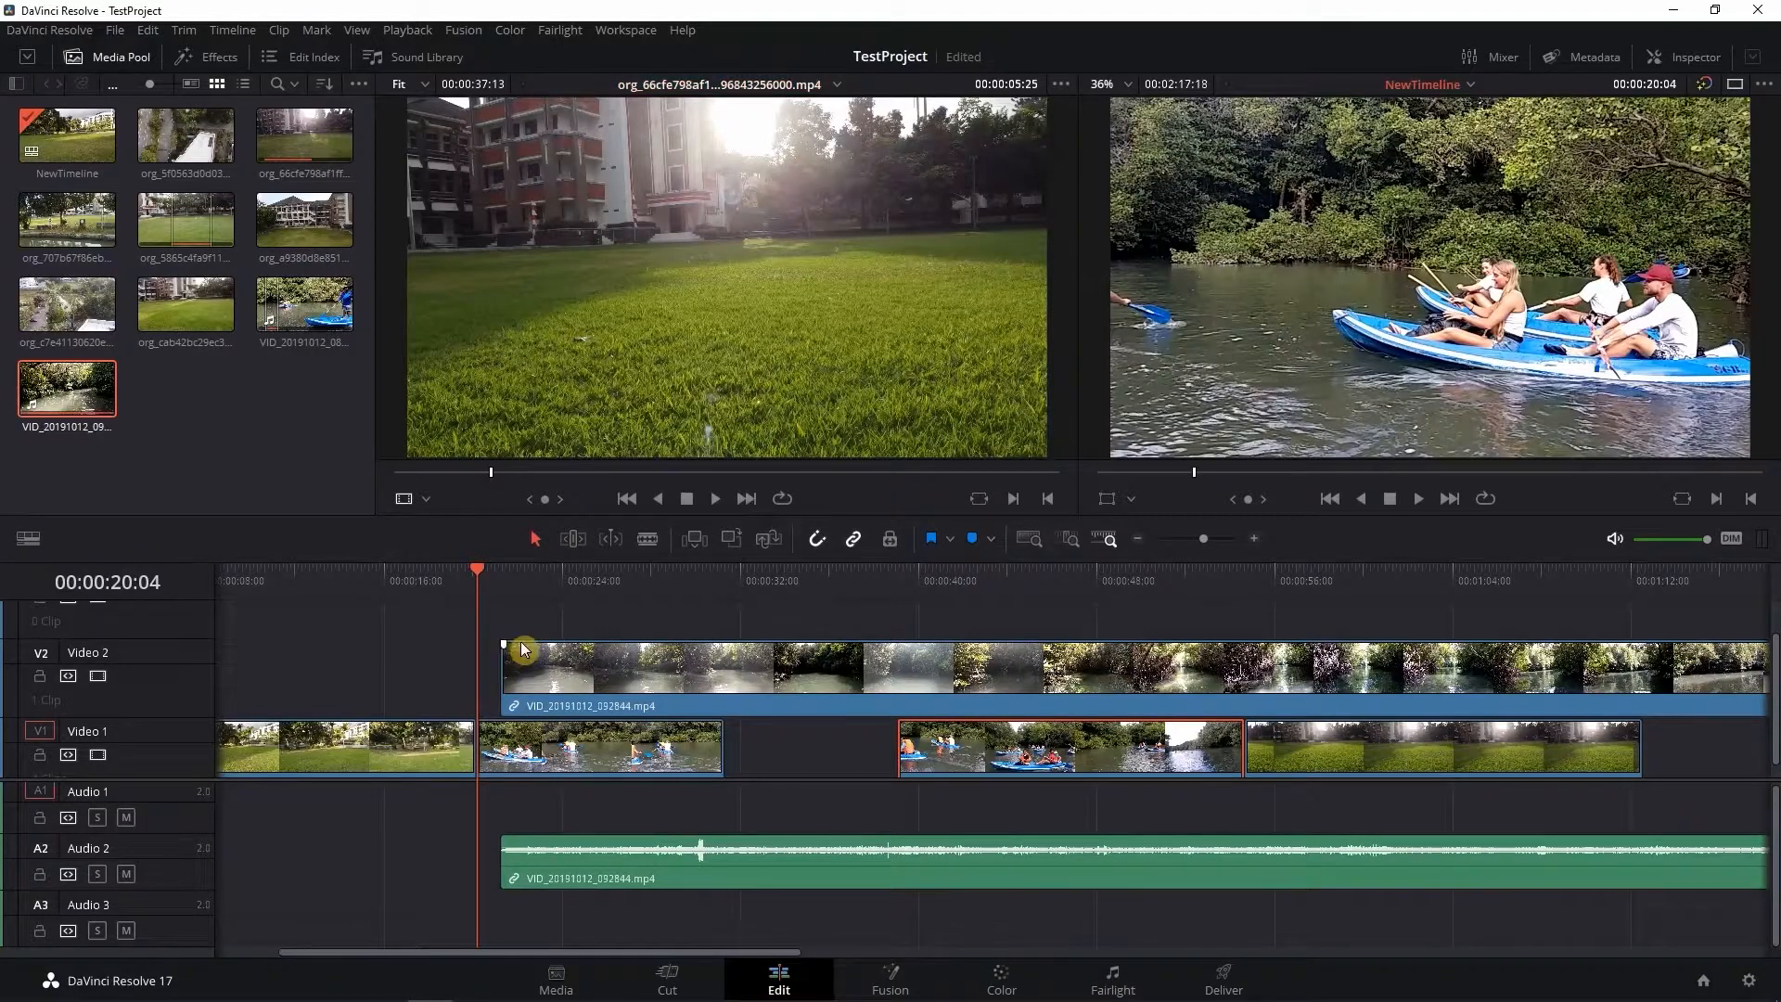
pyautogui.rightClick(697, 658)
pyautogui.click(760, 652)
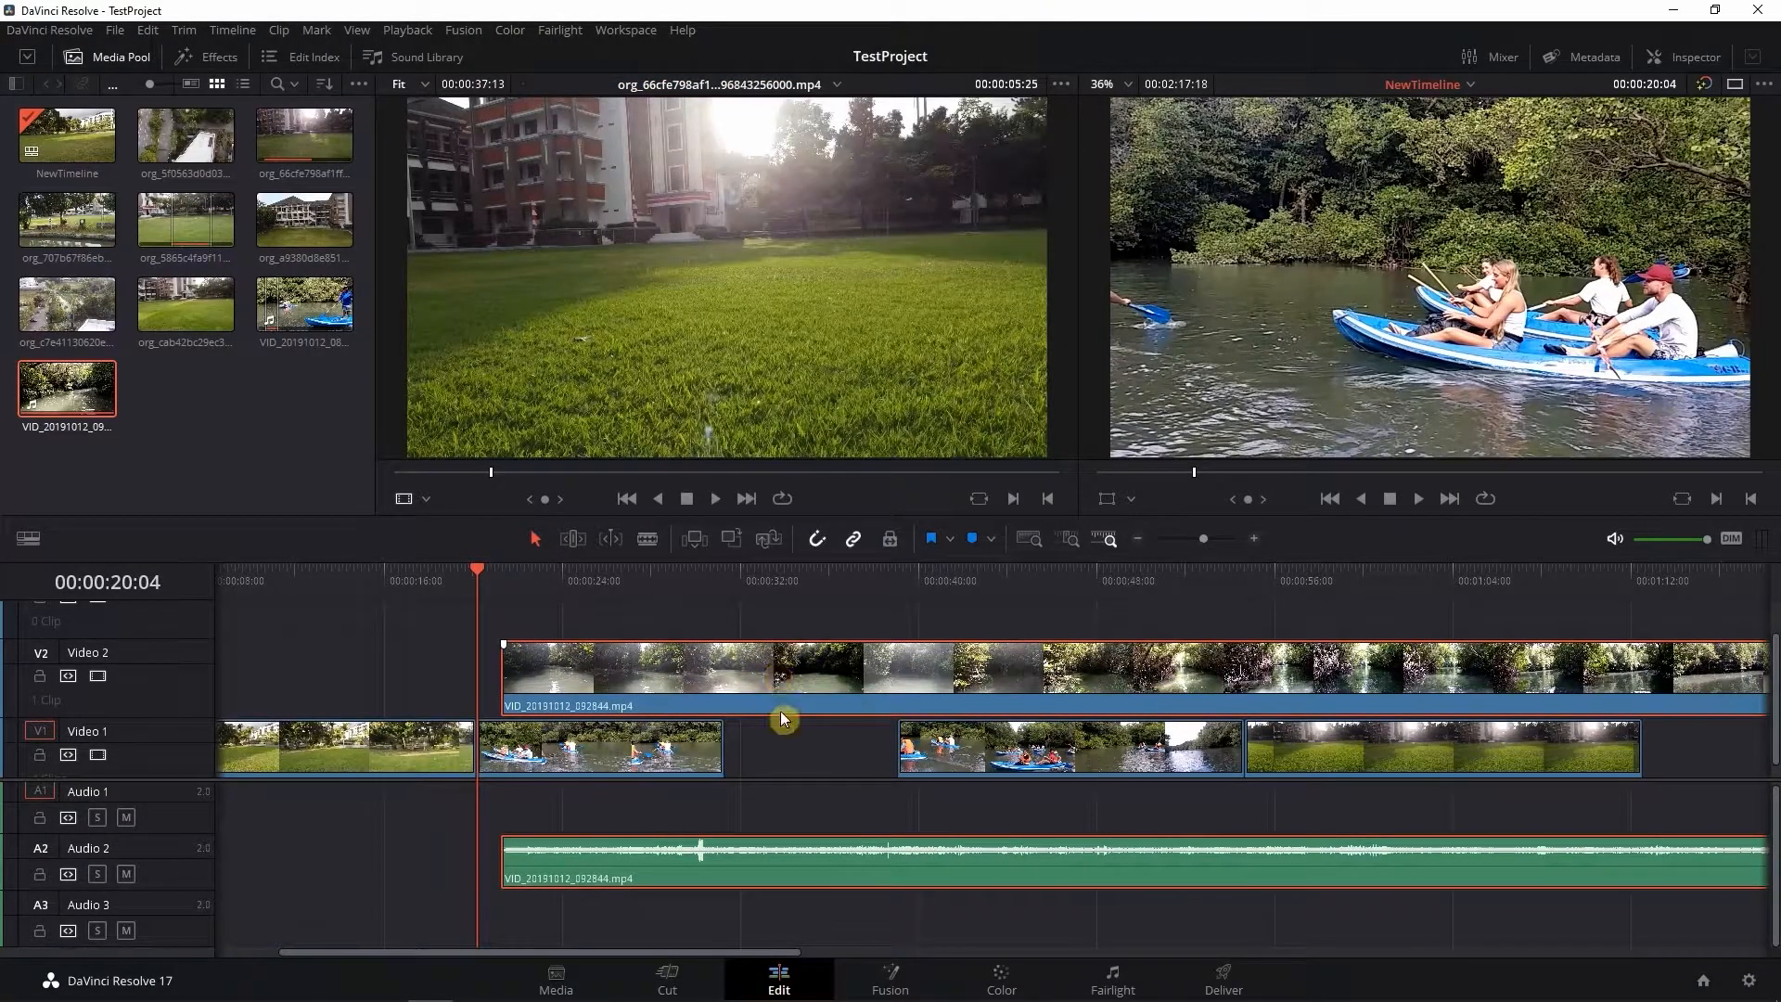
pyautogui.click(798, 855)
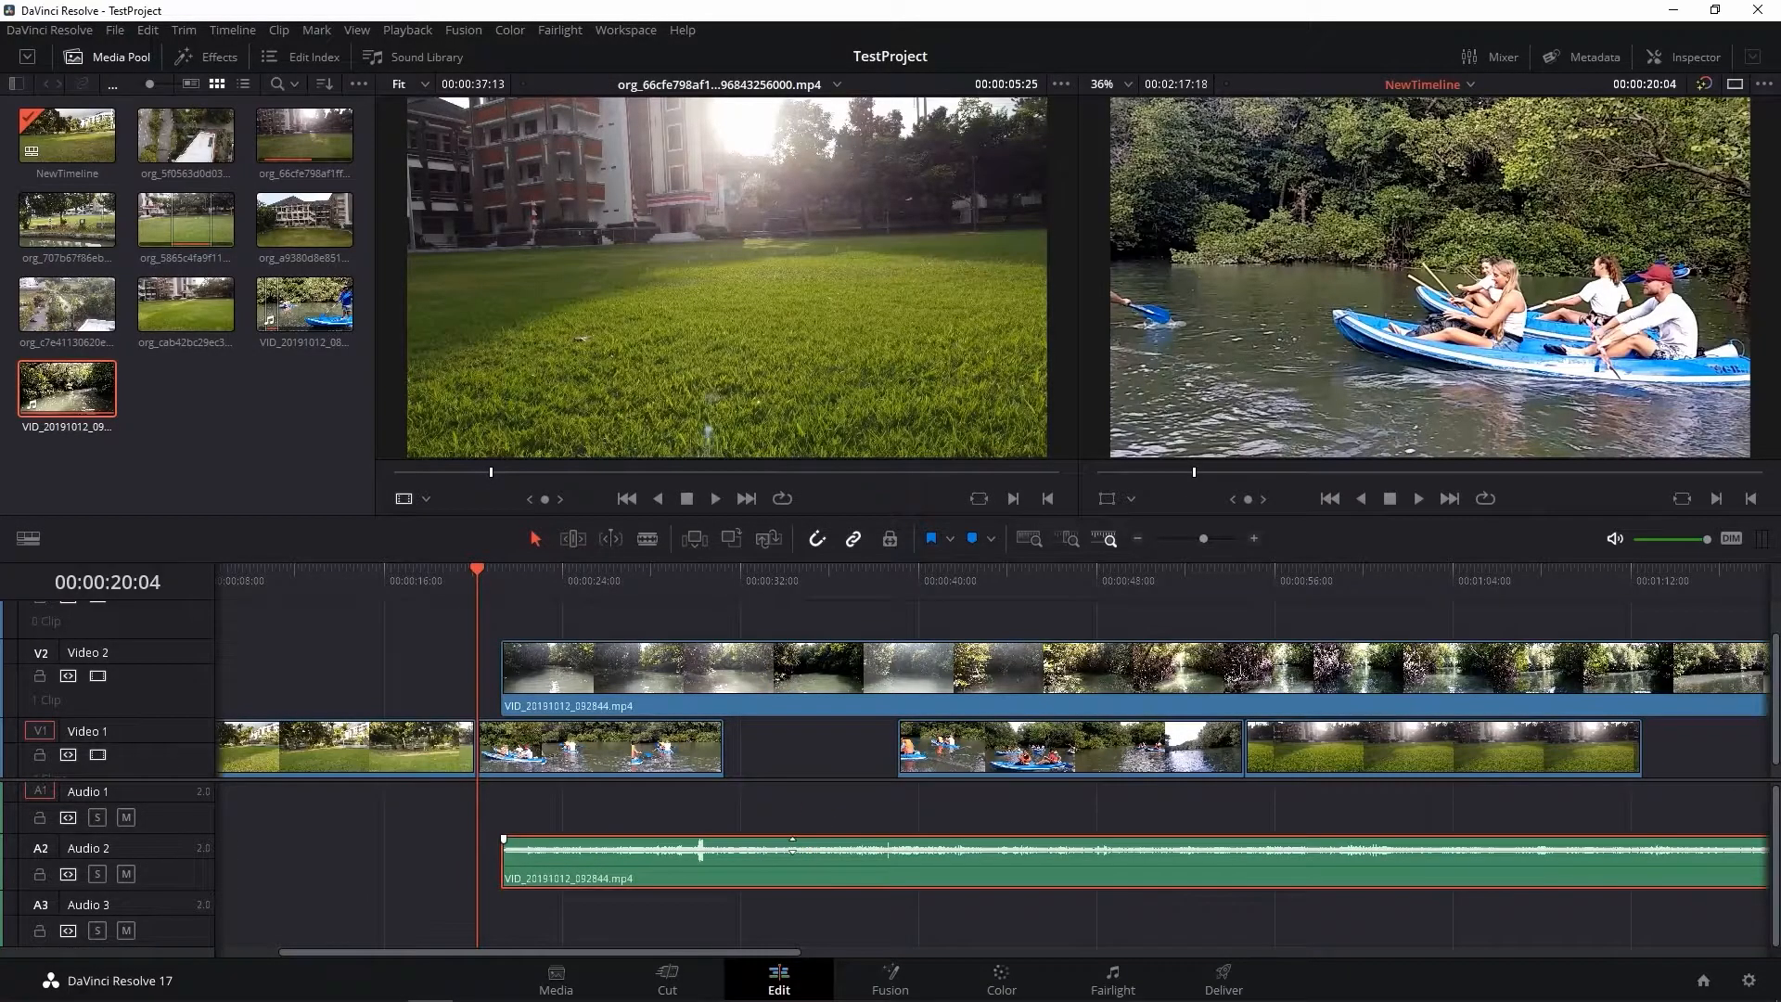
pyautogui.press('Delete')
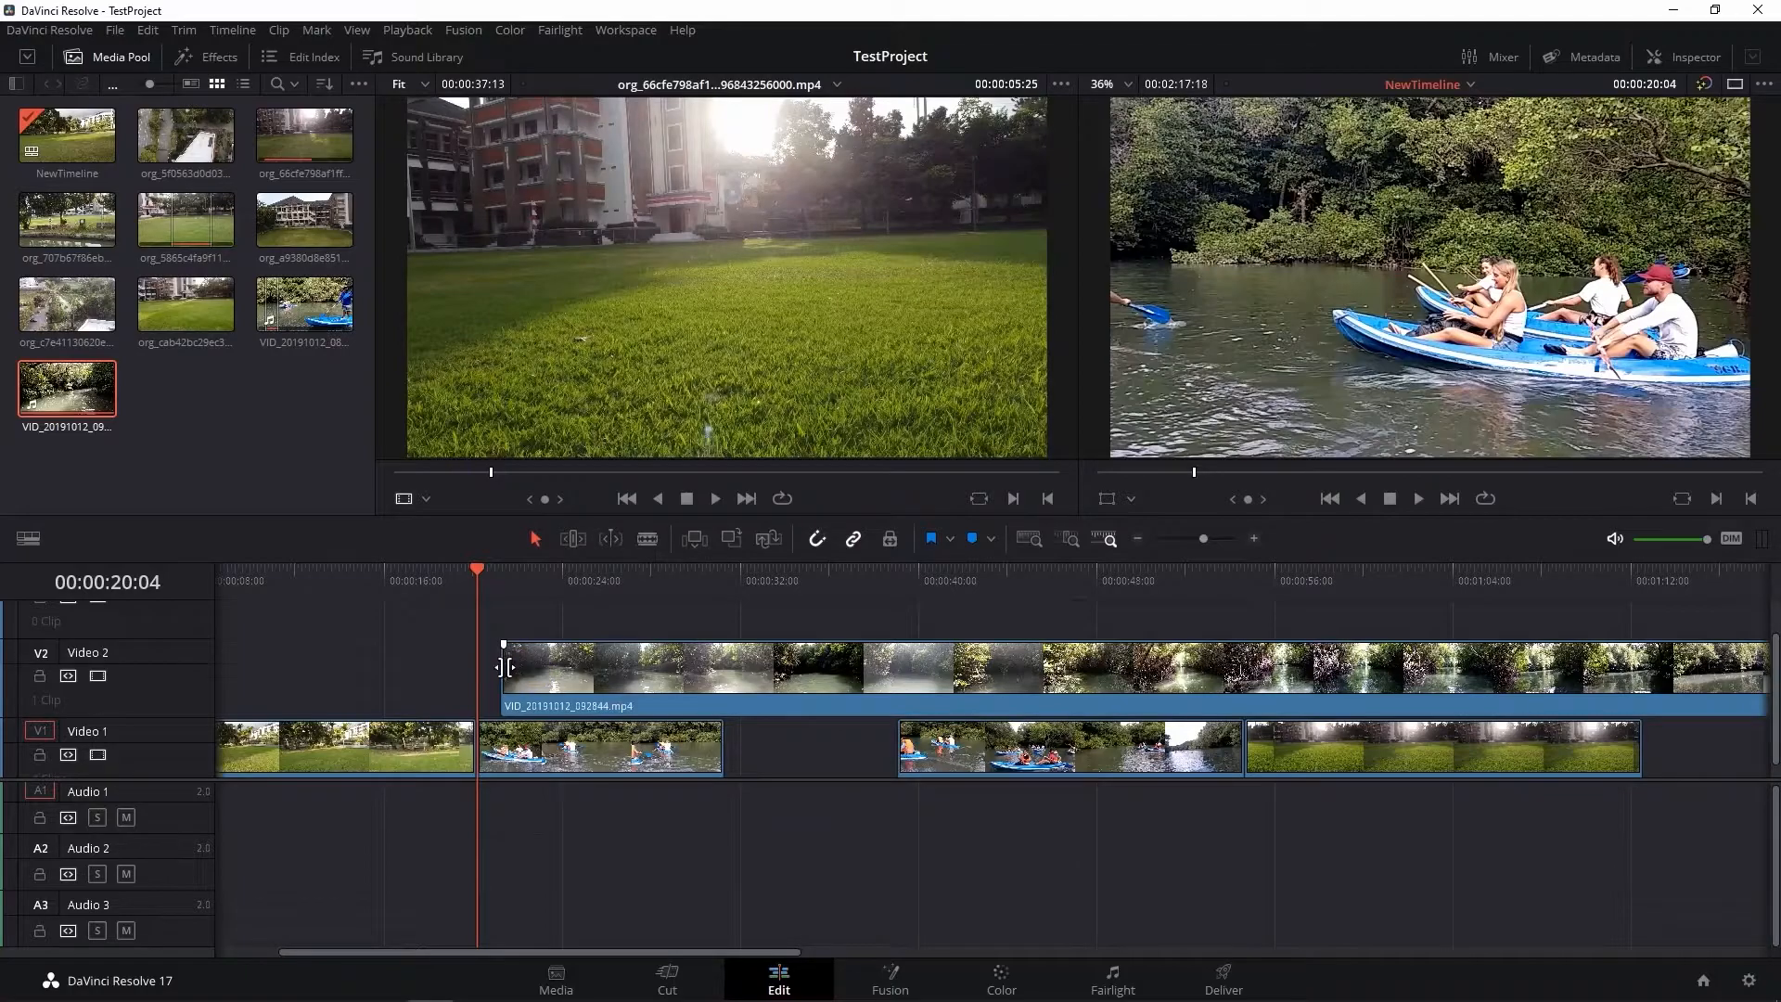
# Step: Trim the start of the Video 2 clip and move it over the Video 1 gap, starting at about 30 seconds
pyautogui.moveTo(504, 667); pyautogui.dragTo(604, 667)
pyautogui.moveTo(982, 675); pyautogui.dragTo(1081, 674)
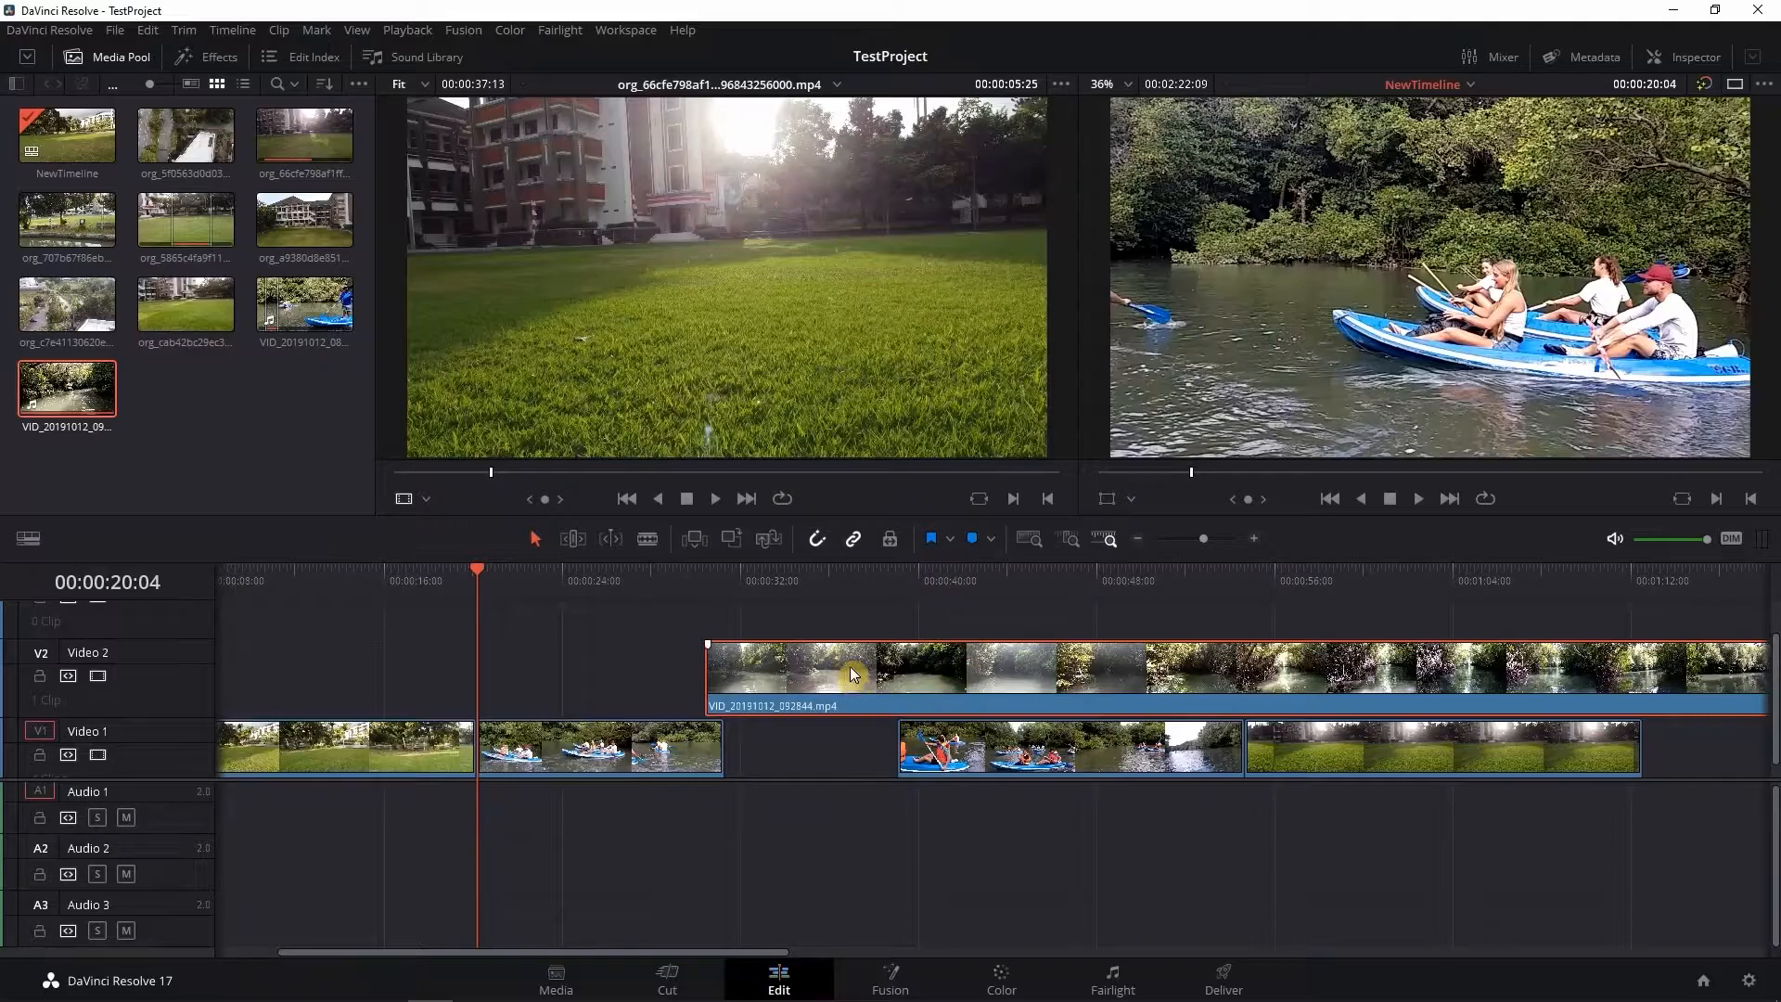
pyautogui.moveTo(709, 666); pyautogui.dragTo(705, 668)
pyautogui.click(898, 672)
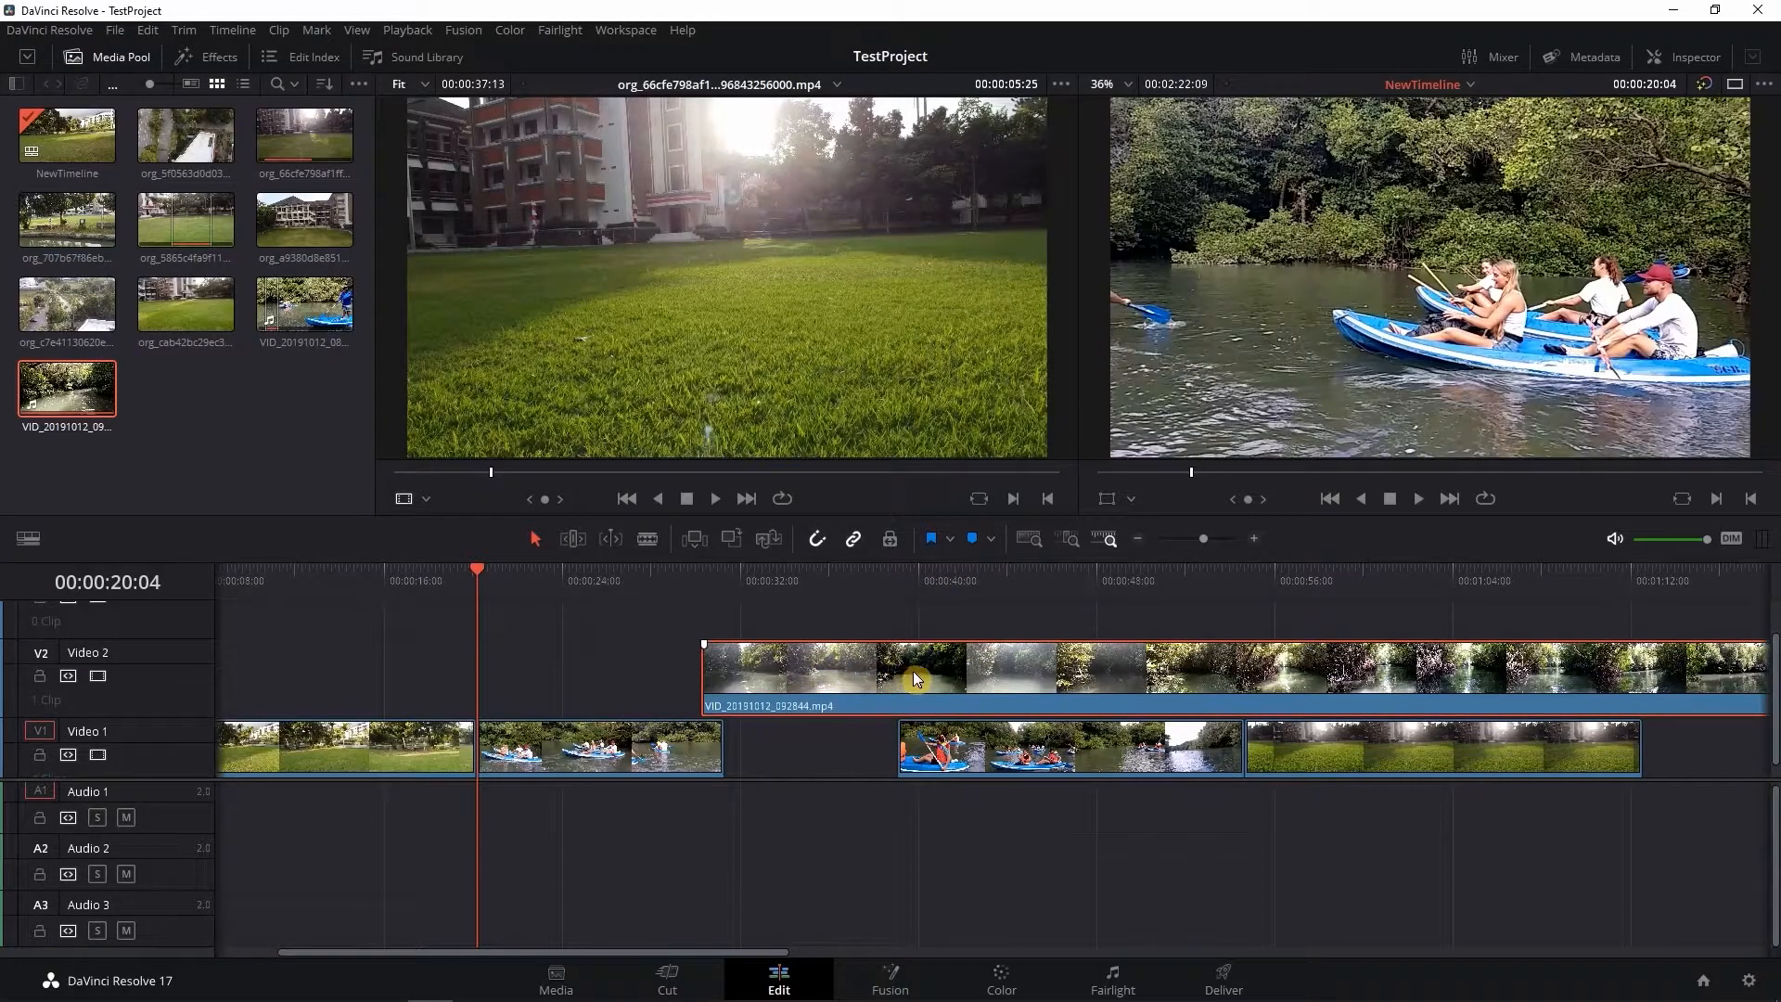
# Step: Split the Video 2 clip with the Blade tool at 00:00:39:02, where the gap ends, and delete the part after the cut
pyautogui.moveTo(473, 577); pyautogui.dragTo(899, 617)
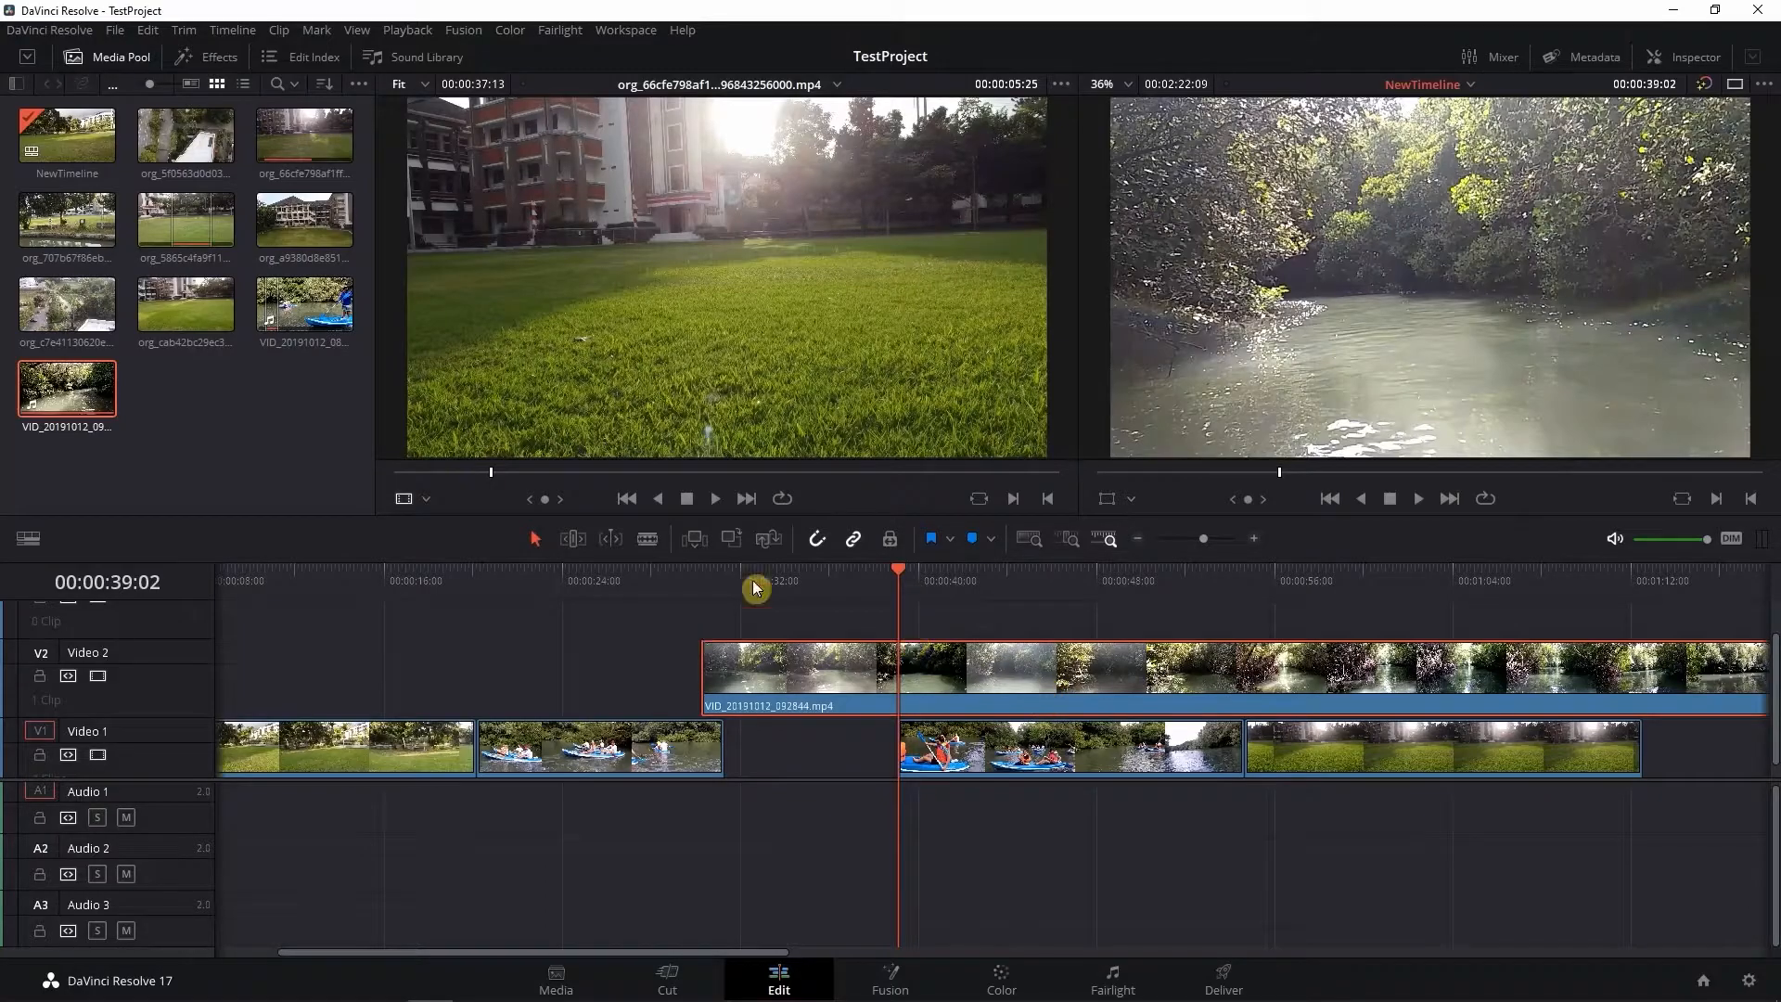
pyautogui.click(648, 540)
pyautogui.click(932, 695)
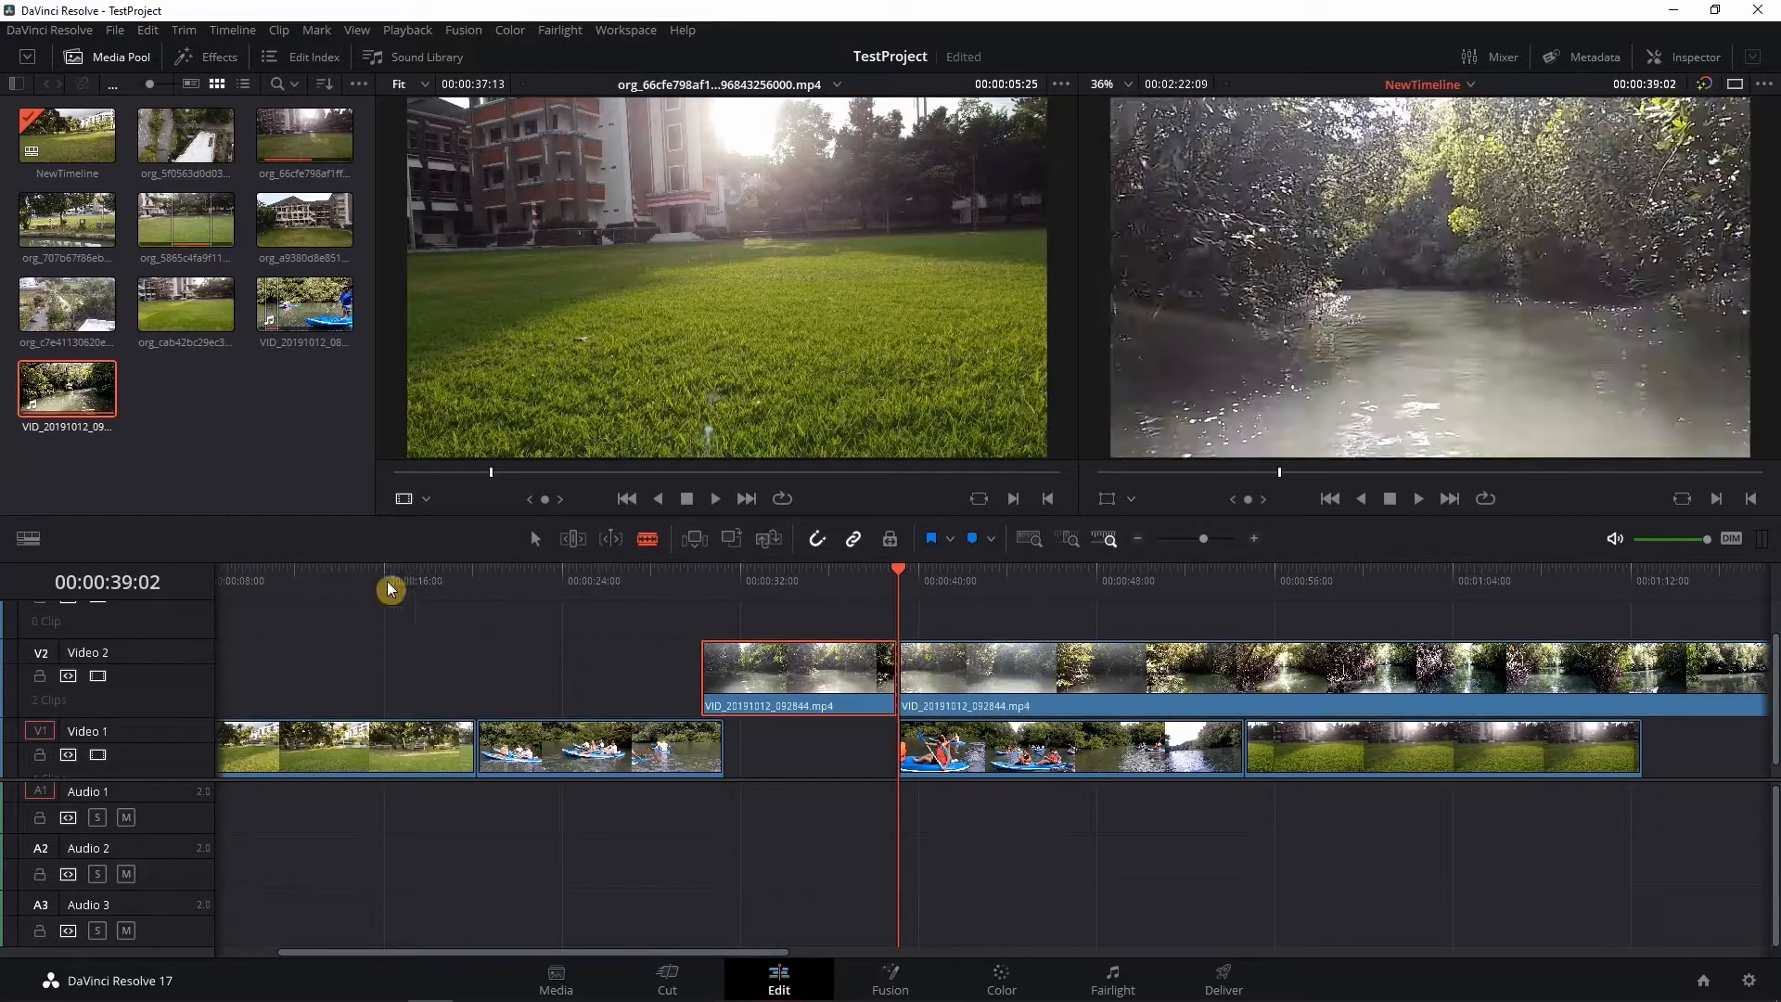
pyautogui.click(541, 541)
pyautogui.click(1031, 677)
pyautogui.press('Delete')
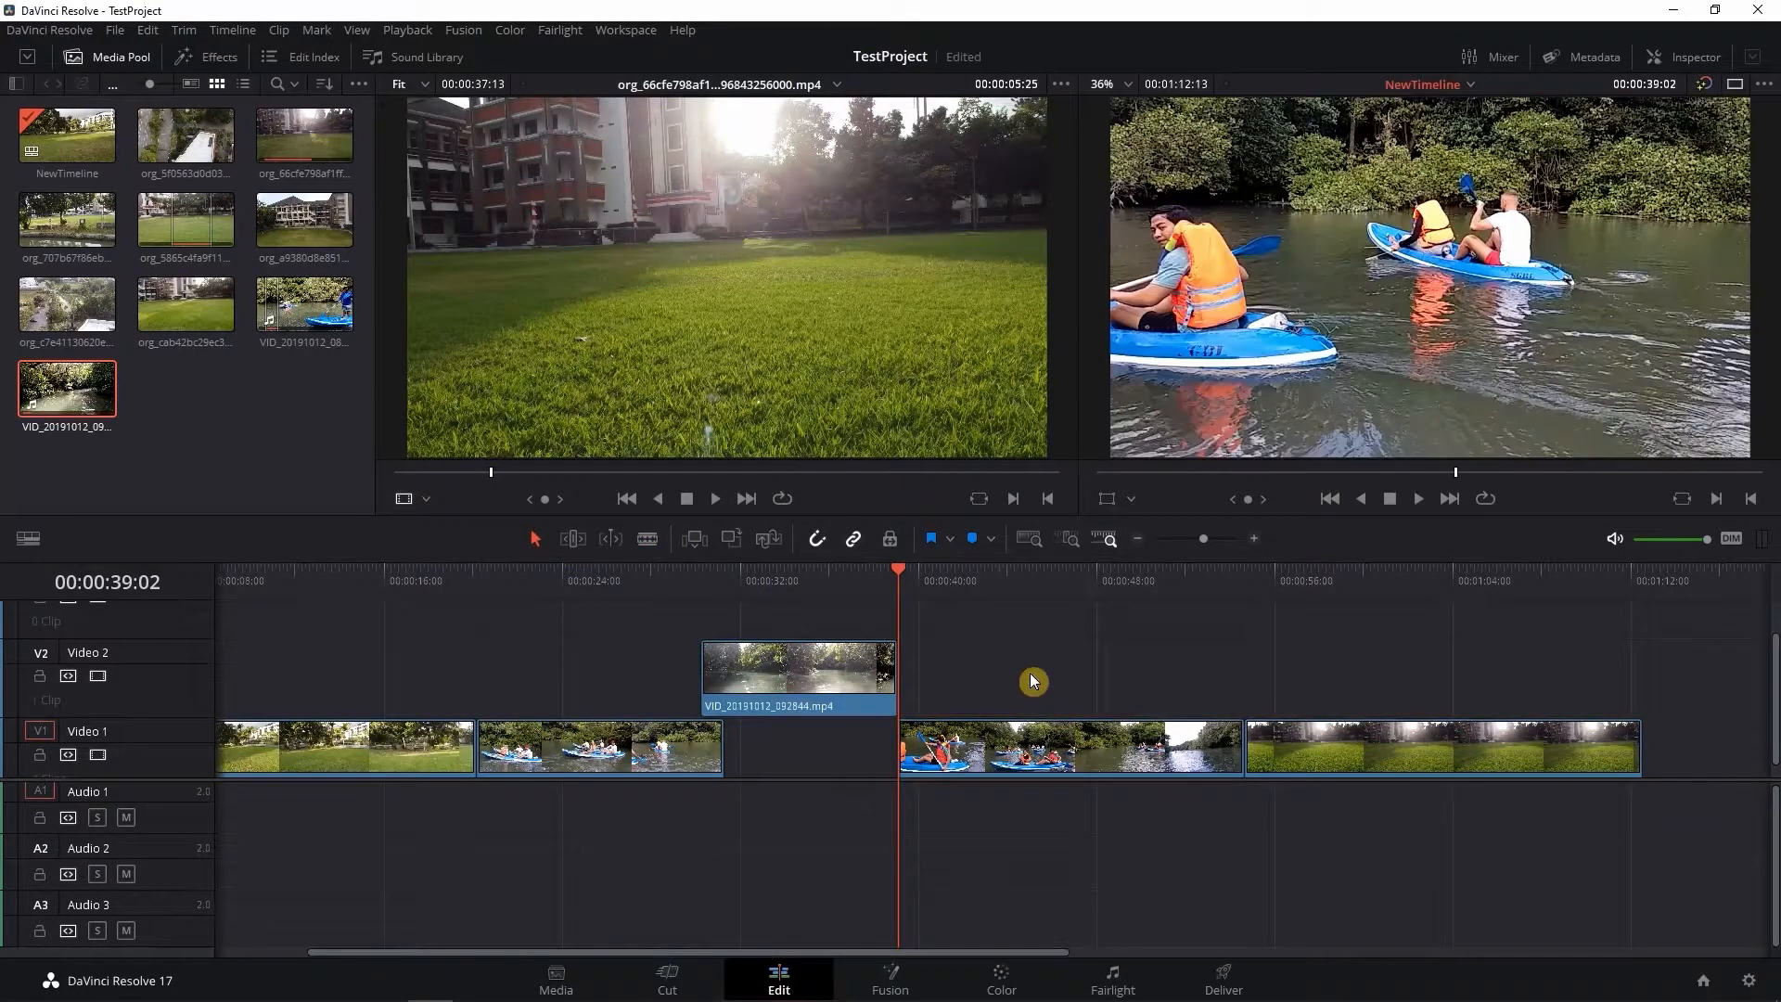
pyautogui.moveTo(774, 673); pyautogui.dragTo(798, 672)
pyautogui.moveTo(970, 747); pyautogui.dragTo(992, 743)
pyautogui.moveTo(1363, 748); pyautogui.dragTo(1457, 748)
pyautogui.hotkey('ctrl', 'z')
pyautogui.hotkey('ctrl', 'z')
# Step: Align the Video 2 clip with the start of the Video 1 gap and set the last two Video 1 clips directly after it without gaps
pyautogui.moveTo(1002, 740); pyautogui.dragTo(1092, 738)
pyautogui.moveTo(819, 677); pyautogui.dragTo(844, 676)
pyautogui.click(1053, 646)
pyautogui.click(965, 763)
pyautogui.press('Delete')
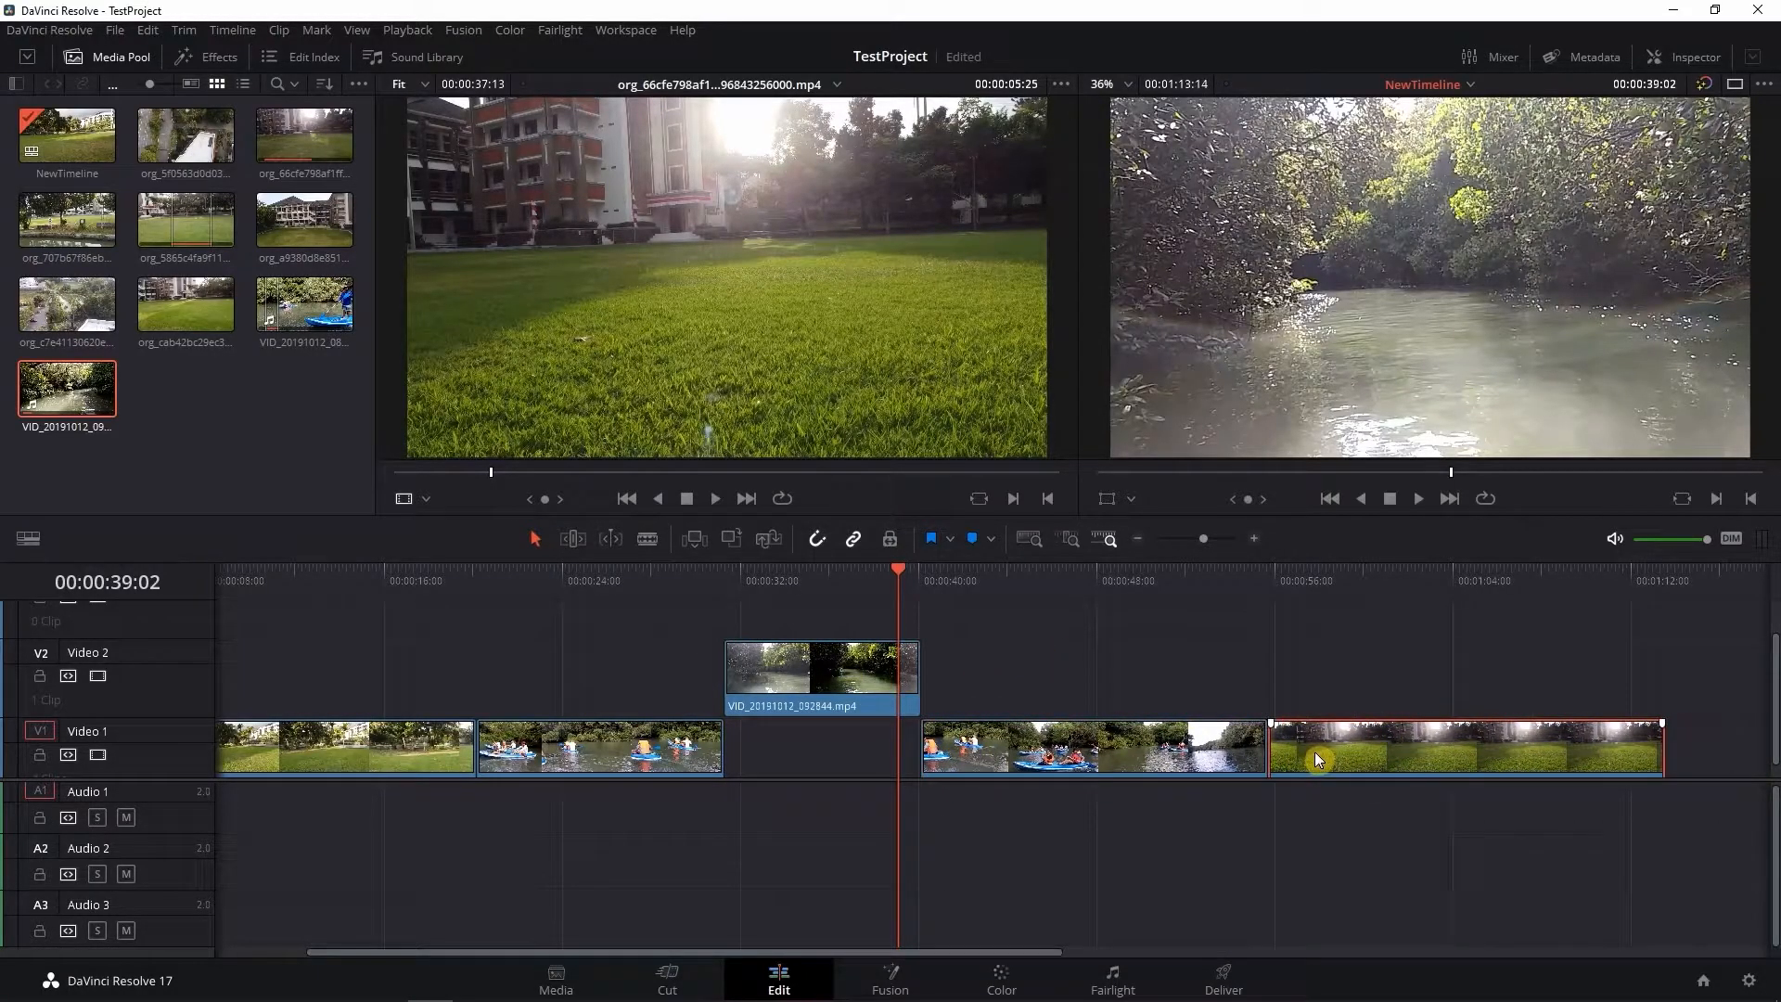
pyautogui.click(1317, 765)
pyautogui.press('Delete')
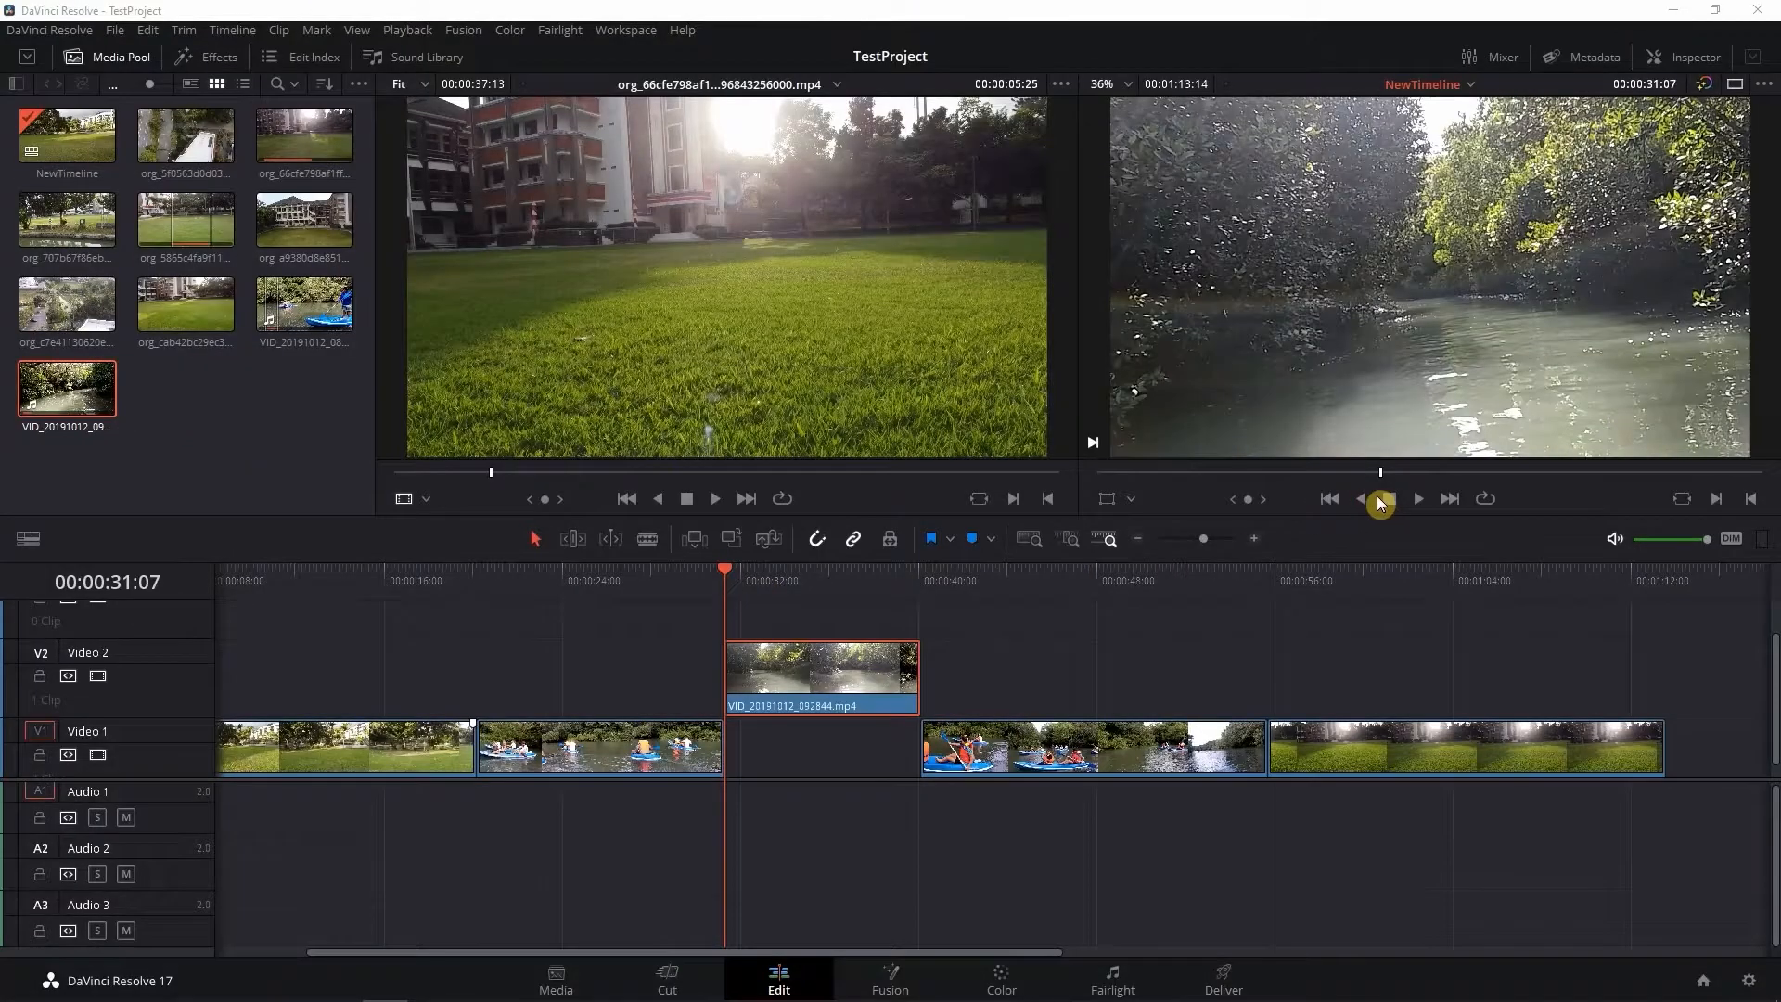
# Step: Preview the Video 2 clip at its original speed, return to its start, and set its clip speed to 50%
pyautogui.click(1421, 498)
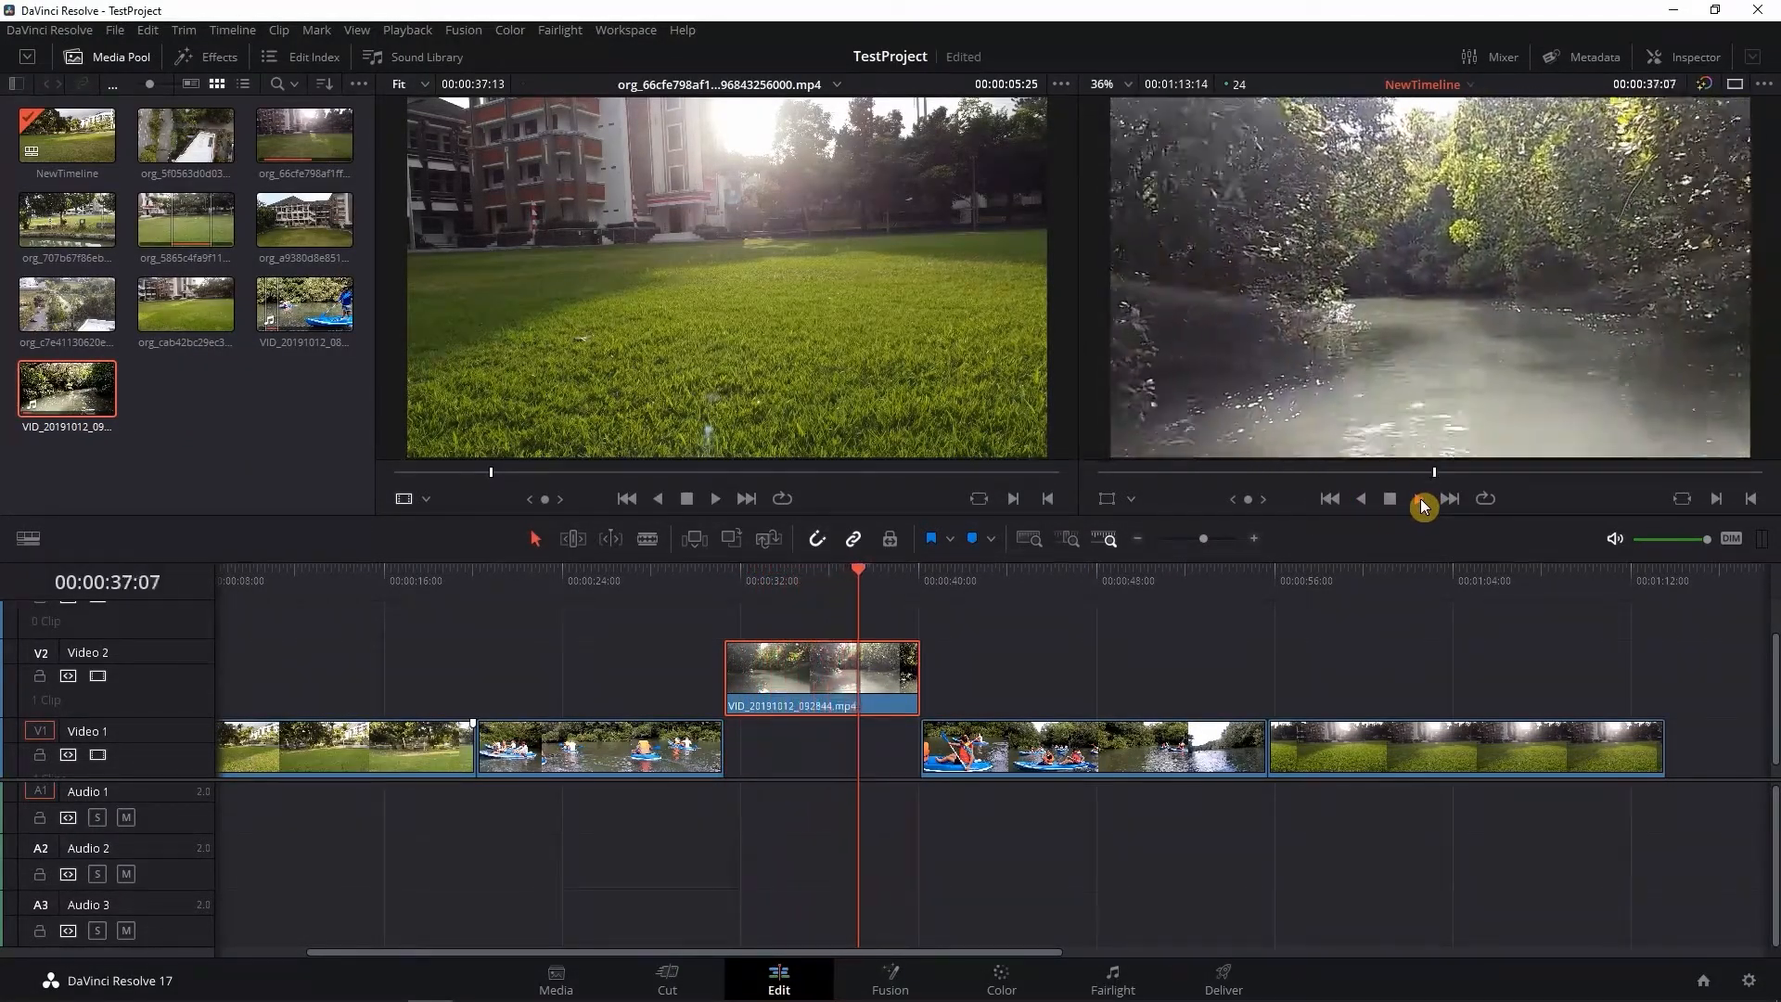
pyautogui.press('space')
pyautogui.moveTo(898, 577); pyautogui.dragTo(724, 577)
pyautogui.rightClick(828, 669)
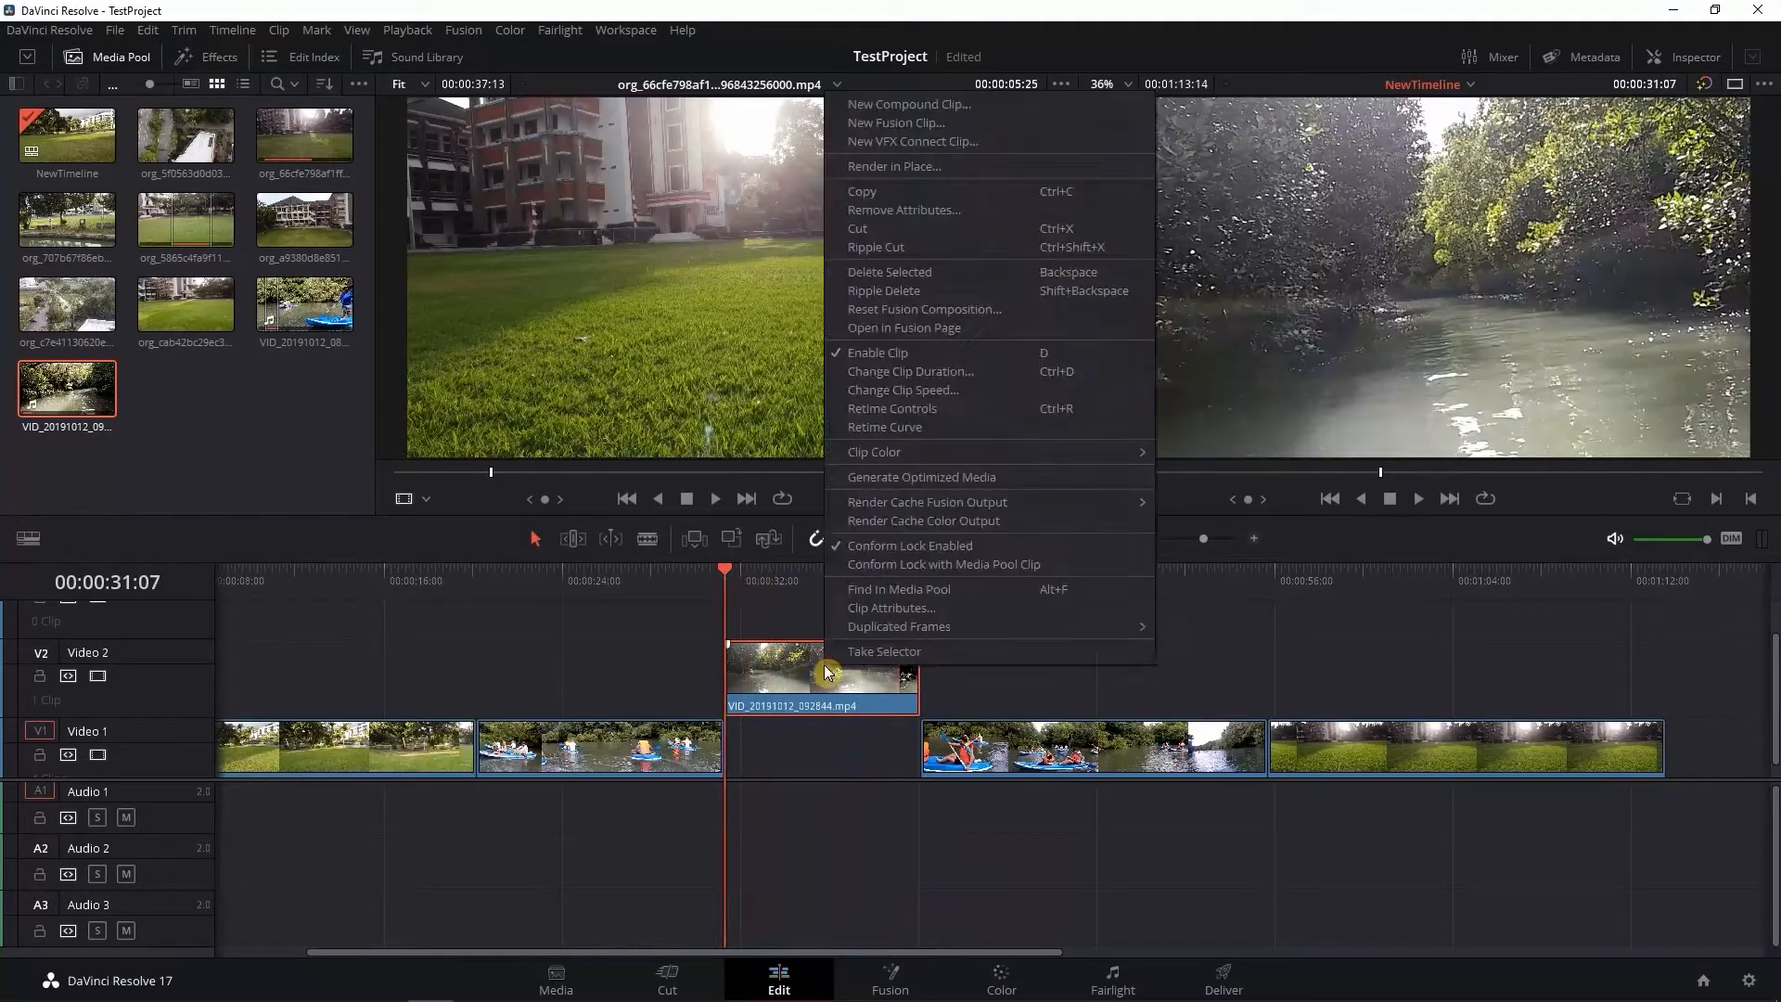
pyautogui.click(973, 395)
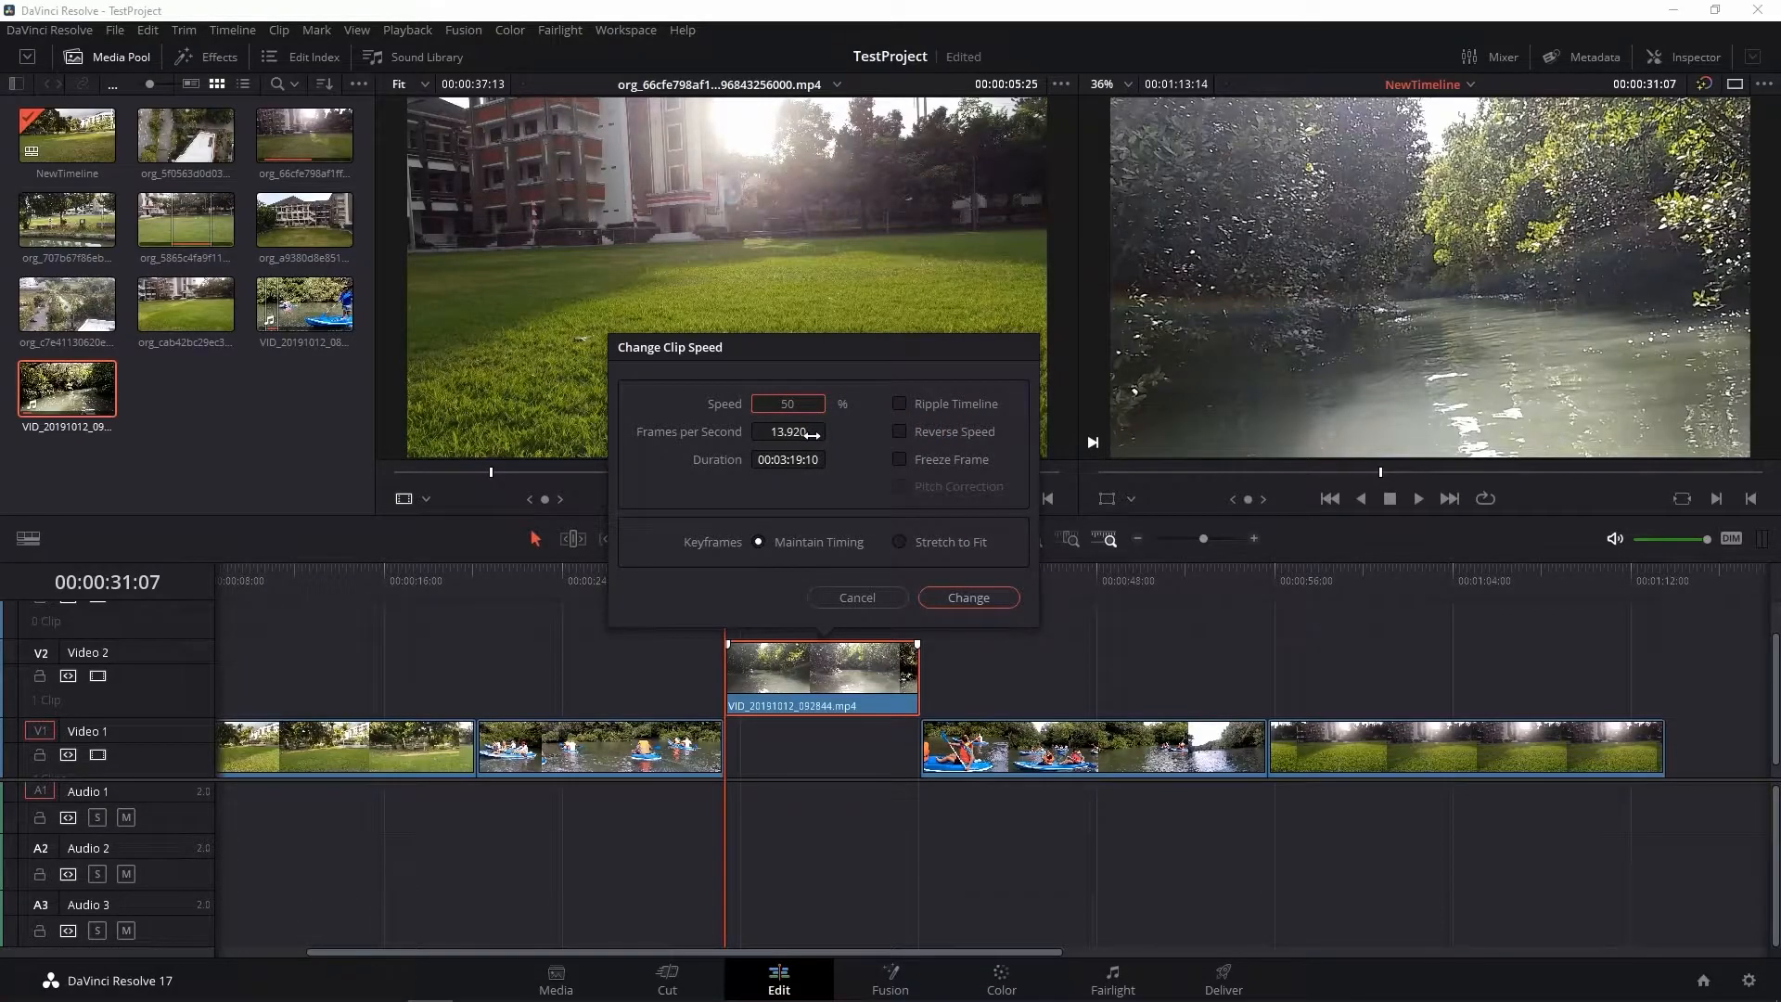
pyautogui.press('Return')
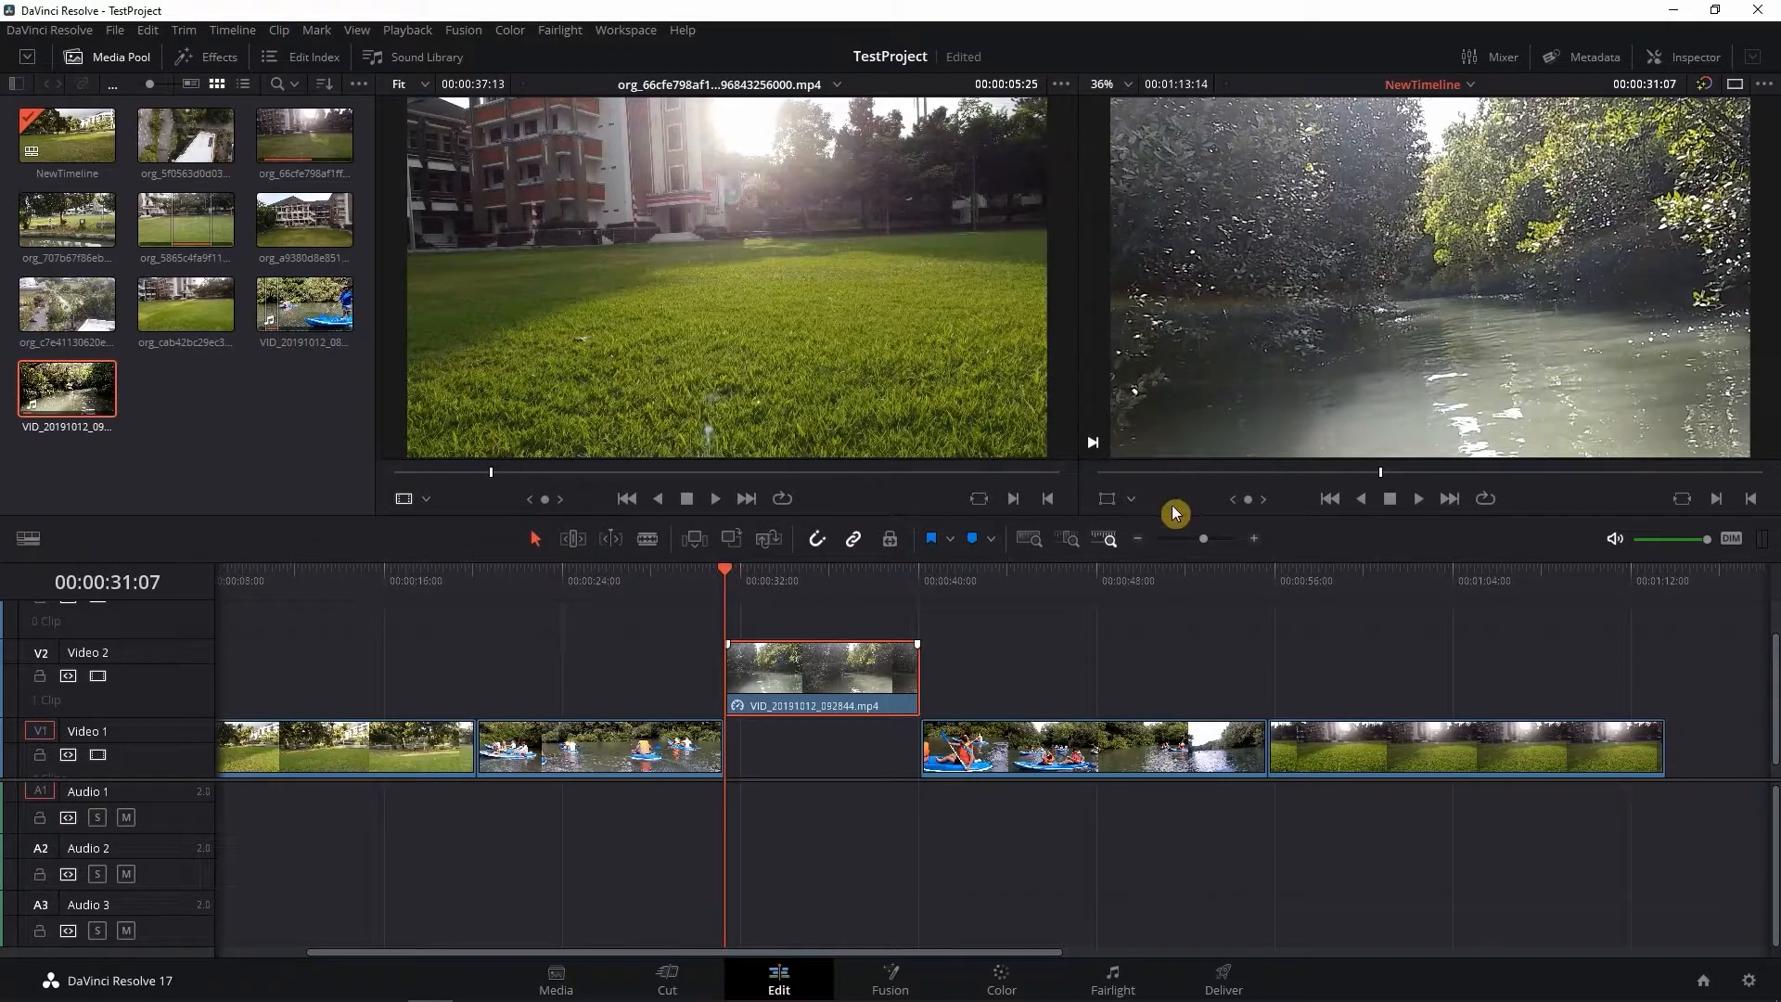
# Step: Play back the slowed Video 2 clip in the timeline viewer to check its motion
pyautogui.click(1419, 501)
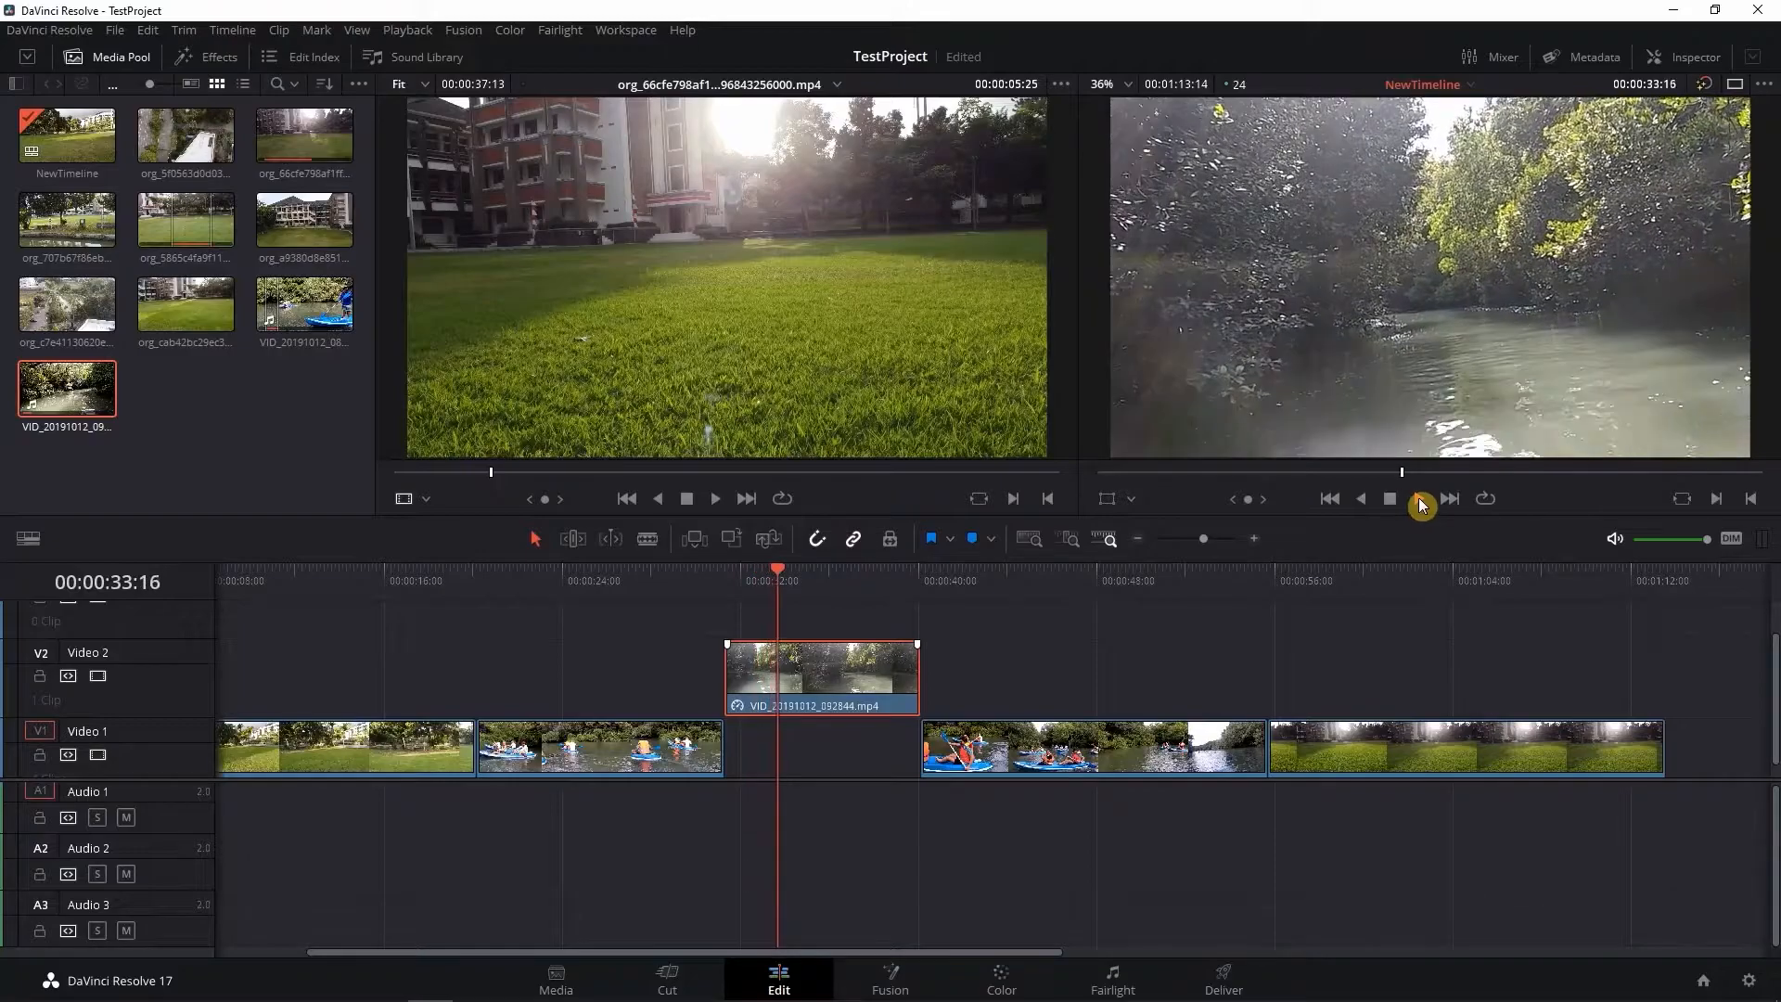
pyautogui.click(1421, 504)
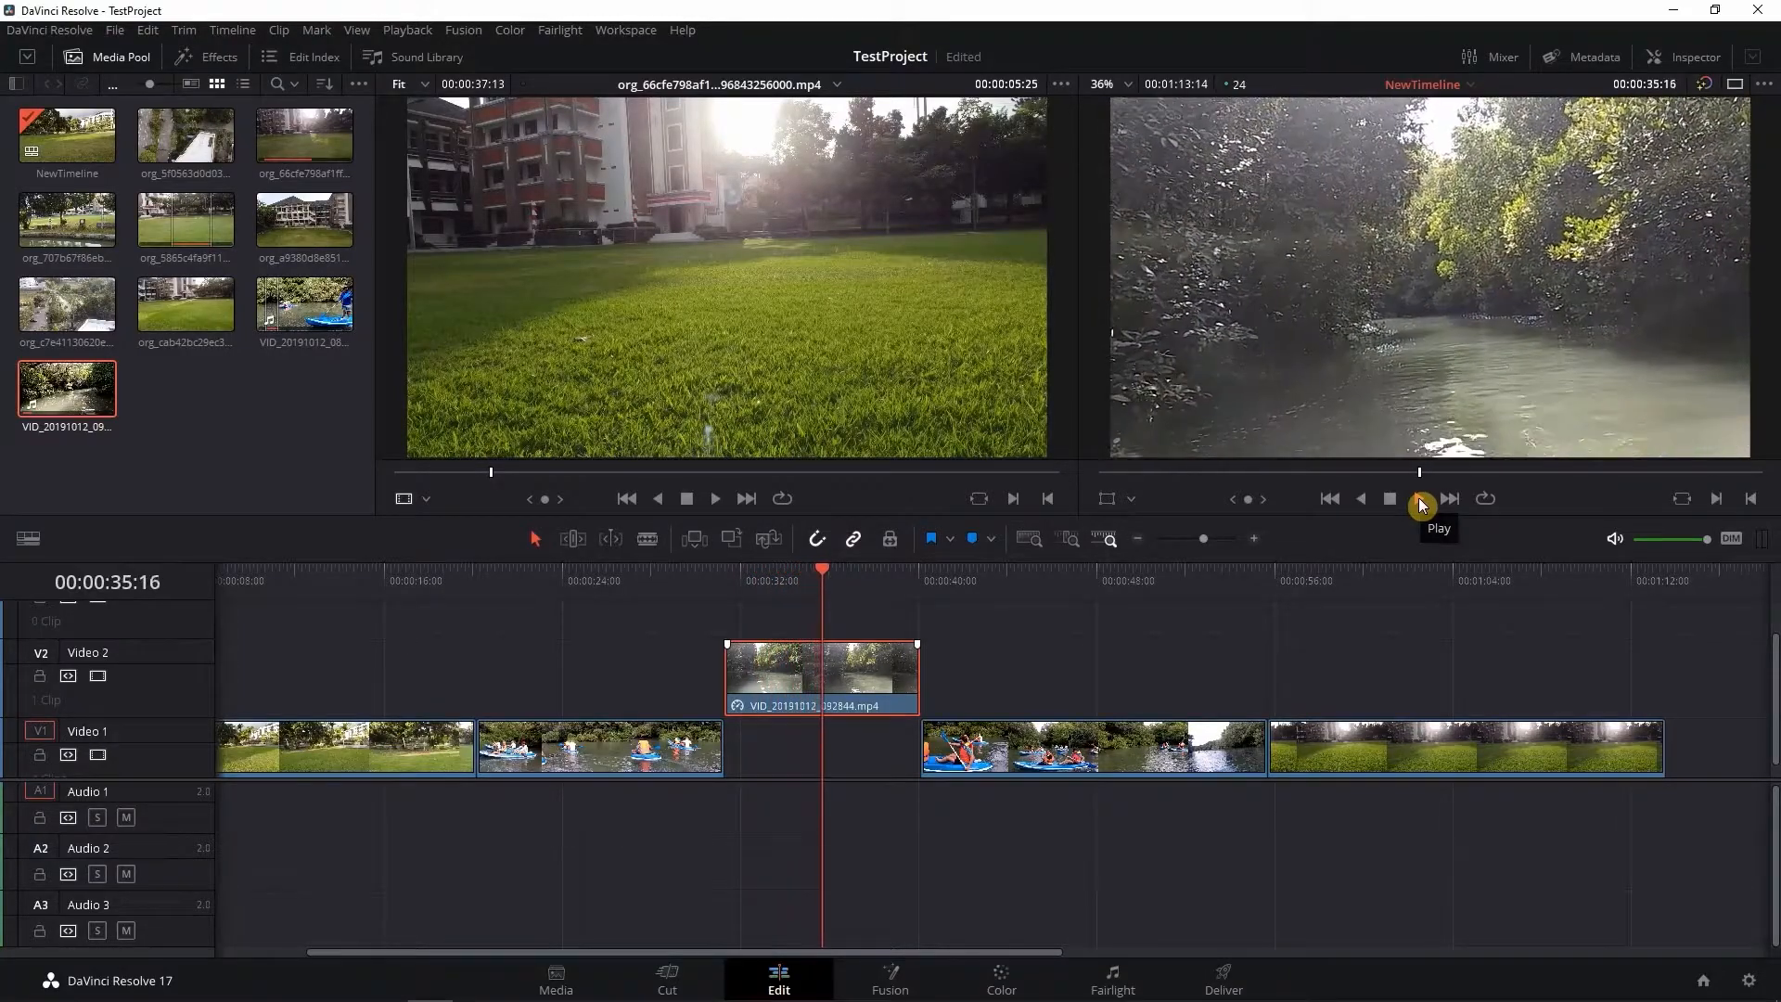
pyautogui.click(1391, 502)
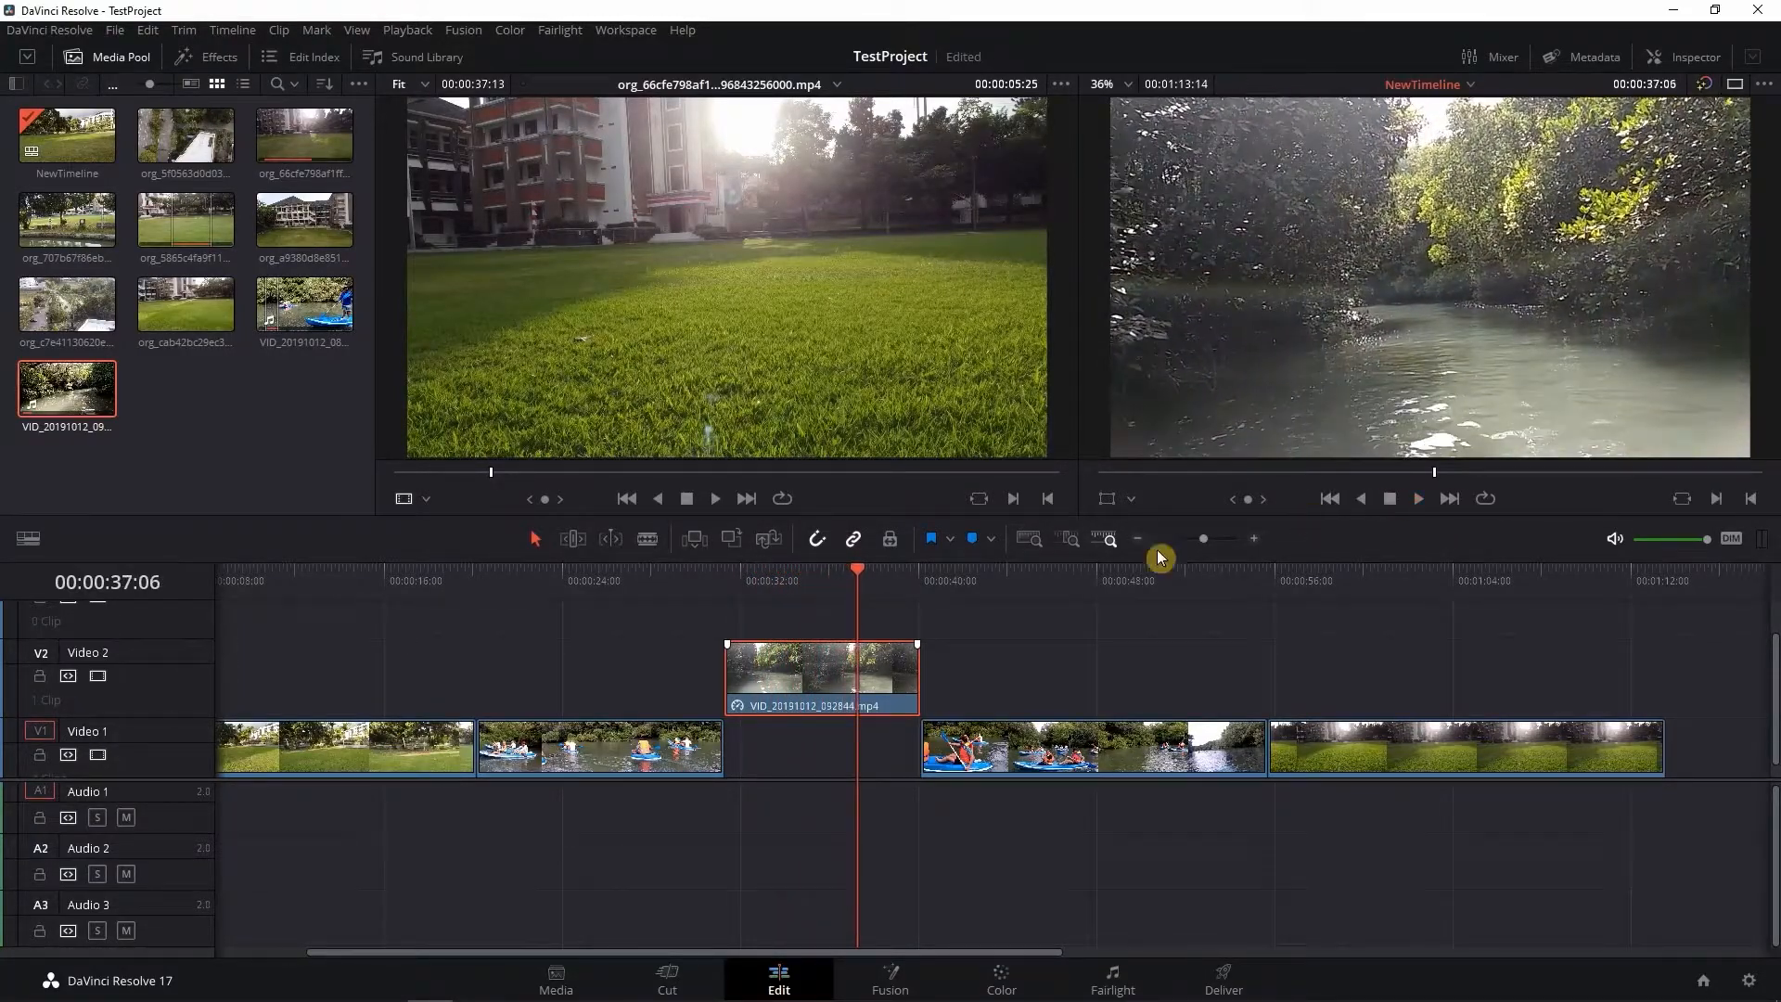
# Step: Set the speed of the VID_20191012_092844.mp4 clip on Video 2 to 150%
pyautogui.rightClick(816, 660)
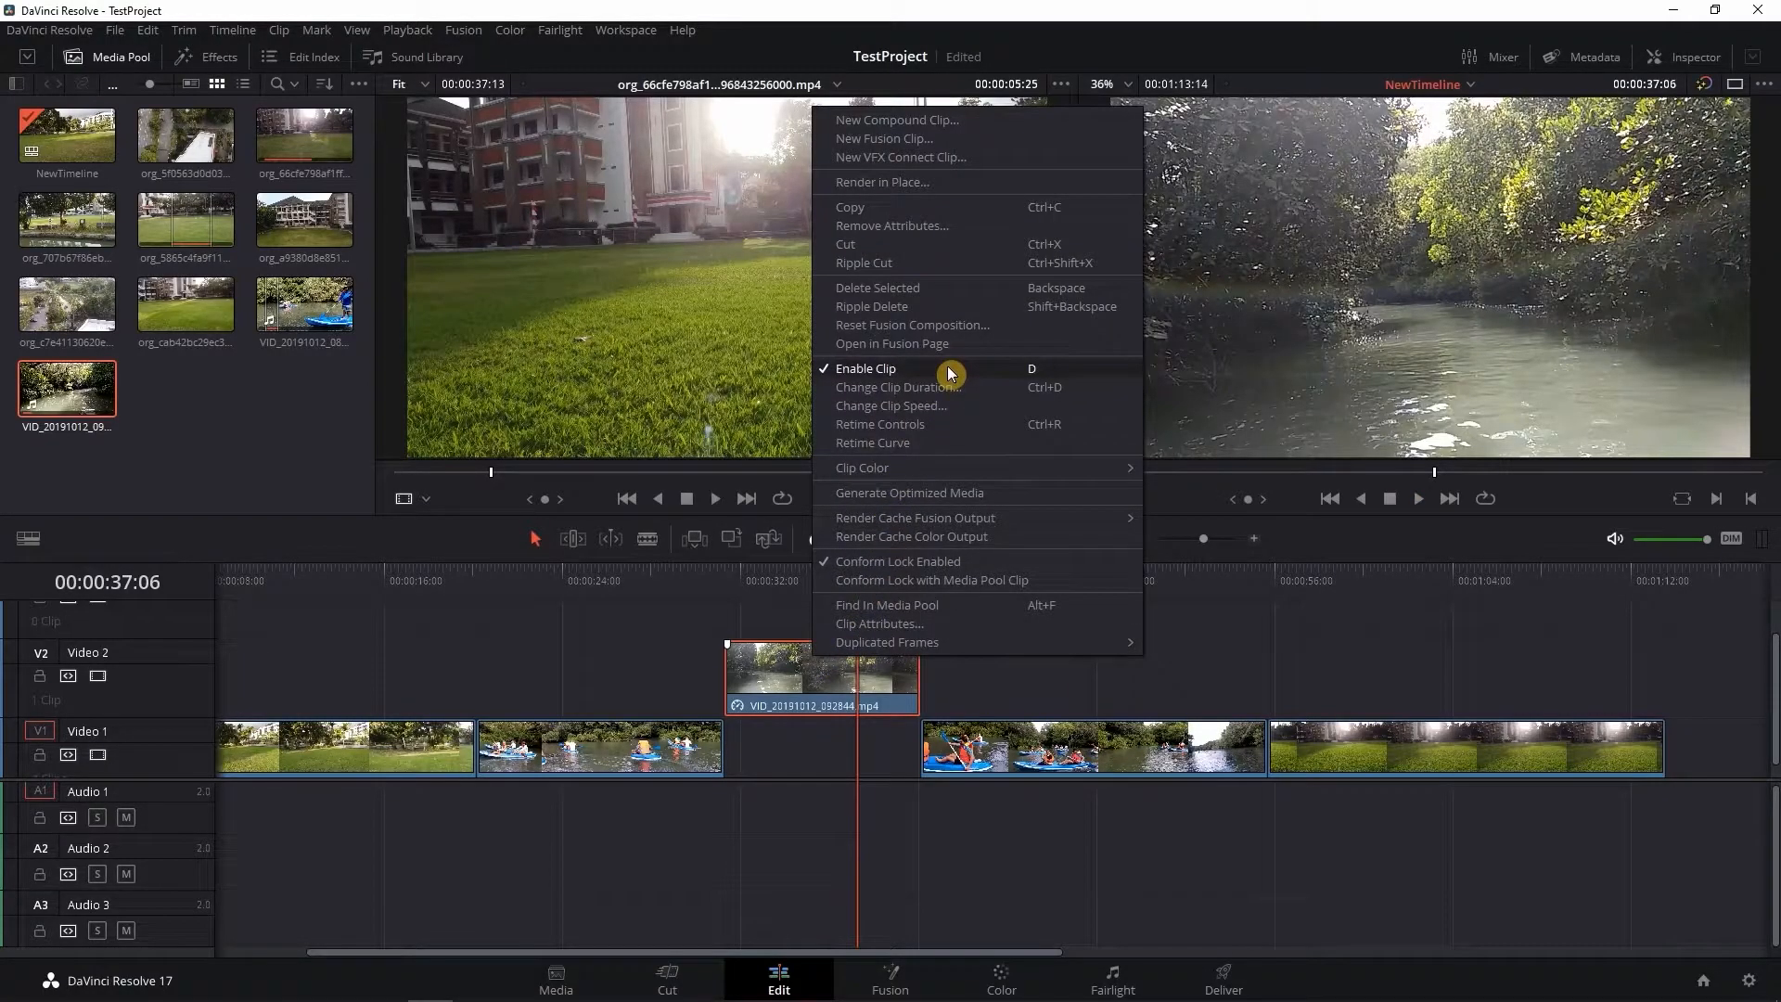
pyautogui.click(960, 408)
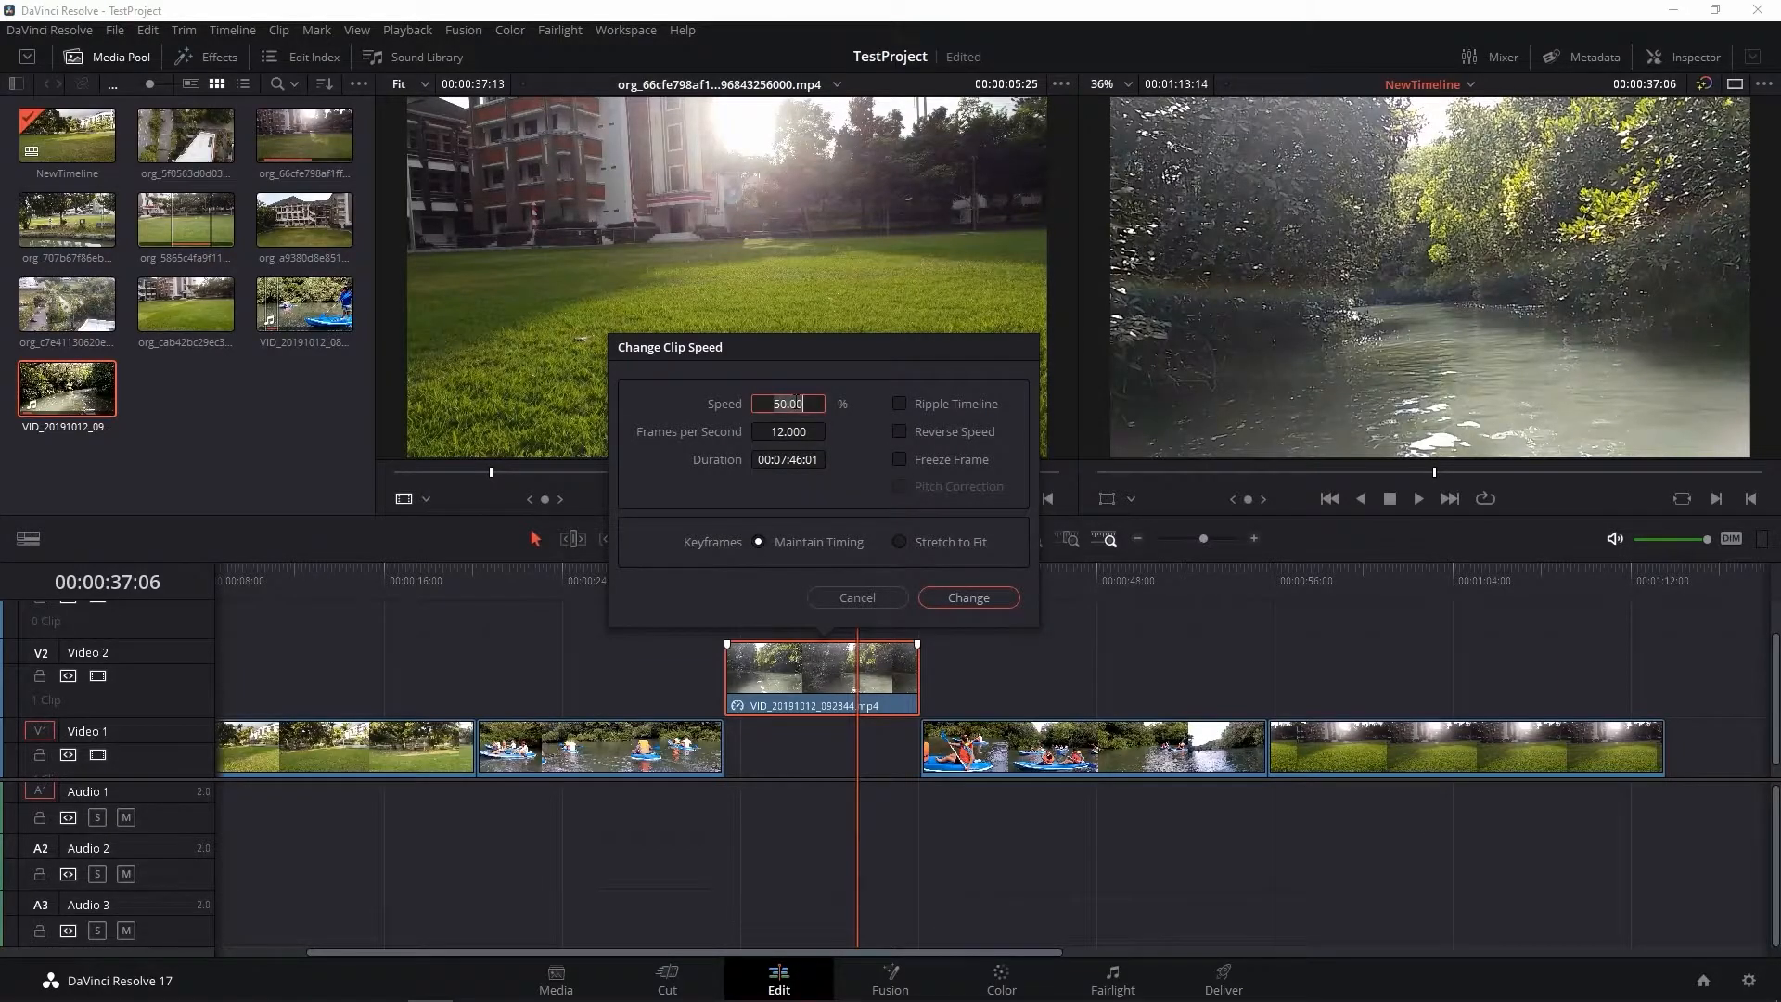
pyautogui.write('150')
pyautogui.press('Return')
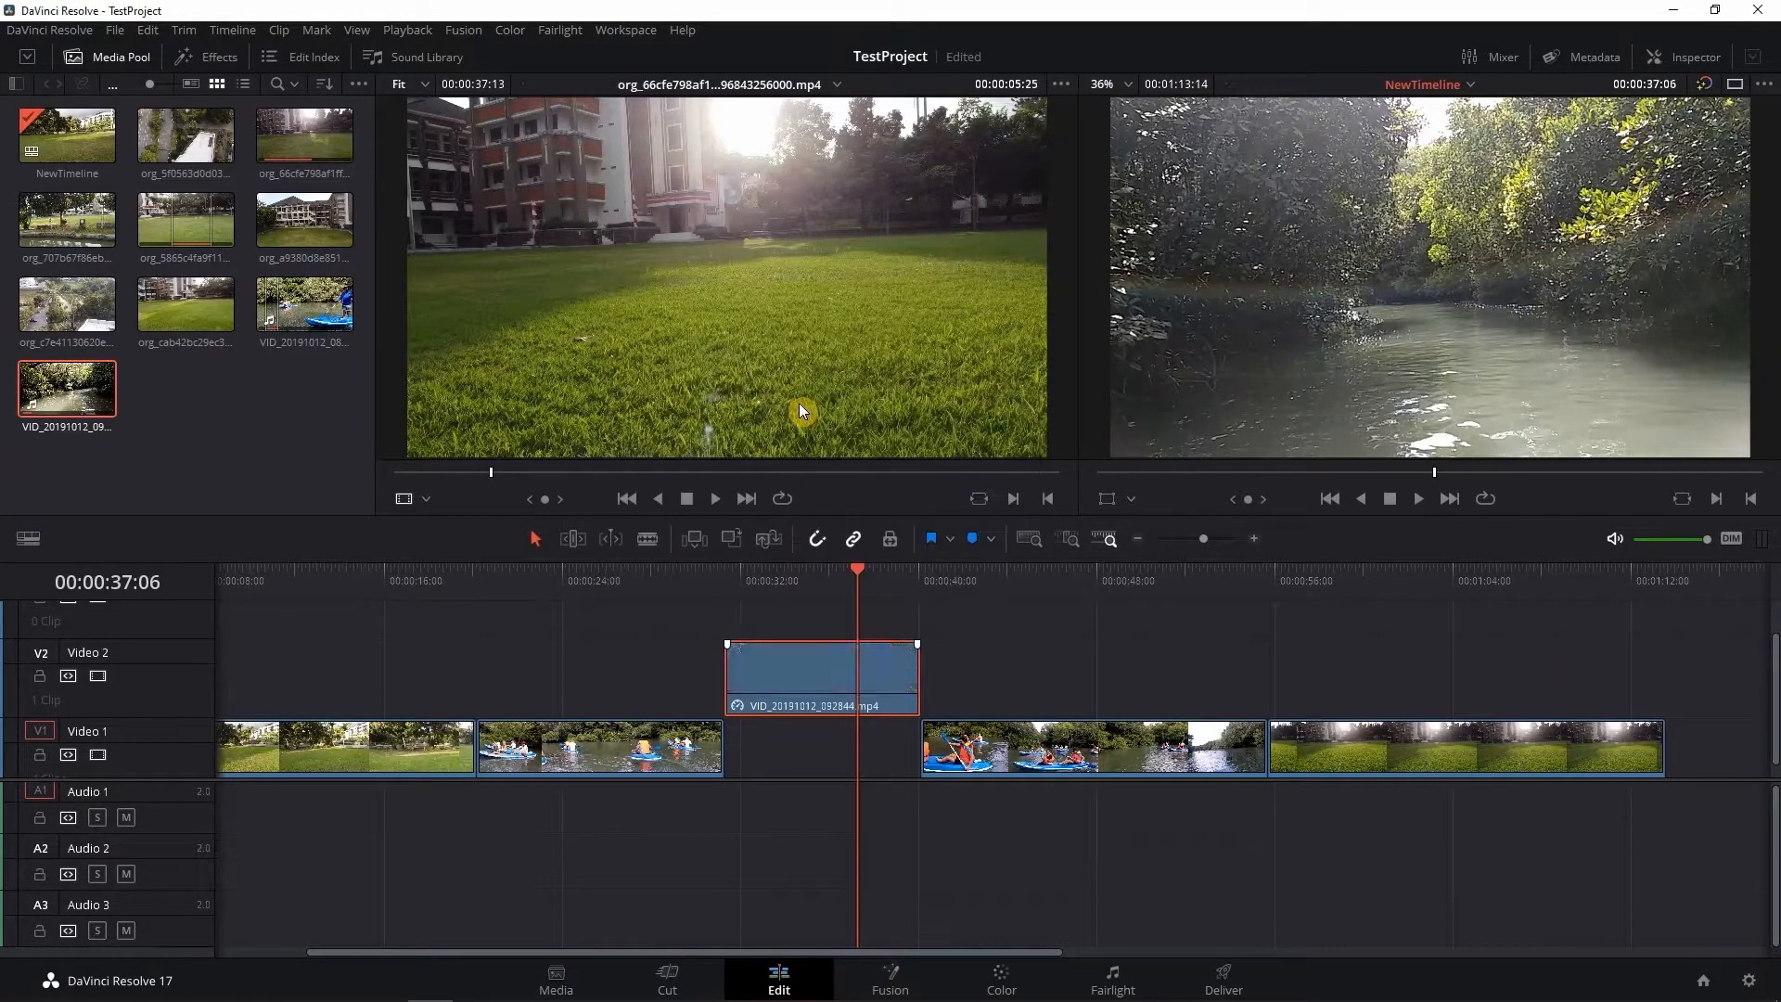
# Step: Play the sped-up Video 2 clip from its start to check its motion
pyautogui.moveTo(860, 573); pyautogui.dragTo(726, 599)
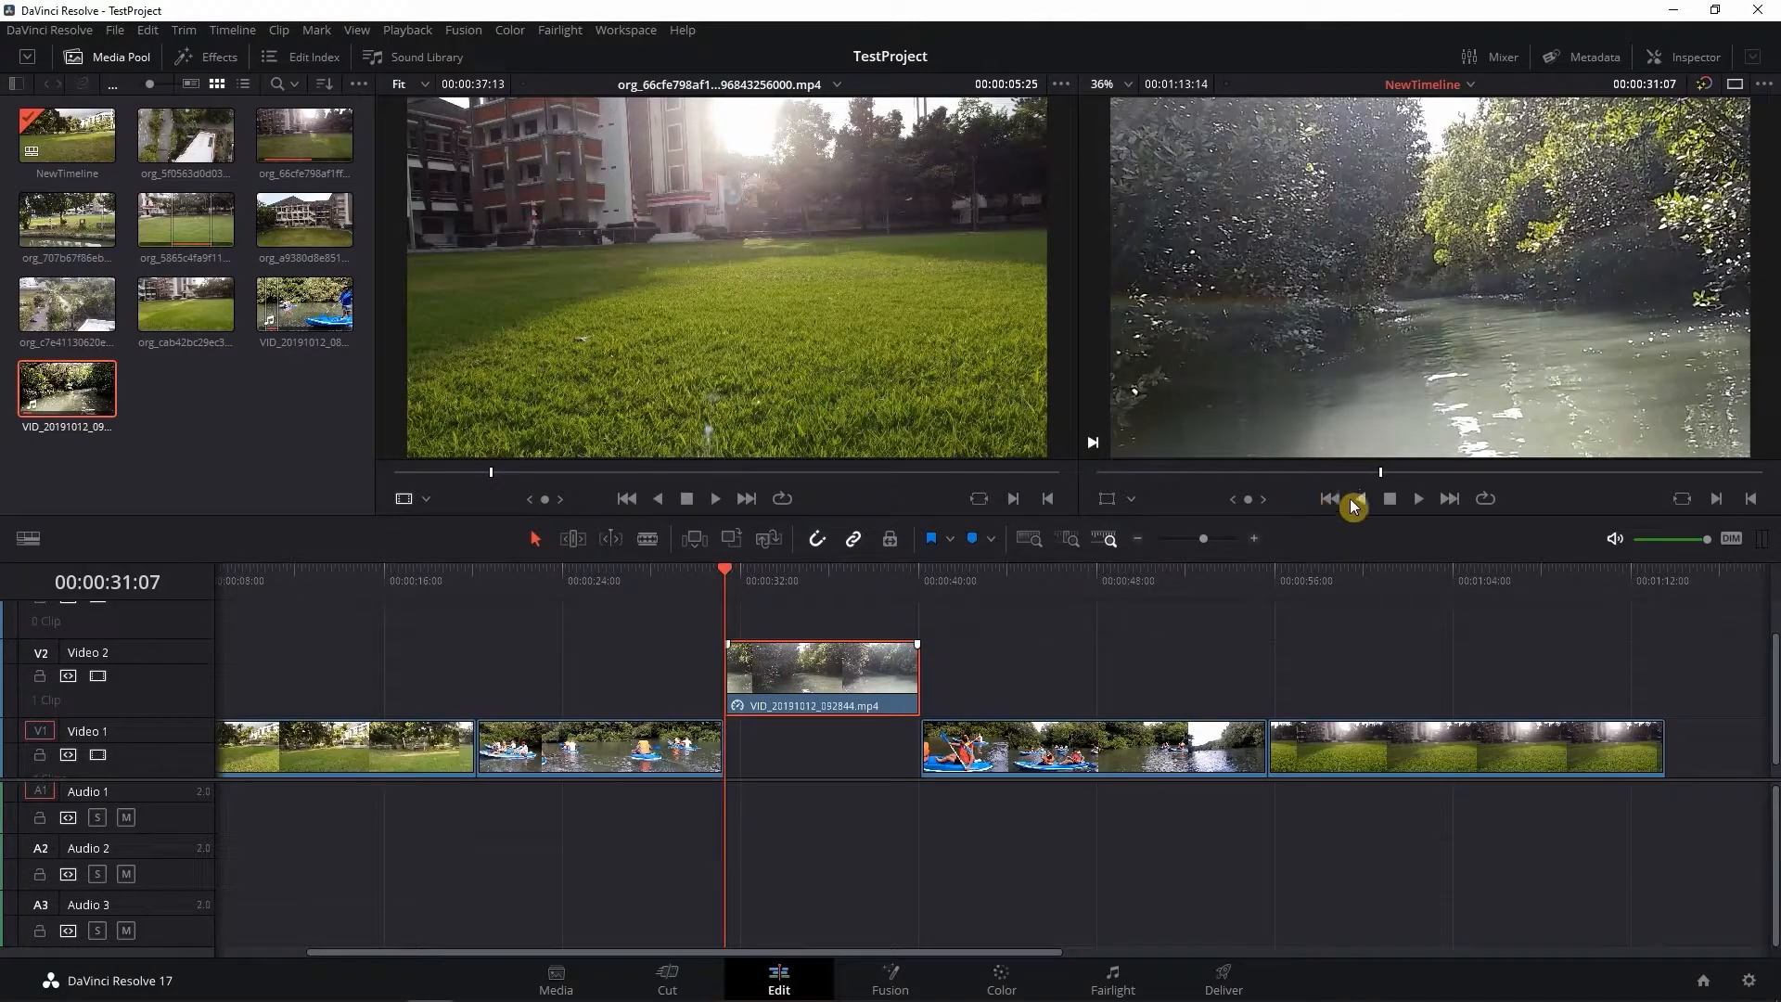
pyautogui.click(1425, 500)
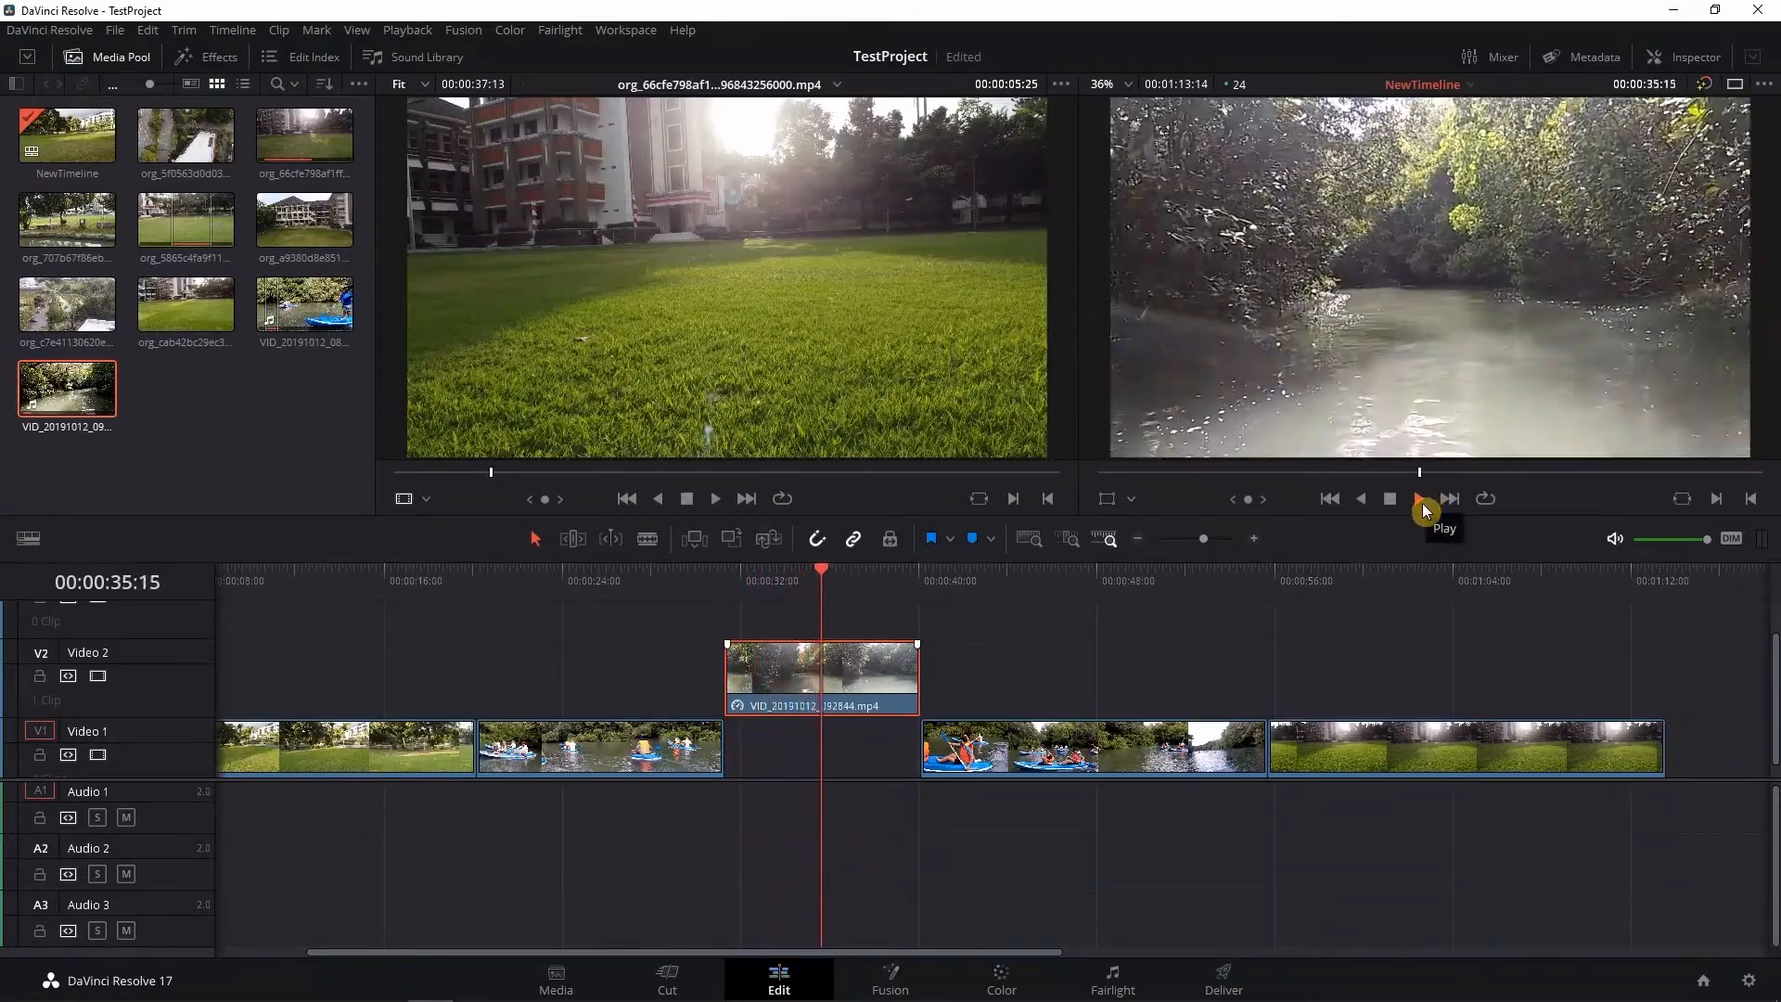
pyautogui.click(1388, 500)
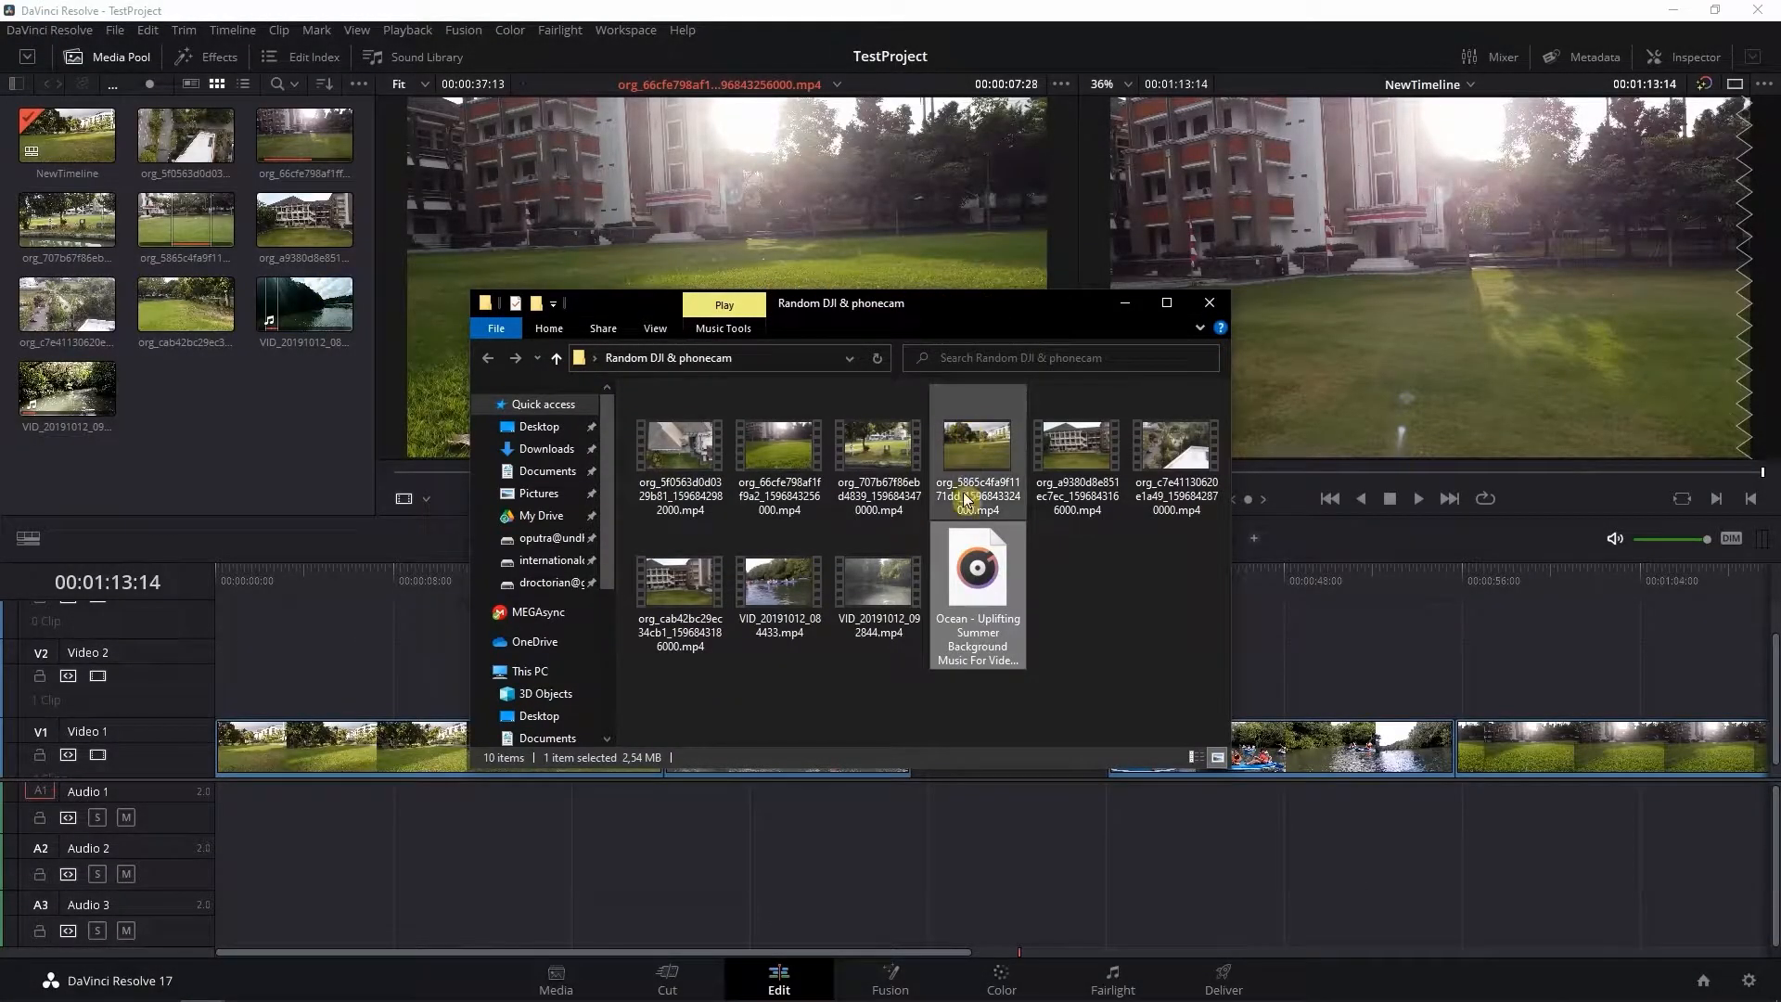
# Step: Import the Ocean - Uplifting Summer Background Music file from the Random DJI & phonecam folder into the media pool and load it in the source viewer
pyautogui.moveTo(979, 577); pyautogui.dragTo(197, 445)
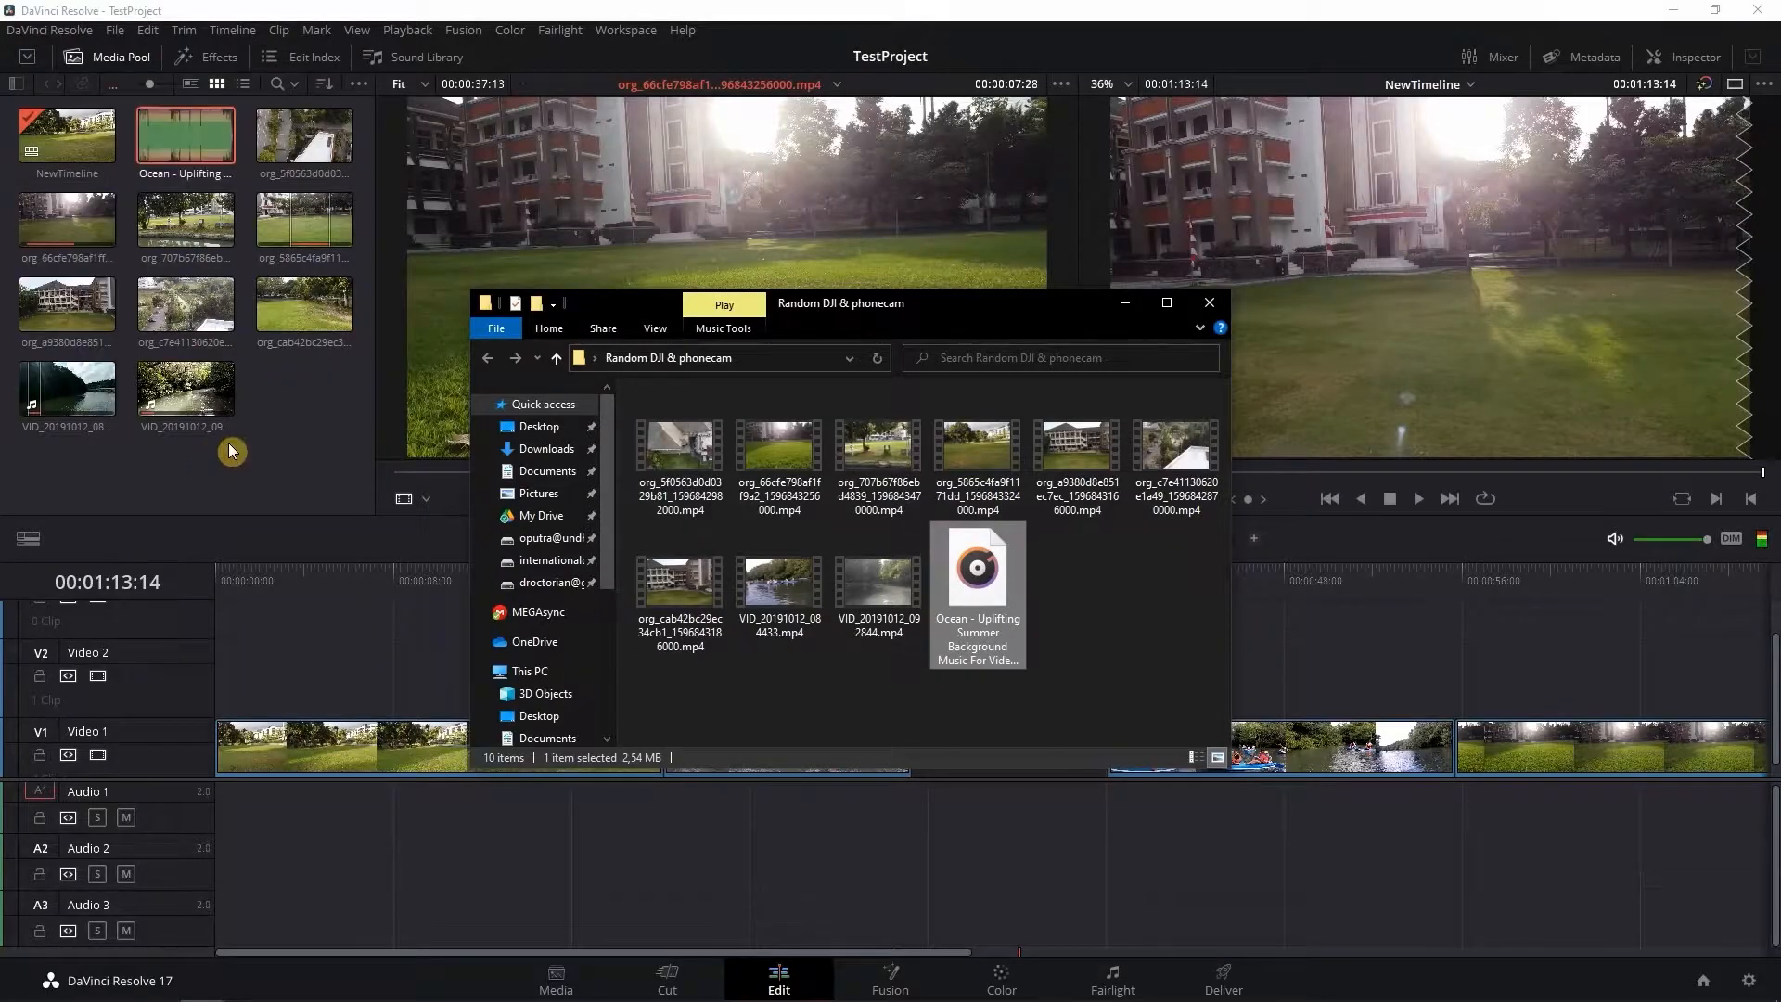
pyautogui.click(1131, 304)
pyautogui.click(190, 135)
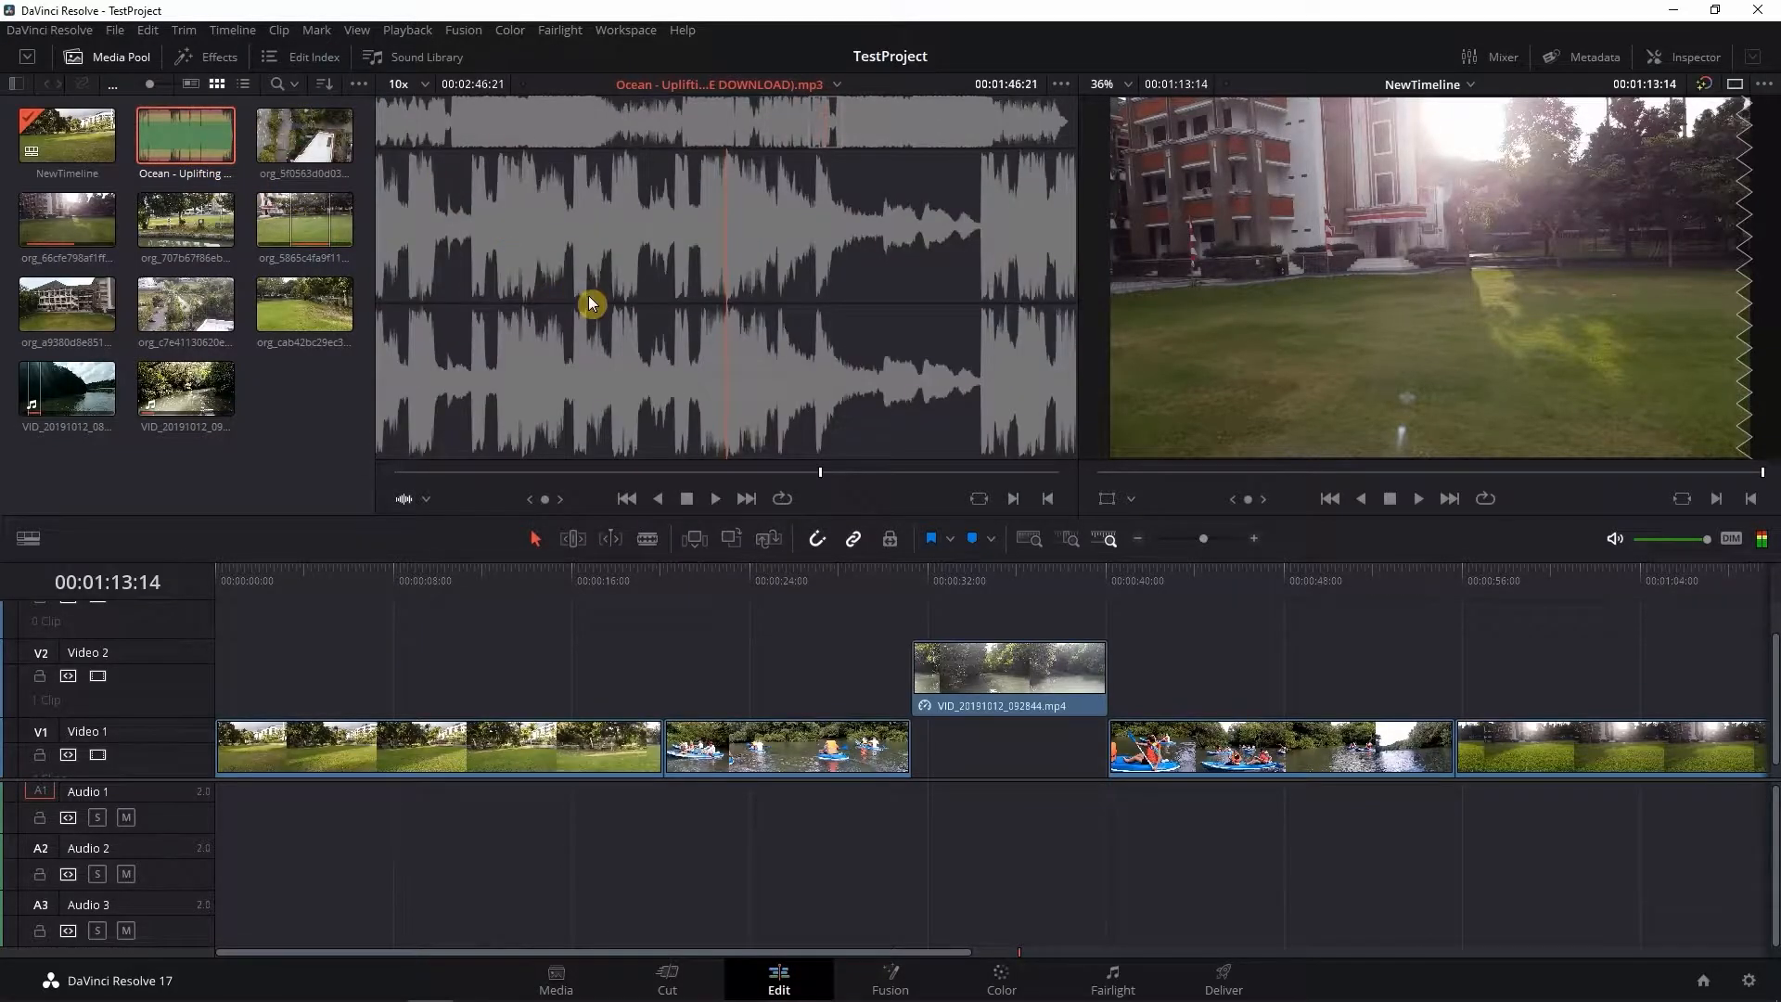
# Step: Listen to the opening seconds of the Ocean music in the source viewer
pyautogui.click(410, 473)
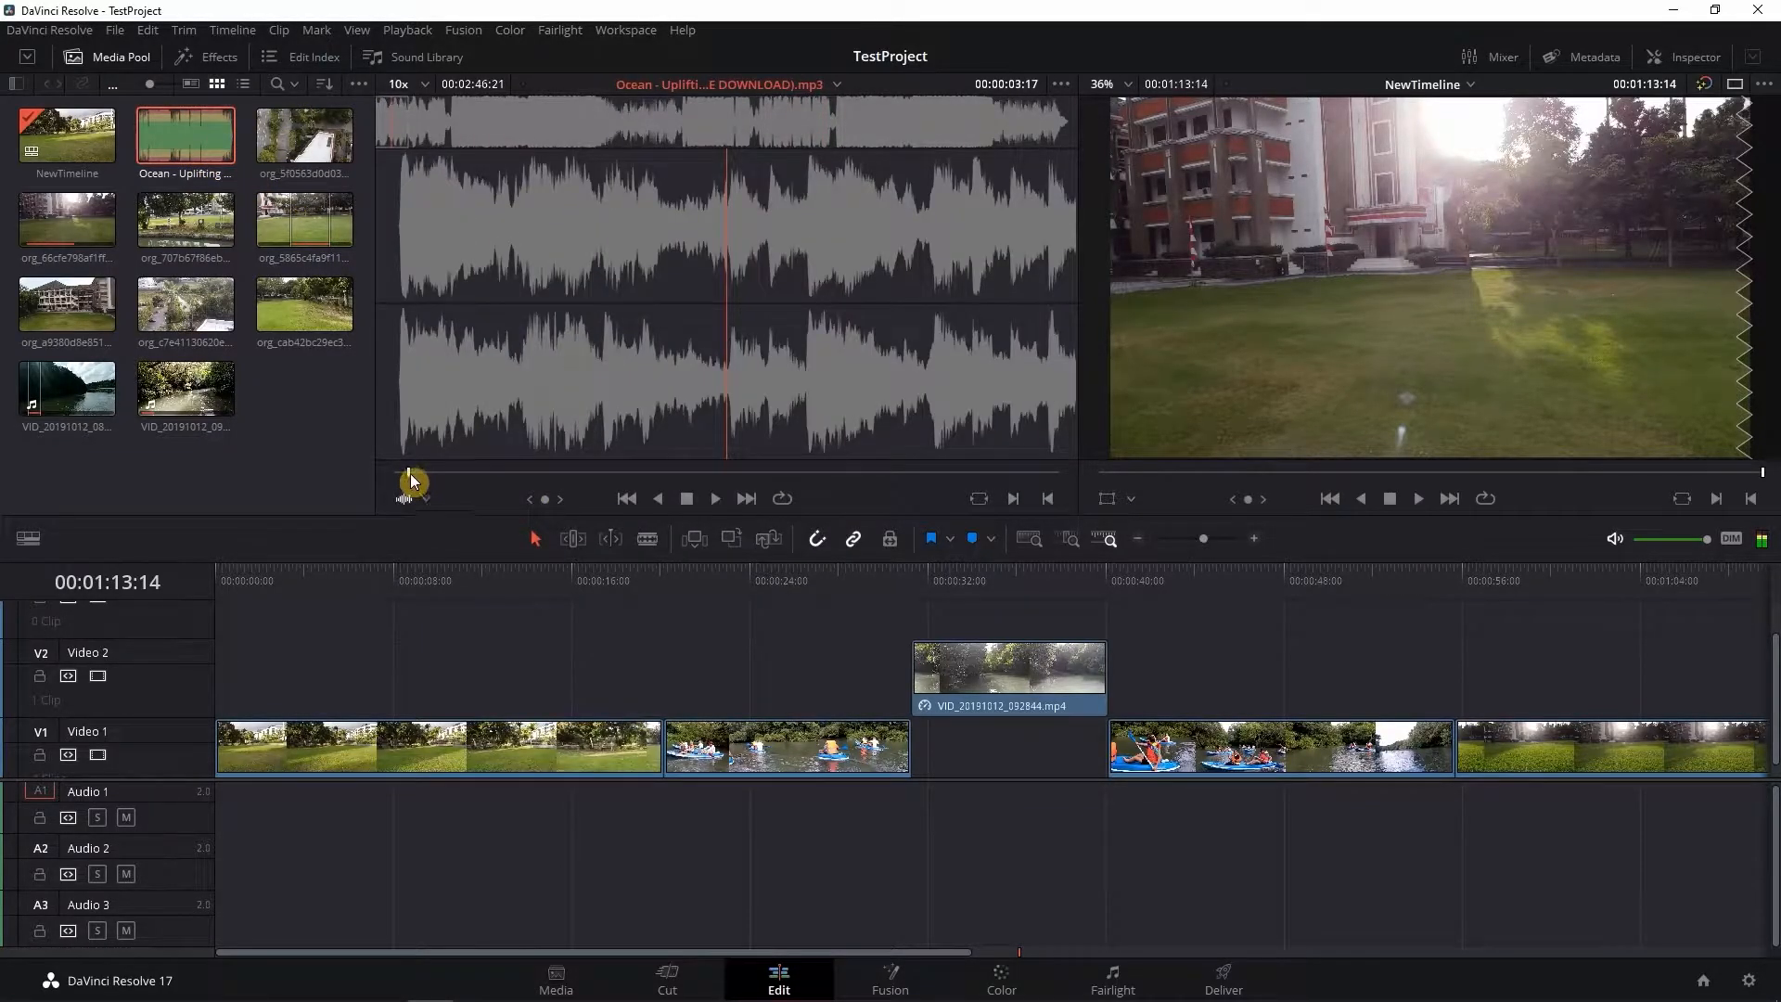
pyautogui.moveTo(412, 482); pyautogui.dragTo(405, 475)
pyautogui.click(715, 498)
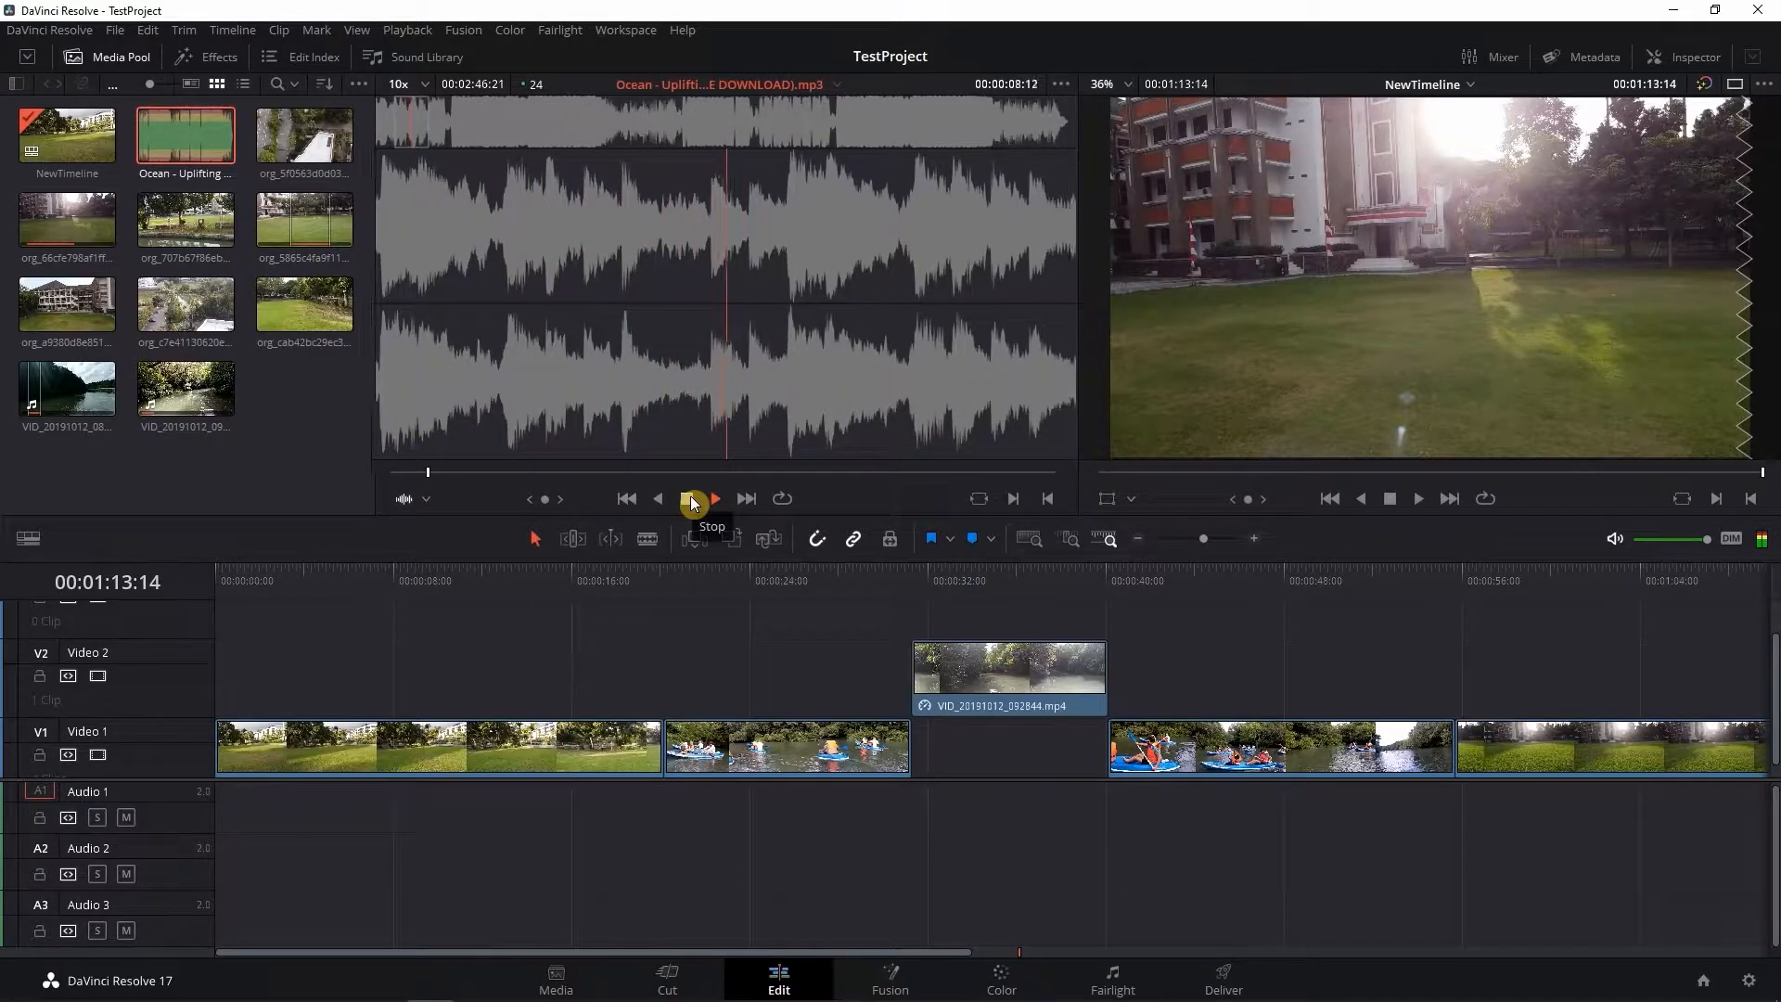
pyautogui.click(689, 501)
# Step: Mark a music range in the source viewer from about 00:00:08:03 to 00:00:57:00, and clear the in and out points
pyautogui.click(427, 472)
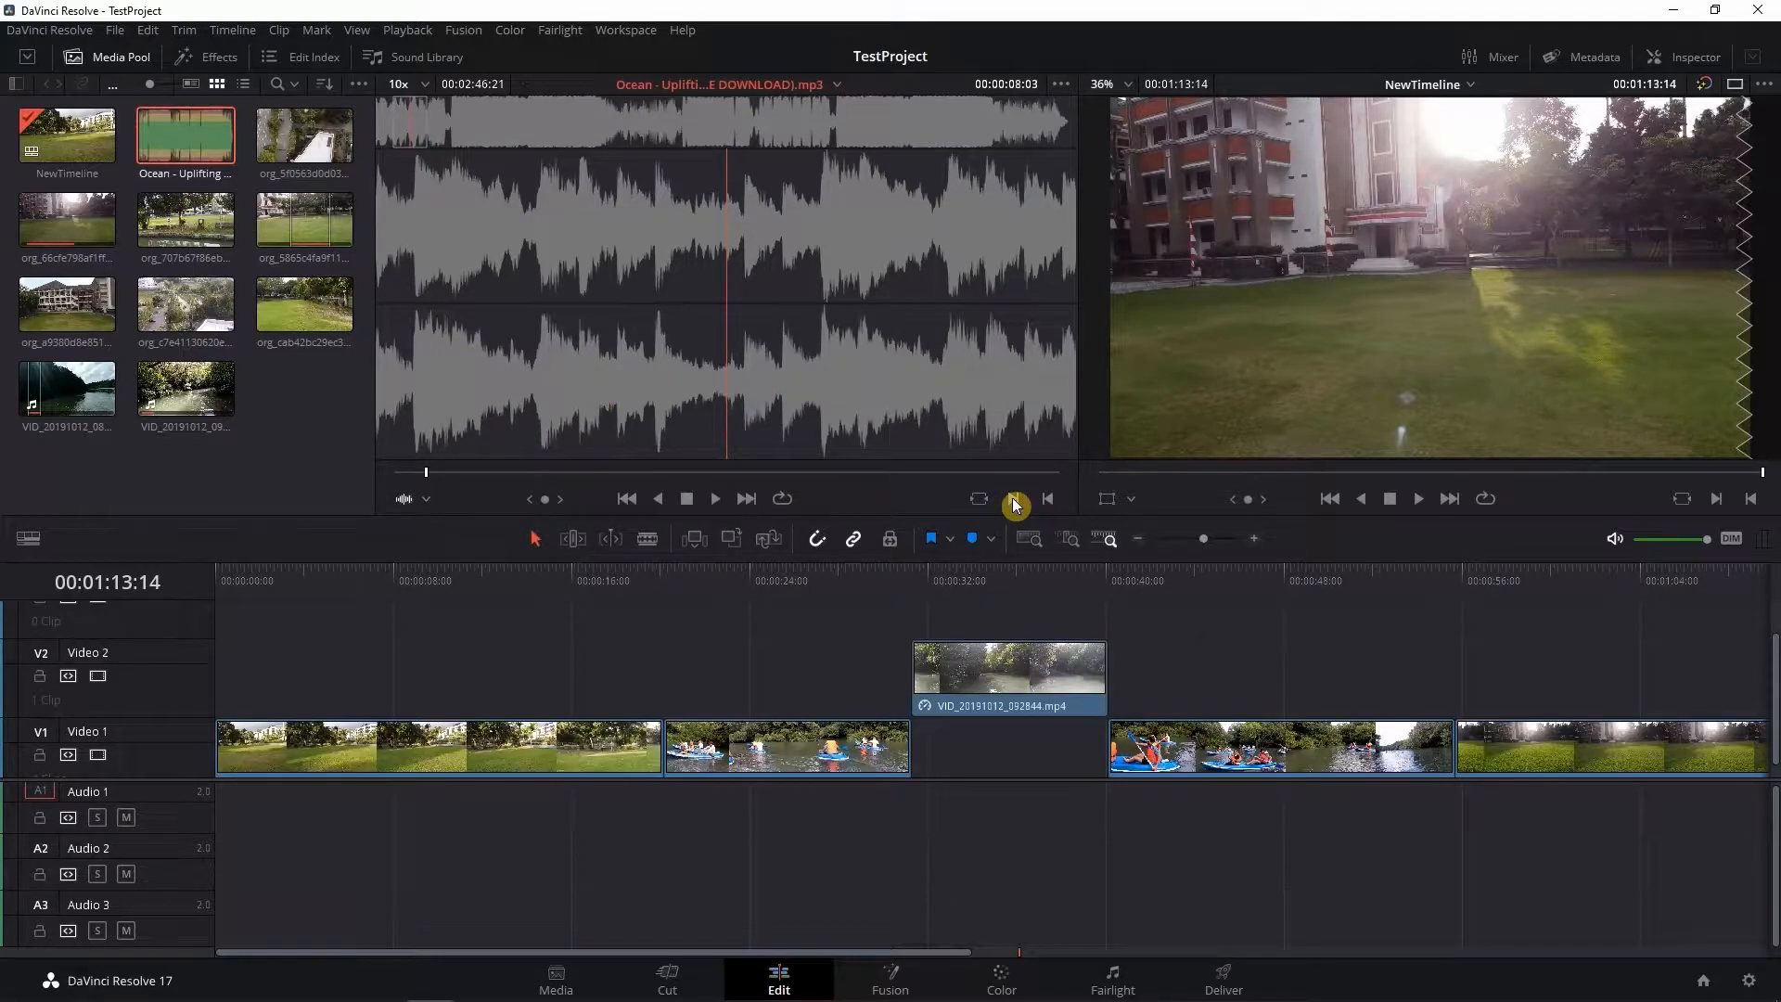
pyautogui.click(584, 475)
pyautogui.moveTo(585, 475); pyautogui.dragTo(621, 473)
pyautogui.click(1048, 501)
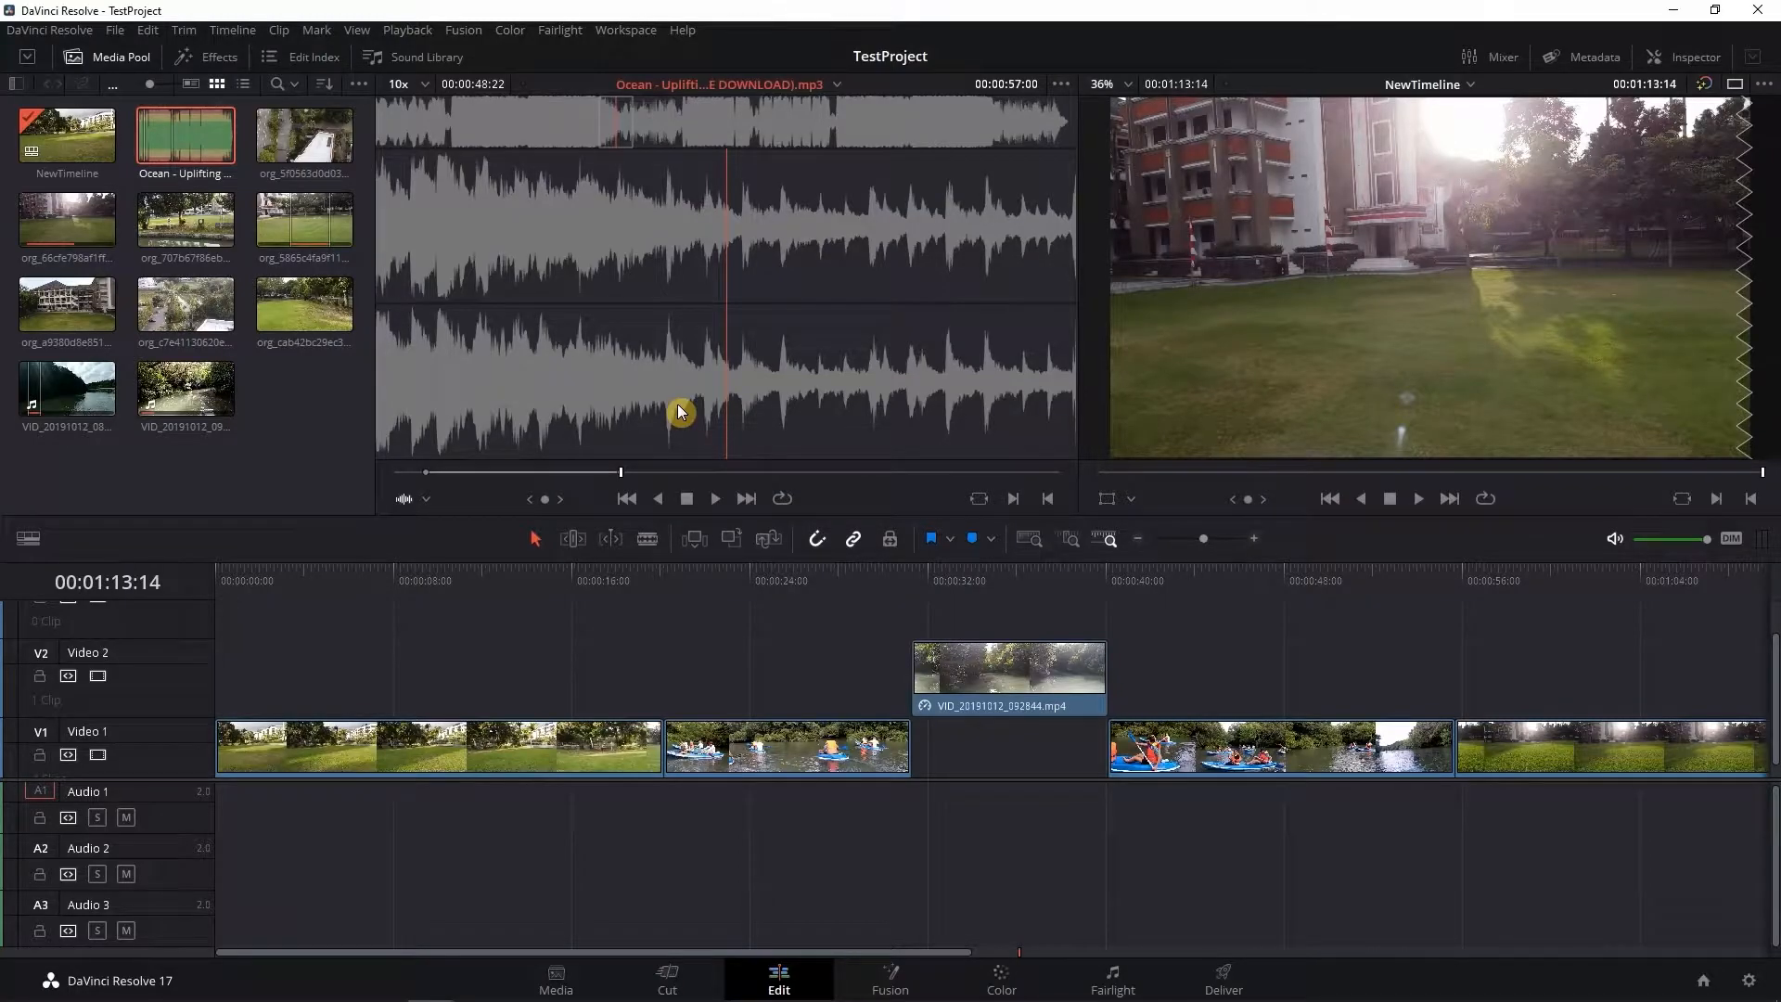
pyautogui.hotkey('alt', 'x')
# Step: Place the full Ocean music at the start of Audio 1 and move the Video 2 clip down into the Video 1 gap
pyautogui.moveTo(203, 121); pyautogui.dragTo(221, 794)
pyautogui.moveTo(1005, 669); pyautogui.dragTo(1020, 747)
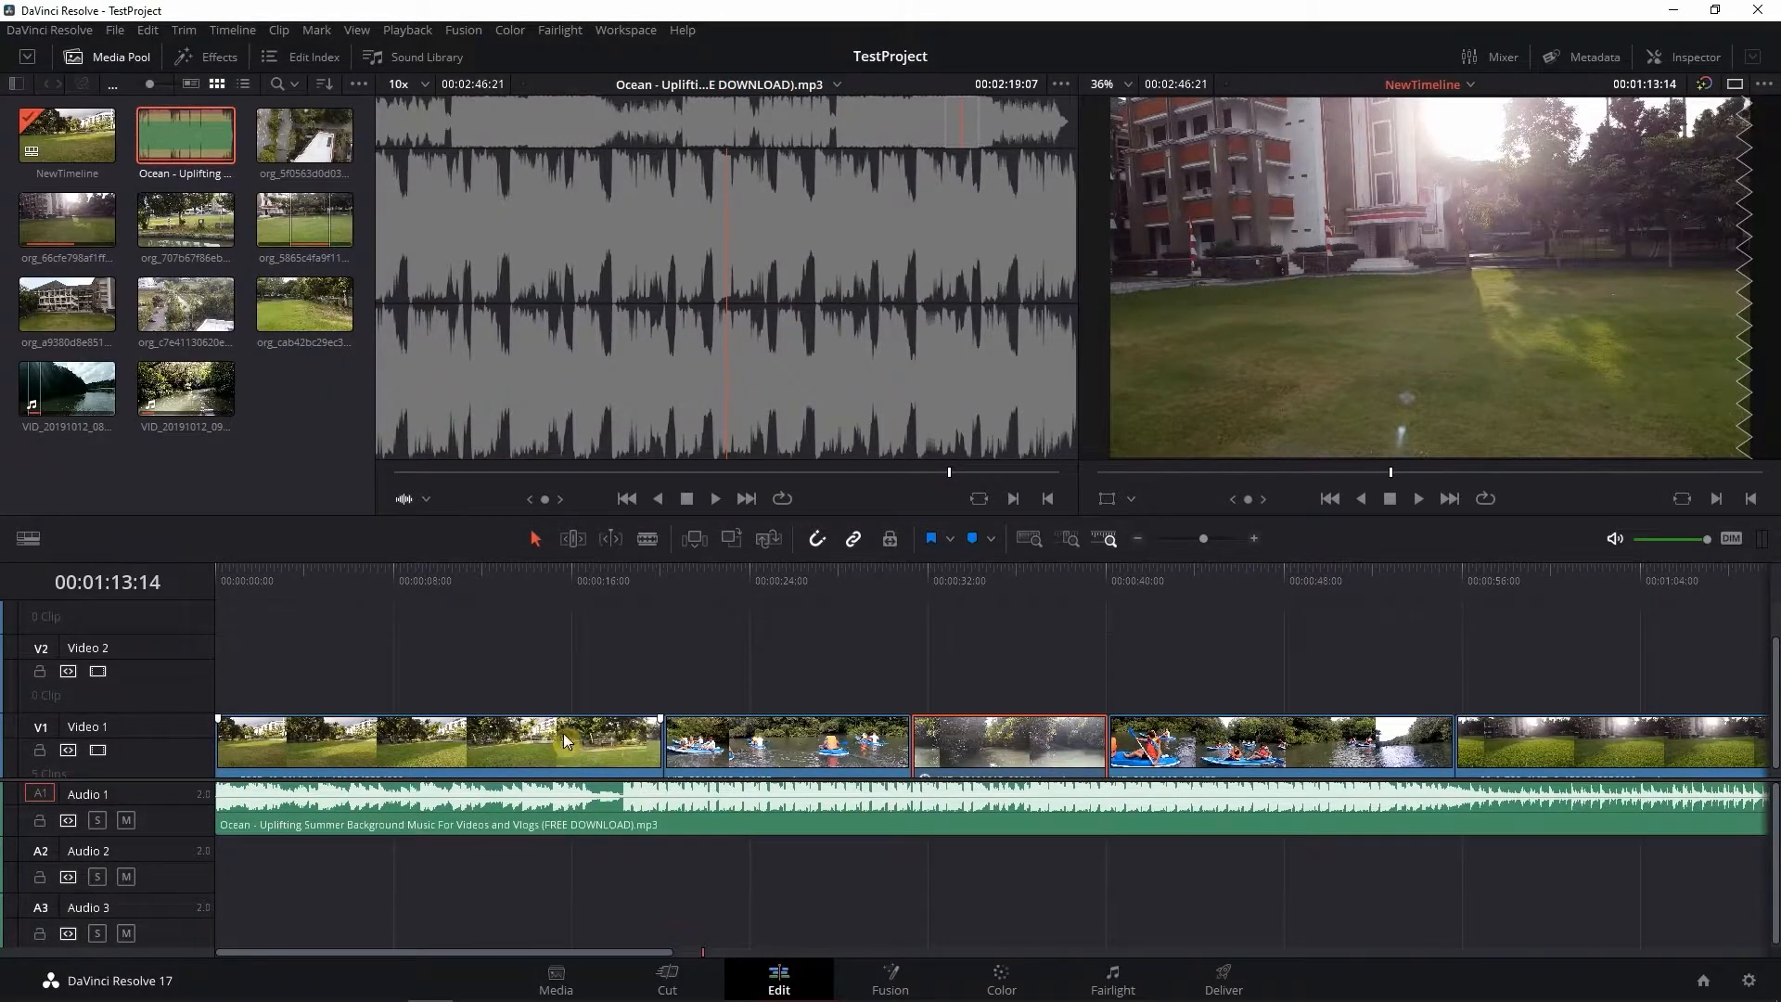
# Step: Play the timeline with the music from the start, and check later sections up to the end of the last video clip
pyautogui.click(1329, 498)
pyautogui.click(1419, 505)
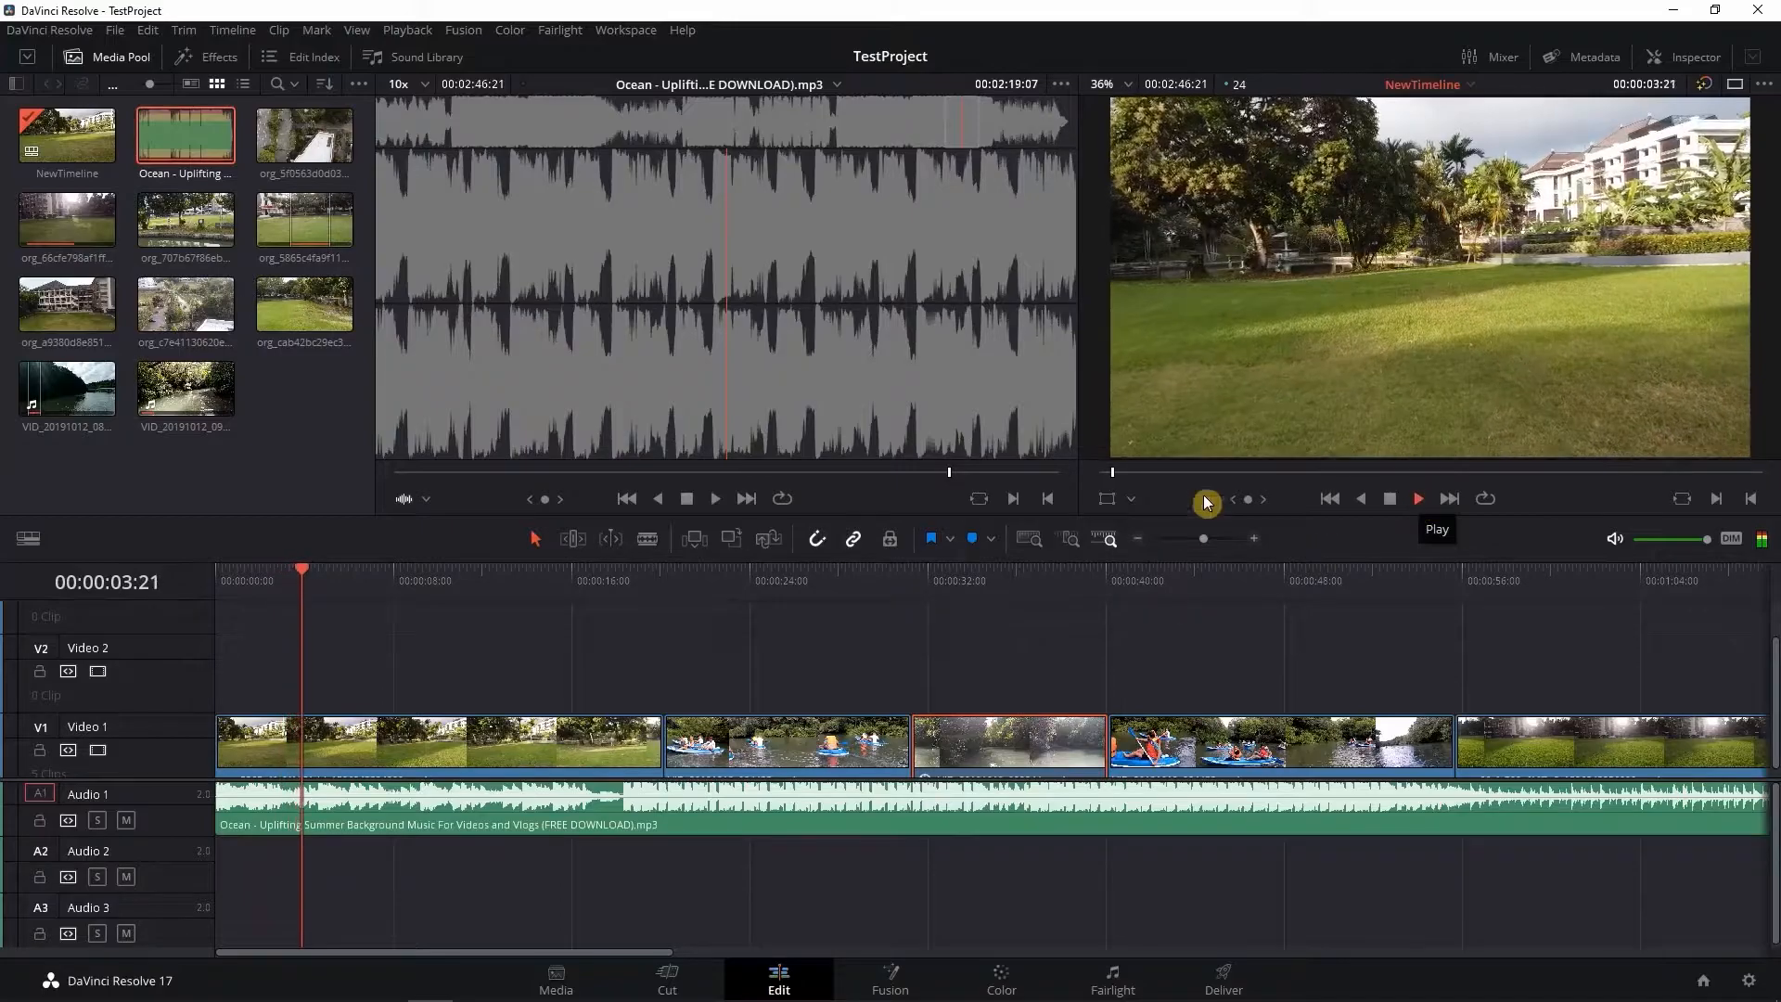
pyautogui.click(1291, 472)
pyautogui.click(1439, 472)
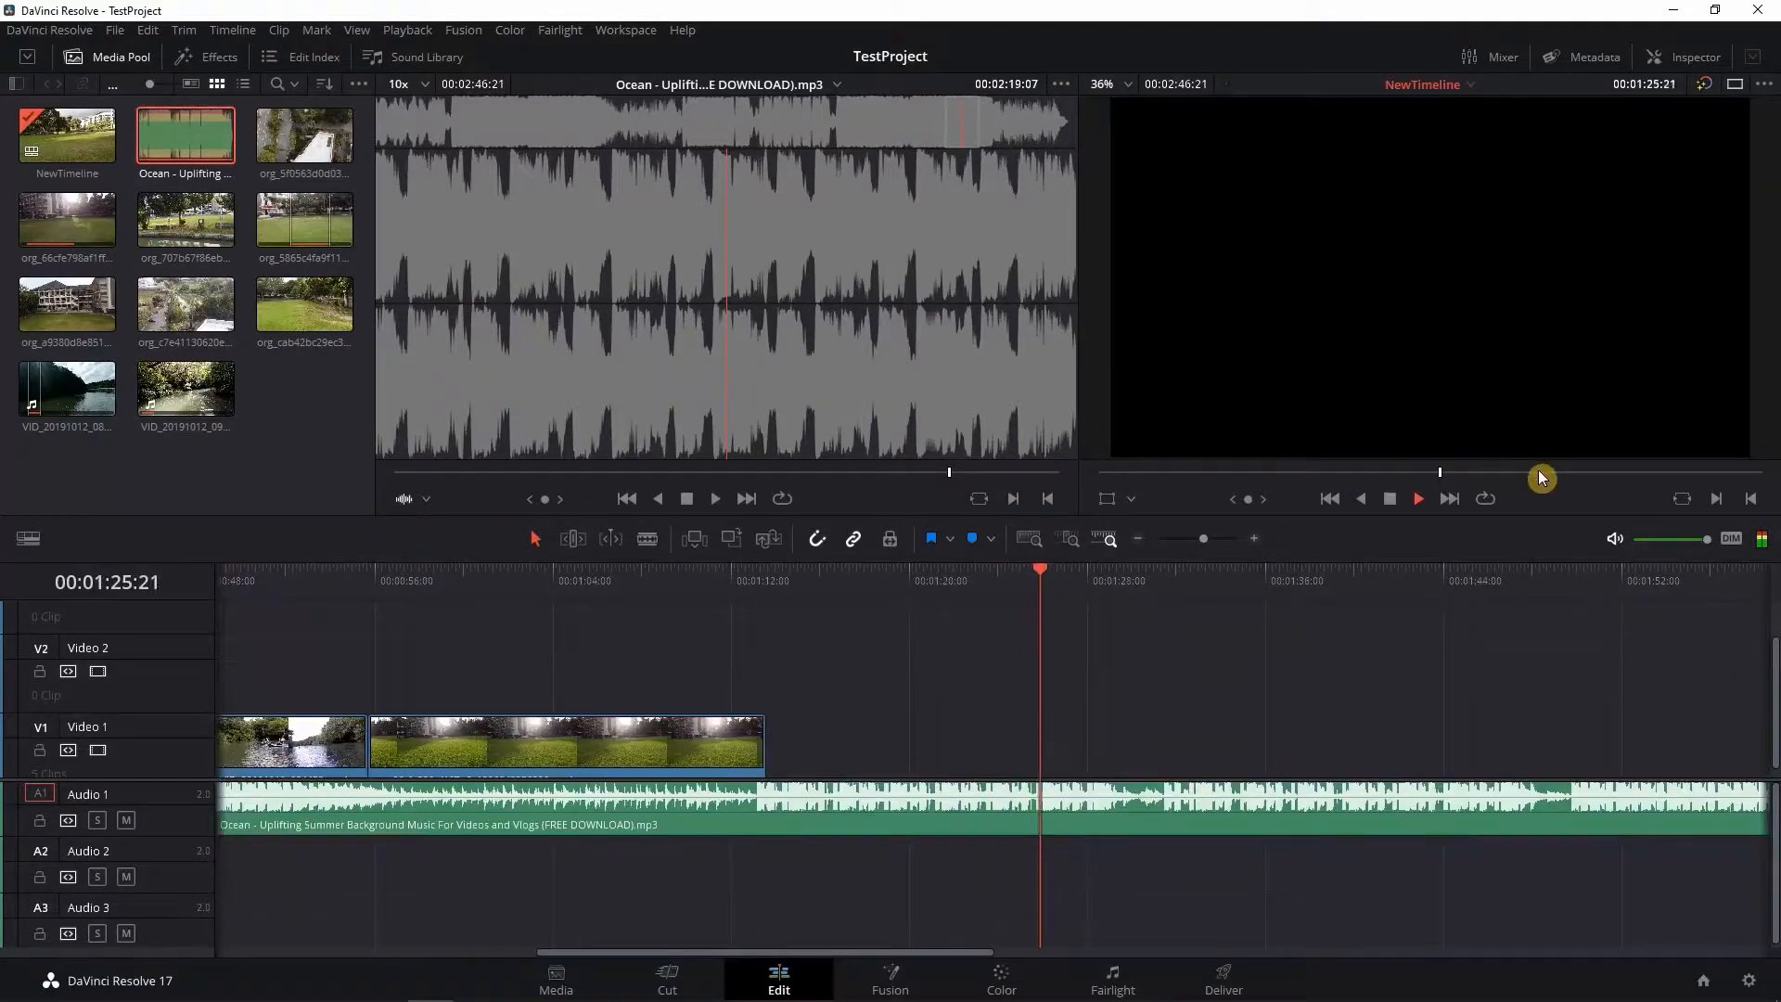
pyautogui.click(1214, 473)
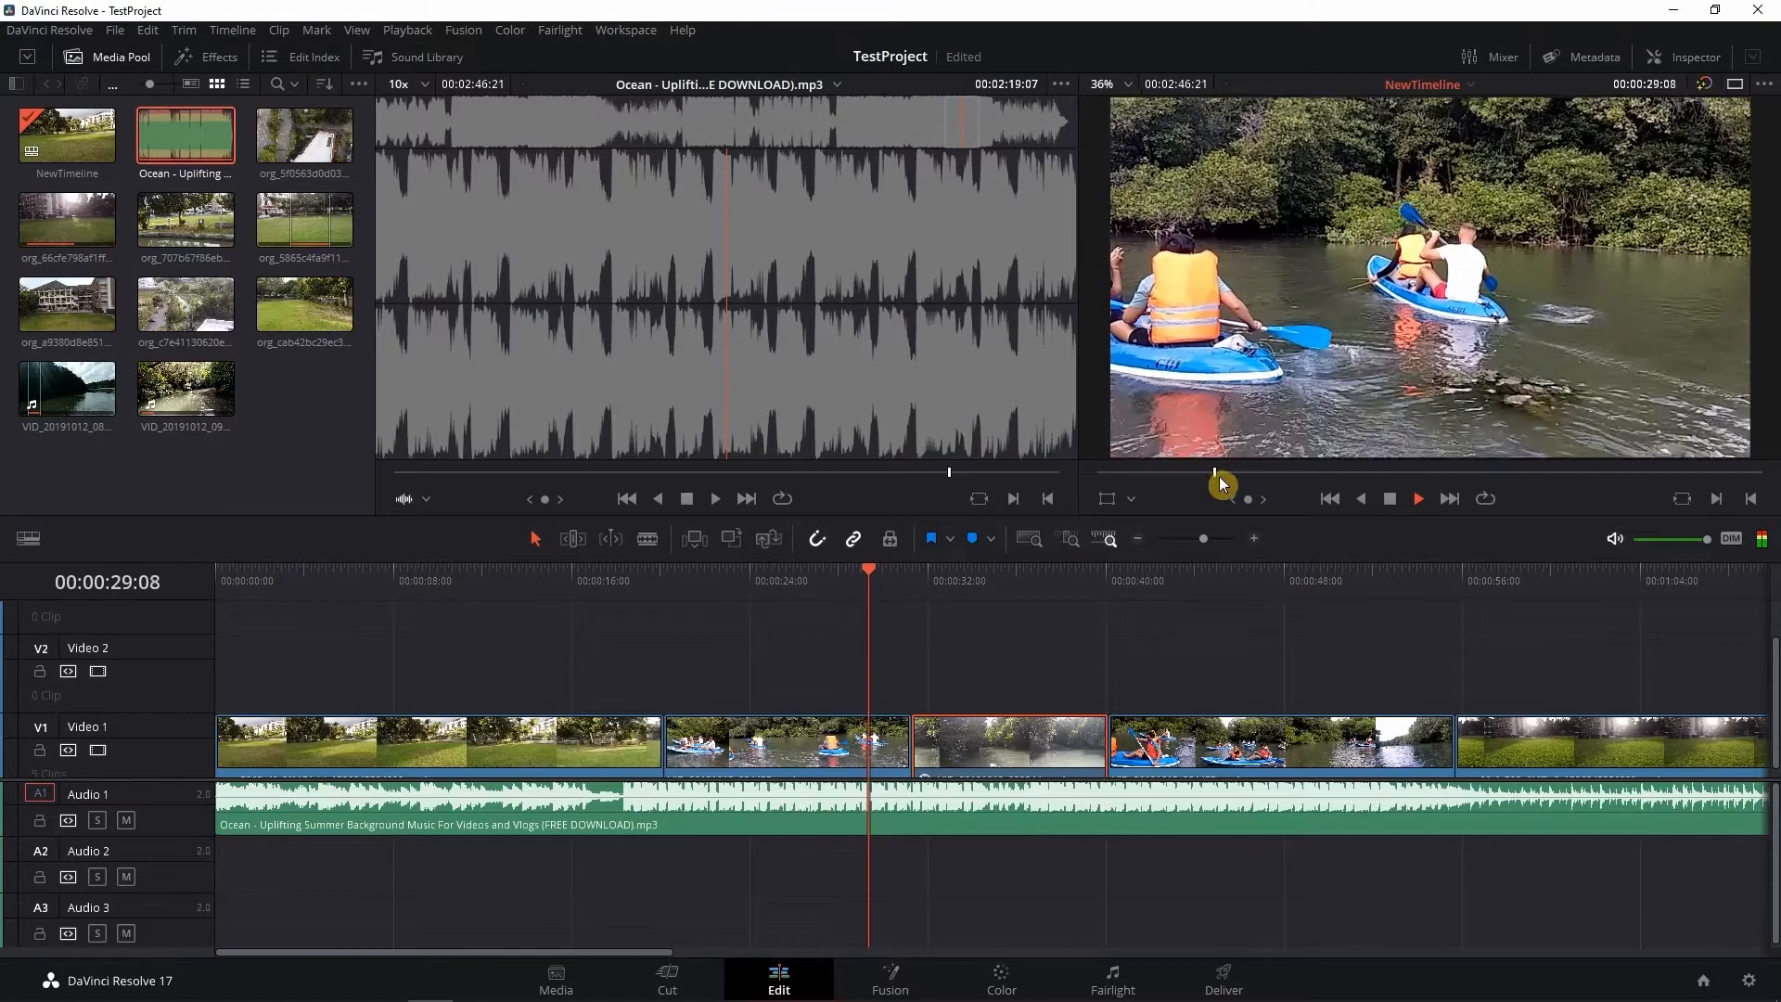
pyautogui.click(1389, 499)
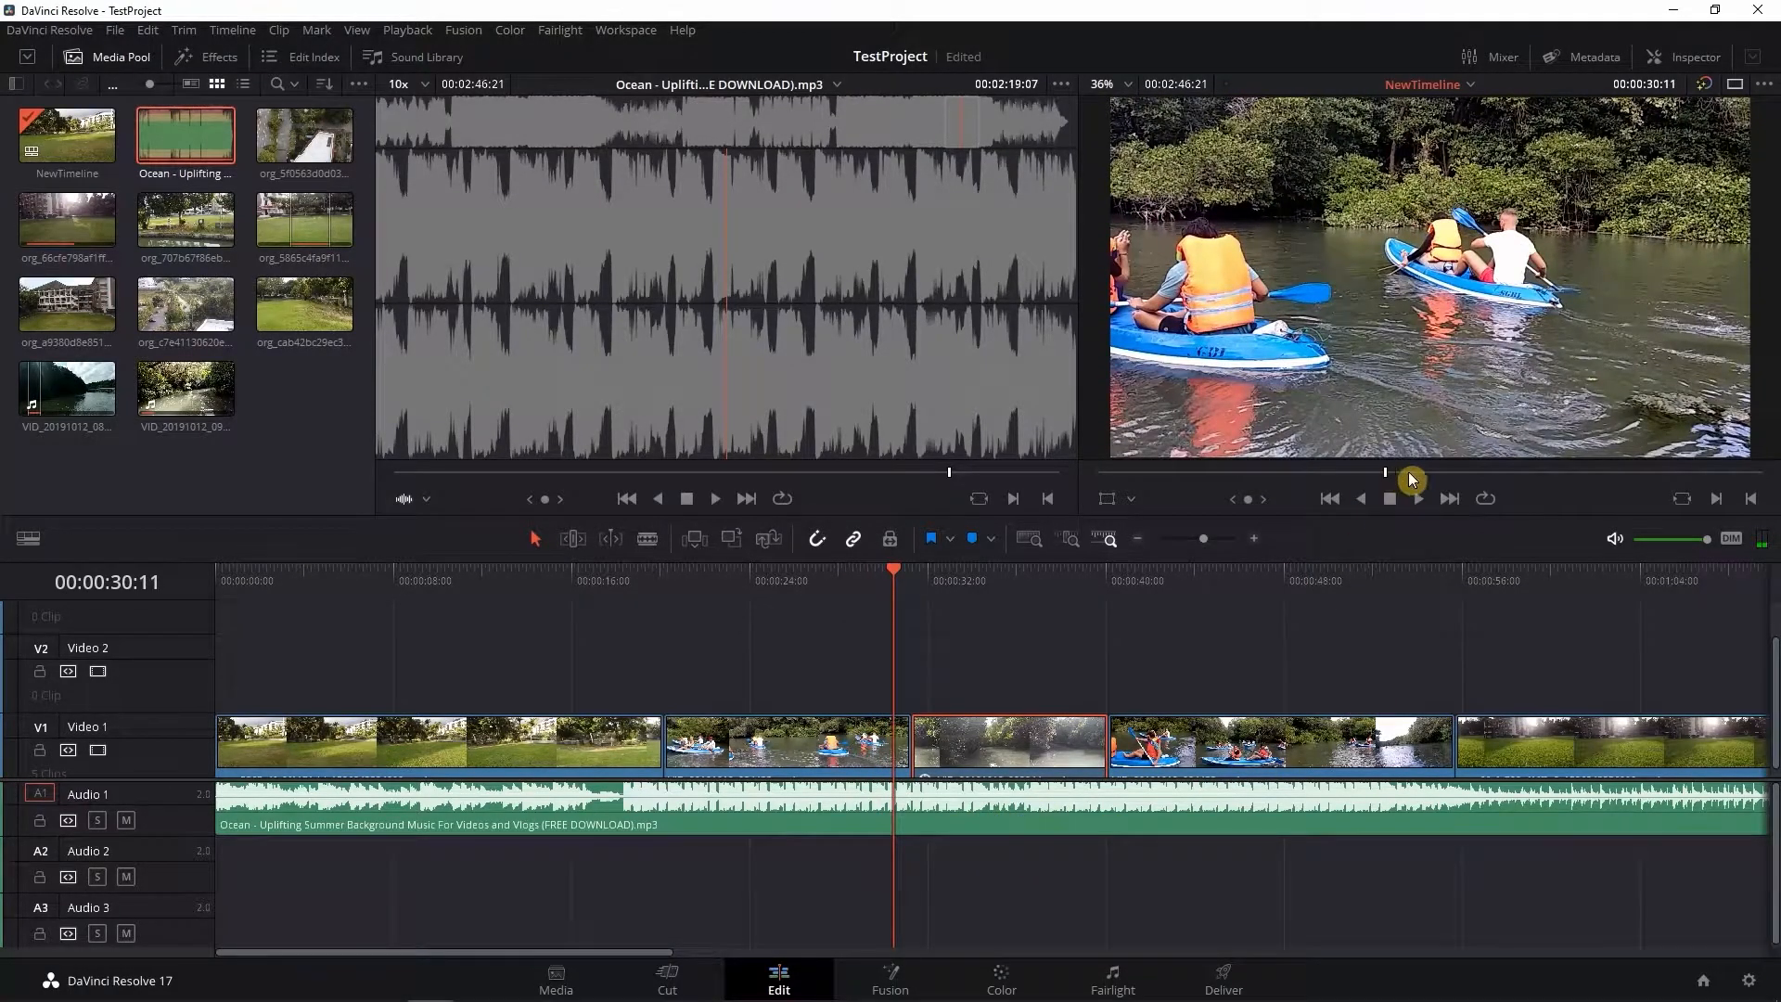
pyautogui.click(1431, 474)
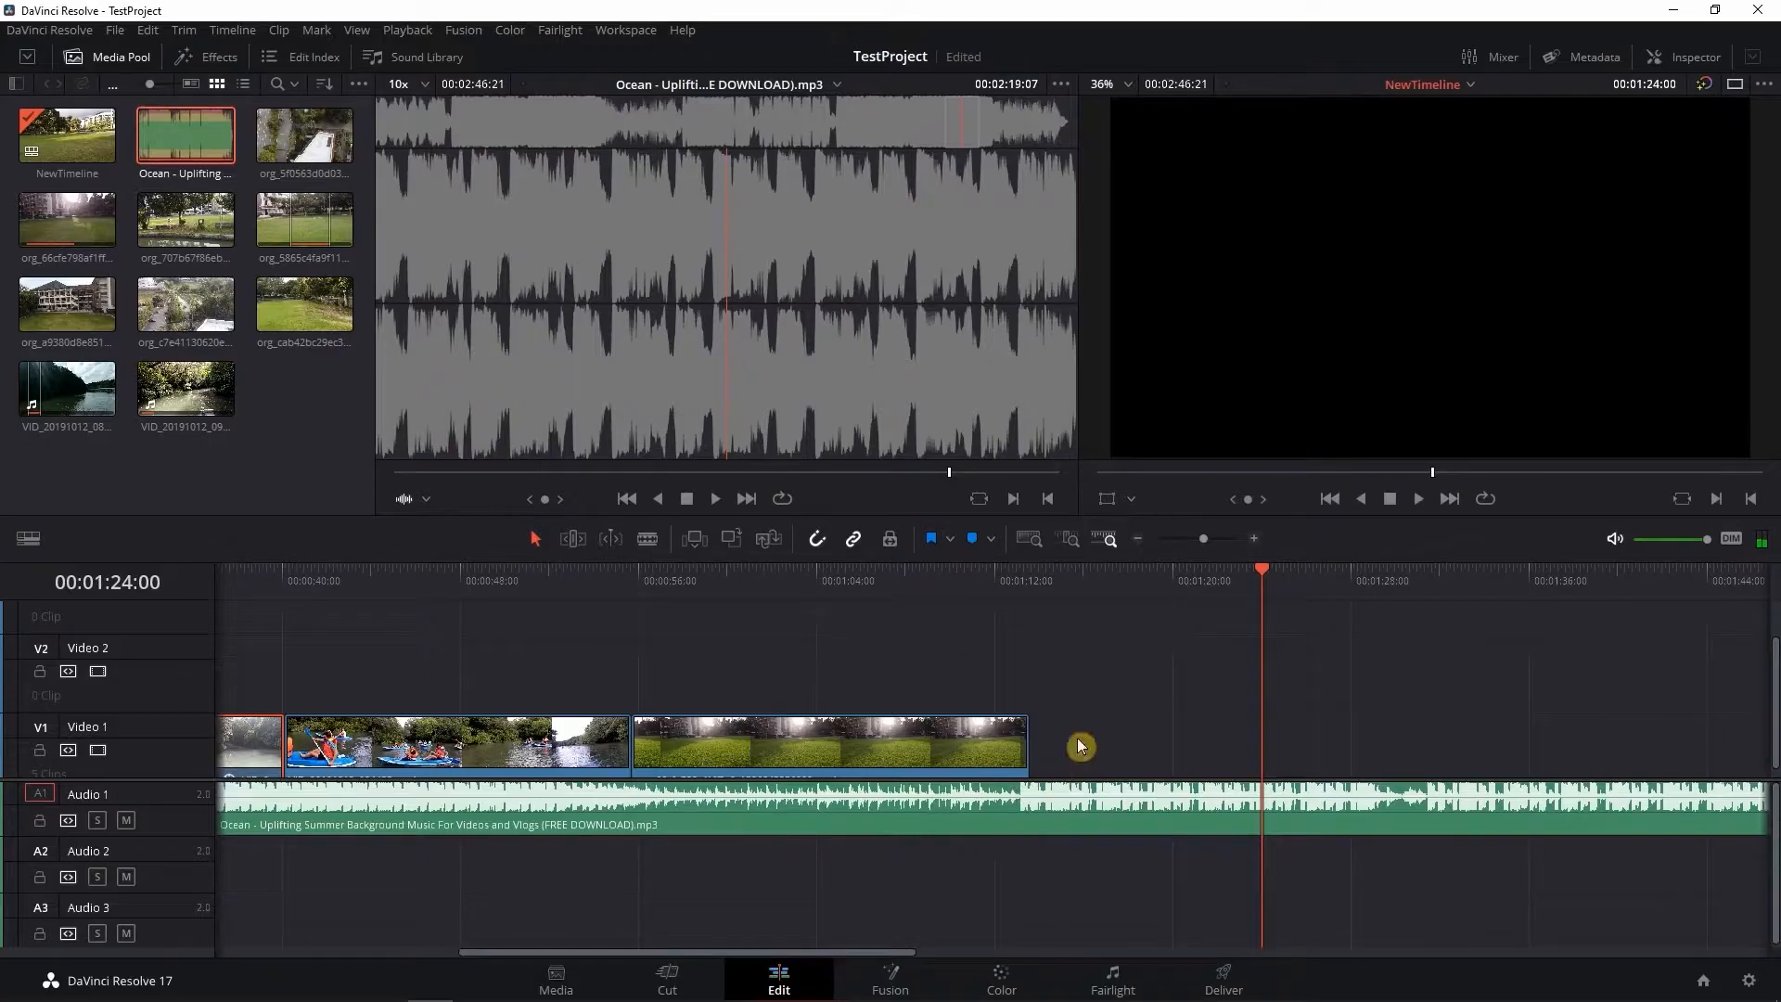
pyautogui.moveTo(1261, 570); pyautogui.dragTo(1011, 620)
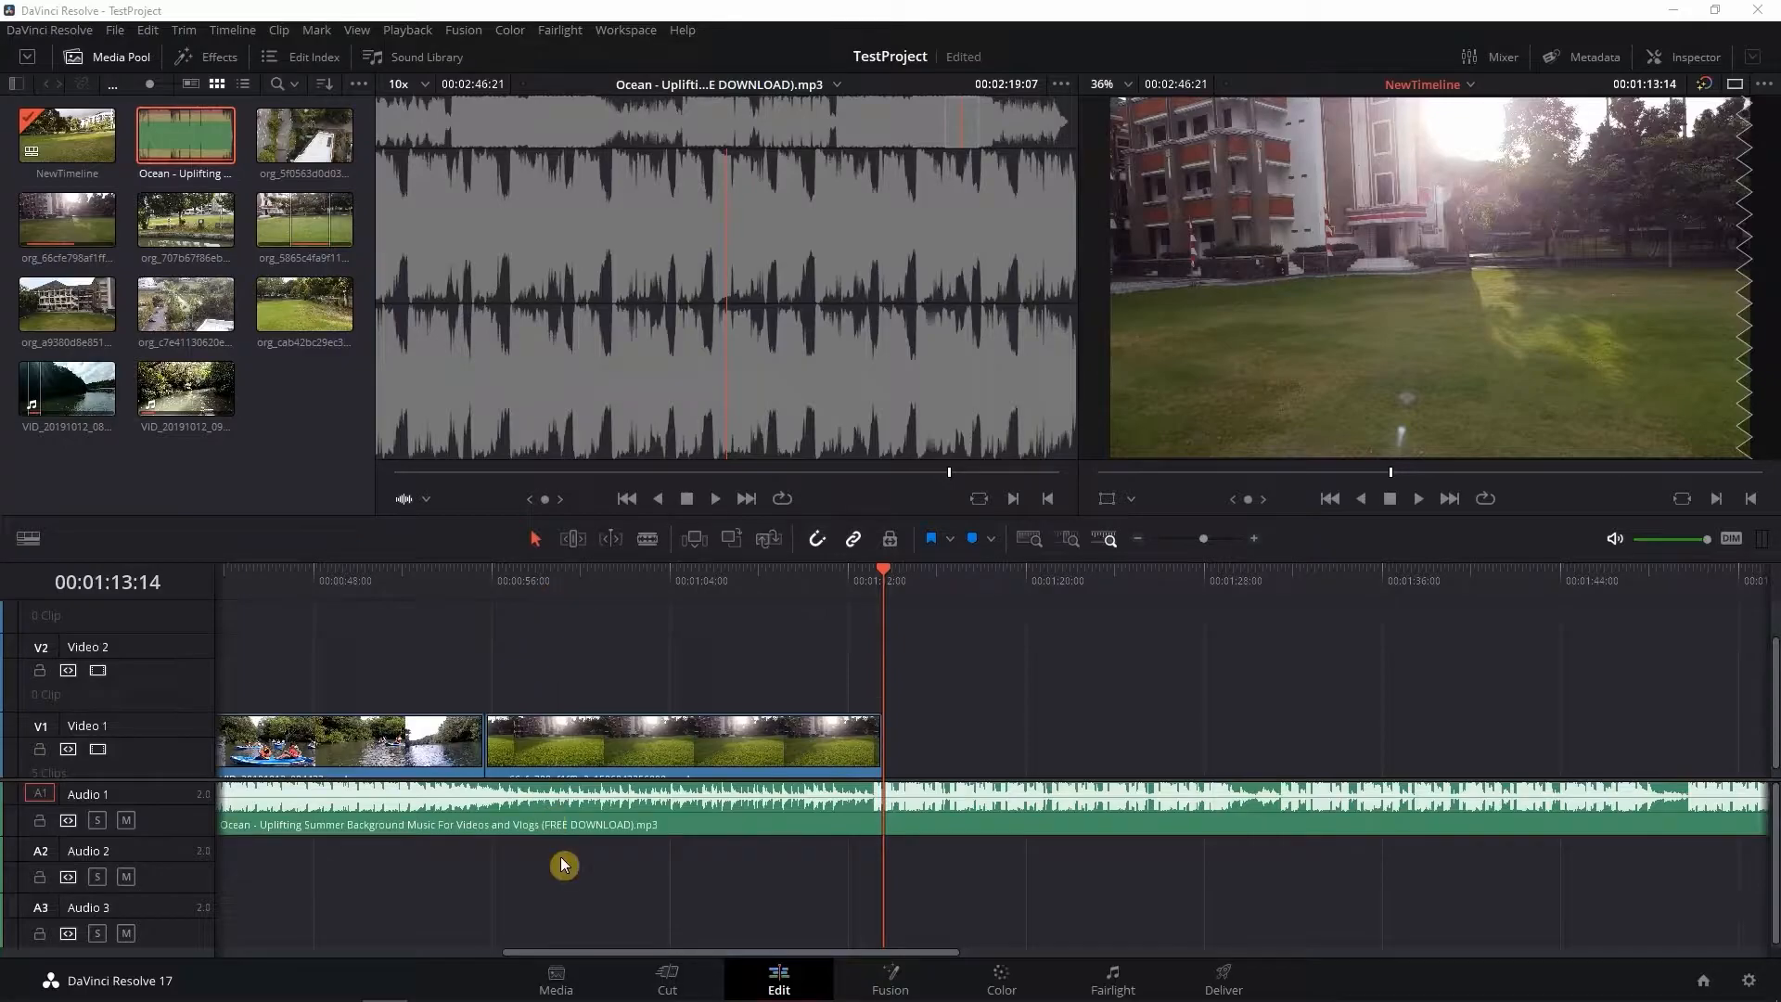
# Step: Add a Cross Dissolve video transition at the cut between the first and second clips on Video 1
pyautogui.moveTo(574, 958); pyautogui.dragTo(247, 954)
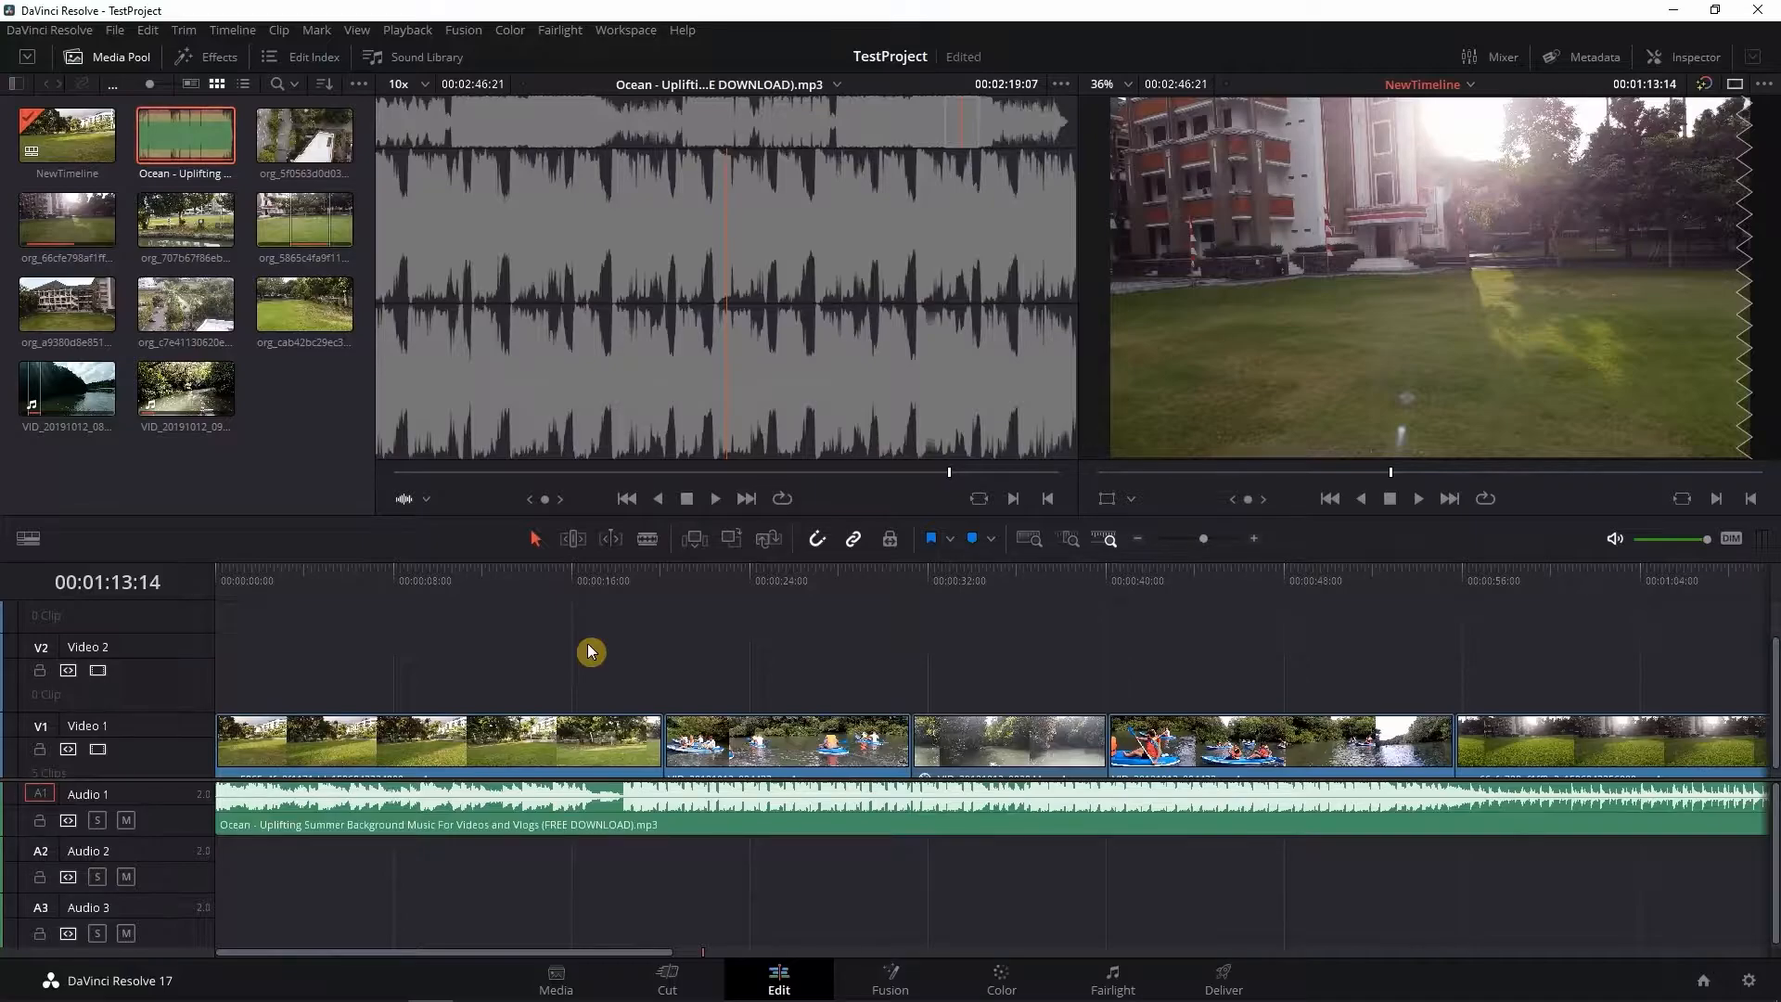
pyautogui.click(227, 62)
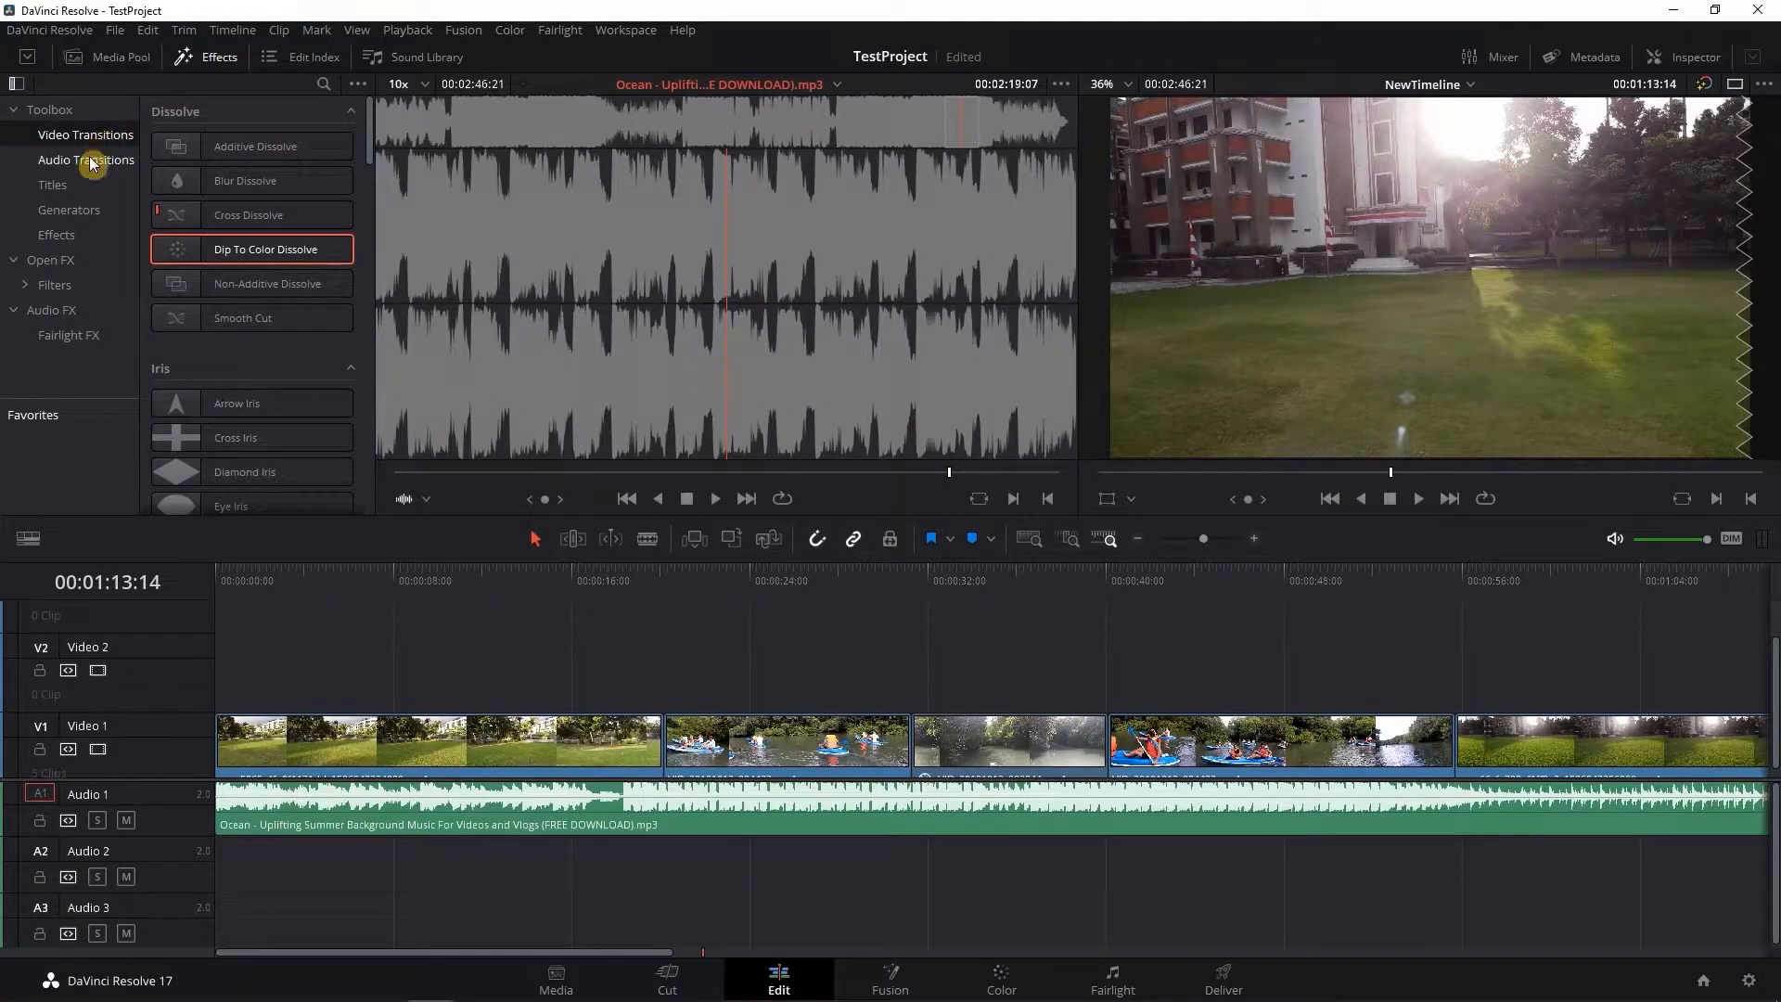
pyautogui.click(90, 163)
pyautogui.click(87, 136)
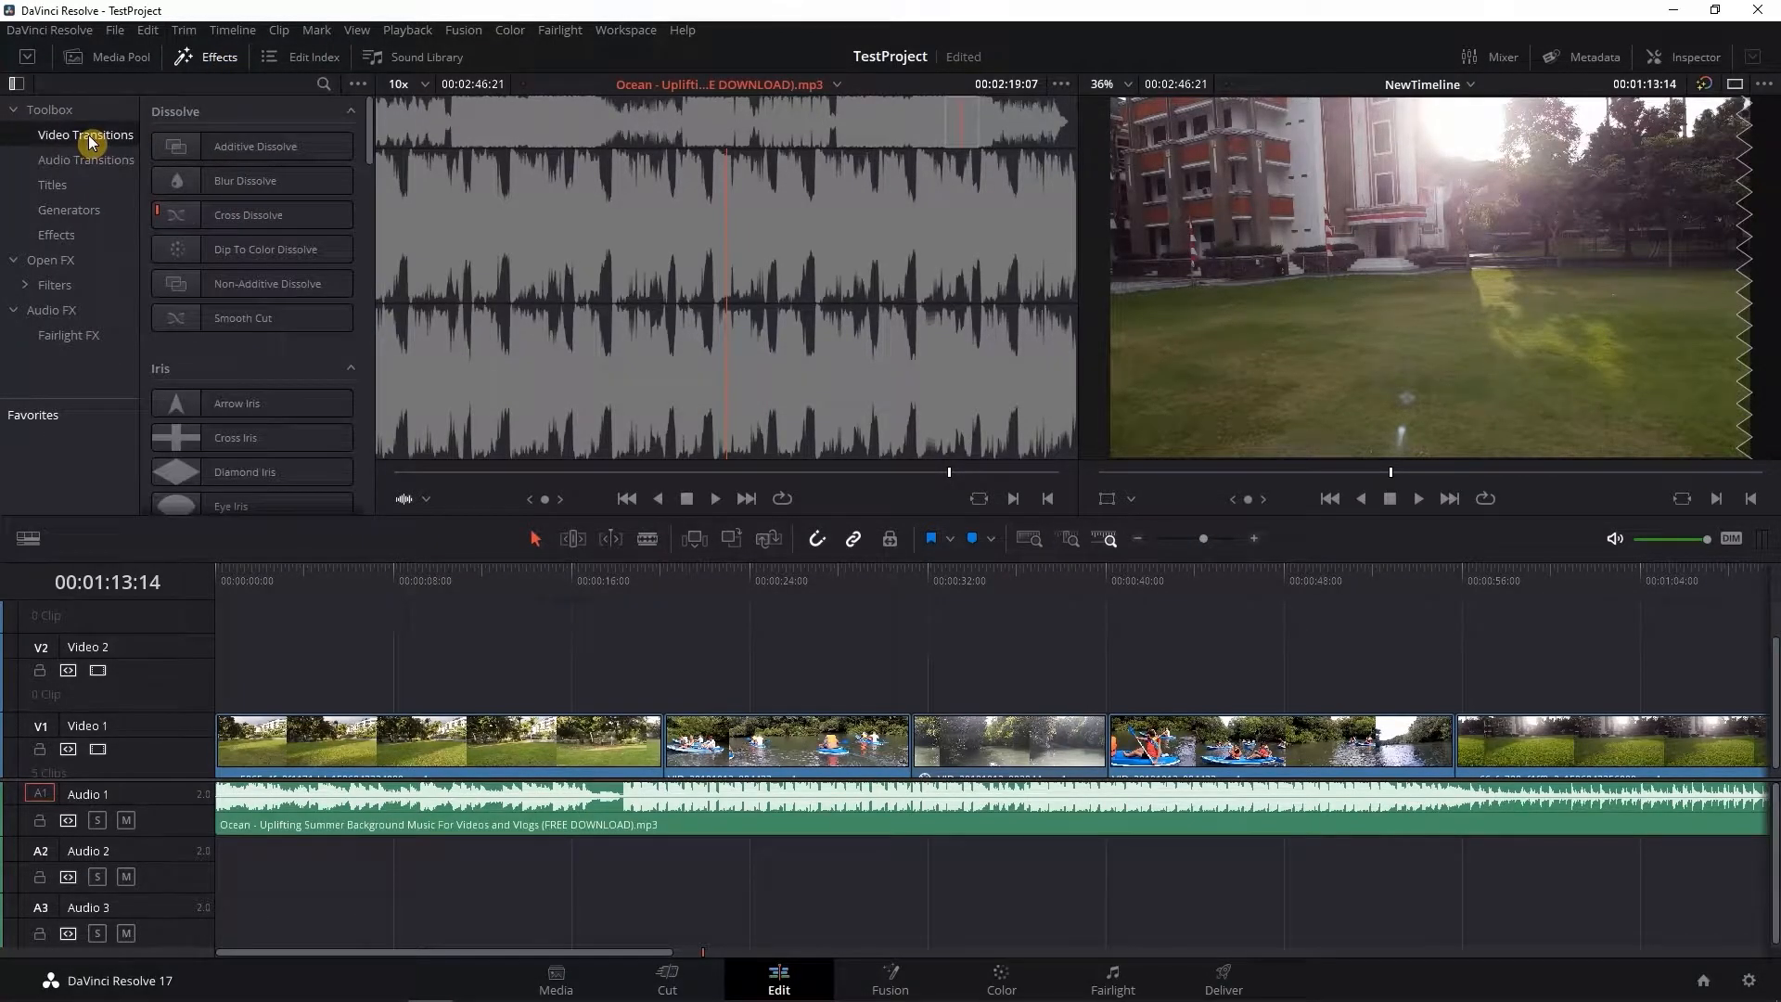
pyautogui.click(278, 178)
pyautogui.click(272, 215)
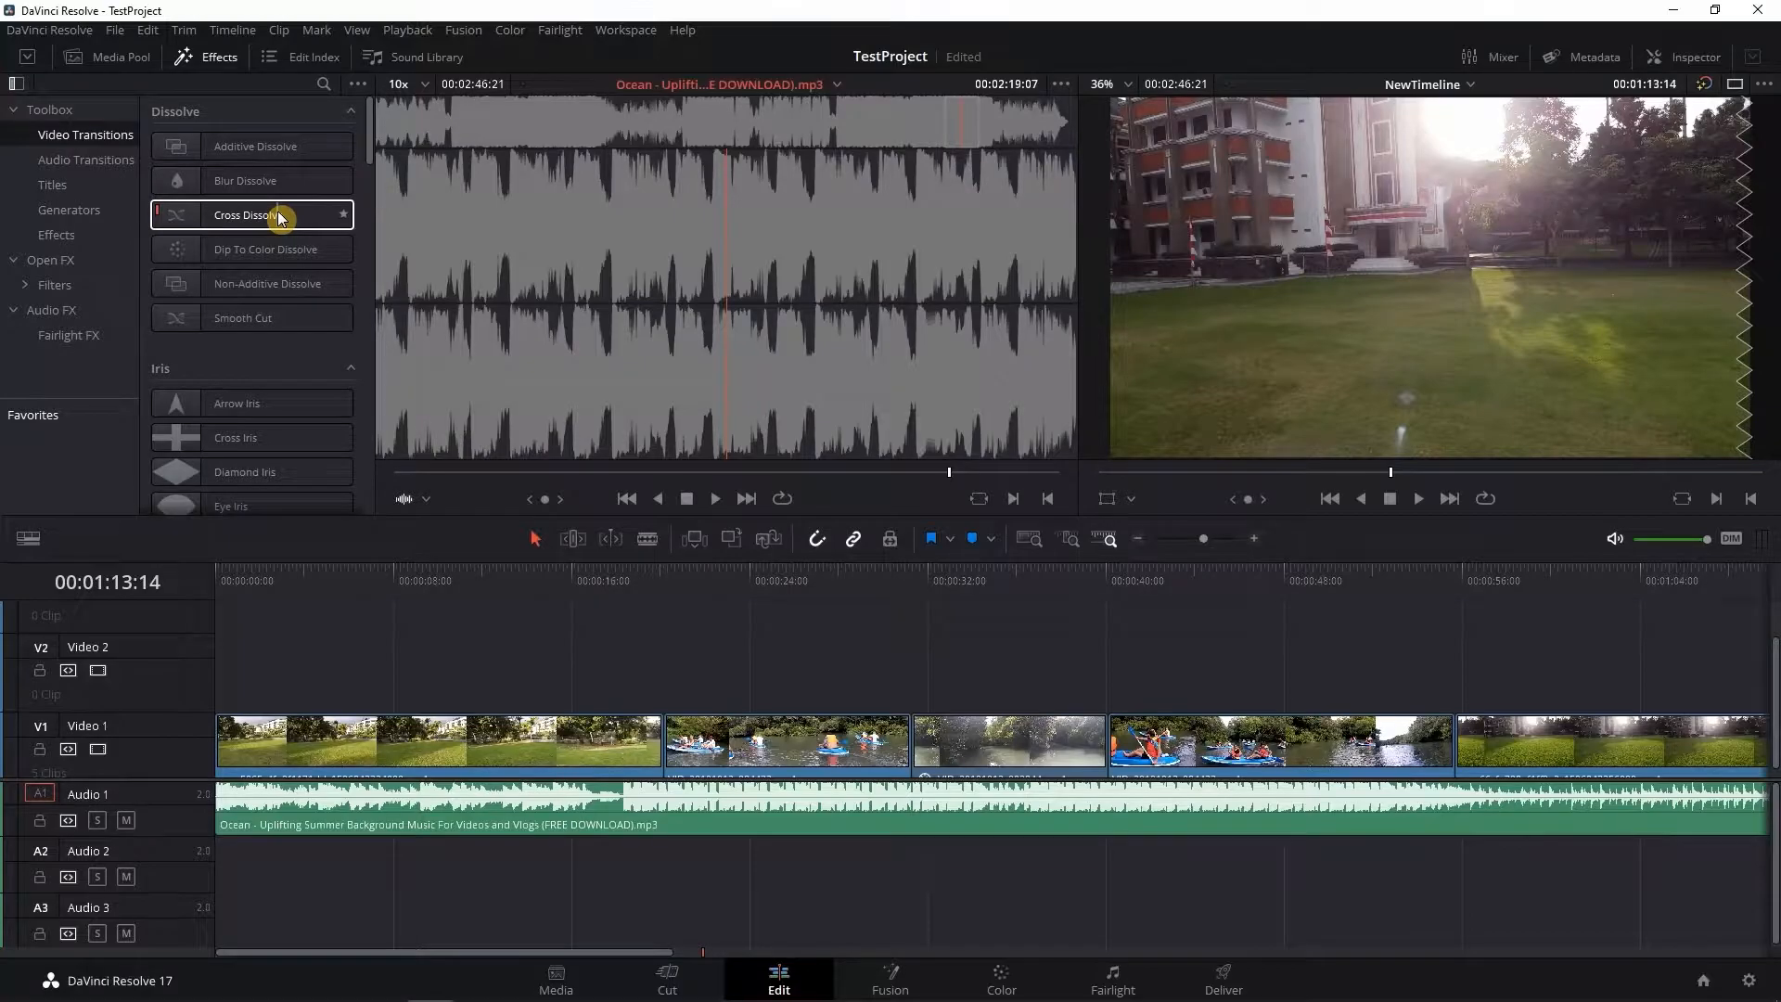
pyautogui.moveTo(277, 212); pyautogui.dragTo(687, 728)
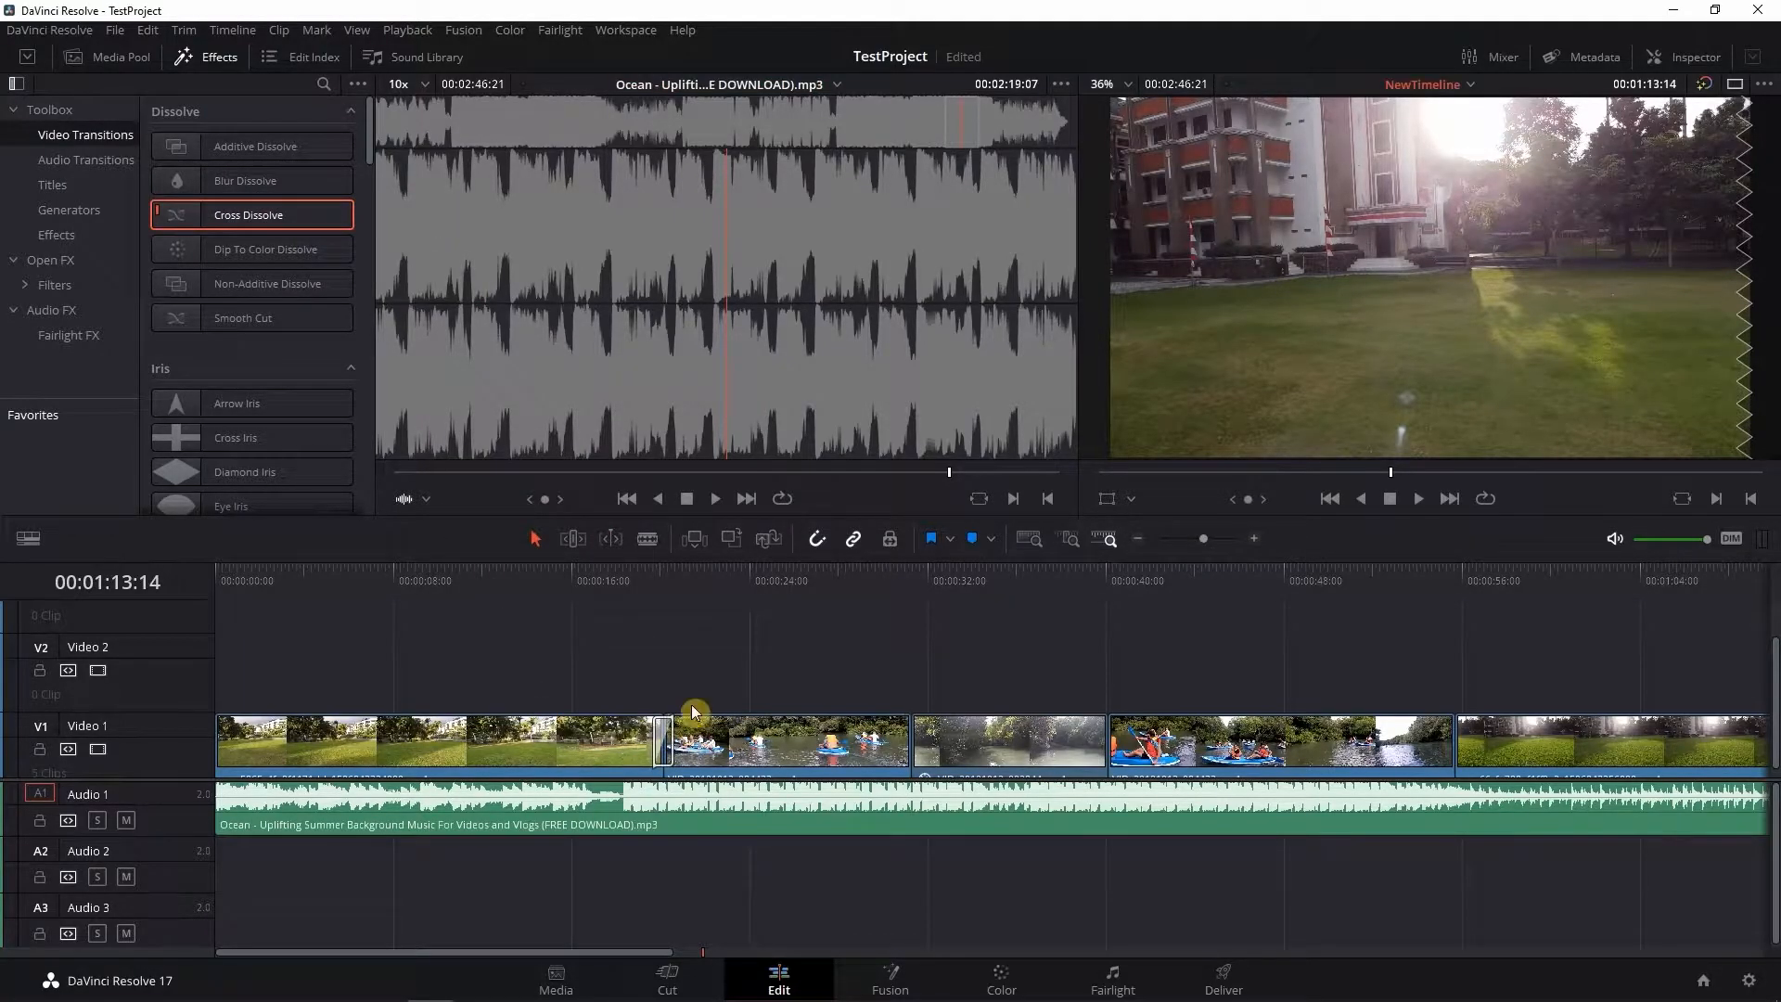
# Step: Play back the Cross Dissolve between the first two clips, starting from 00:00:16:11
pyautogui.click(652, 578)
pyautogui.moveTo(654, 575); pyautogui.dragTo(581, 575)
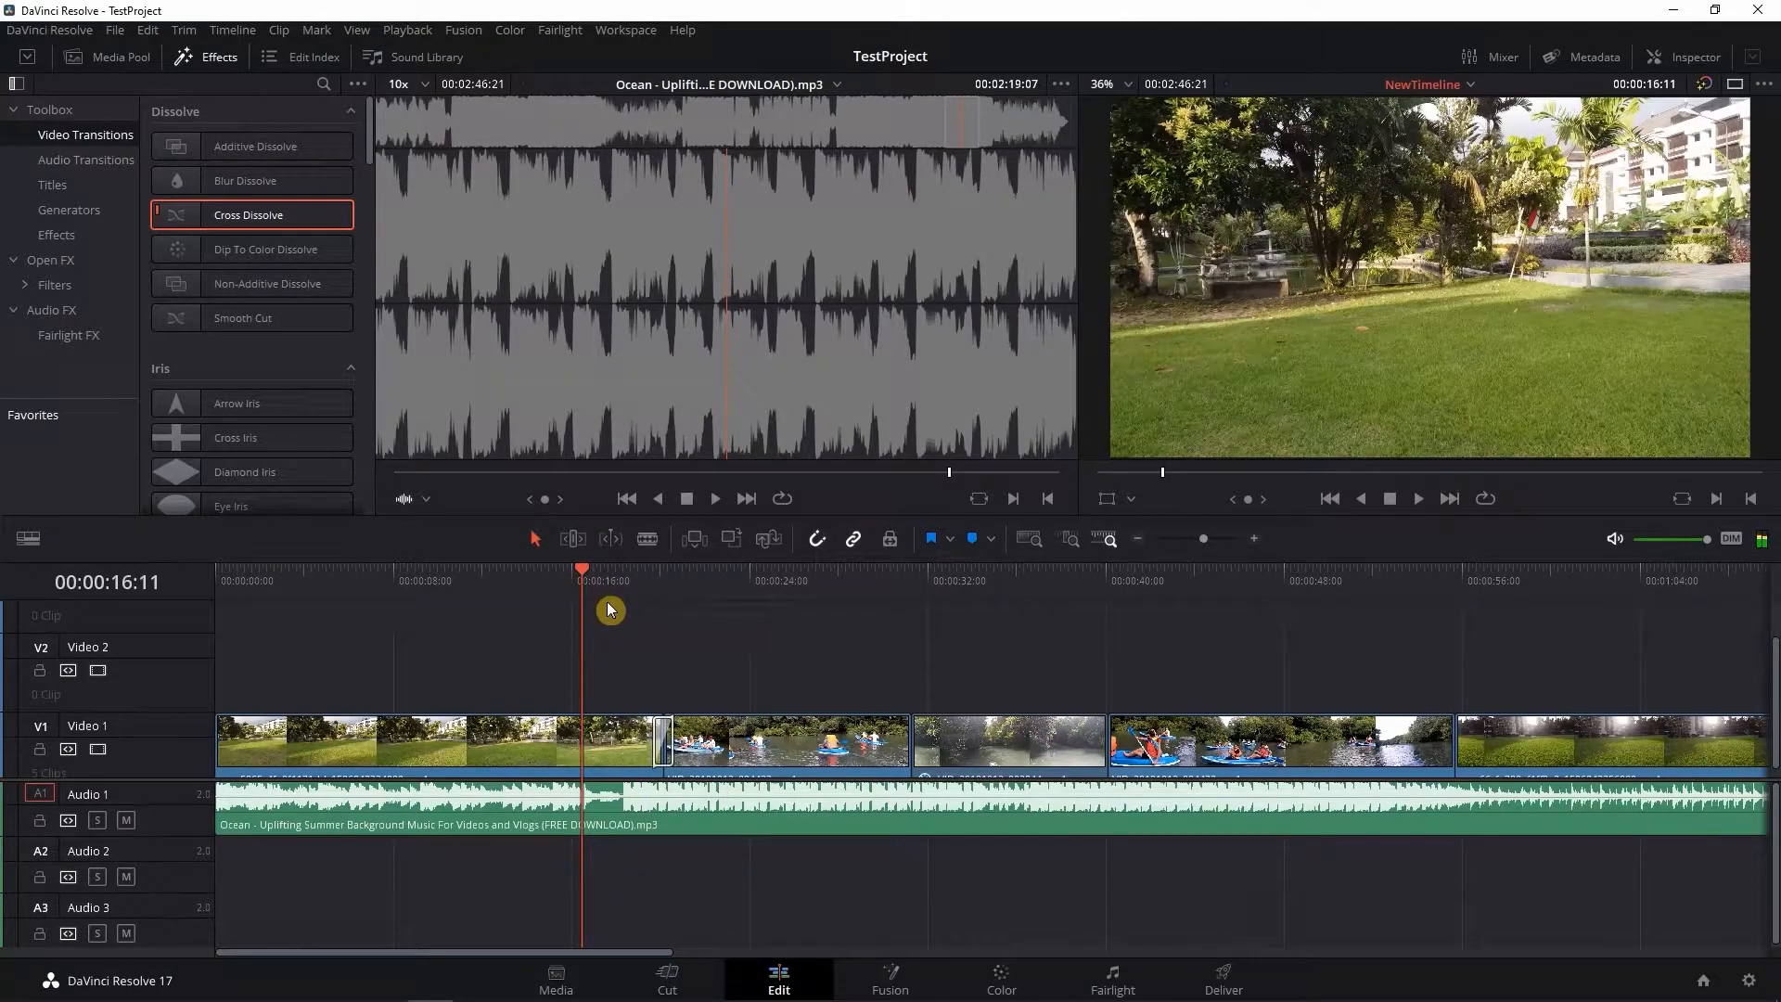
pyautogui.press('space')
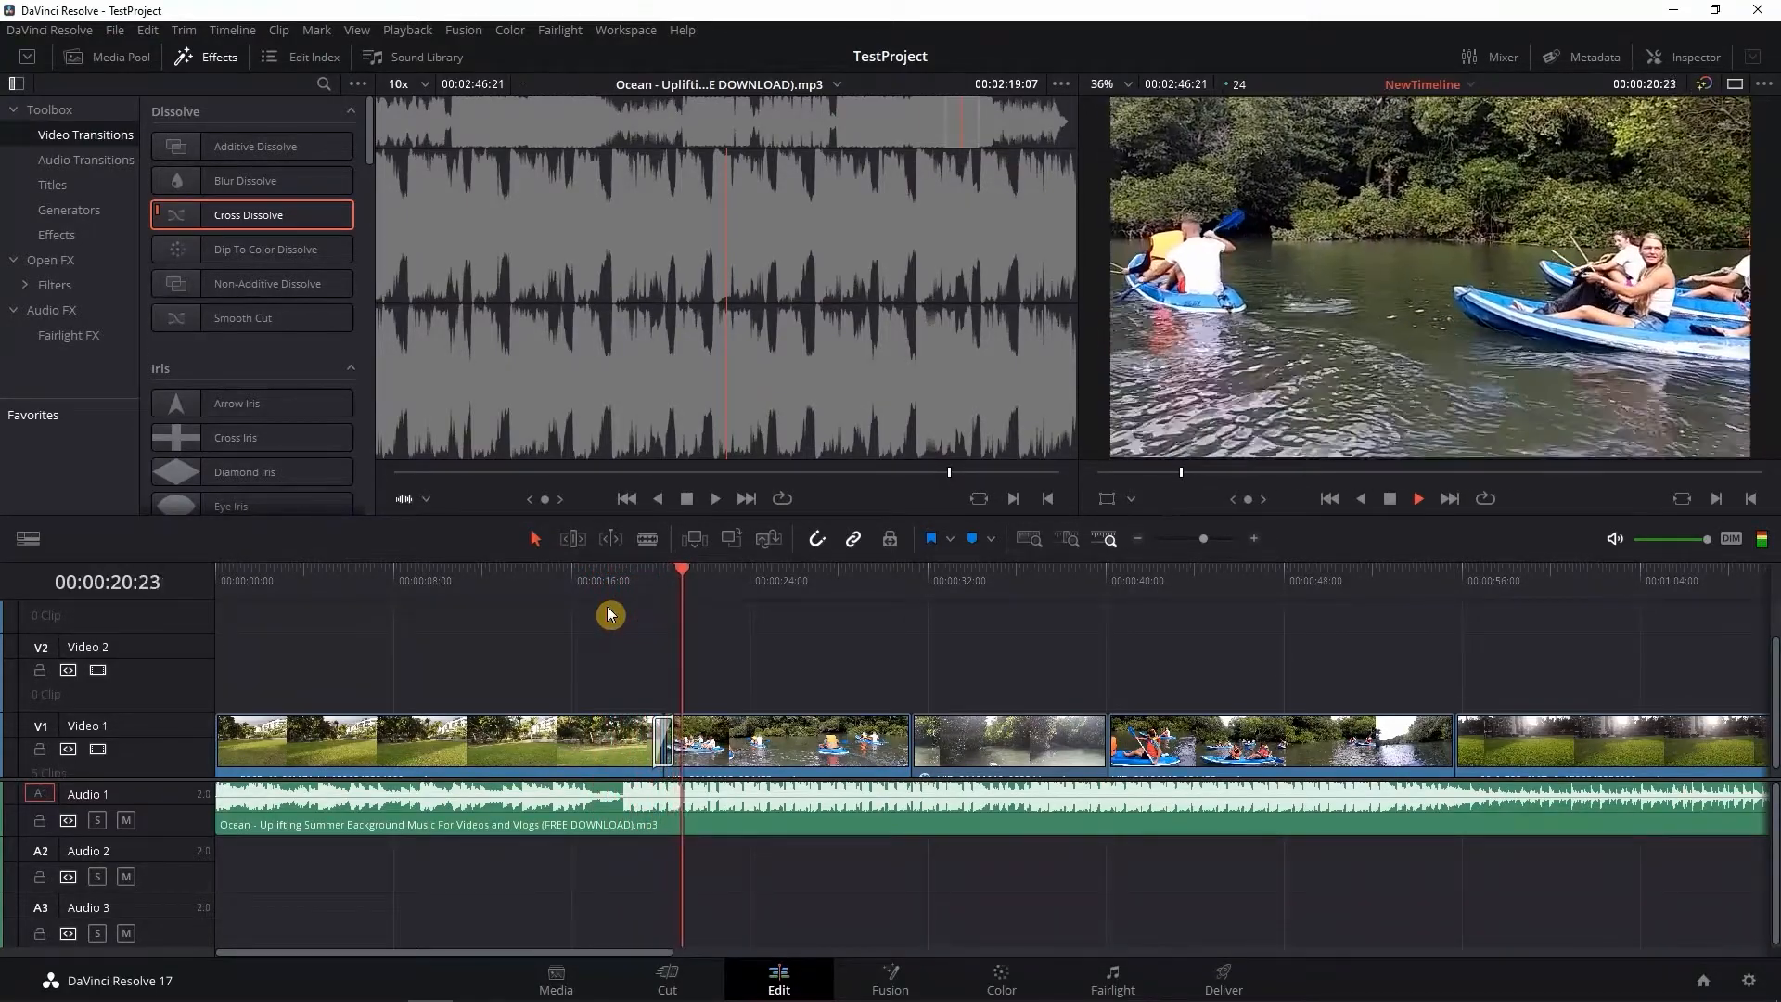
pyautogui.press('space')
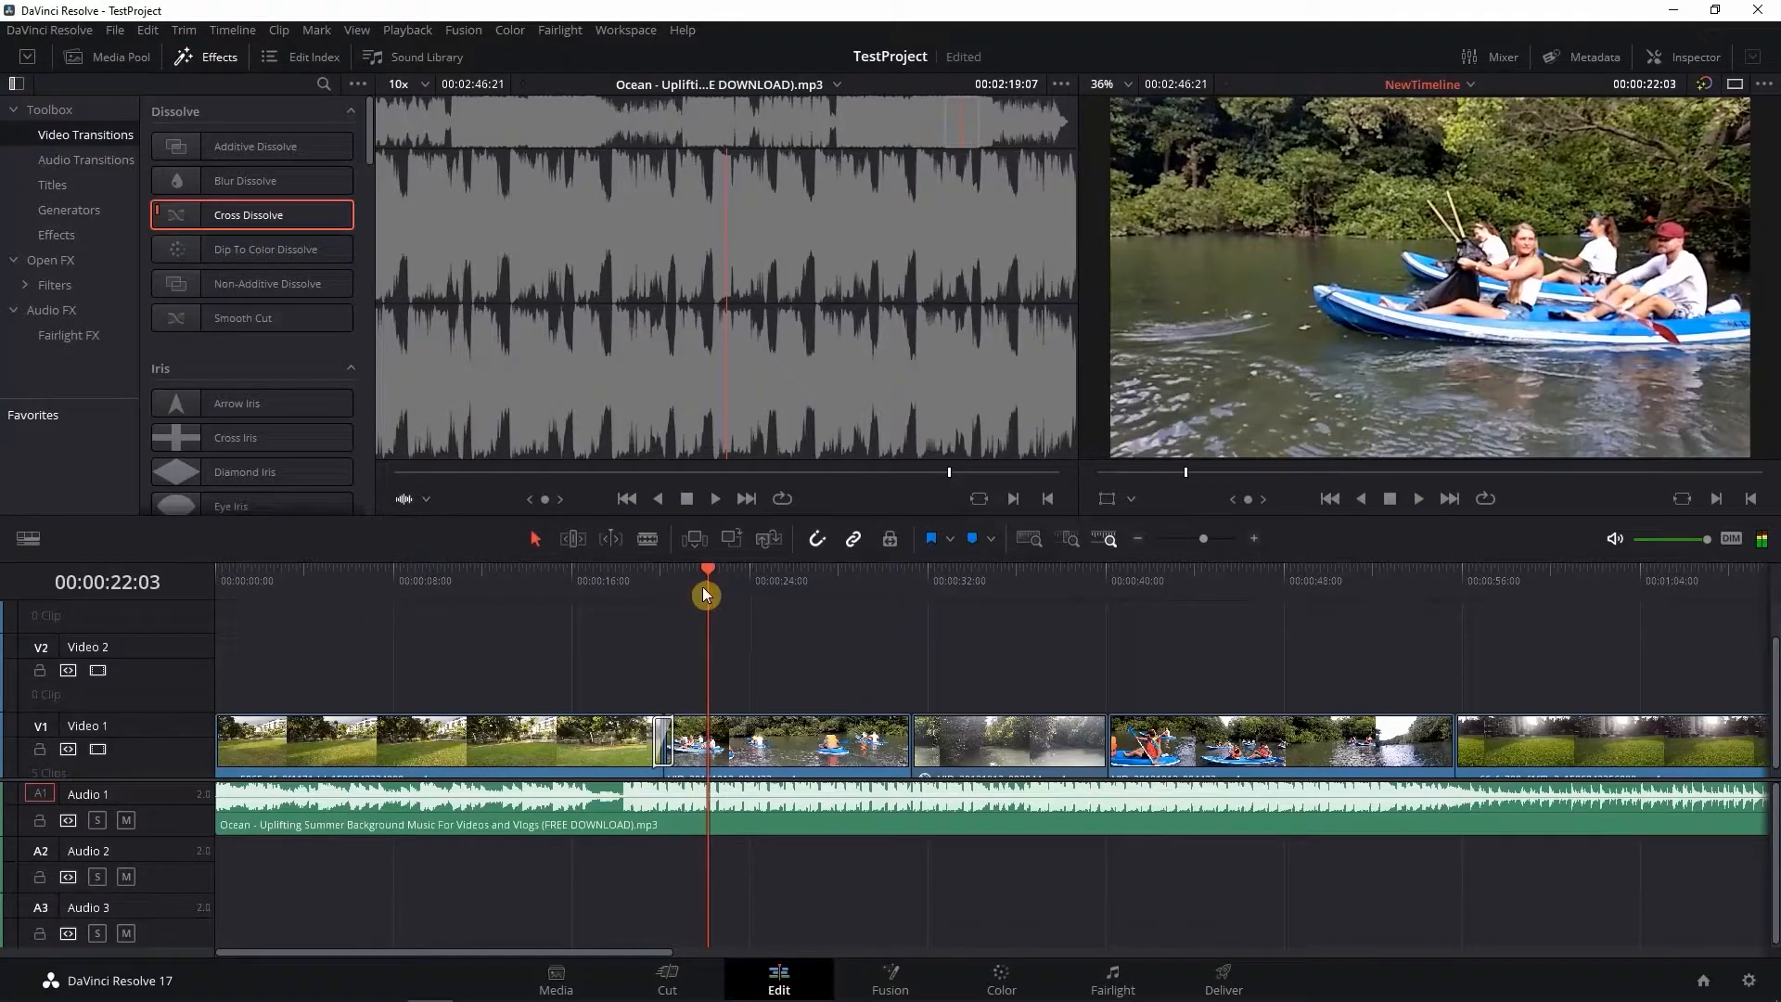
# Step: Lengthen the first Cross Dissolve so that it starts at 00:00:18:05, and play it back
pyautogui.moveTo(711, 578); pyautogui.dragTo(621, 585)
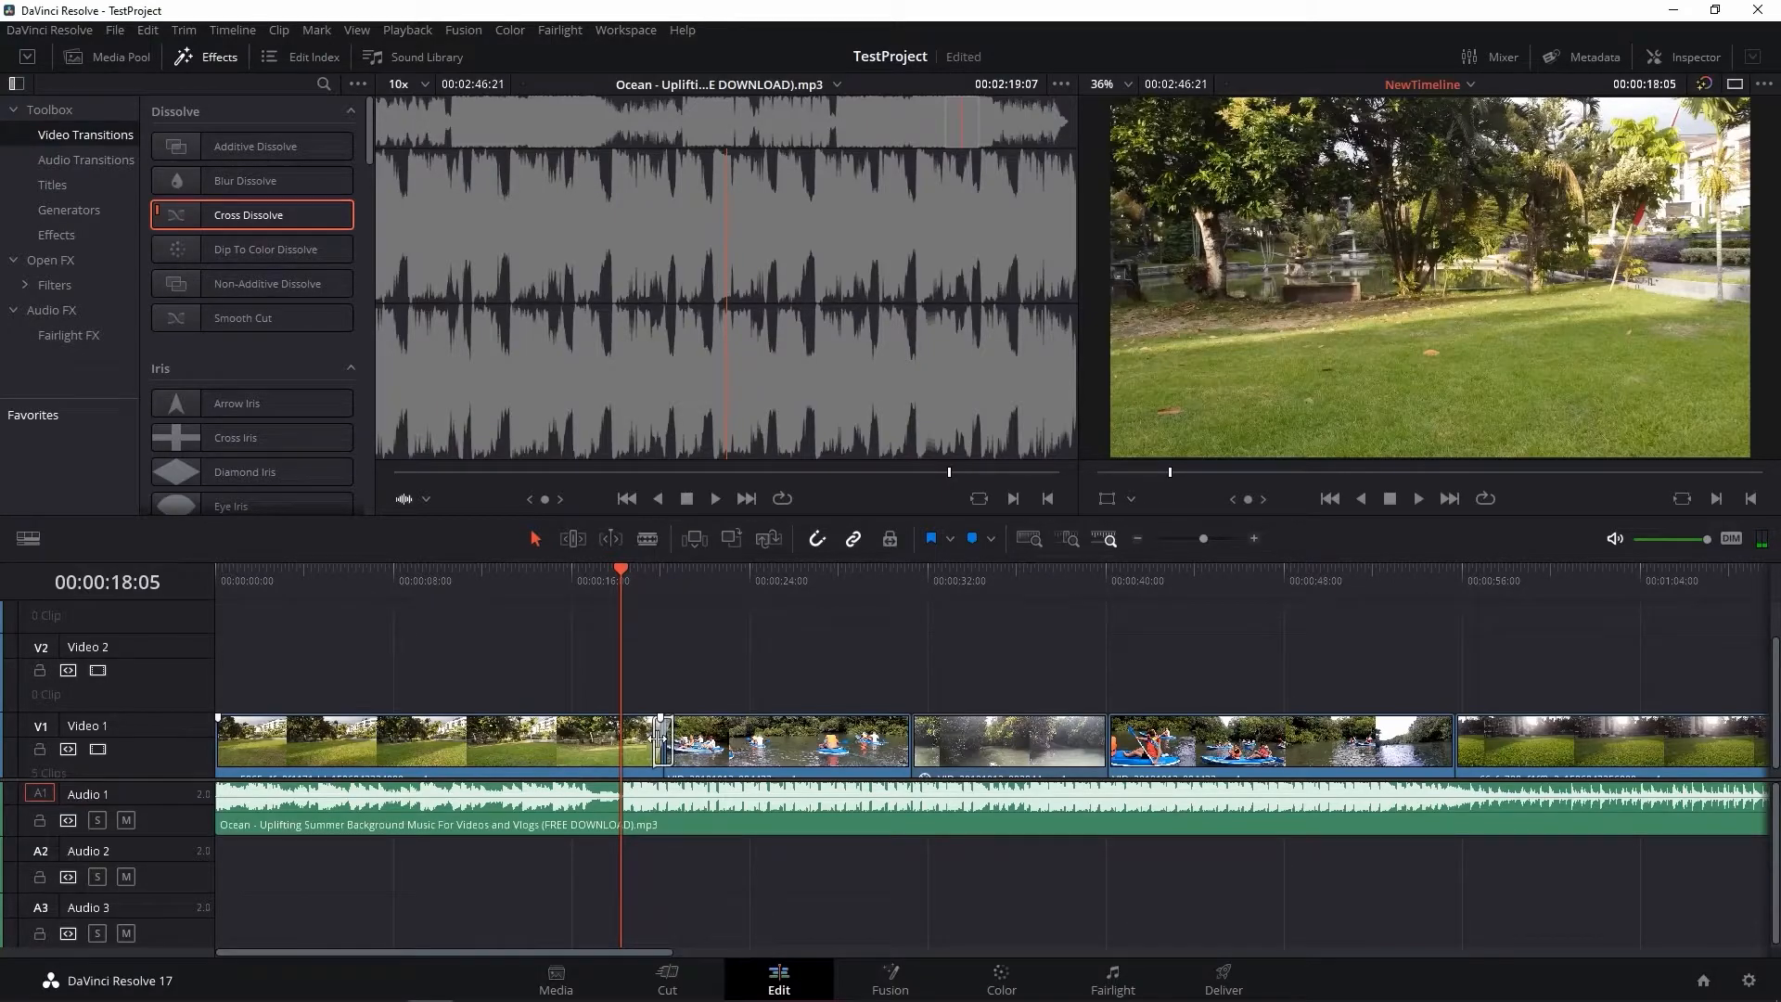
pyautogui.moveTo(658, 739); pyautogui.dragTo(640, 740)
pyautogui.moveTo(621, 570); pyautogui.dragTo(599, 569)
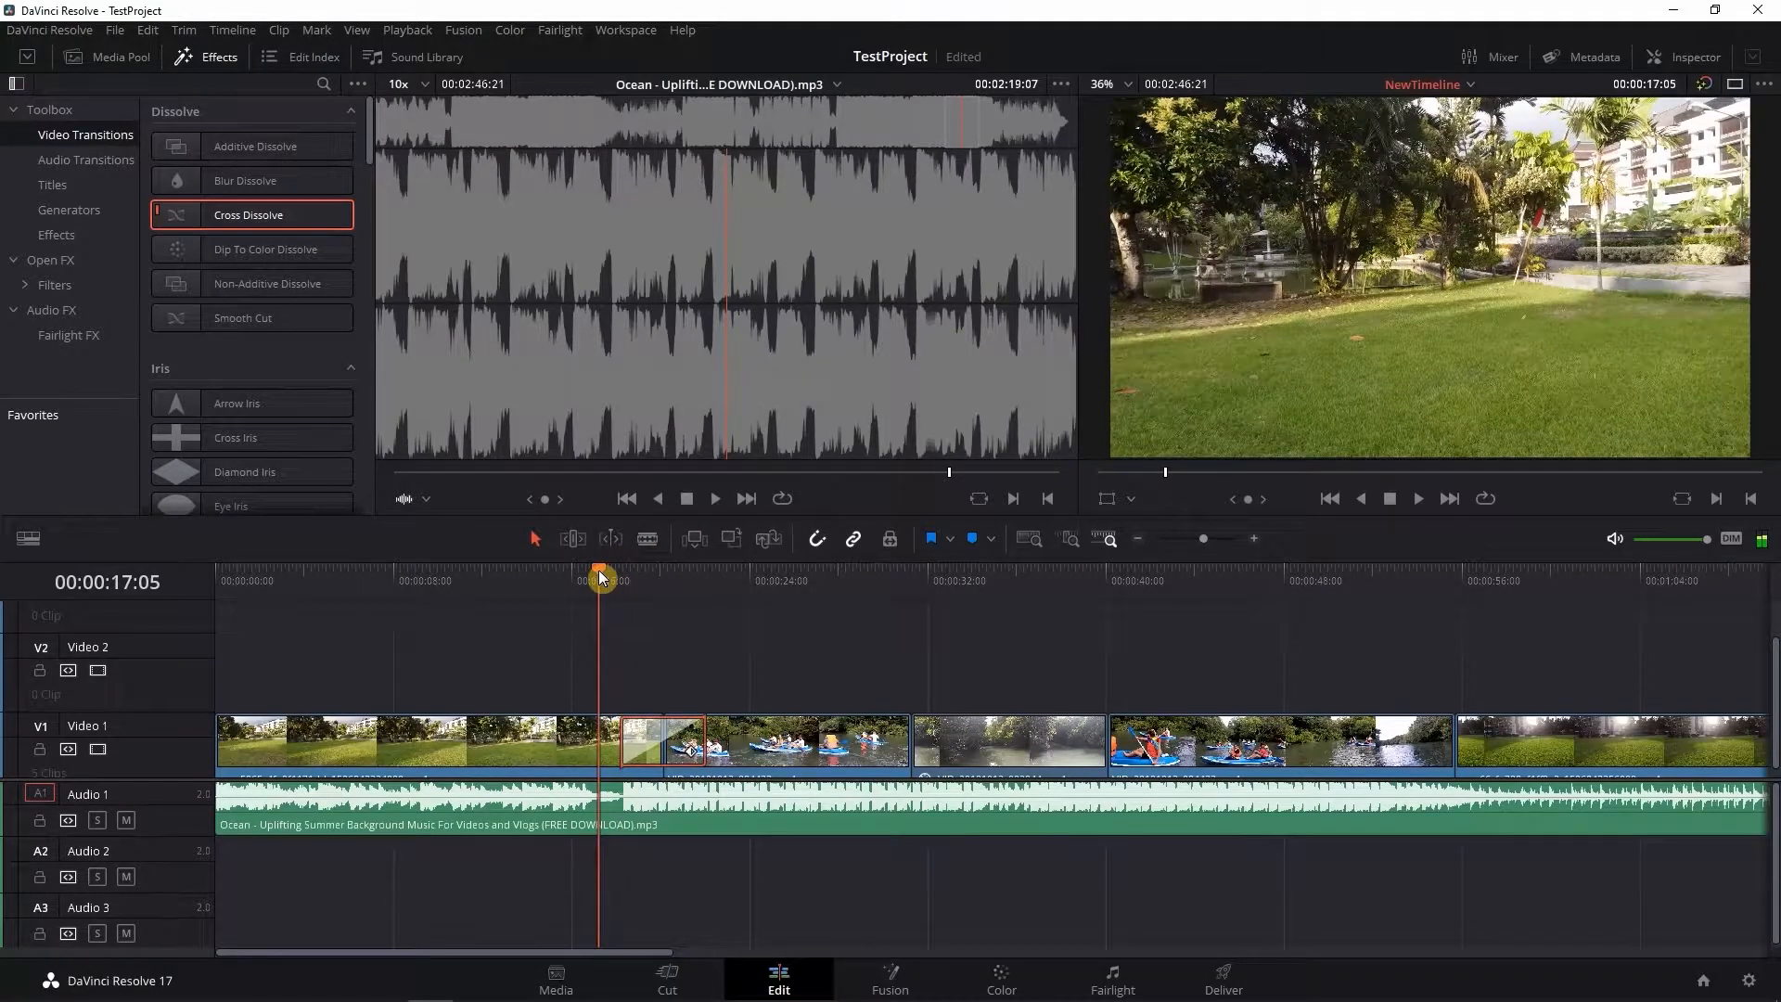
pyautogui.press('space')
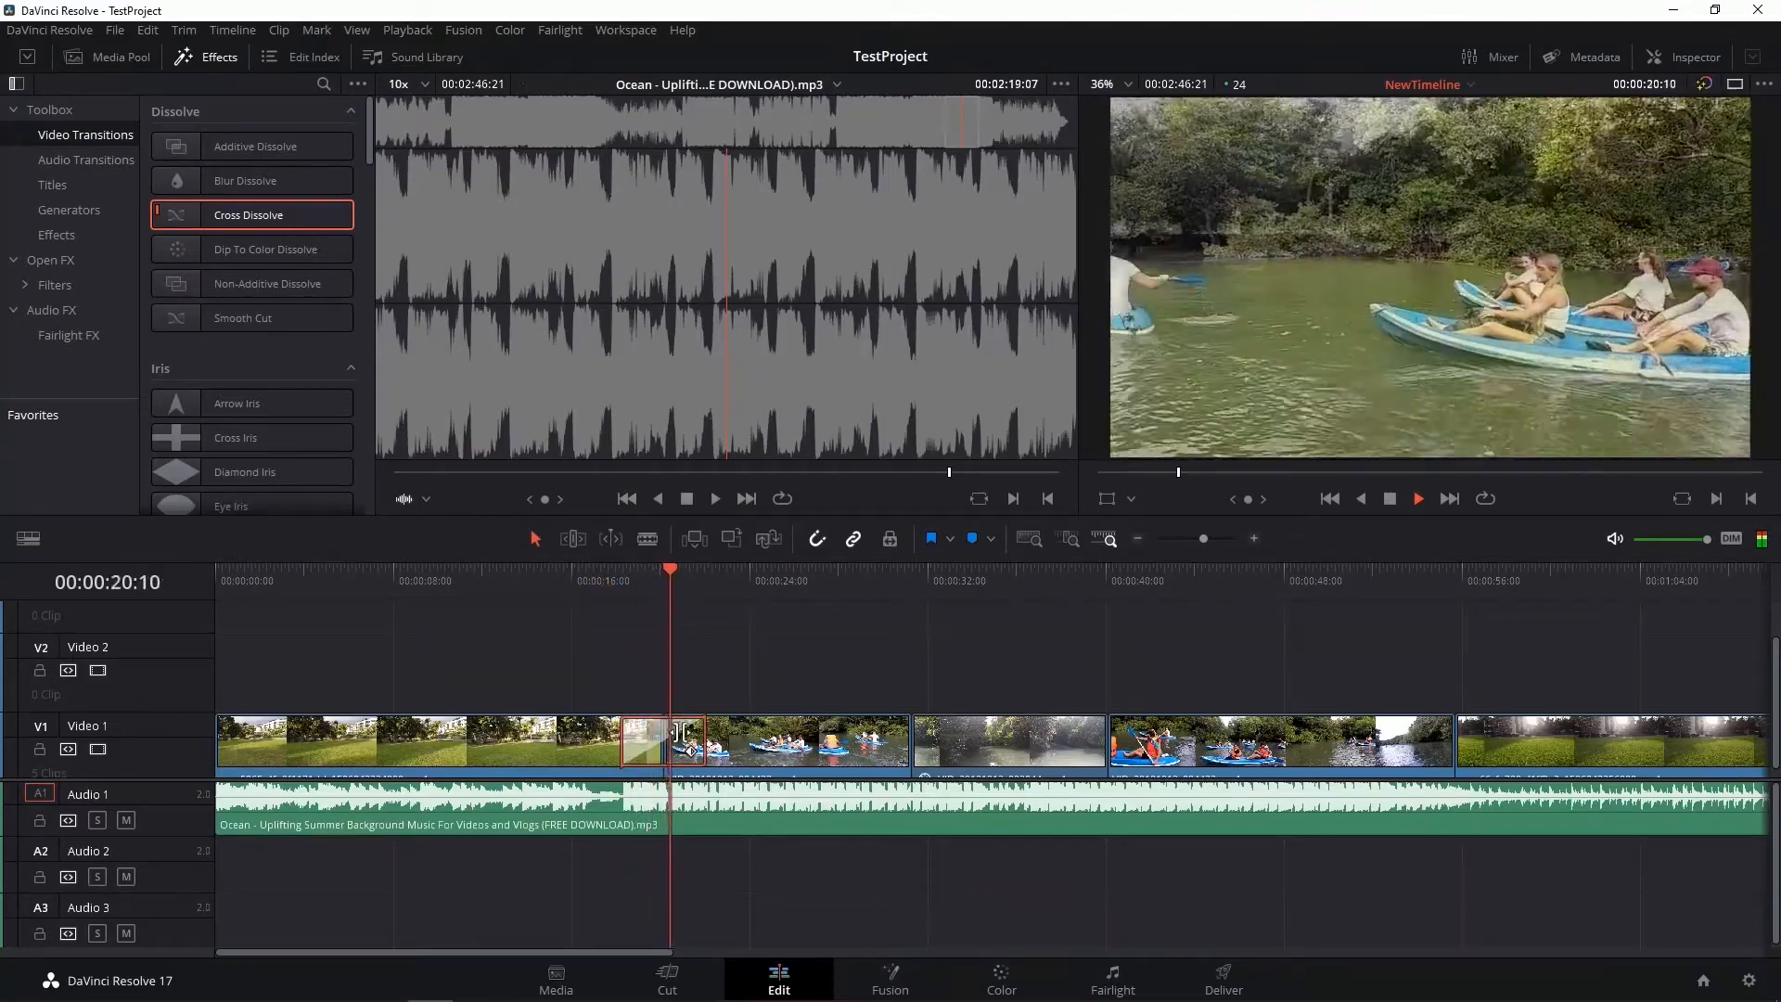
pyautogui.press('space')
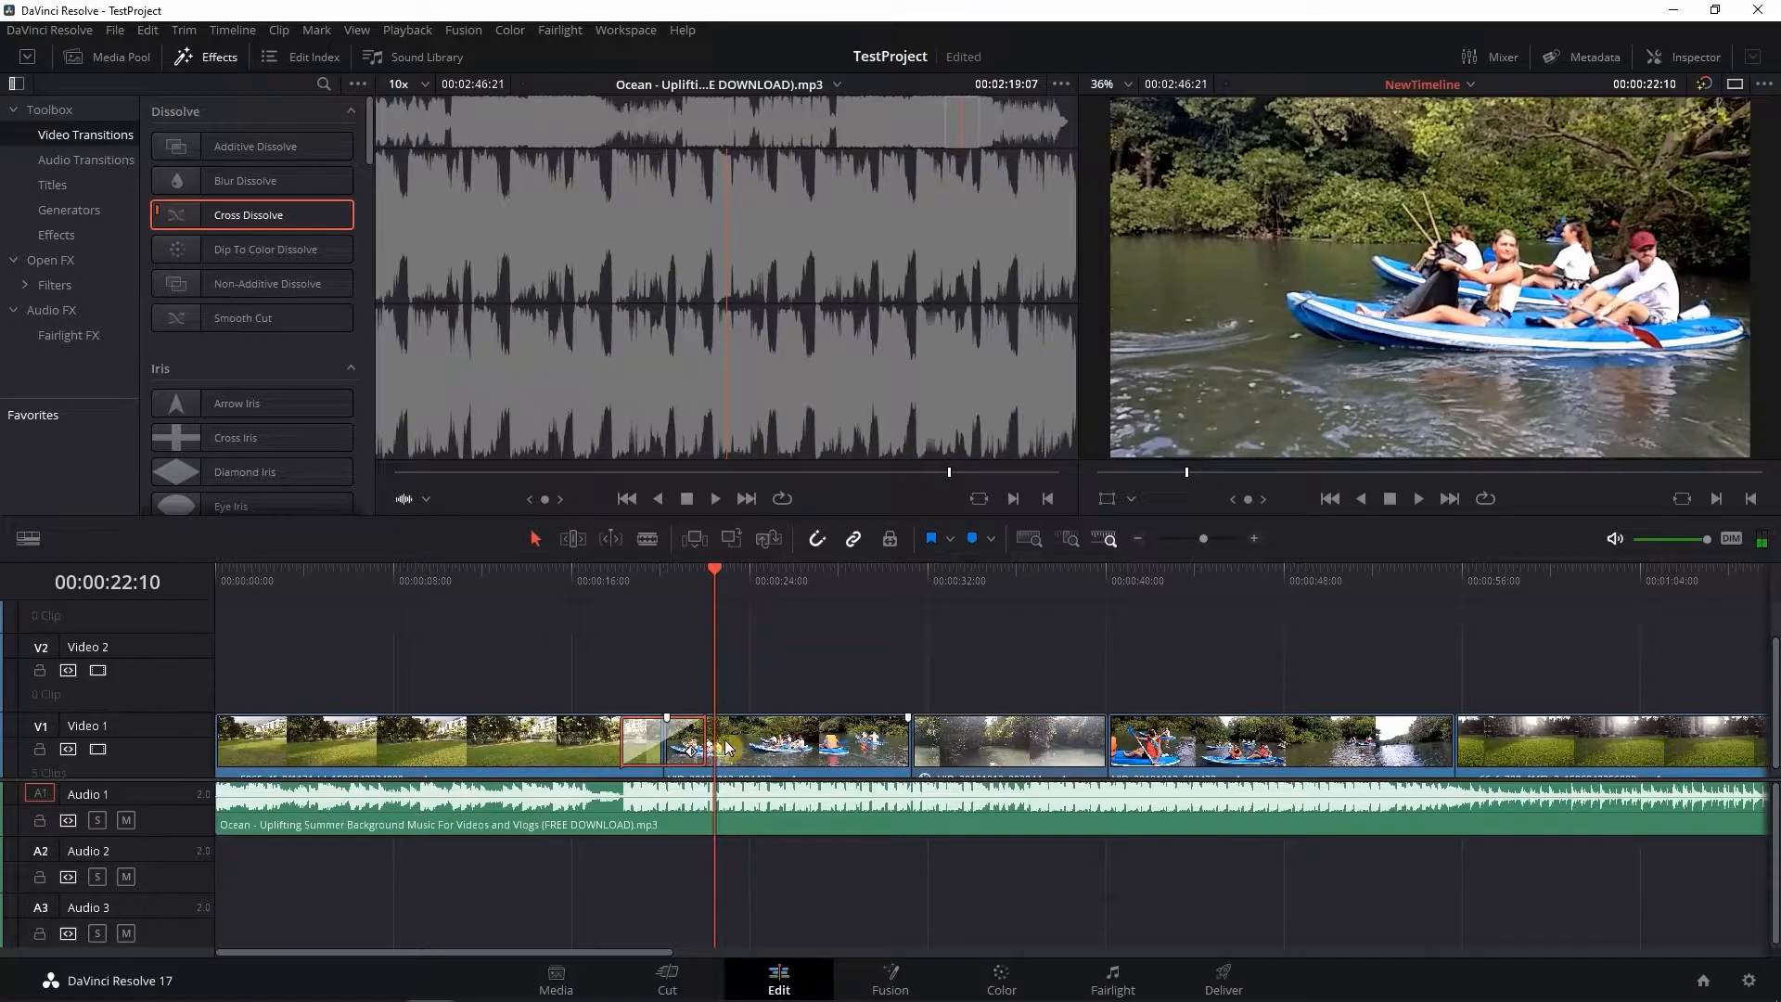
# Step: Shorten the first Cross Dissolve to about half its length and preview the transition
pyautogui.moveTo(623, 740); pyautogui.dragTo(646, 742)
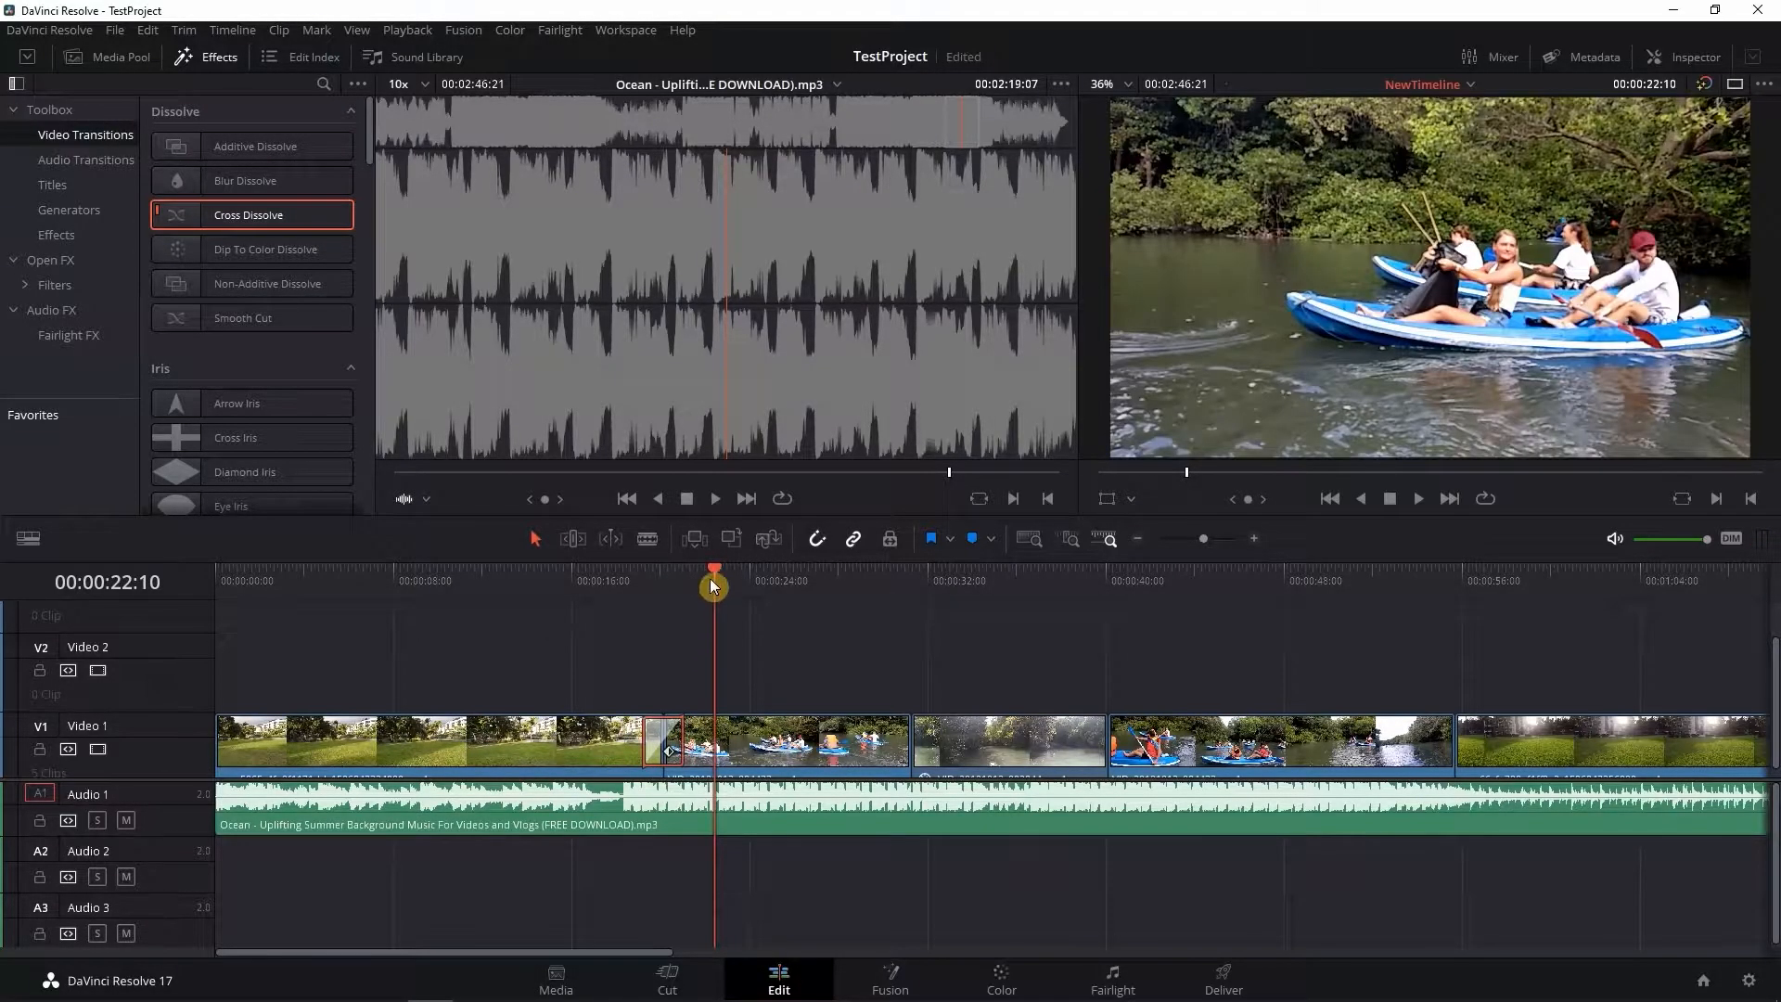
pyautogui.moveTo(713, 586); pyautogui.dragTo(582, 594)
pyautogui.press('space')
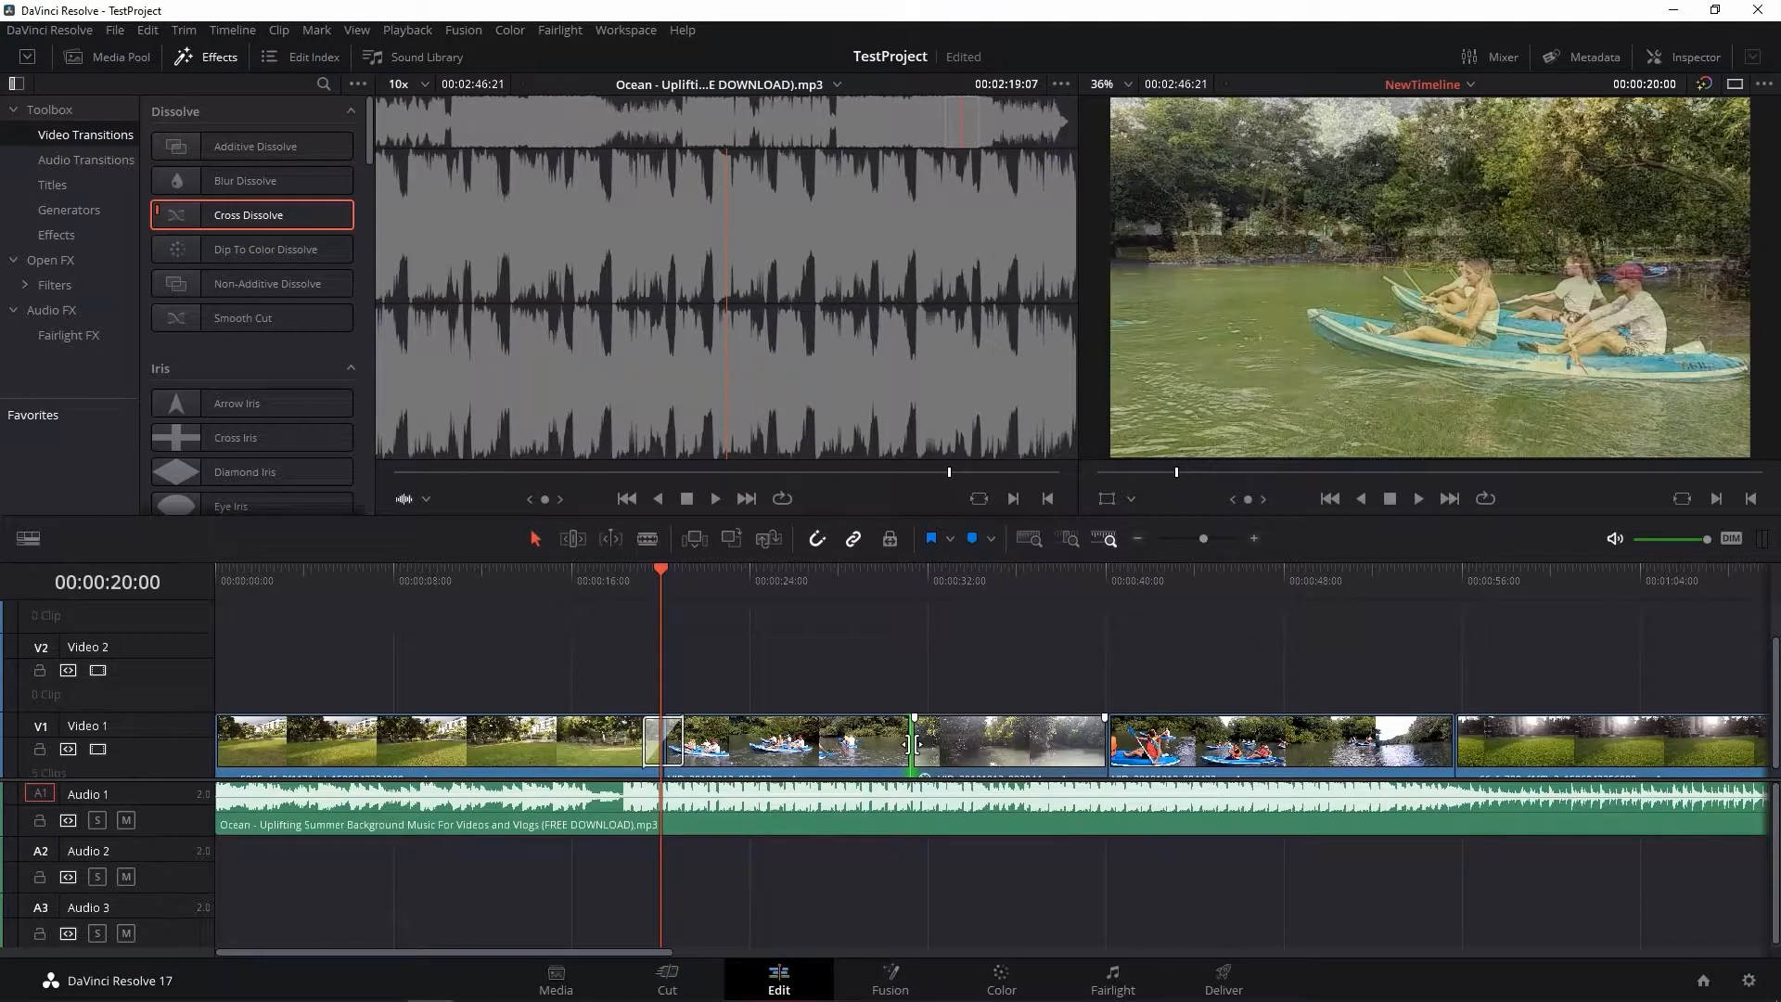
# Step: Add Cross Dissolve transitions at the remaining three cuts between the clips on Video 1
pyautogui.hotkey('ctrl', 't')
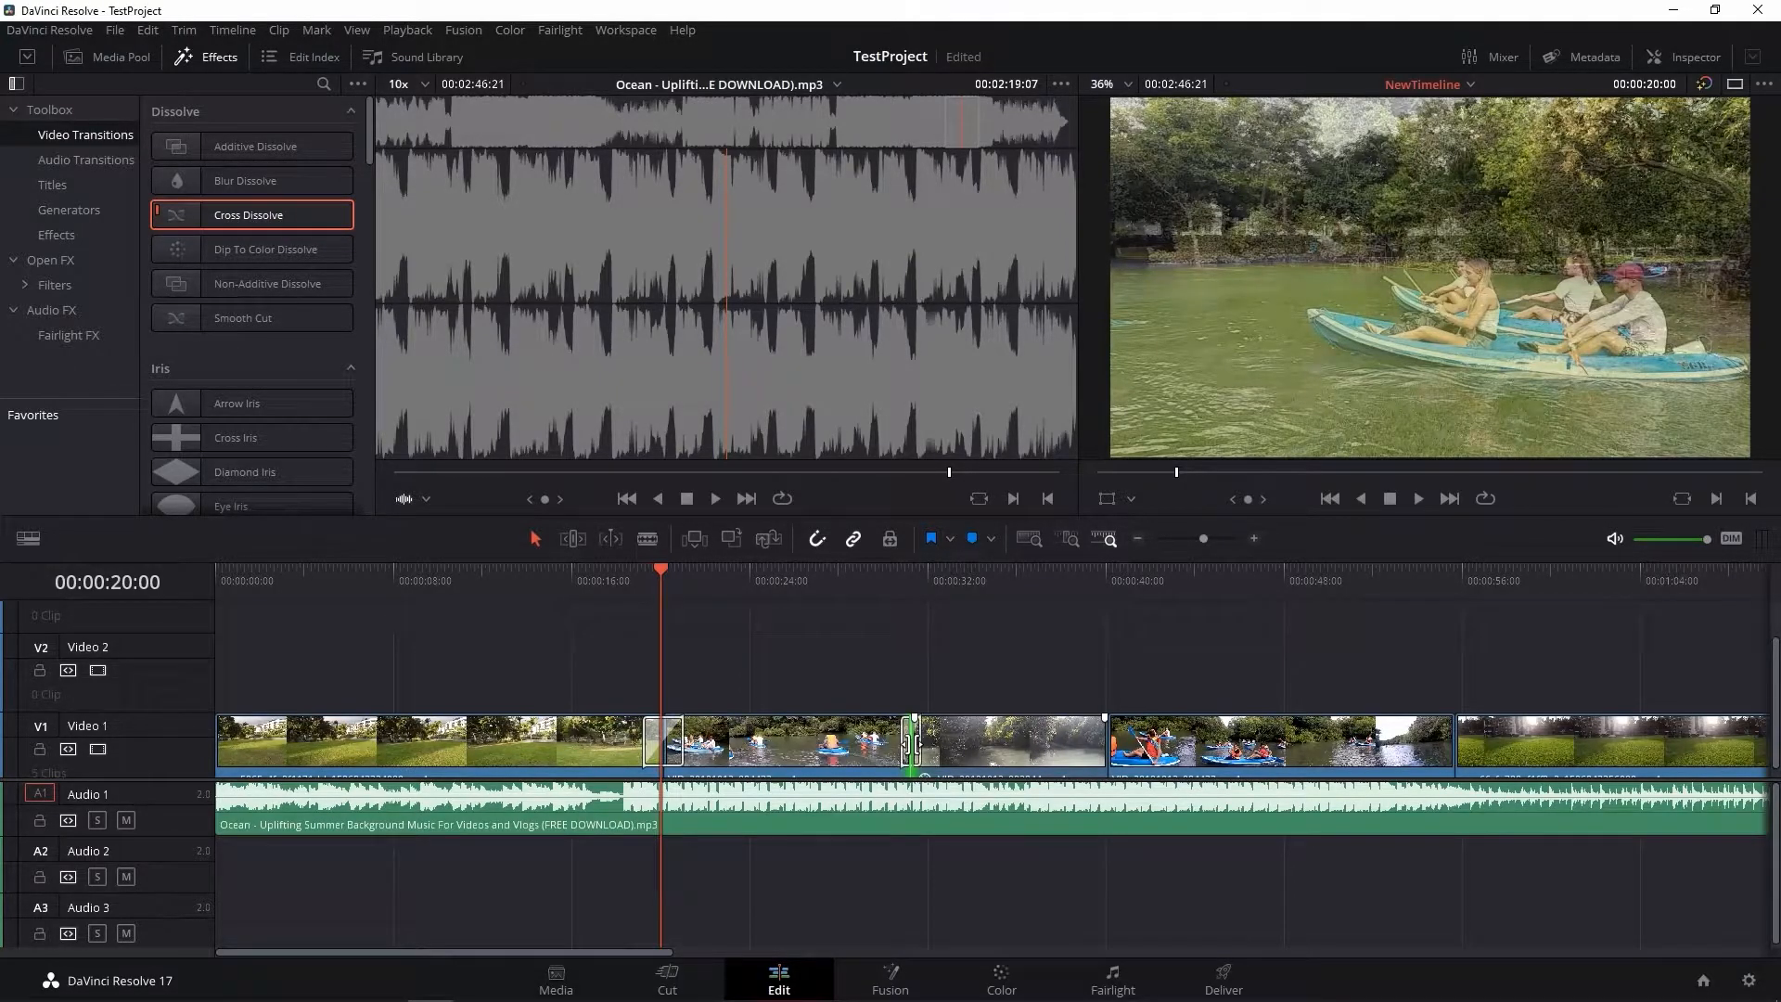
pyautogui.click(1107, 741)
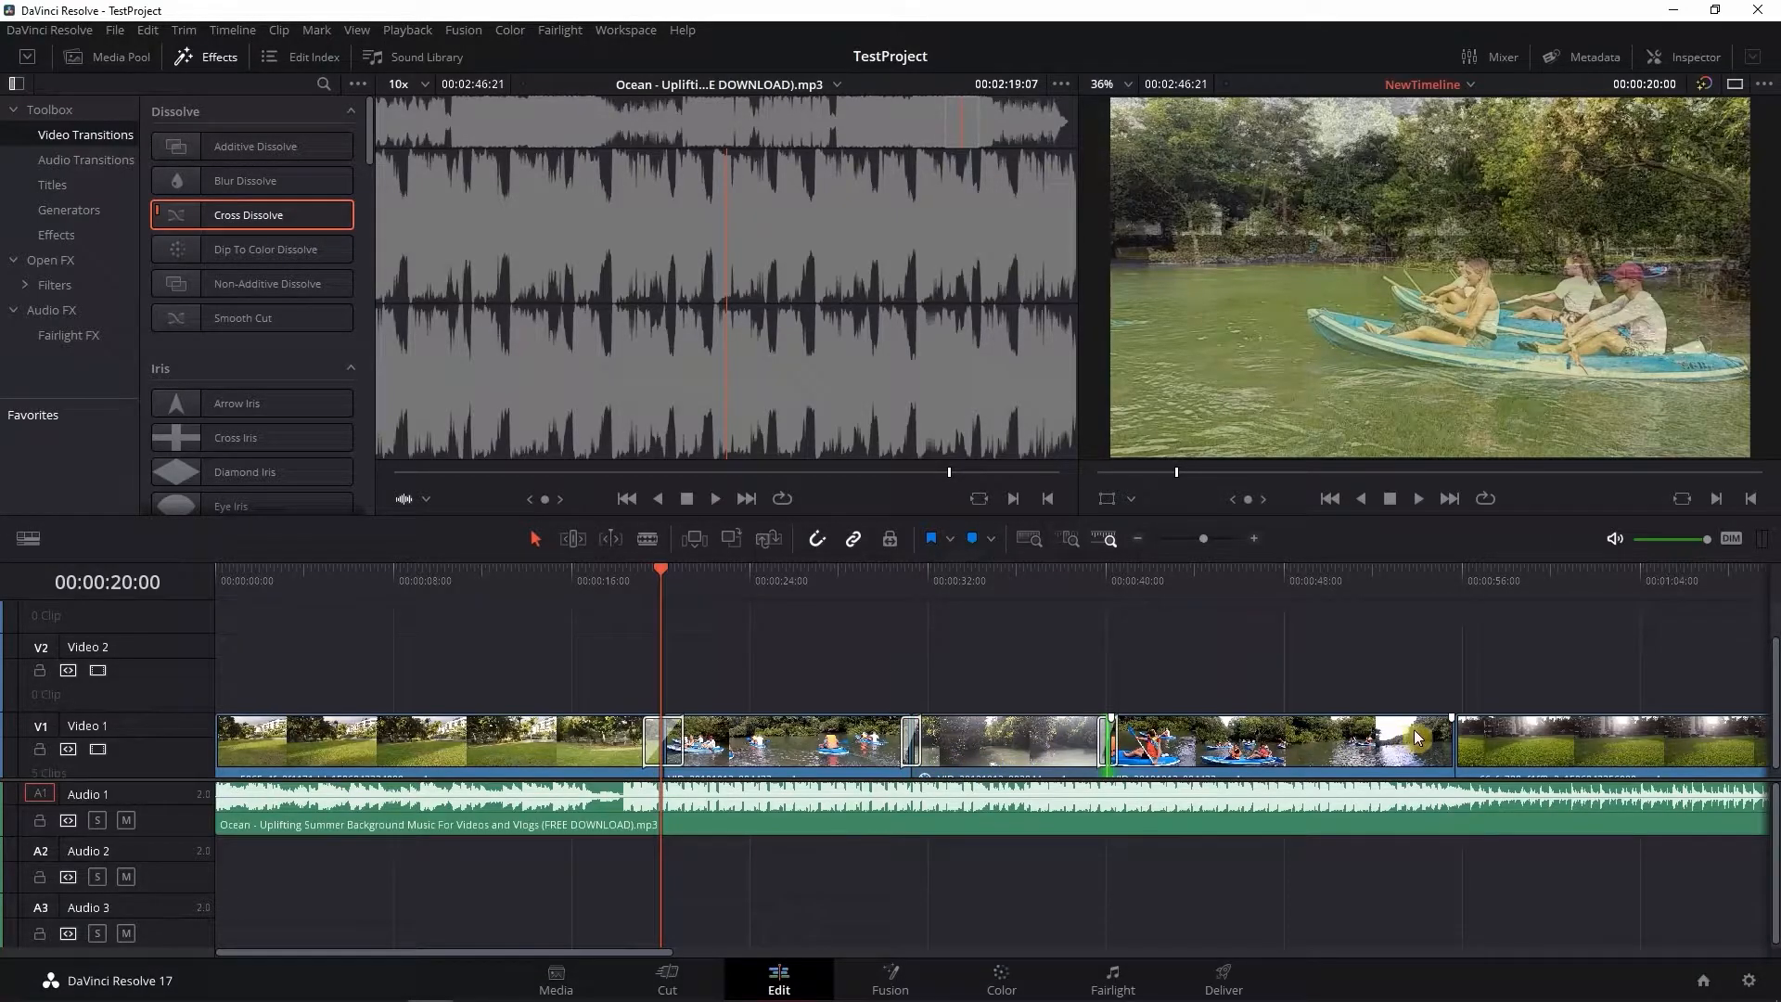
pyautogui.click(1454, 741)
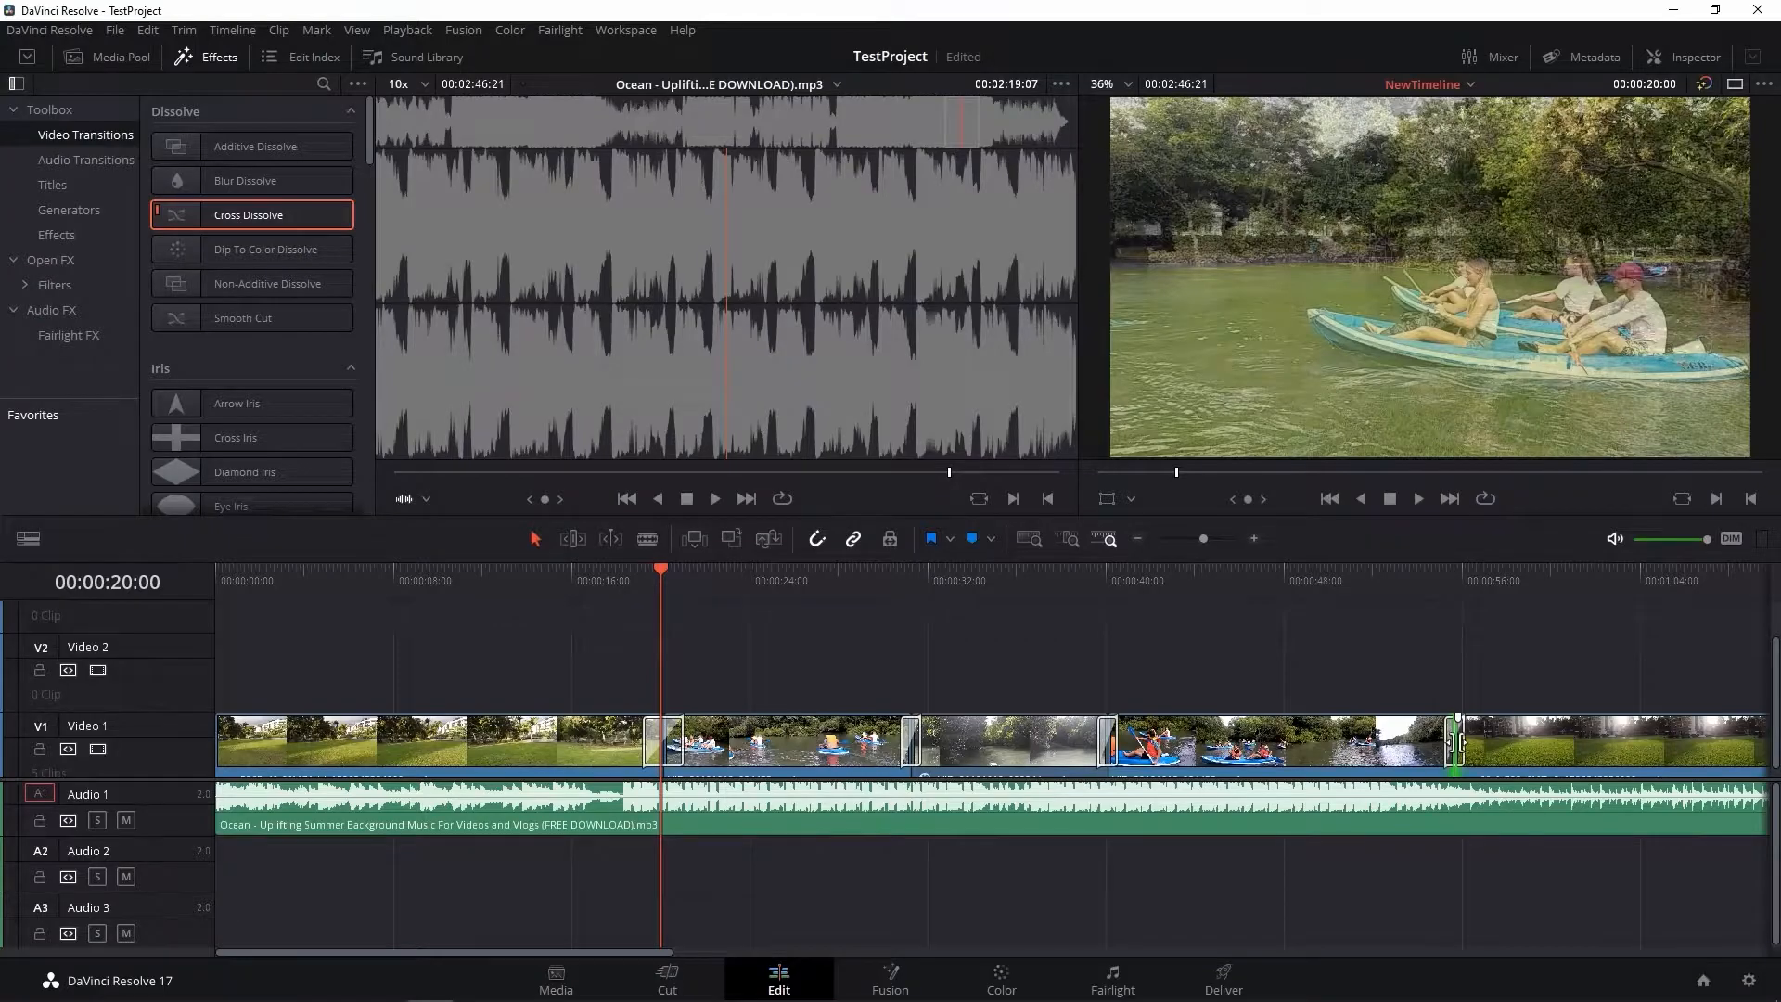
pyautogui.moveTo(658, 953)
pyautogui.mouseDown()
pyautogui.moveTo(783, 962)
pyautogui.moveTo(664, 962)
pyautogui.mouseUp()
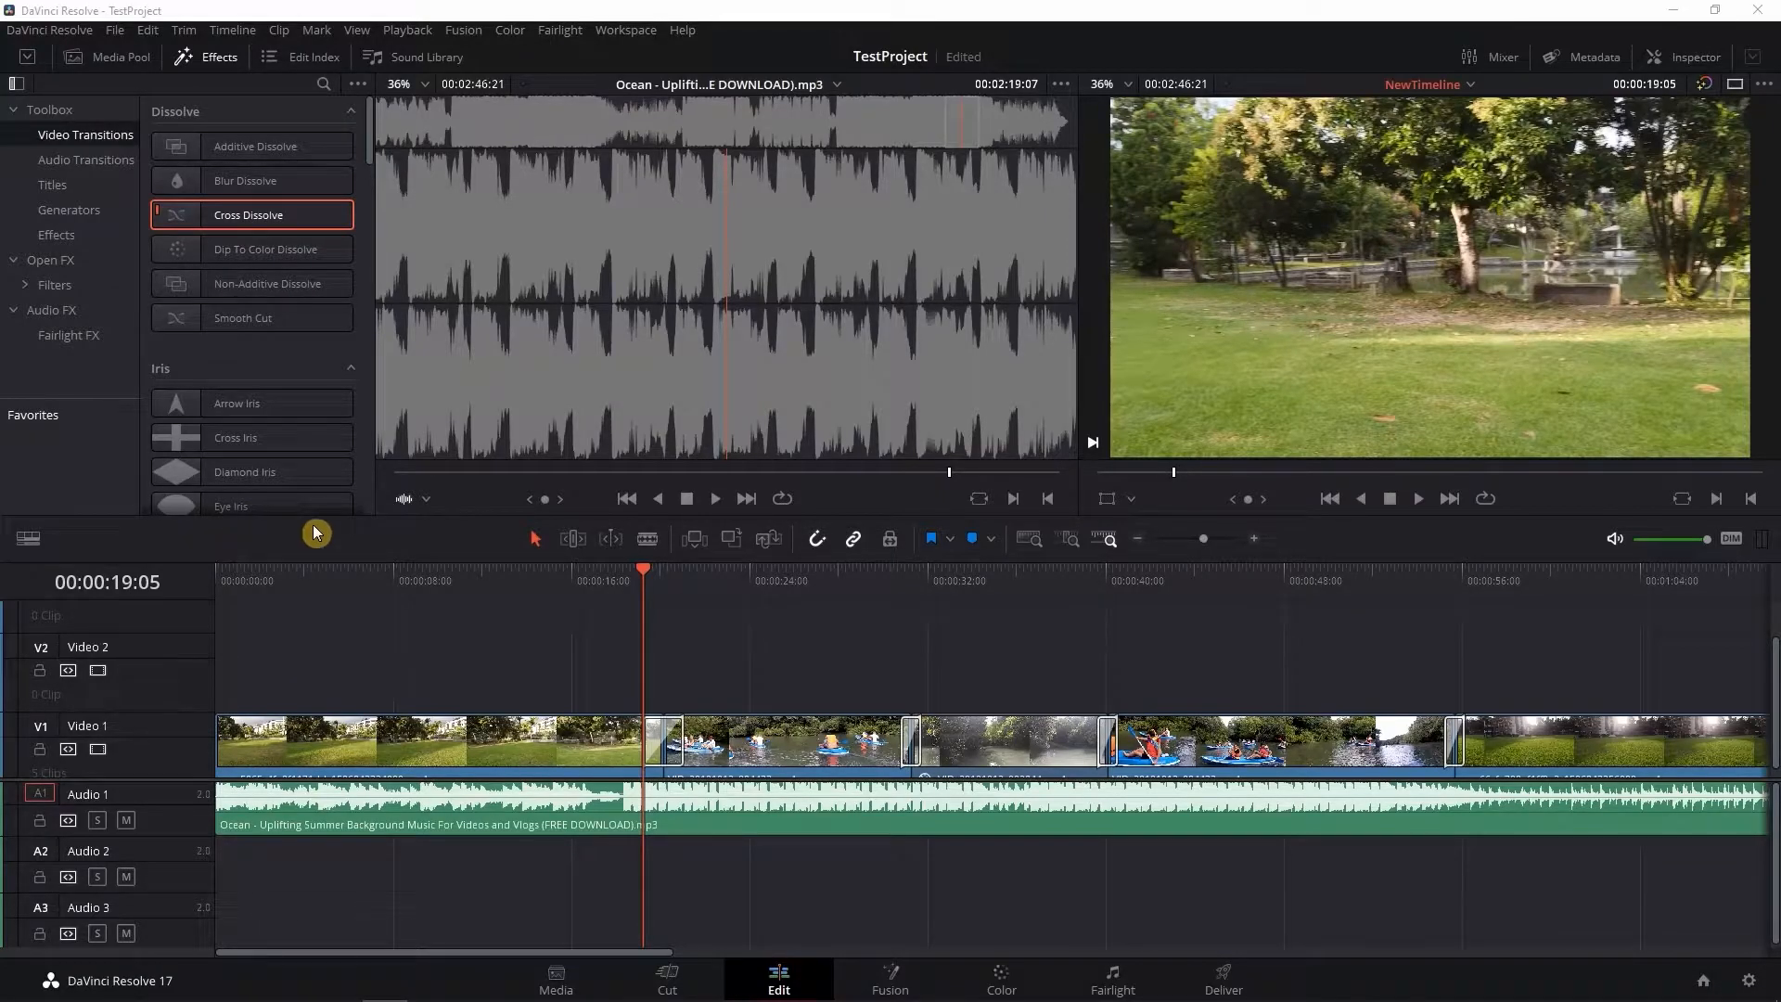
# Step: Show the Inspector and split the second clip on Video 1 at 00:00:26:05
pyautogui.click(1686, 59)
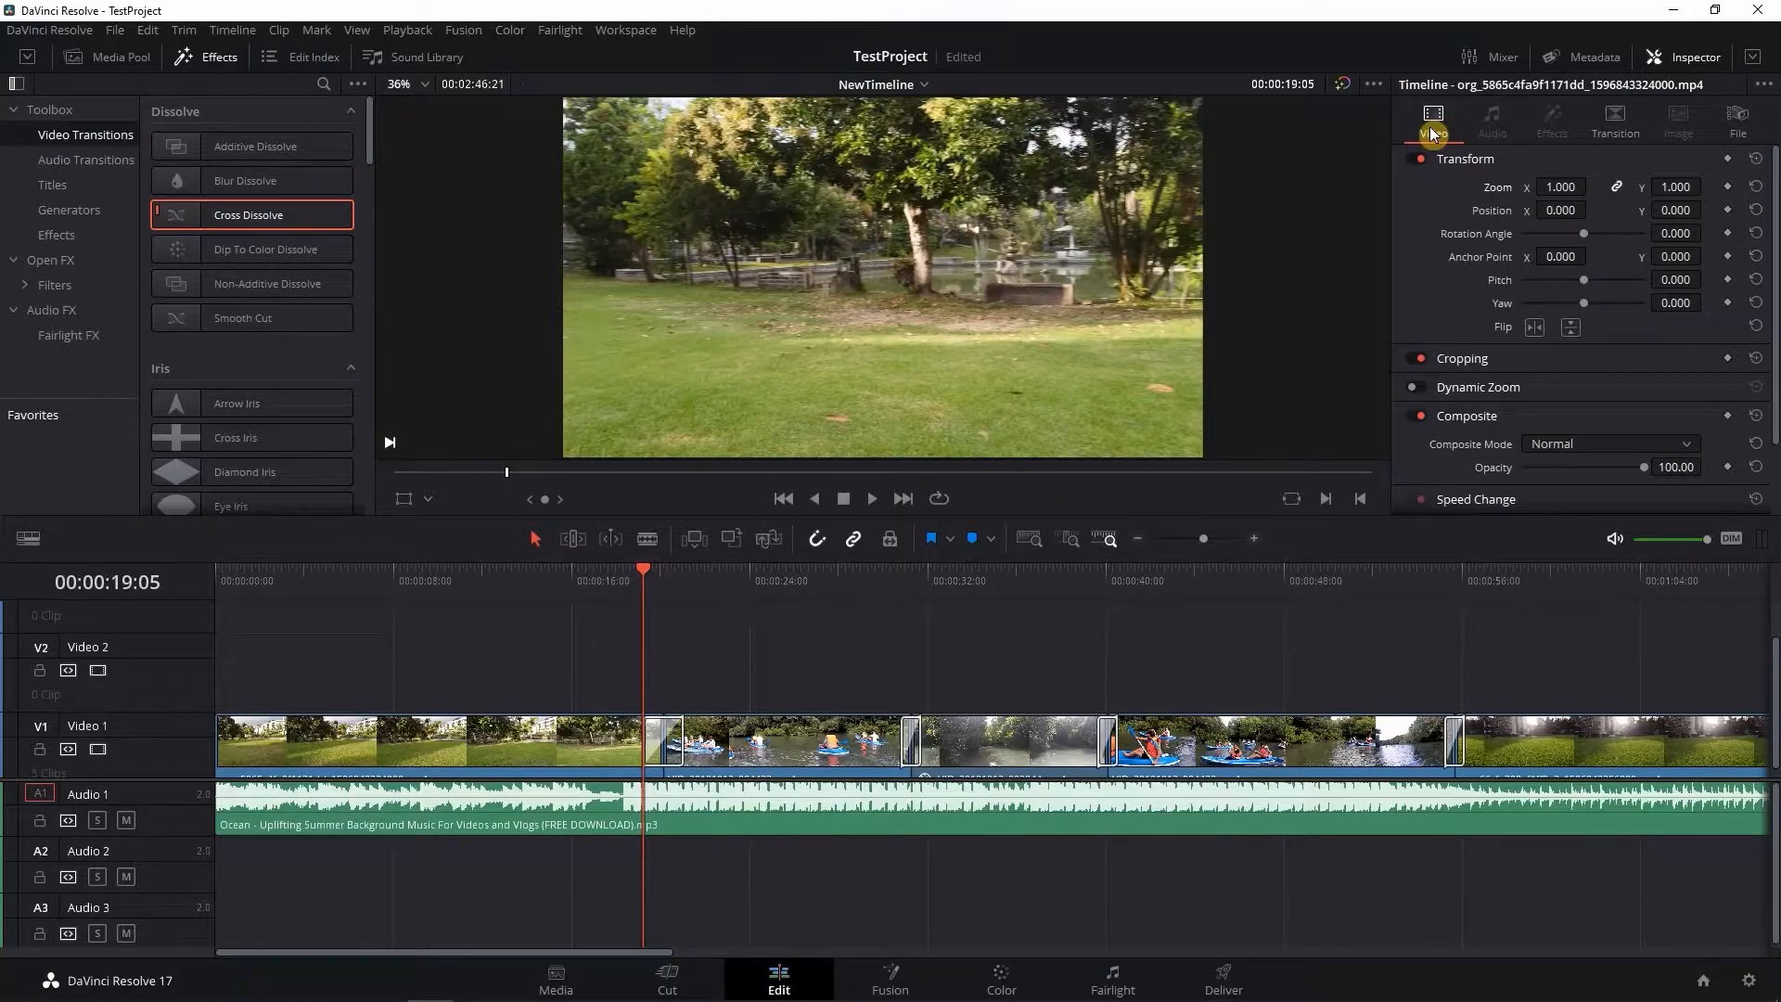
pyautogui.scroll(-3, 1445, 240)
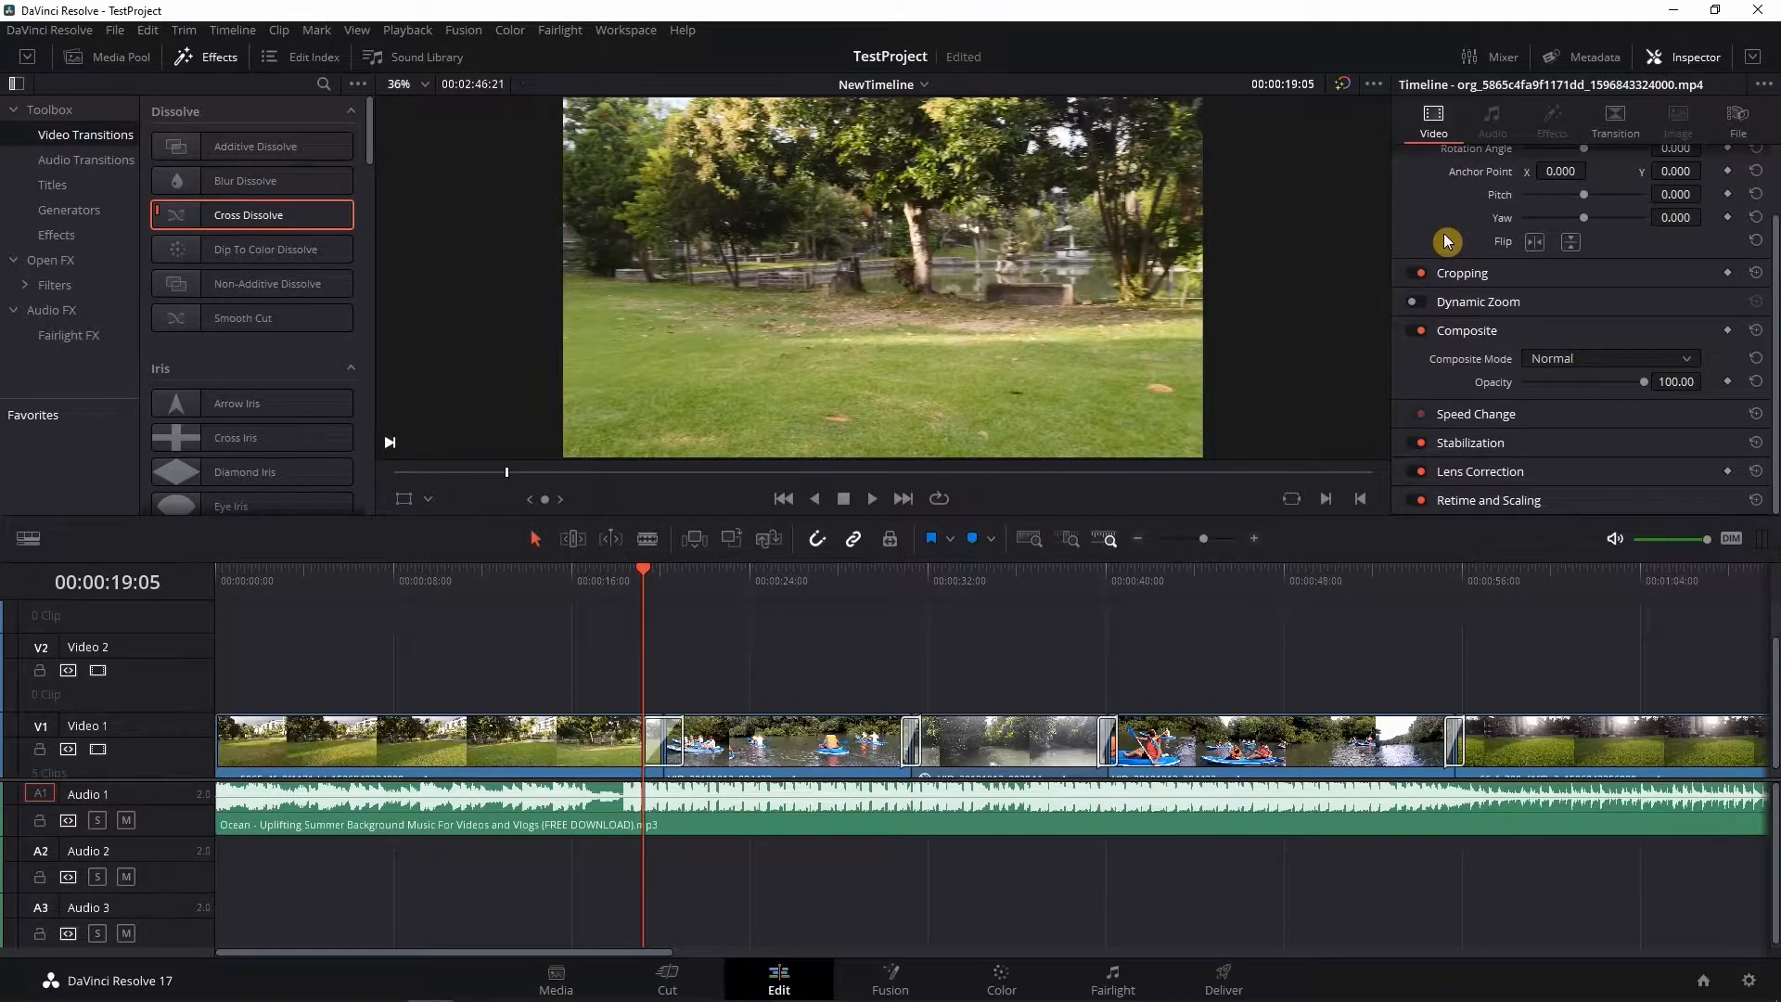
pyautogui.scroll(3, 1445, 239)
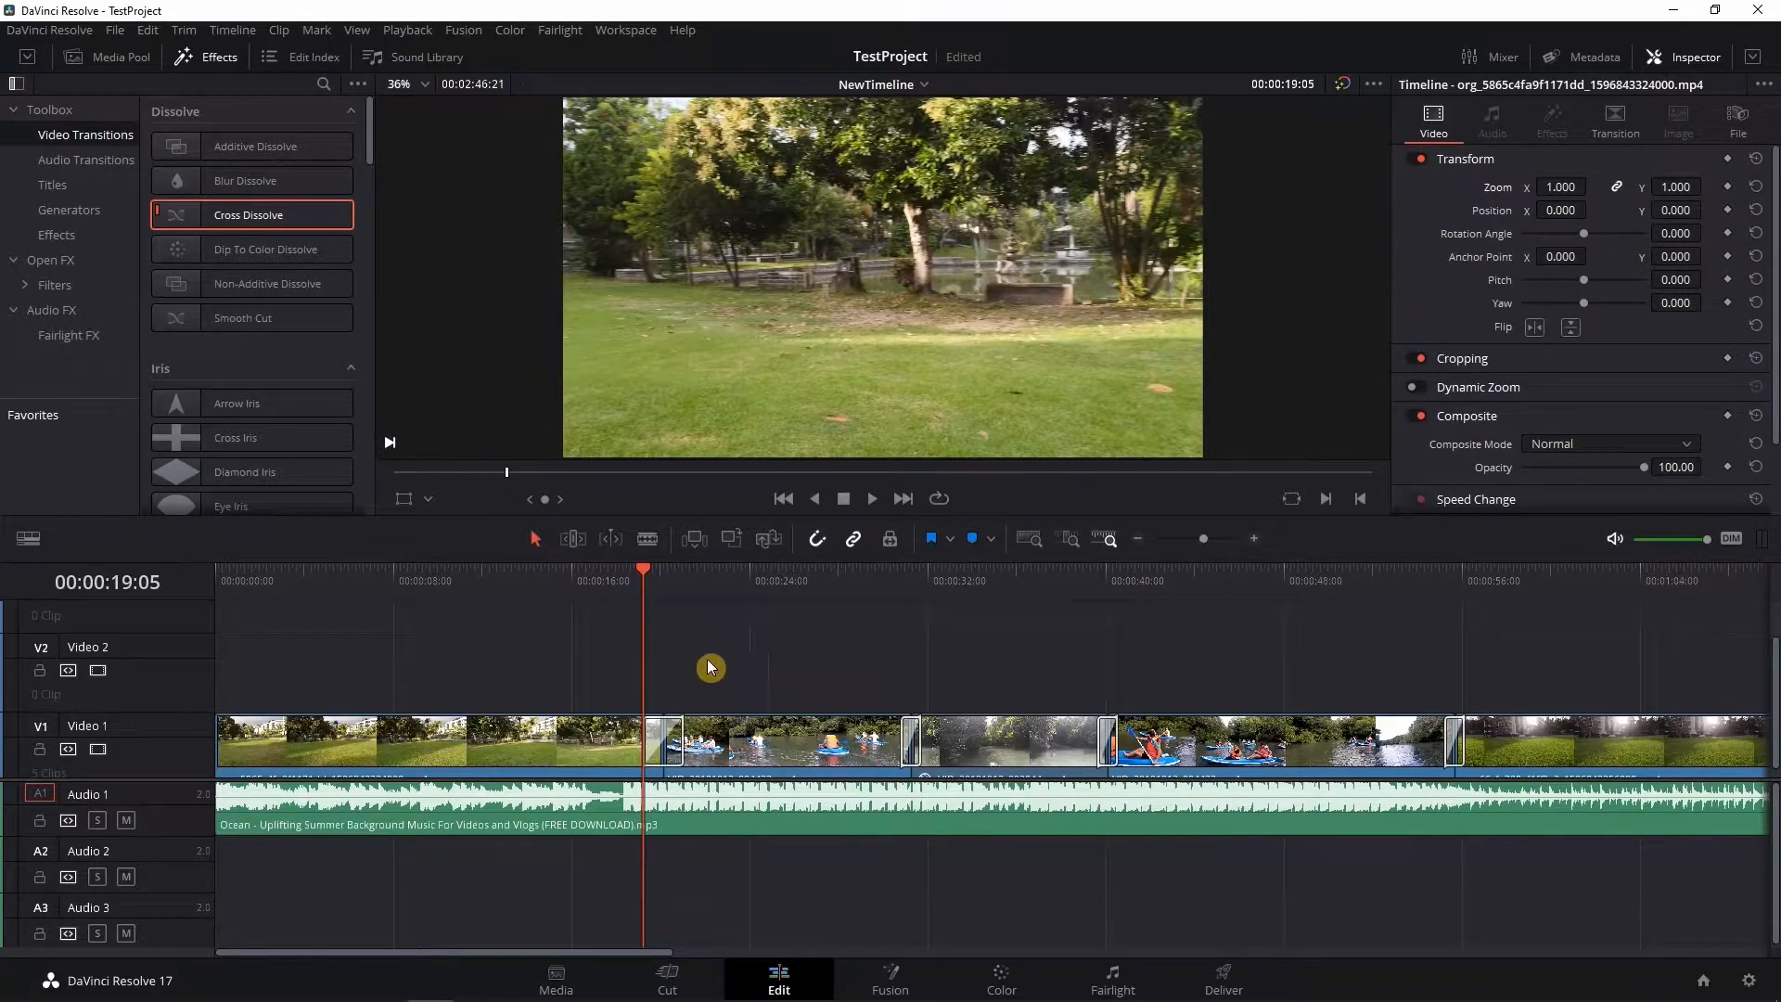
pyautogui.moveTo(646, 575); pyautogui.dragTo(814, 580)
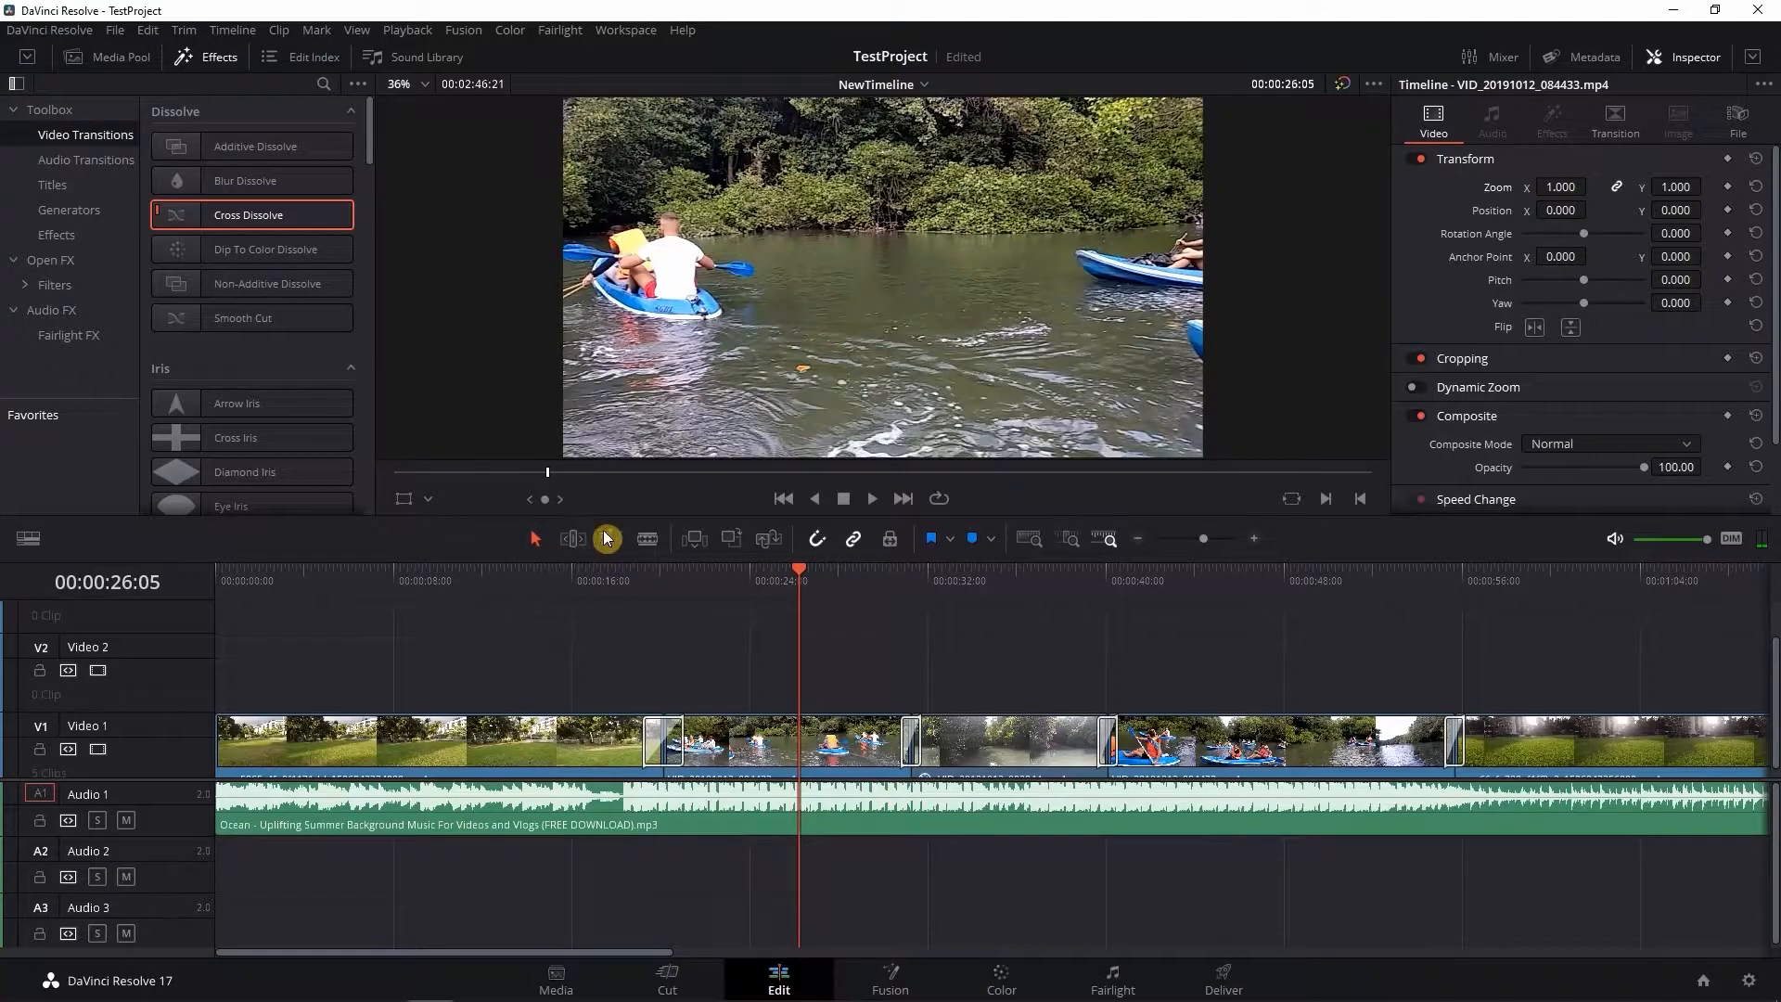
pyautogui.click(651, 540)
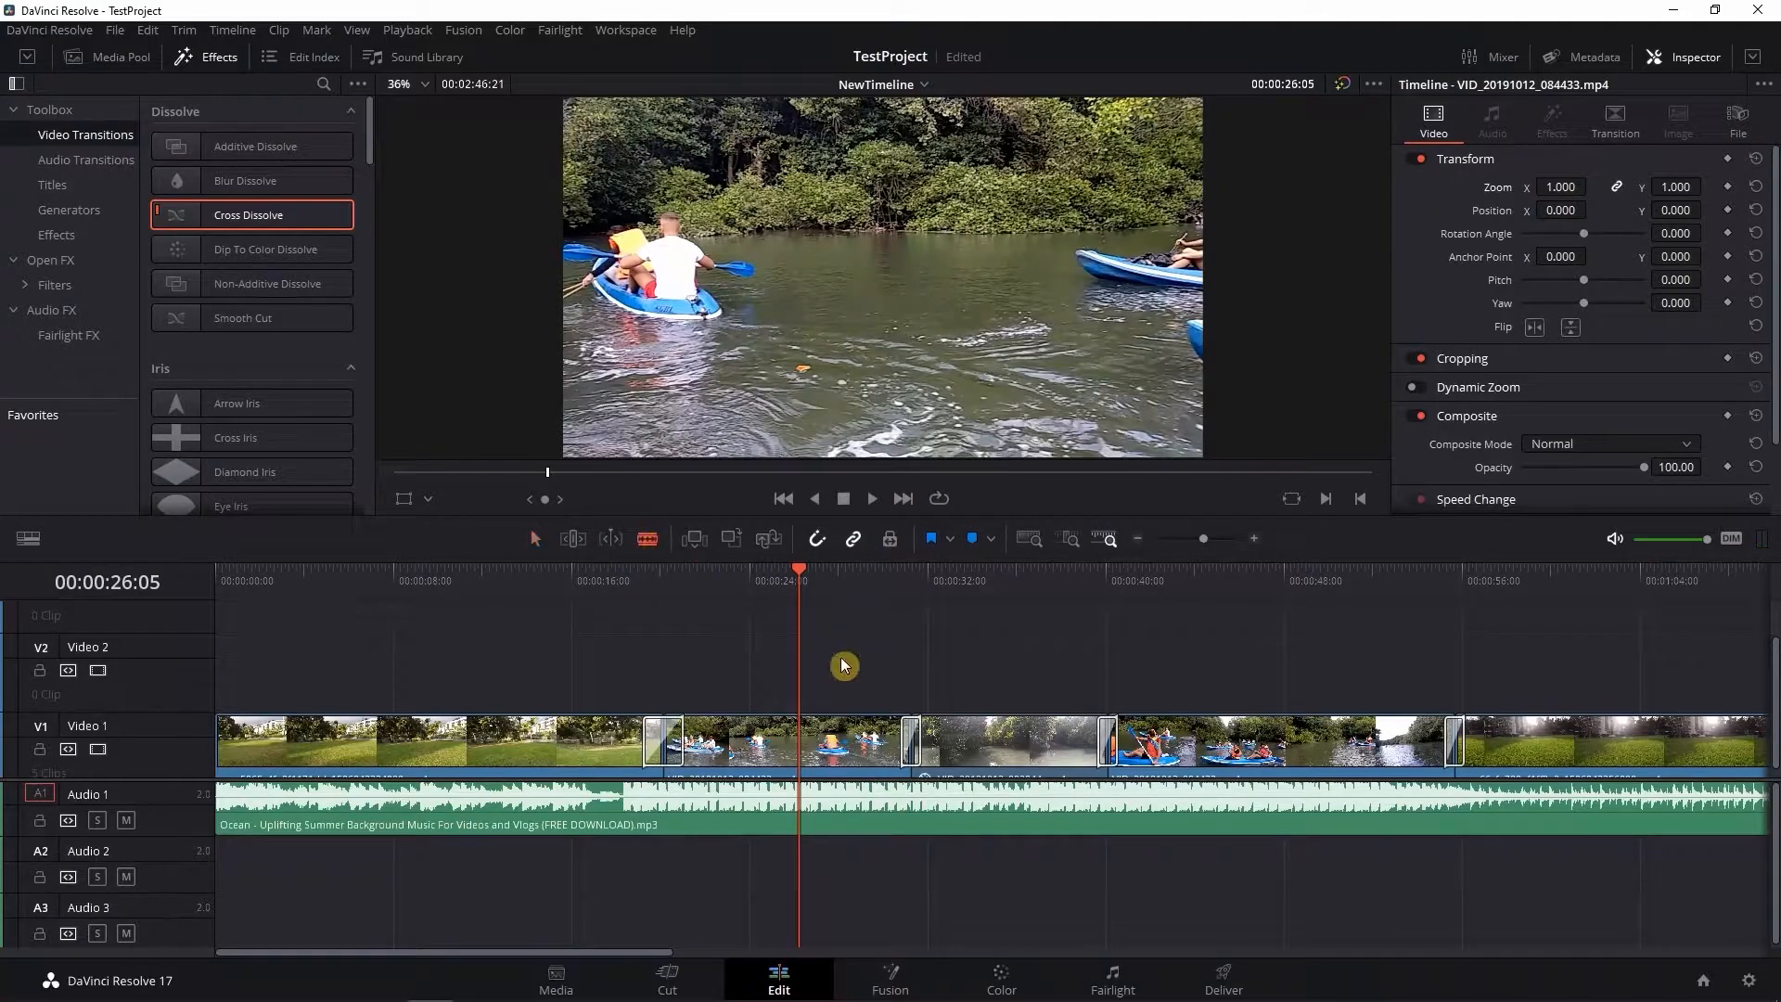
pyautogui.click(810, 740)
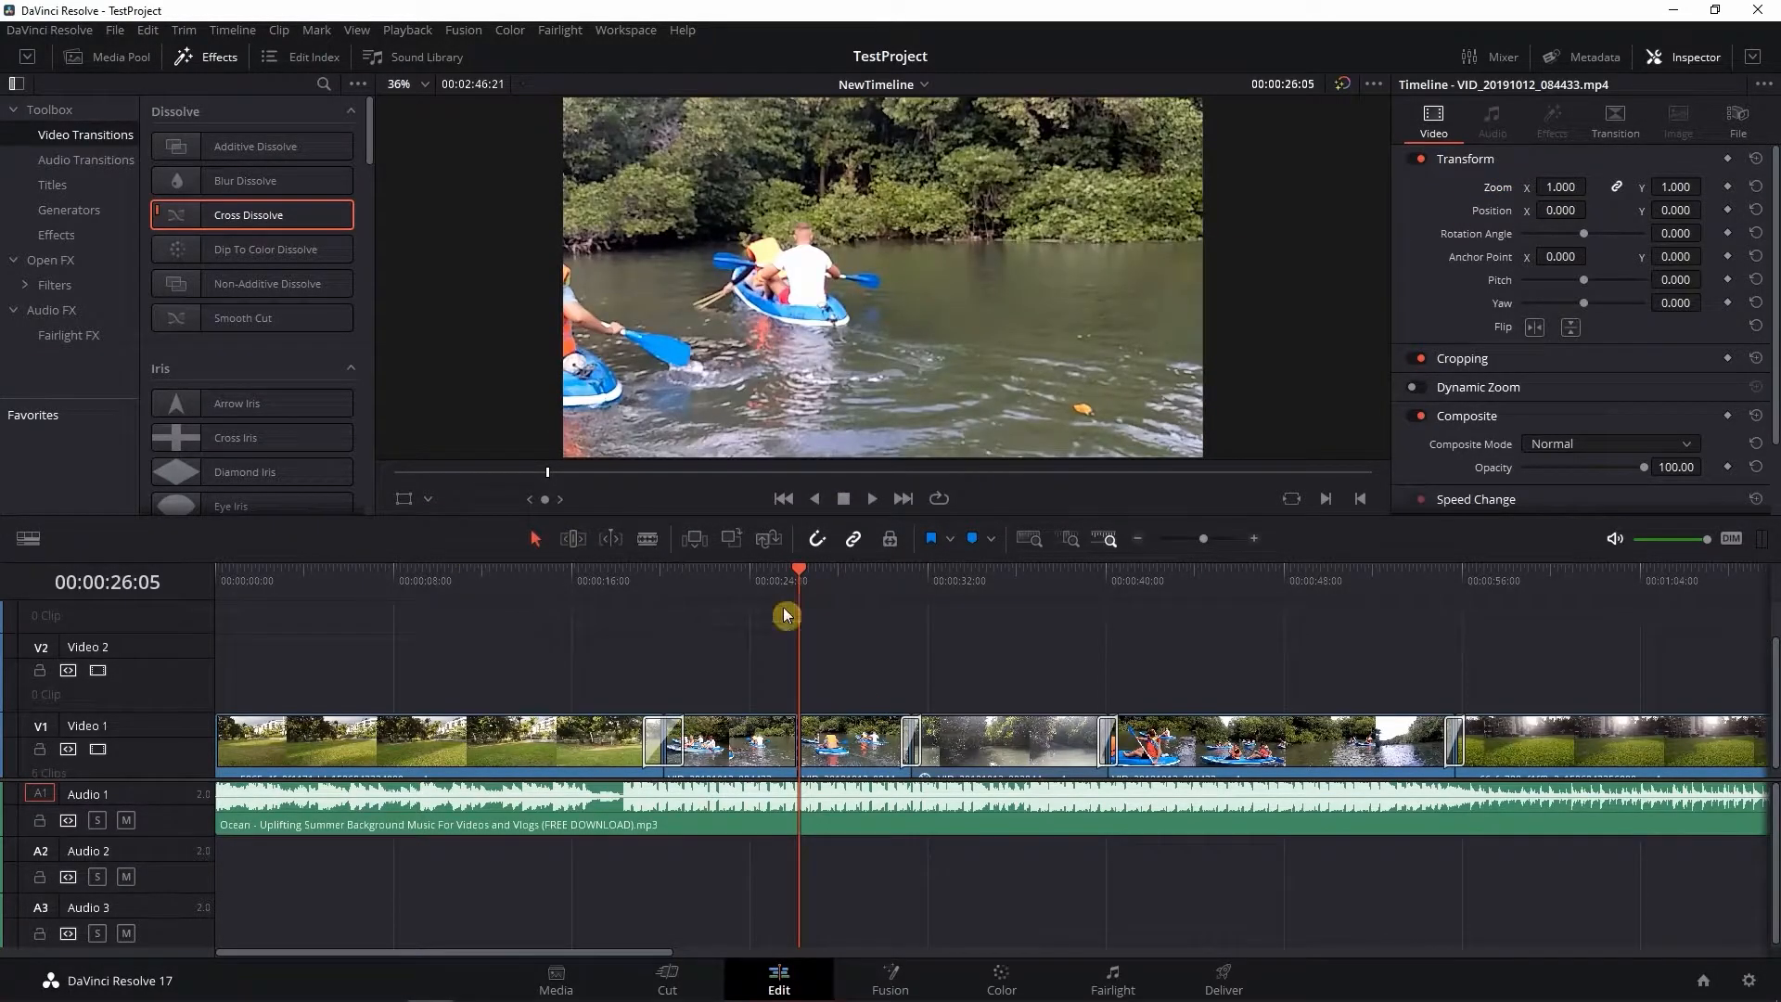
# Step: Set the zoom of the clip piece after 00:00:26:05 to 1.240 and its X position to 191, and play back from 00:00:17:20
pyautogui.click(838, 745)
pyautogui.moveTo(1561, 188)
pyautogui.mouseDown()
pyautogui.moveTo(1577, 197)
pyautogui.moveTo(1558, 202)
pyautogui.mouseUp()
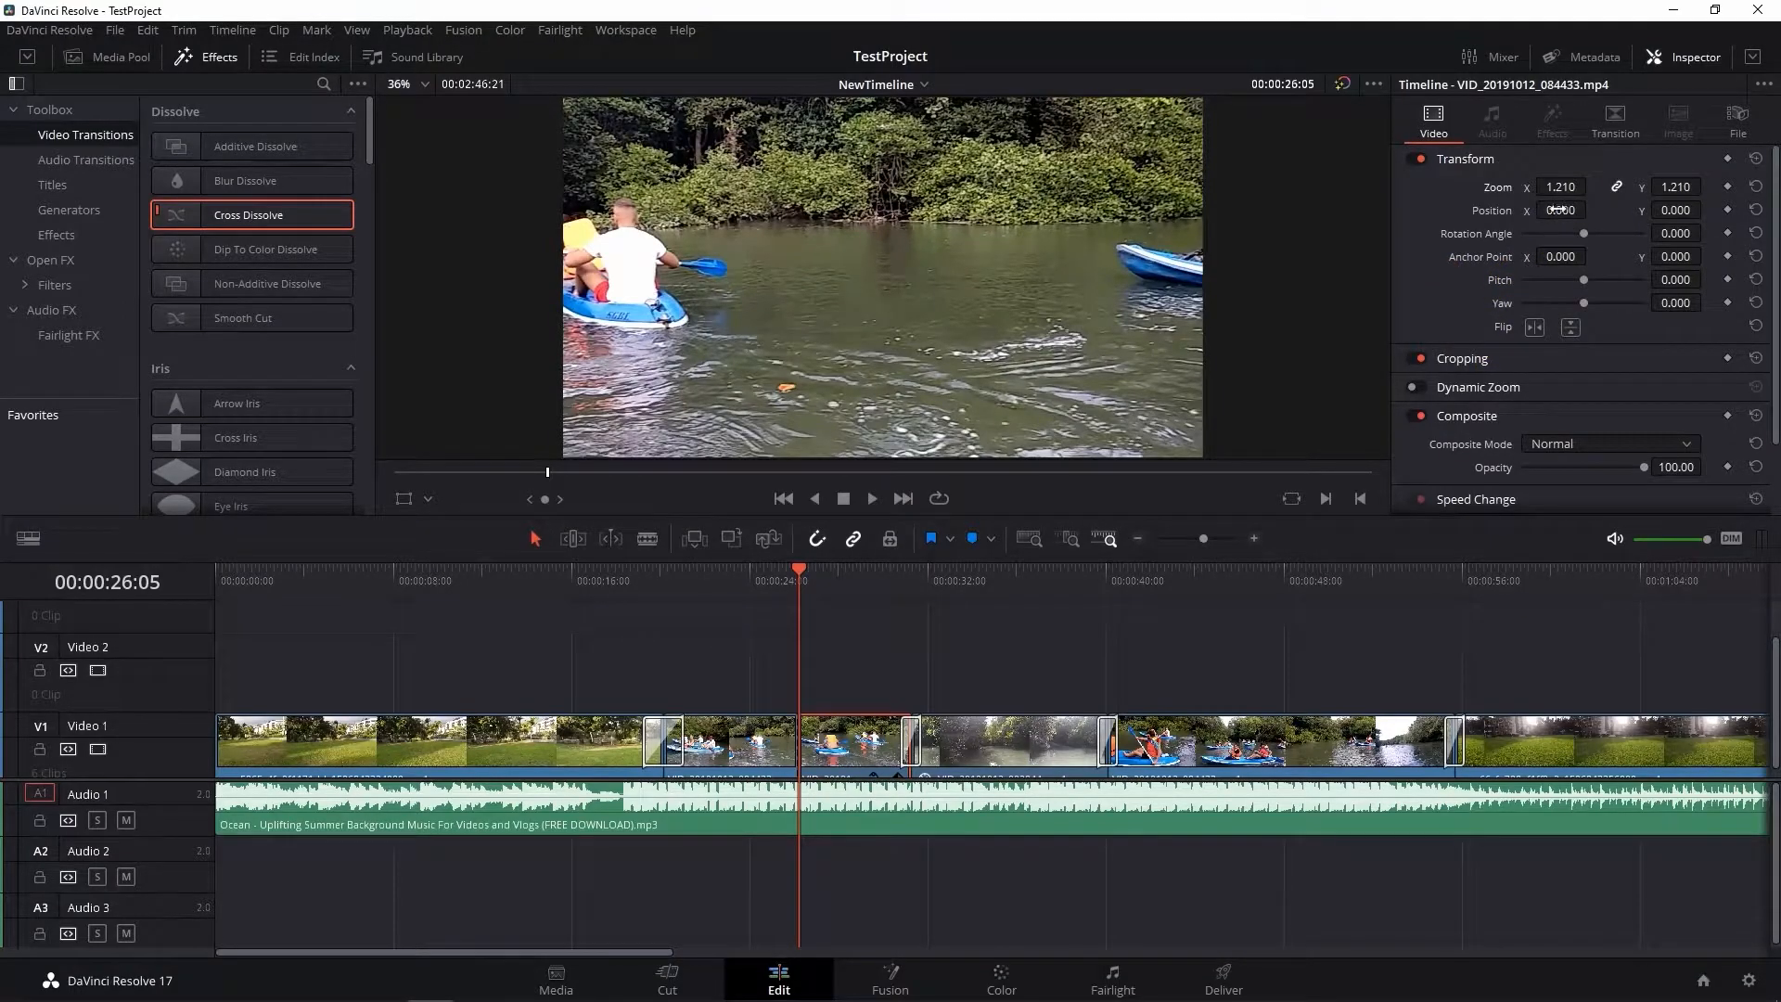
pyautogui.moveTo(1561, 210); pyautogui.dragTo(1591, 209)
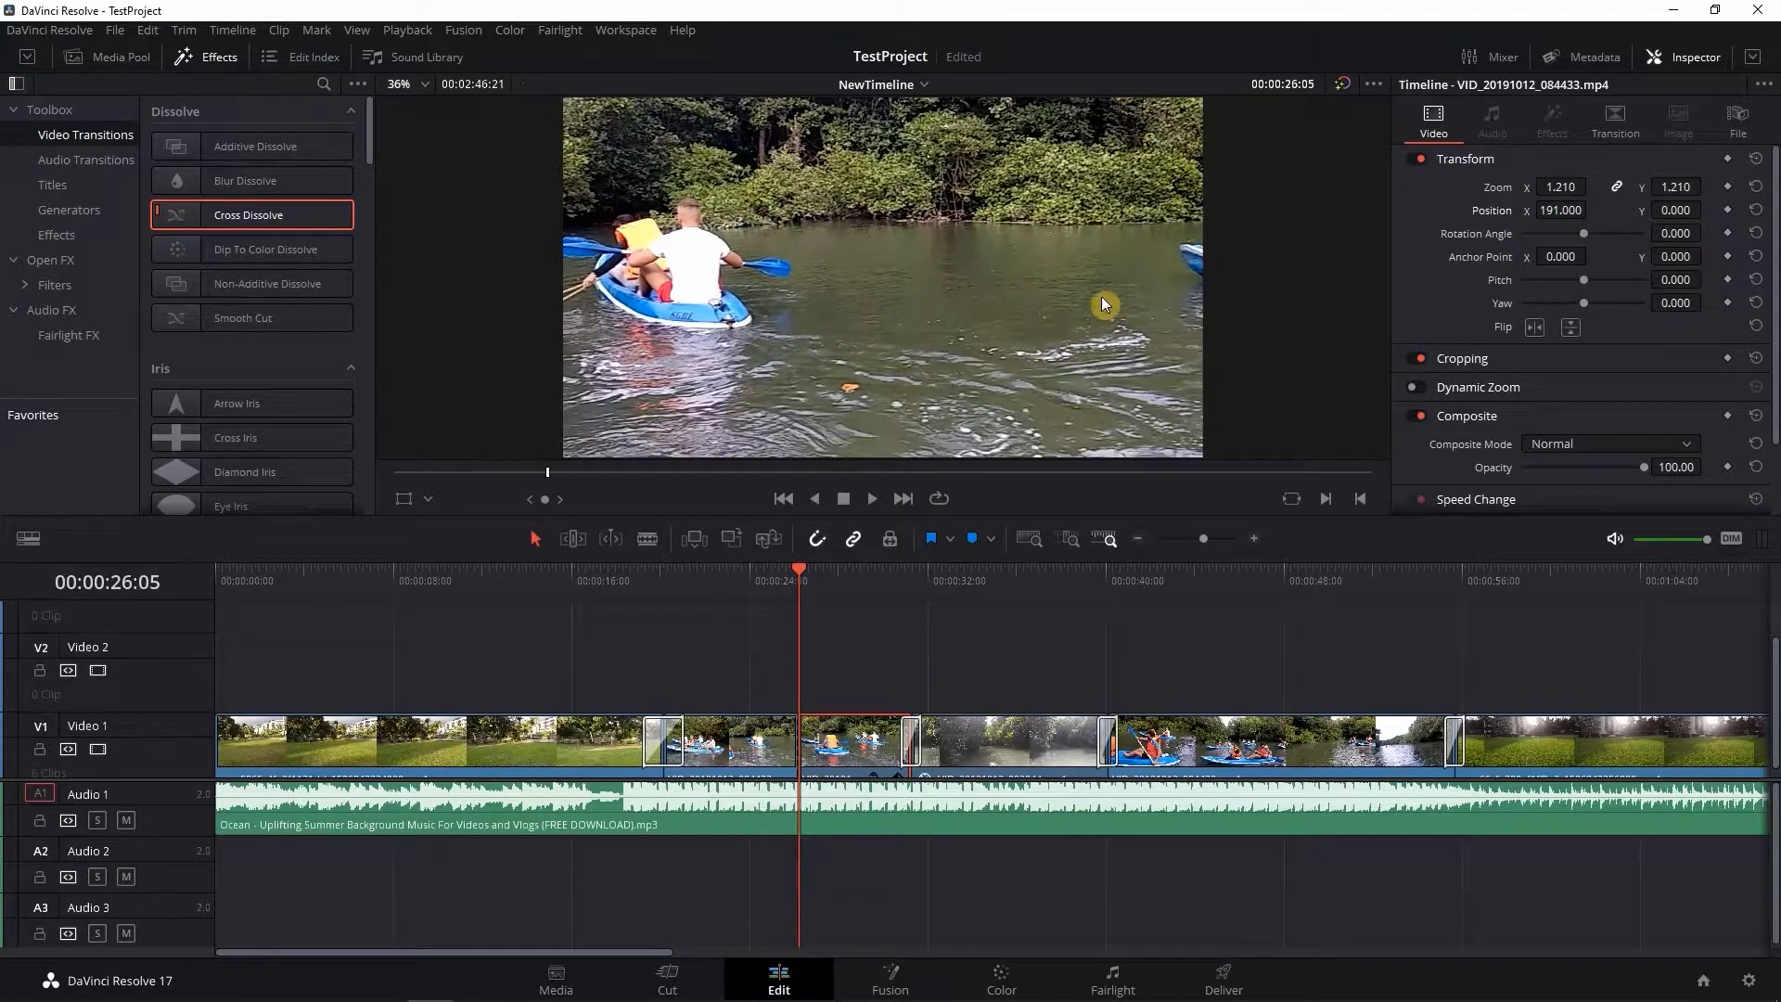
pyautogui.moveTo(1576, 187)
pyautogui.mouseDown()
pyautogui.moveTo(1592, 187)
pyautogui.moveTo(1545, 191)
pyautogui.mouseUp()
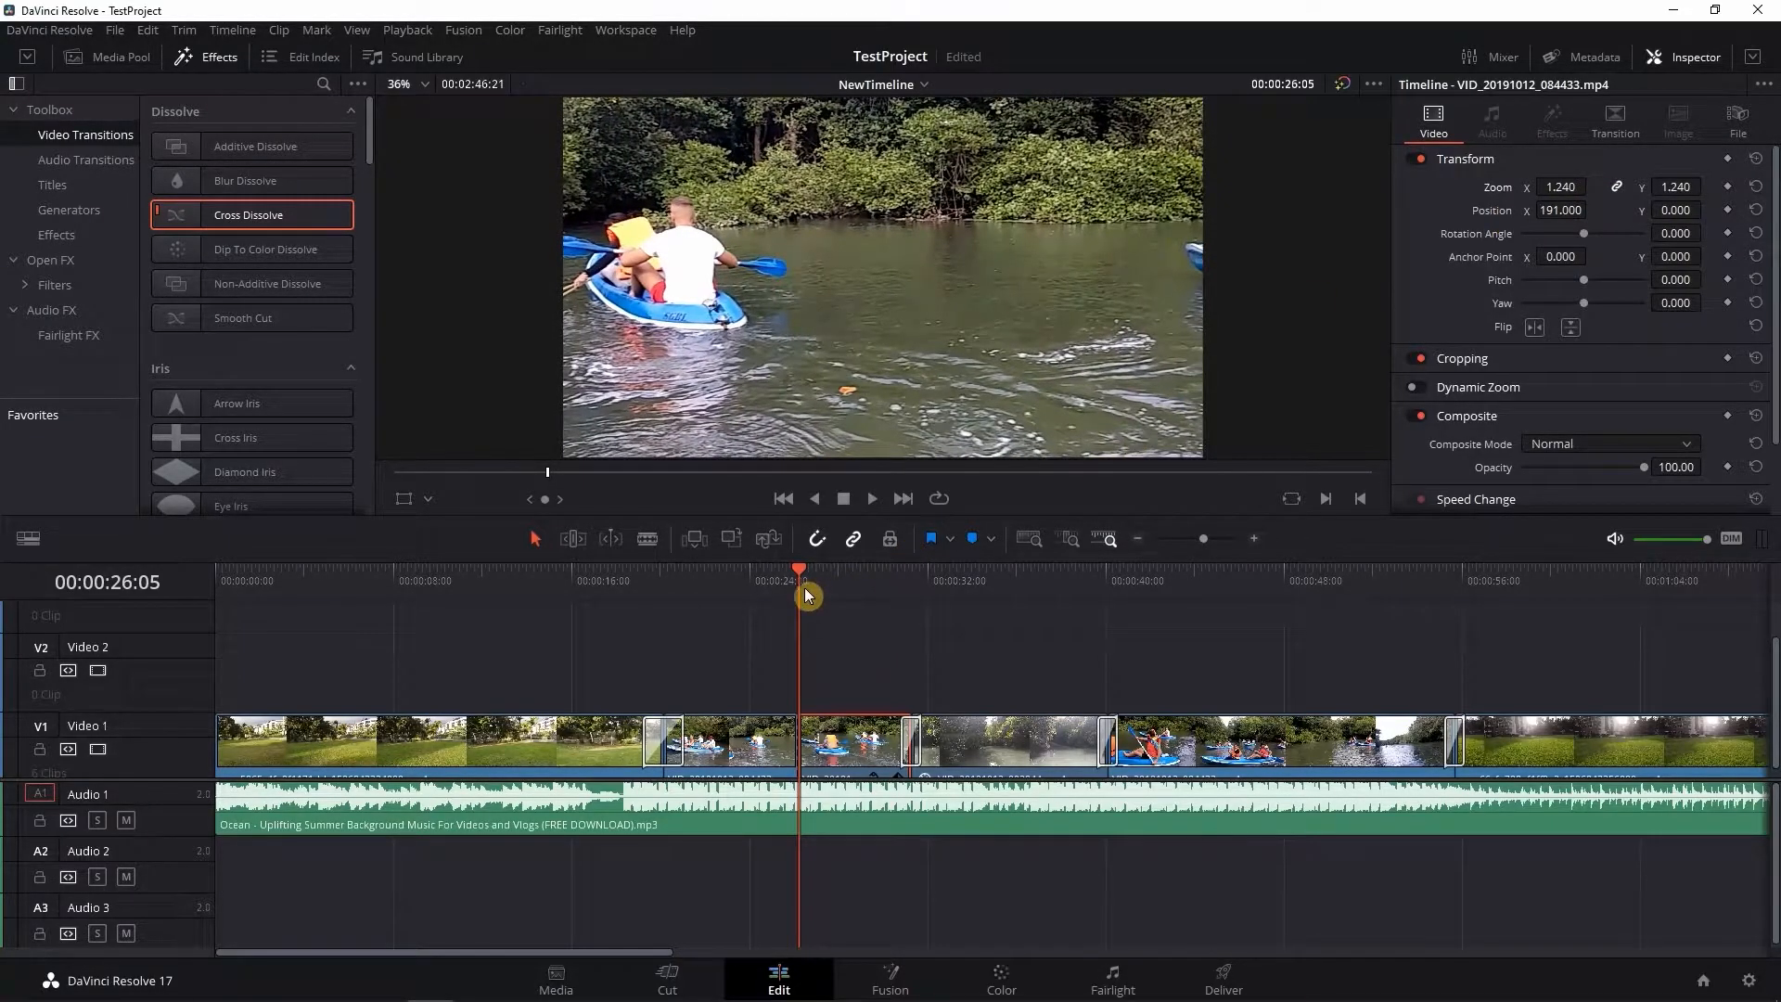
pyautogui.moveTo(795, 577); pyautogui.dragTo(613, 601)
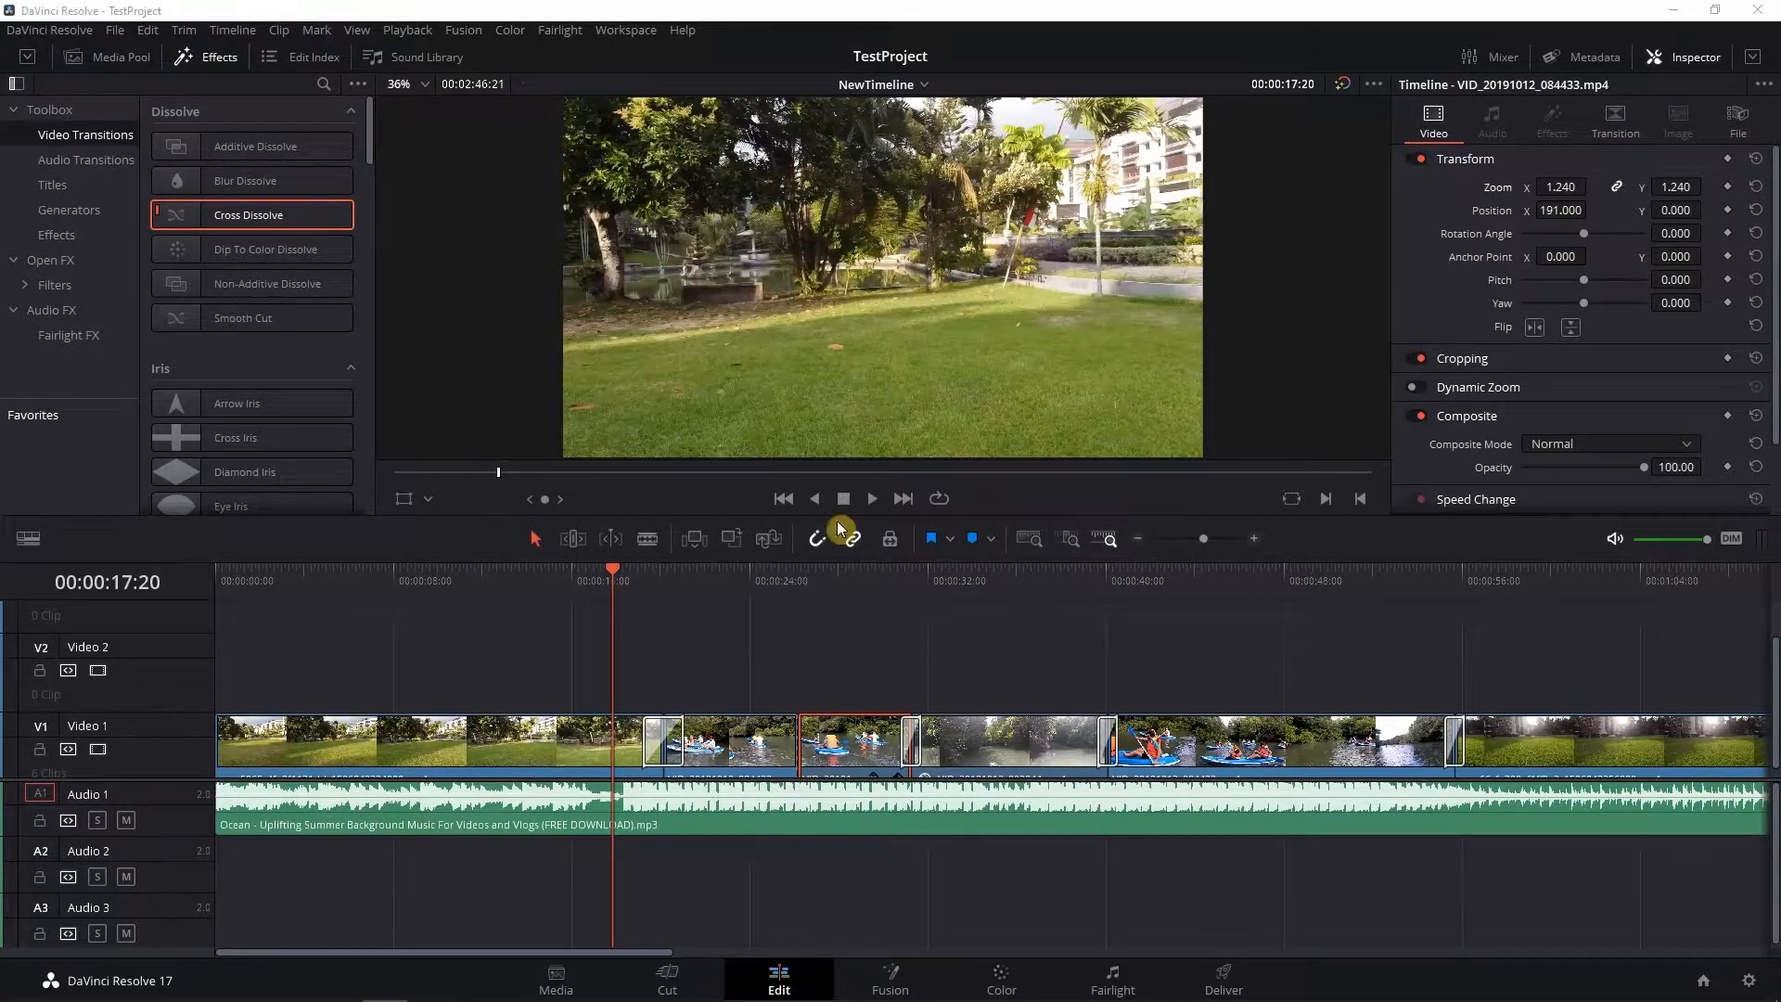
pyautogui.click(873, 498)
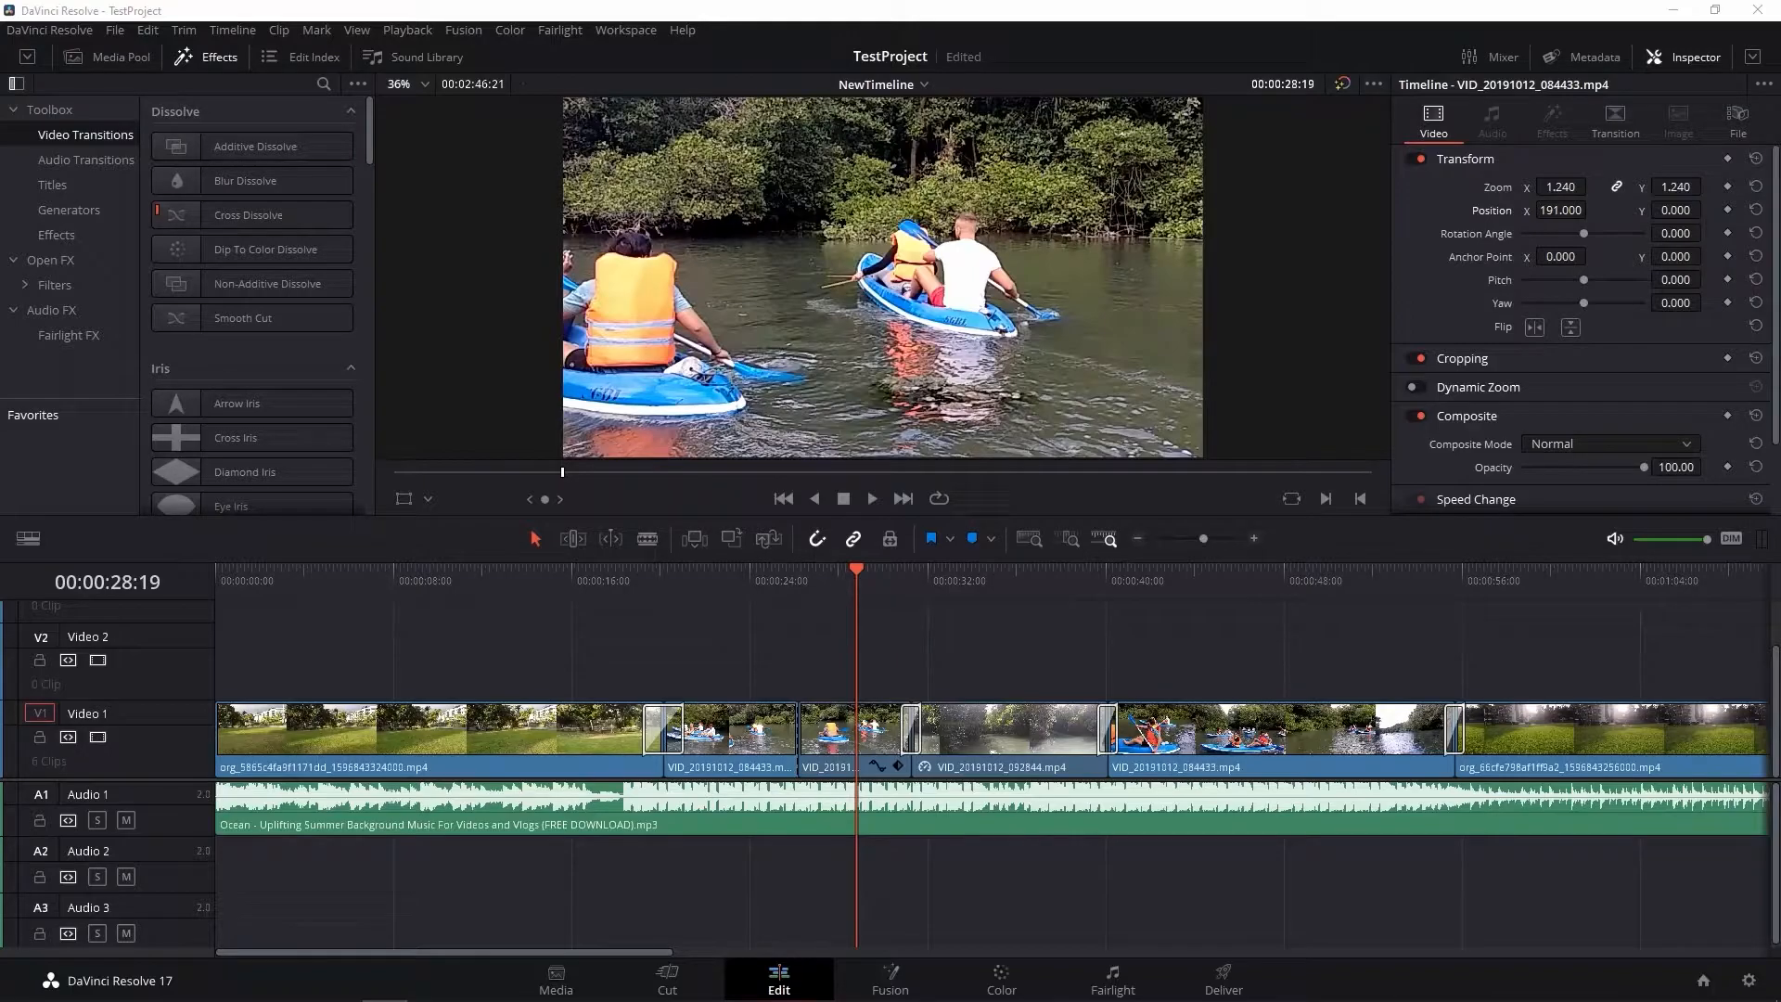
# Step: Add a basic Text title on Video 2 above the first clip, starting at 00:00:10:10
pyautogui.click(219, 58)
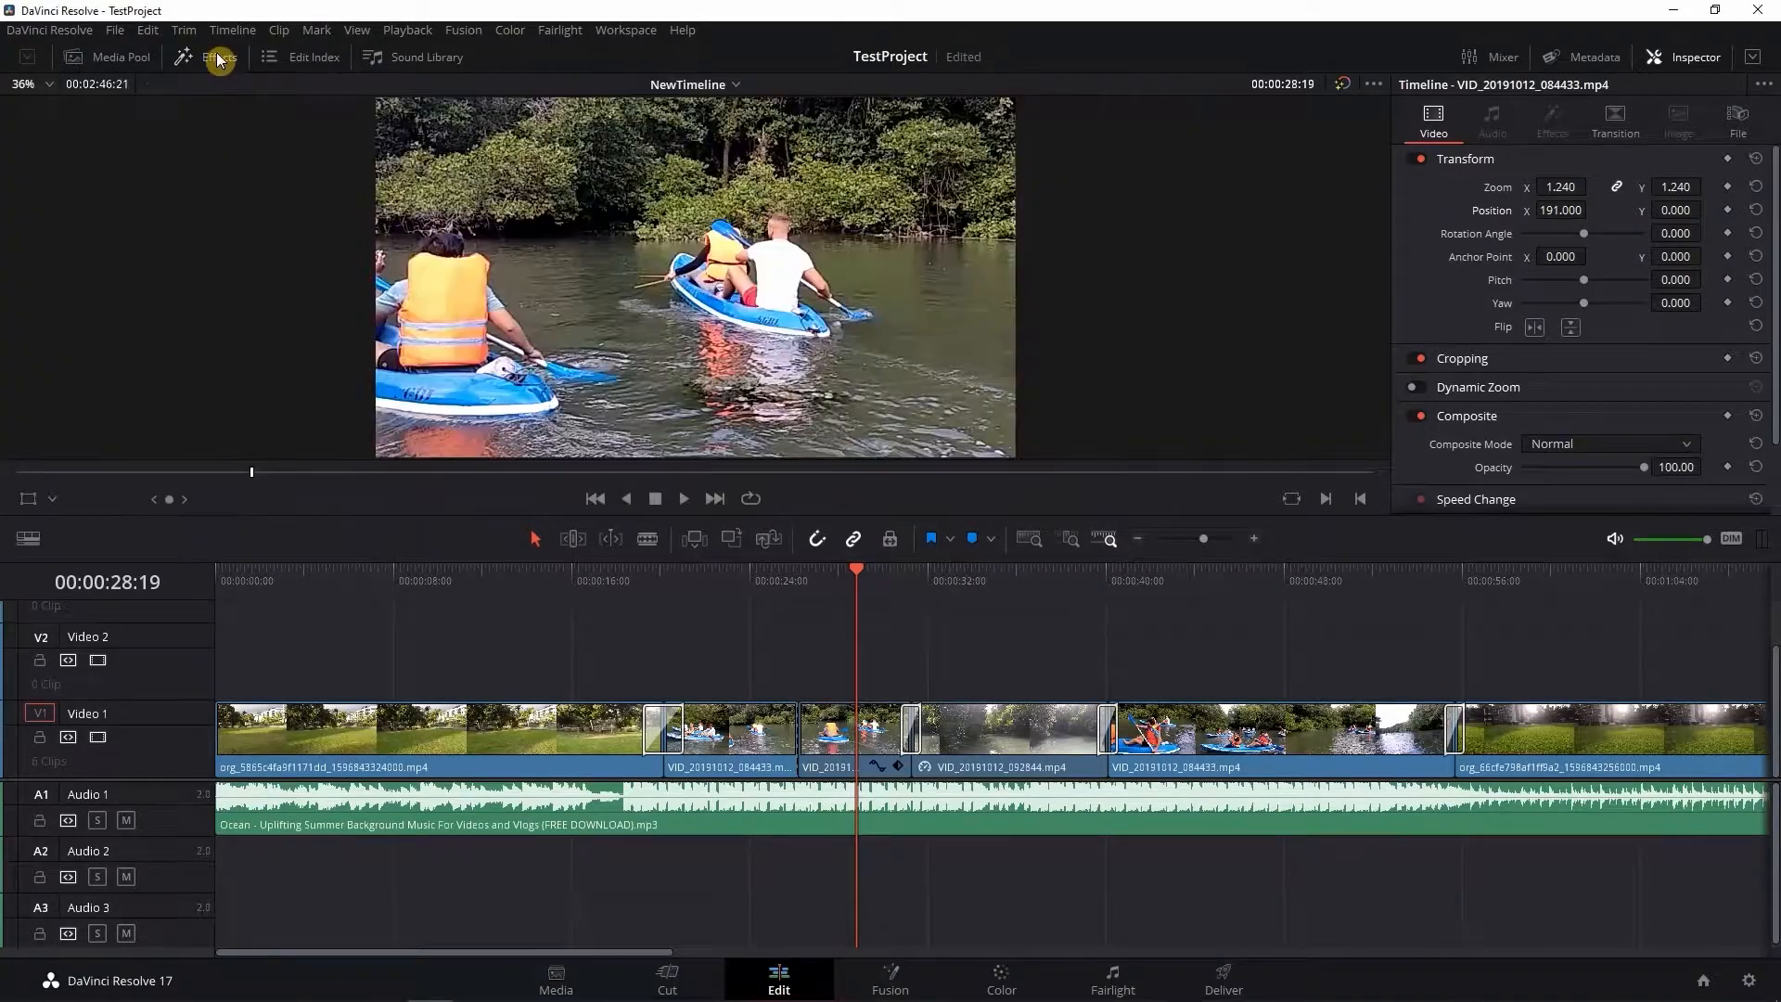
pyautogui.click(220, 59)
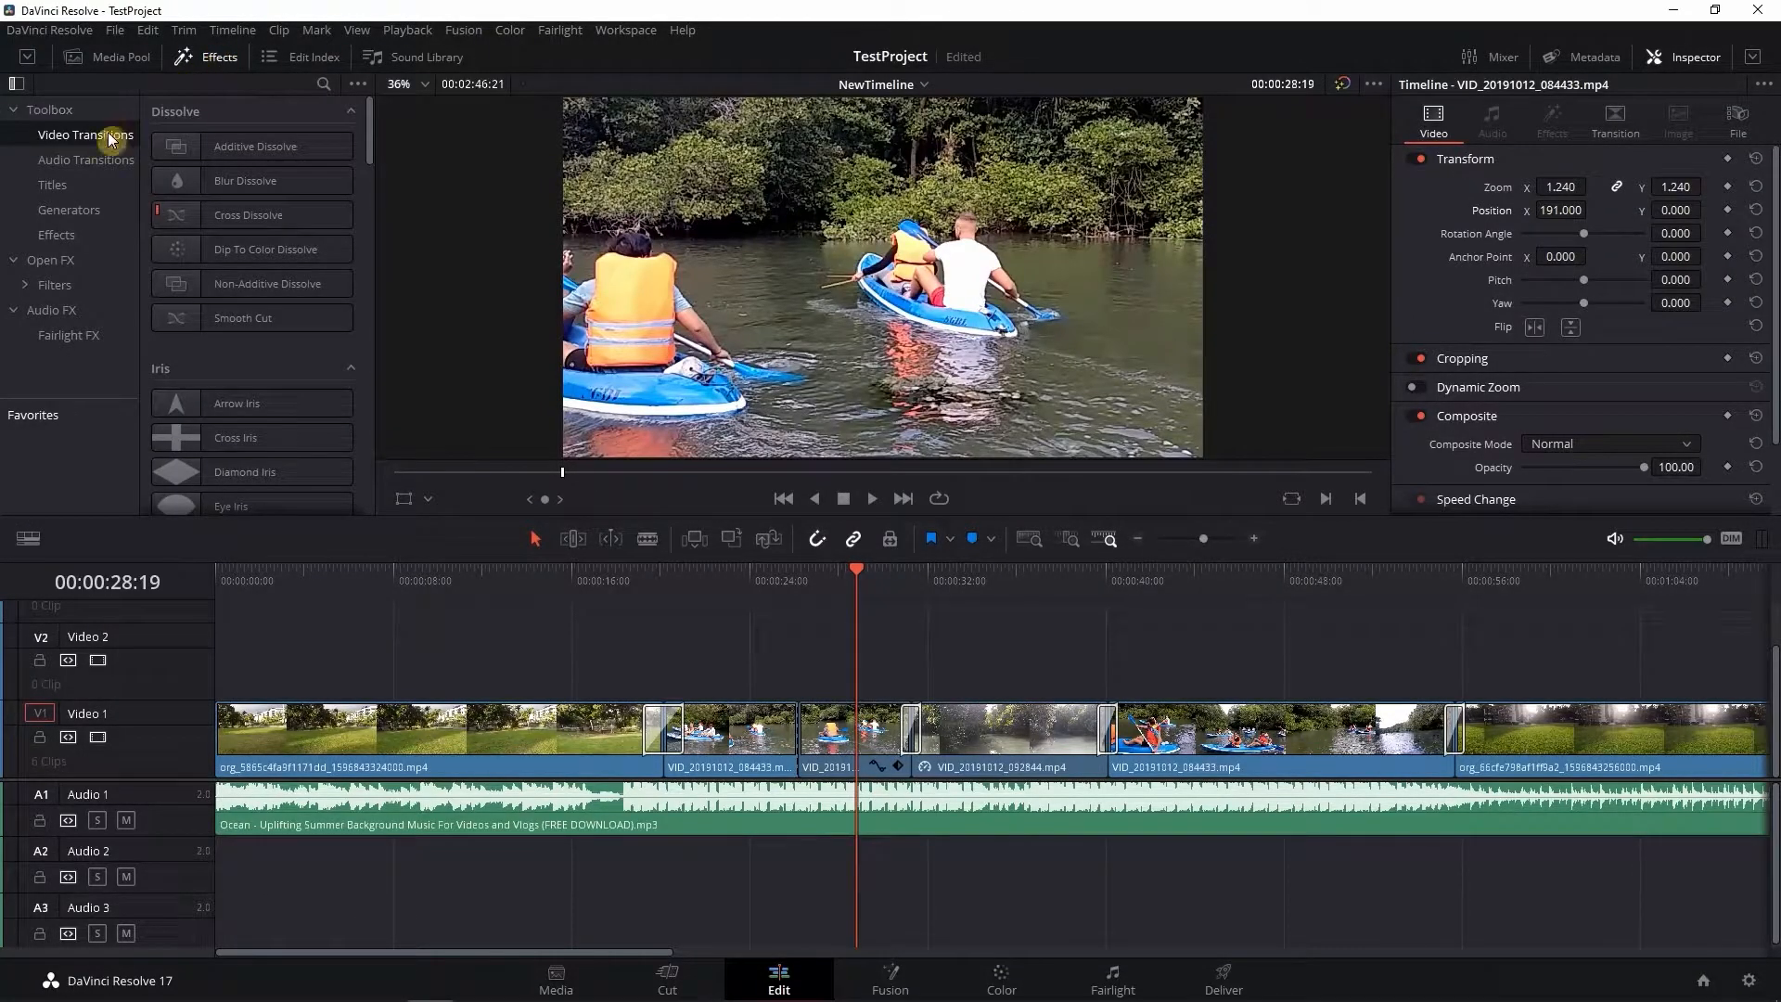
pyautogui.click(65, 187)
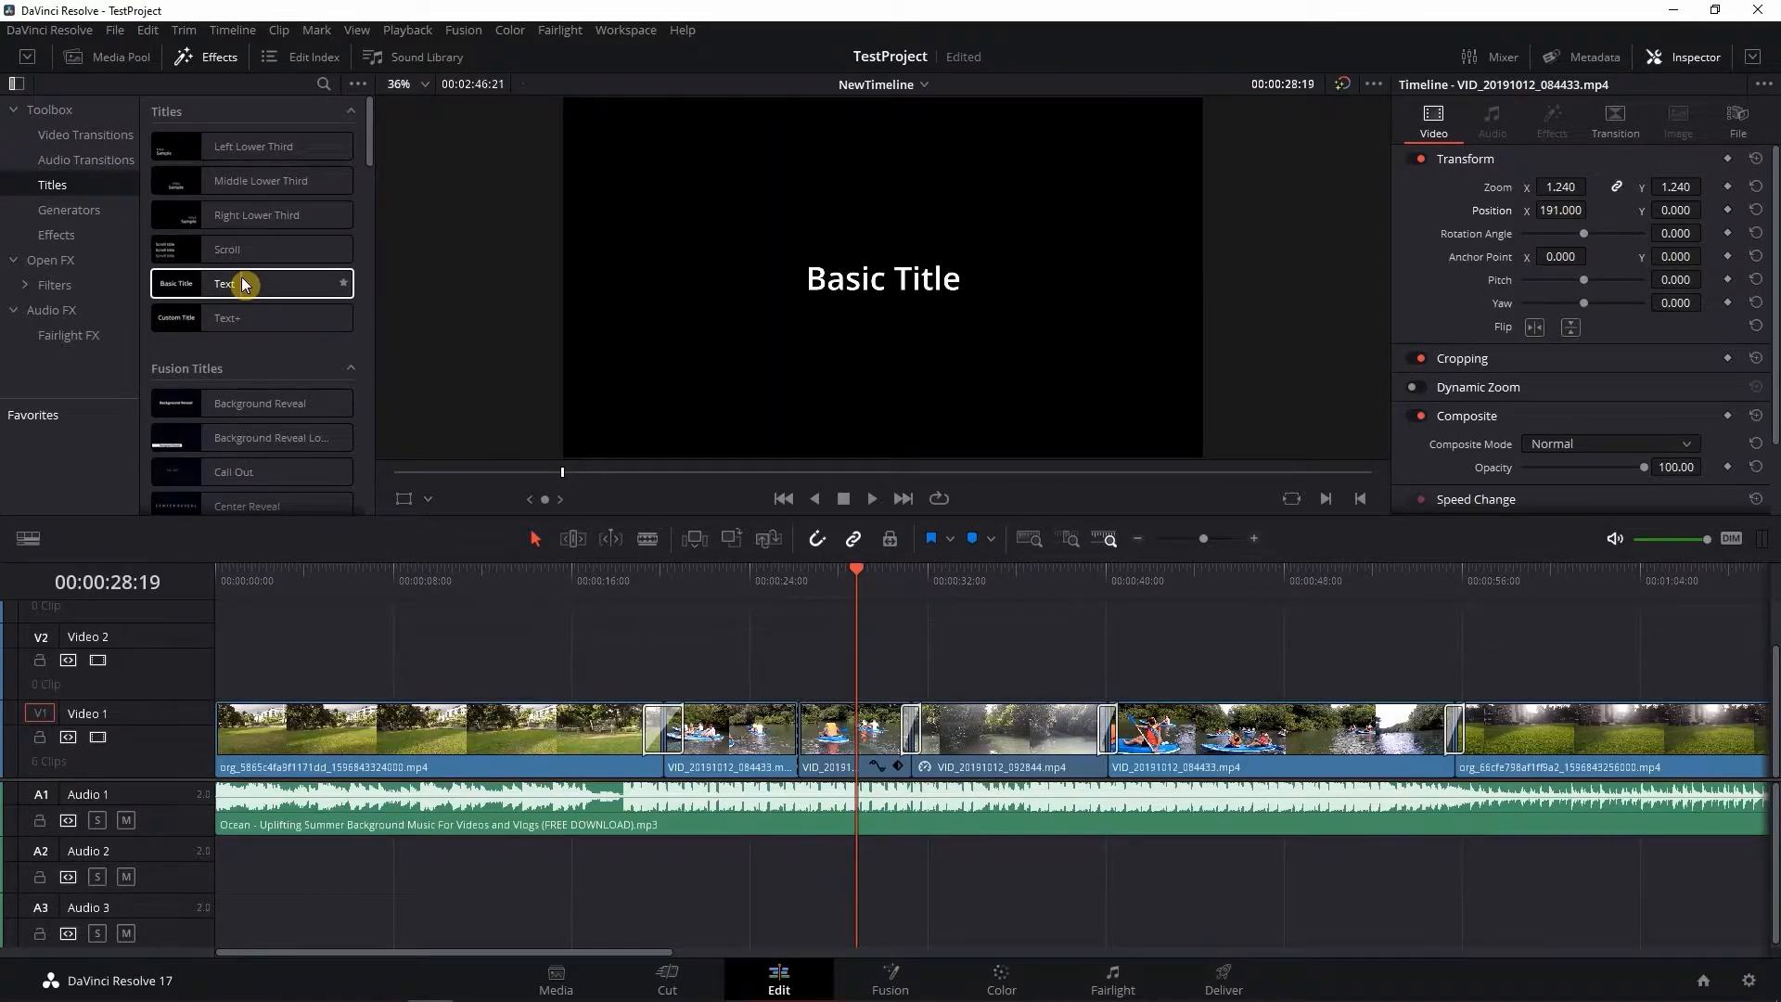
pyautogui.moveTo(233, 291); pyautogui.dragTo(514, 662)
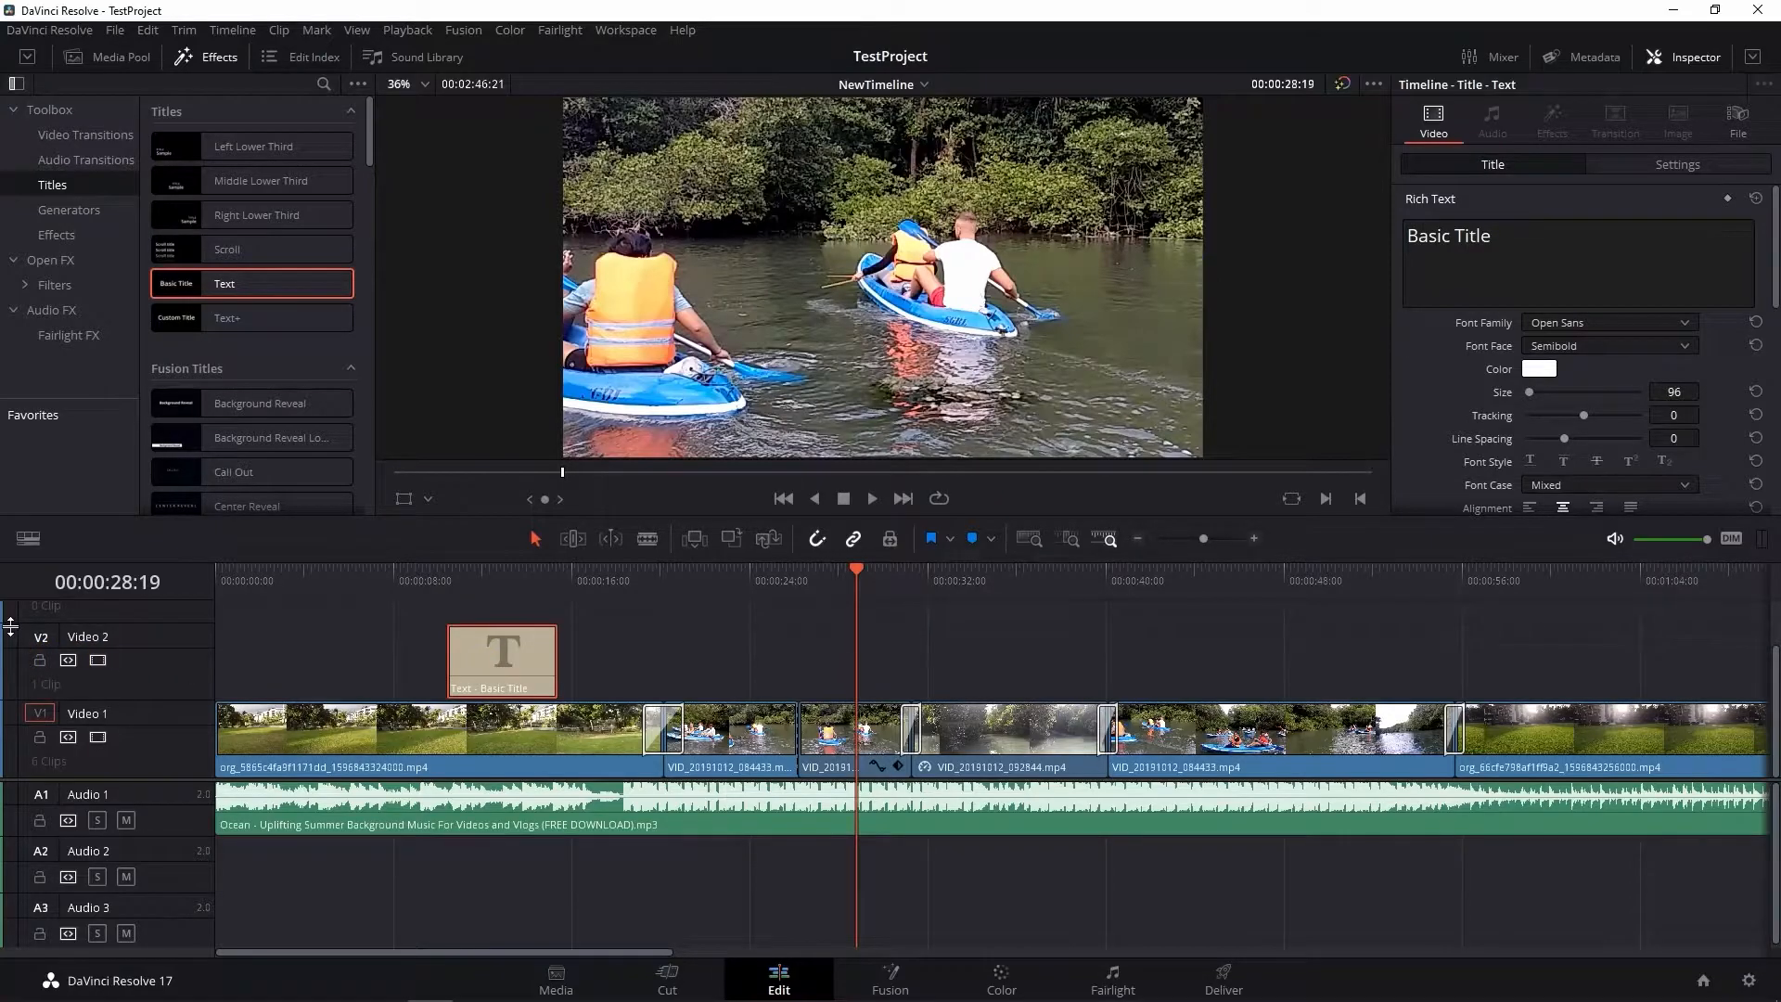
# Step: Reduce the heights of the Video 2 and Video 3 tracks to a single thin row each
pyautogui.moveTo(10, 626); pyautogui.dragTo(19, 701)
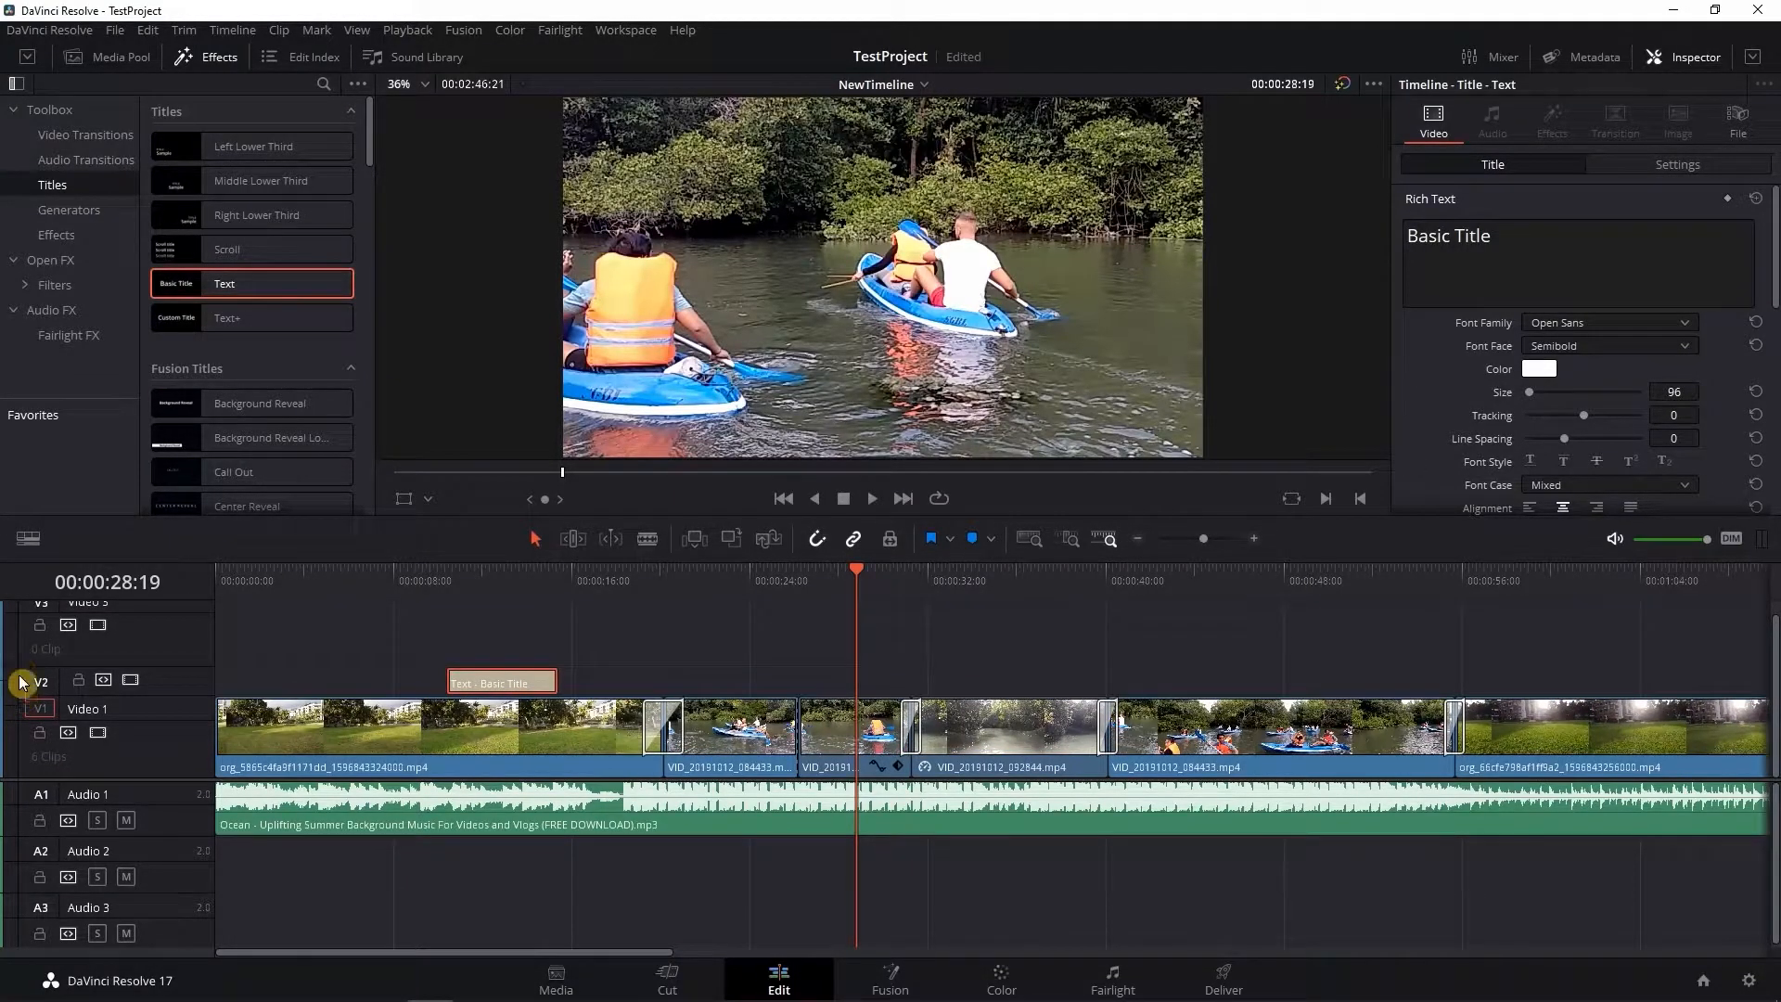
pyautogui.scroll(1, 102, 652)
pyautogui.moveTo(12, 607); pyautogui.dragTo(18, 649)
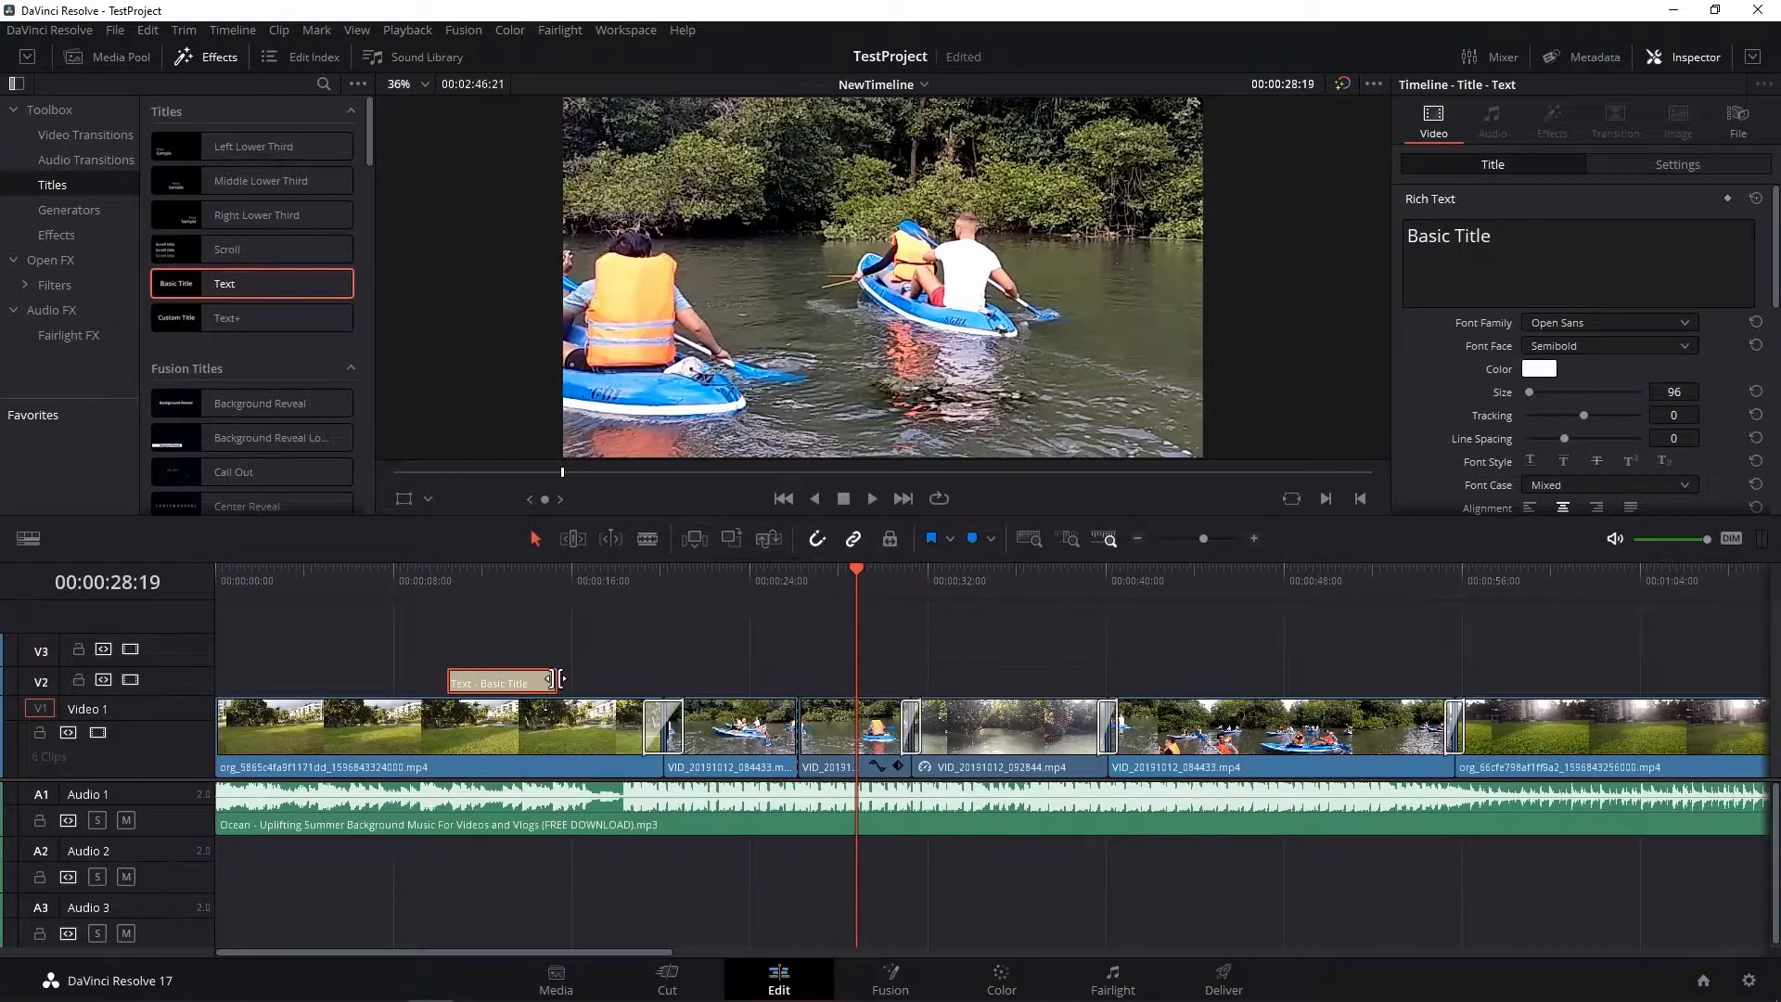
# Step: Scrub through the title from 00:00:10:10 to 00:00:16:07 and extend the end of the title clip beyond 00:00:16:07
pyautogui.click(447, 572)
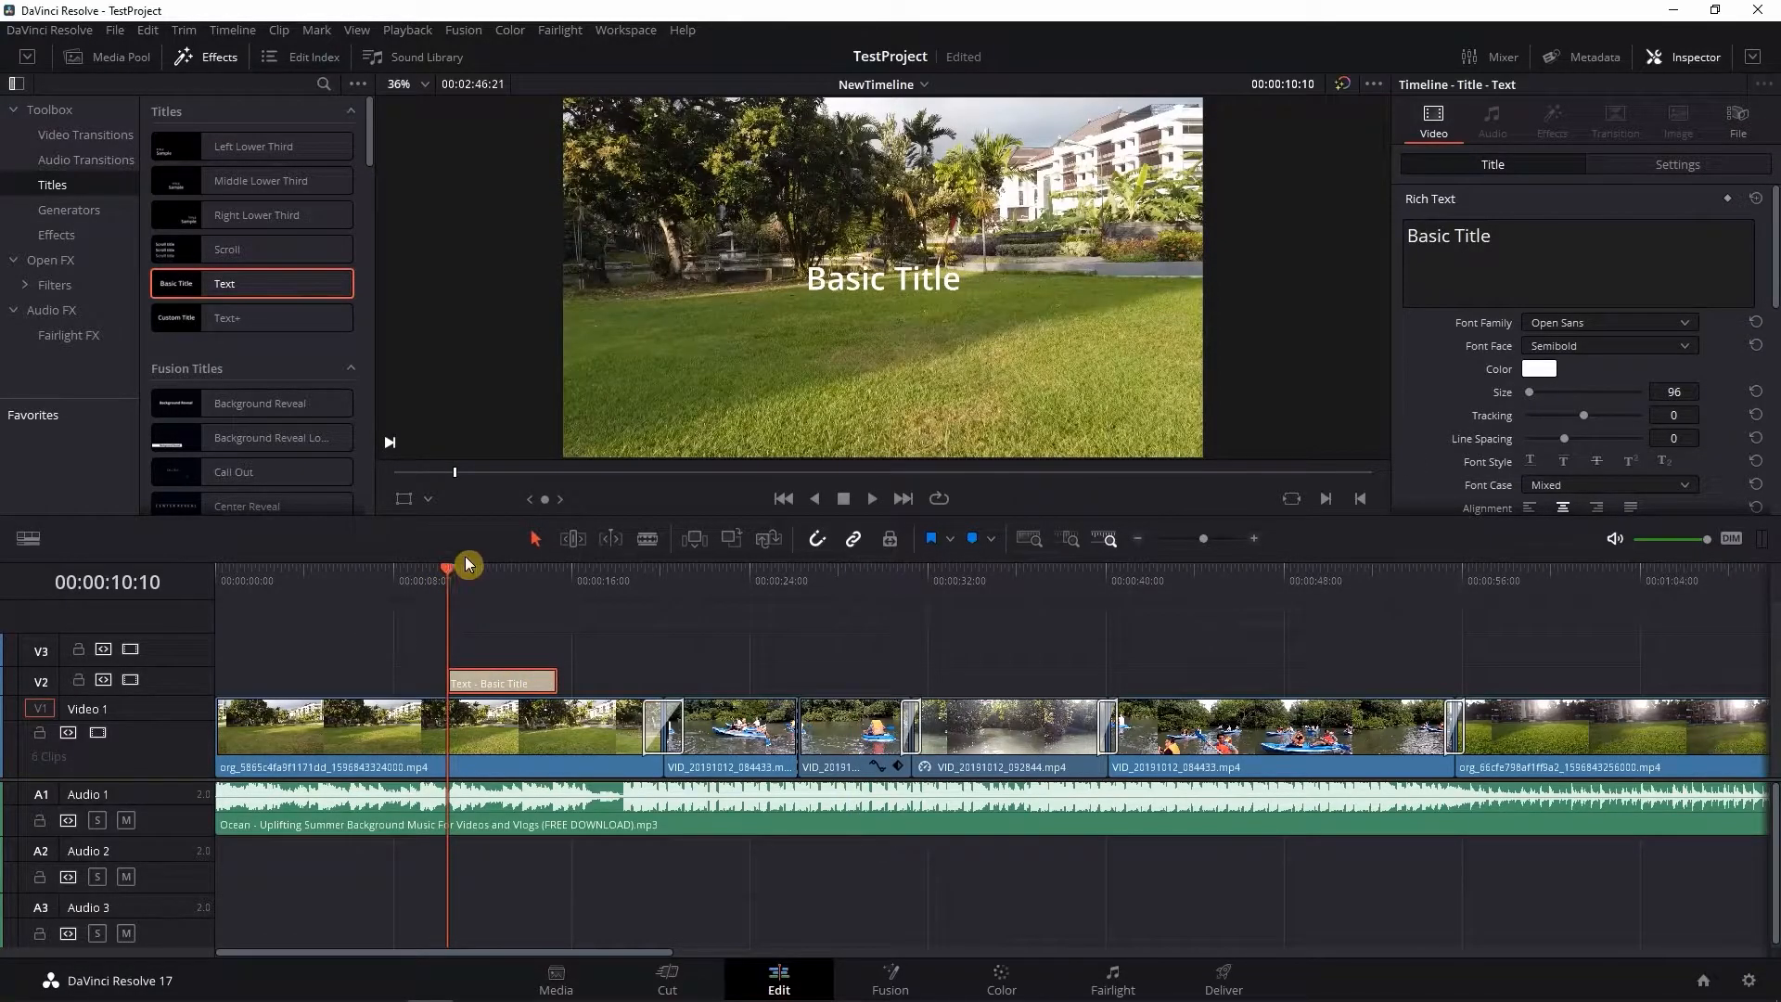
pyautogui.moveTo(453, 569); pyautogui.dragTo(577, 579)
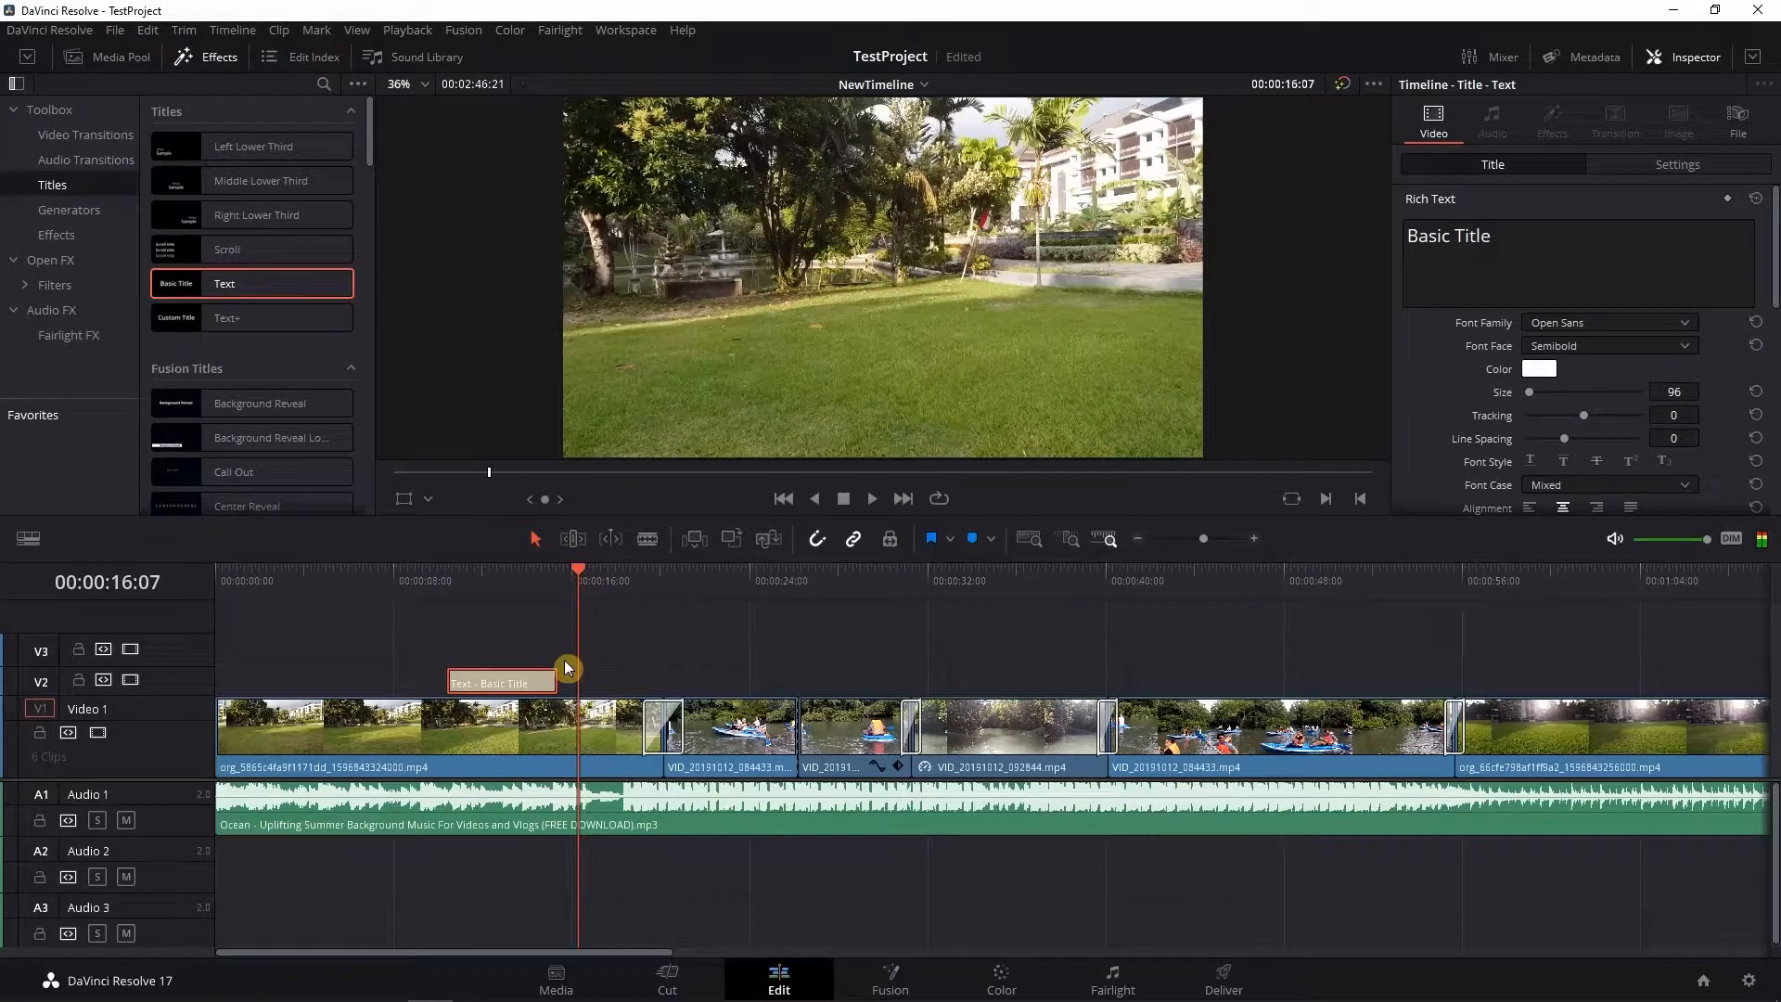
pyautogui.moveTo(556, 681); pyautogui.dragTo(613, 678)
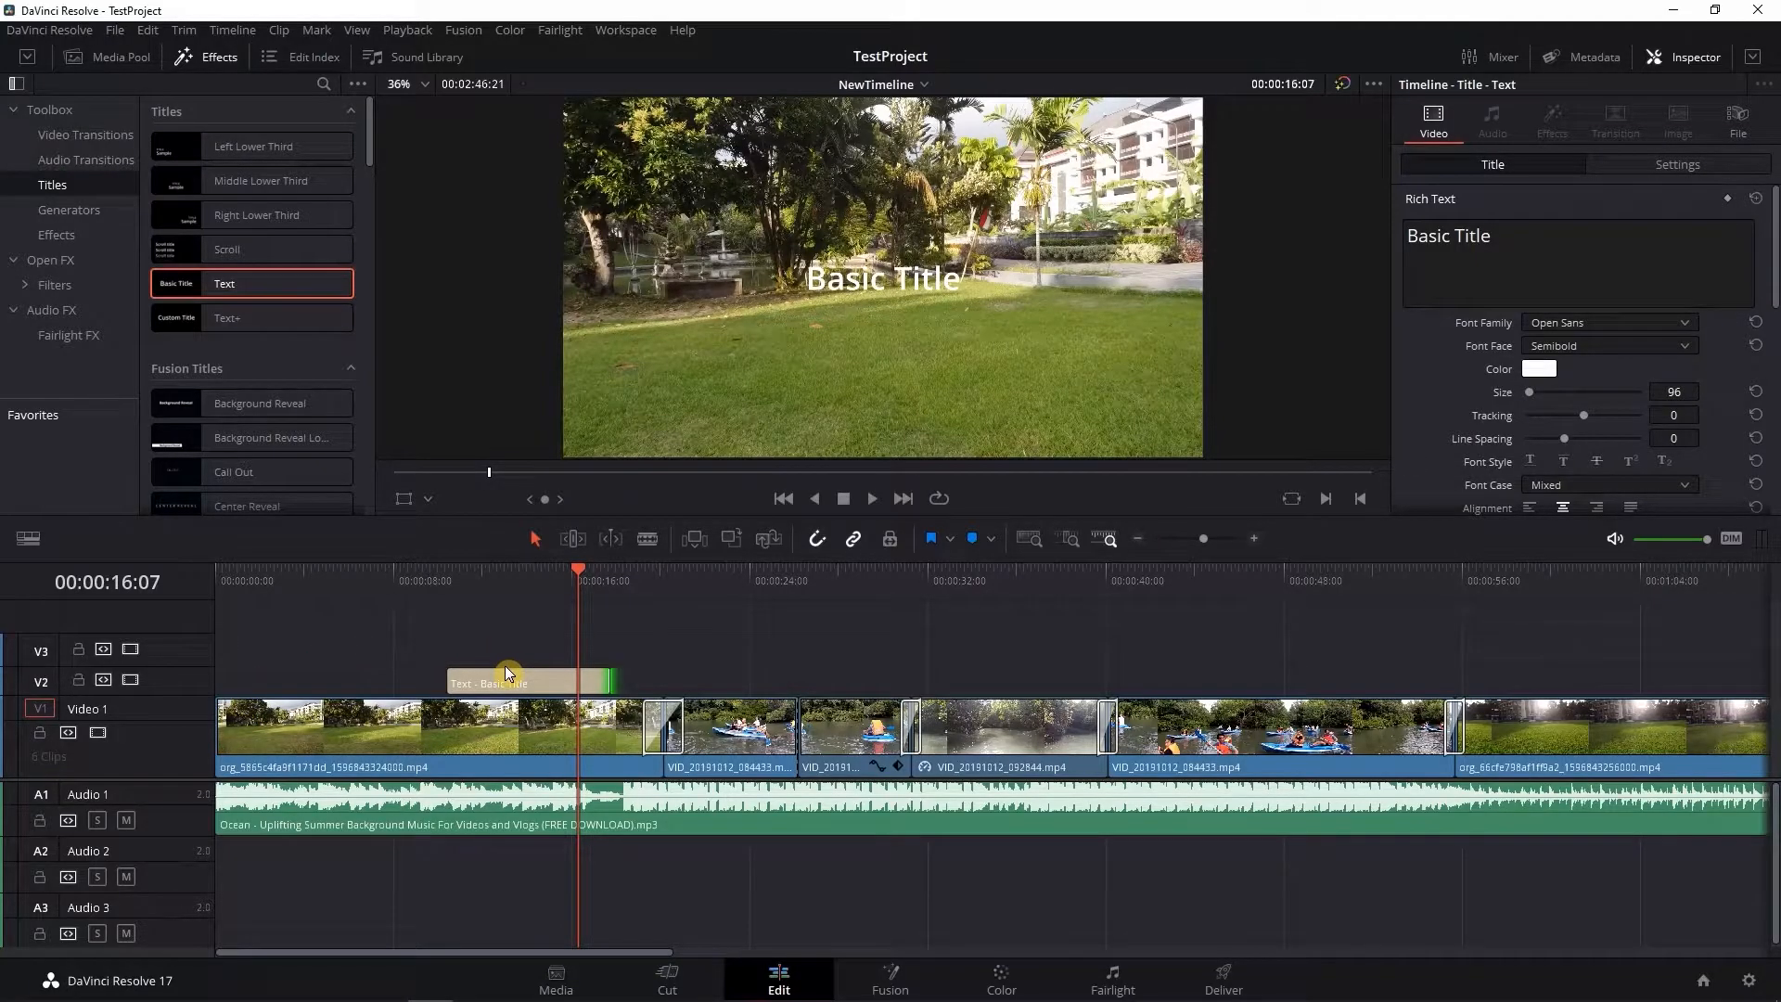
pyautogui.click(464, 683)
pyautogui.click(454, 681)
pyautogui.hotkey('ctrl', 'z')
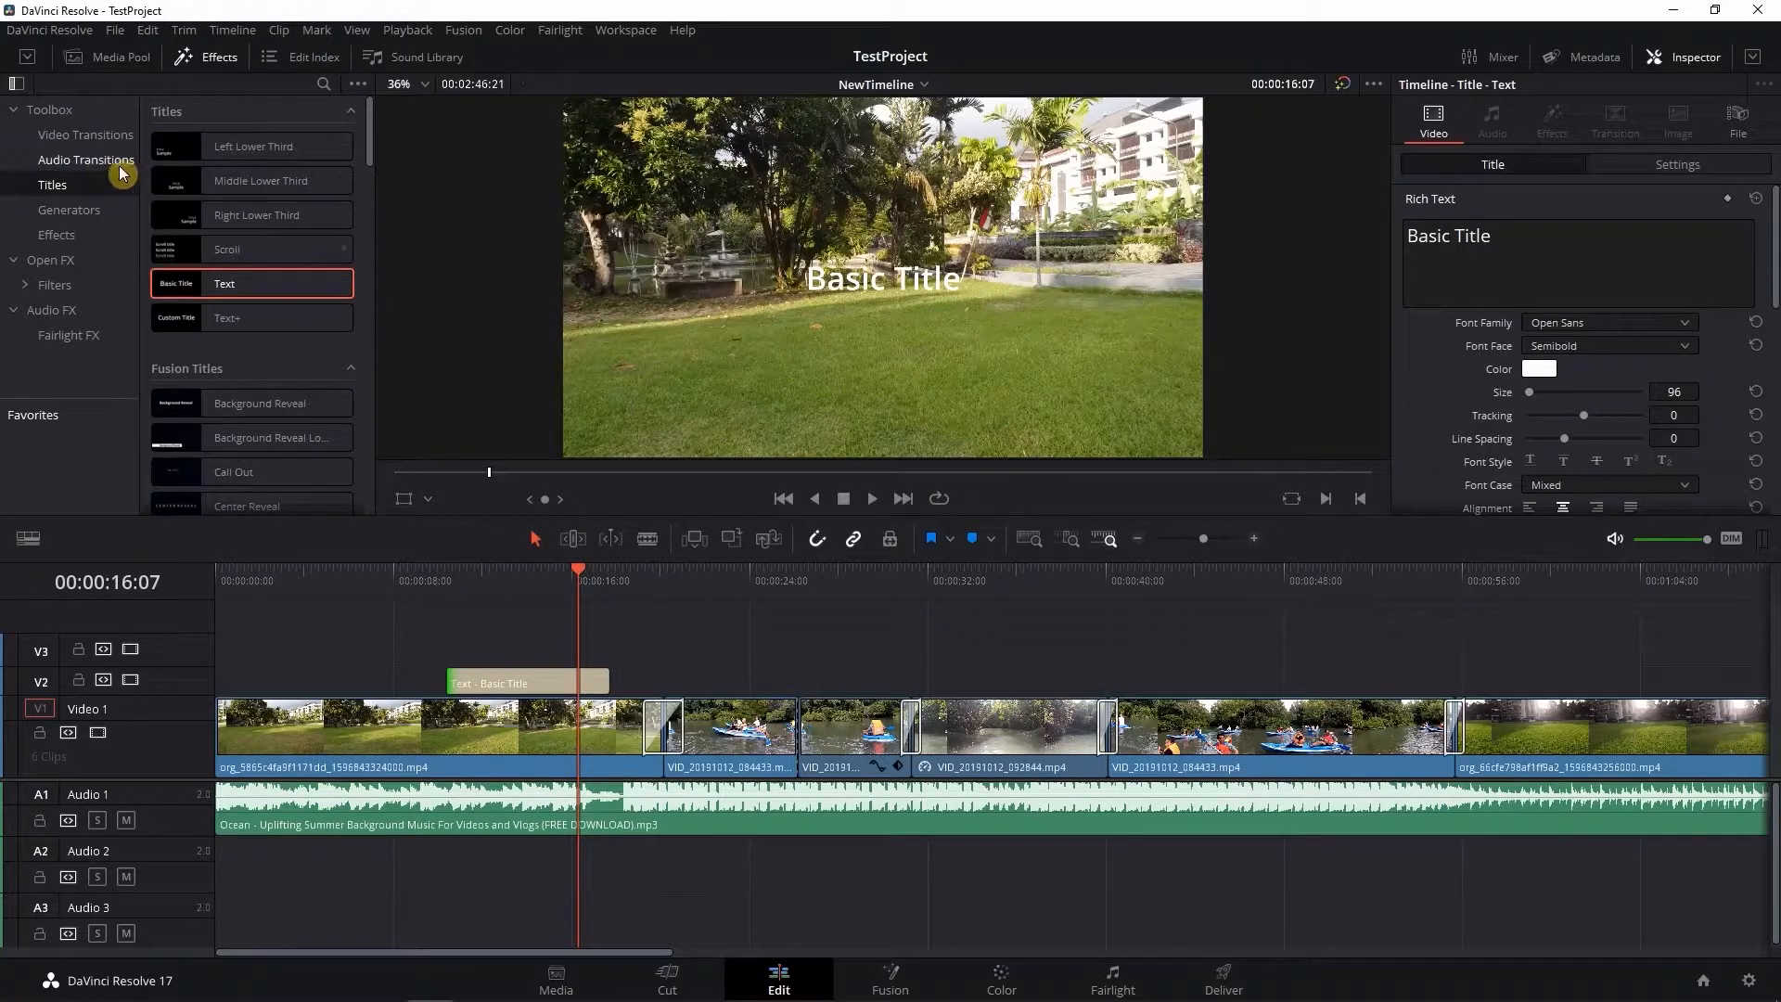
# Step: Add a Cross Dissolve at the start of the title clip on Video 2 and play back the title's fade-in
pyautogui.click(85, 136)
pyautogui.click(272, 217)
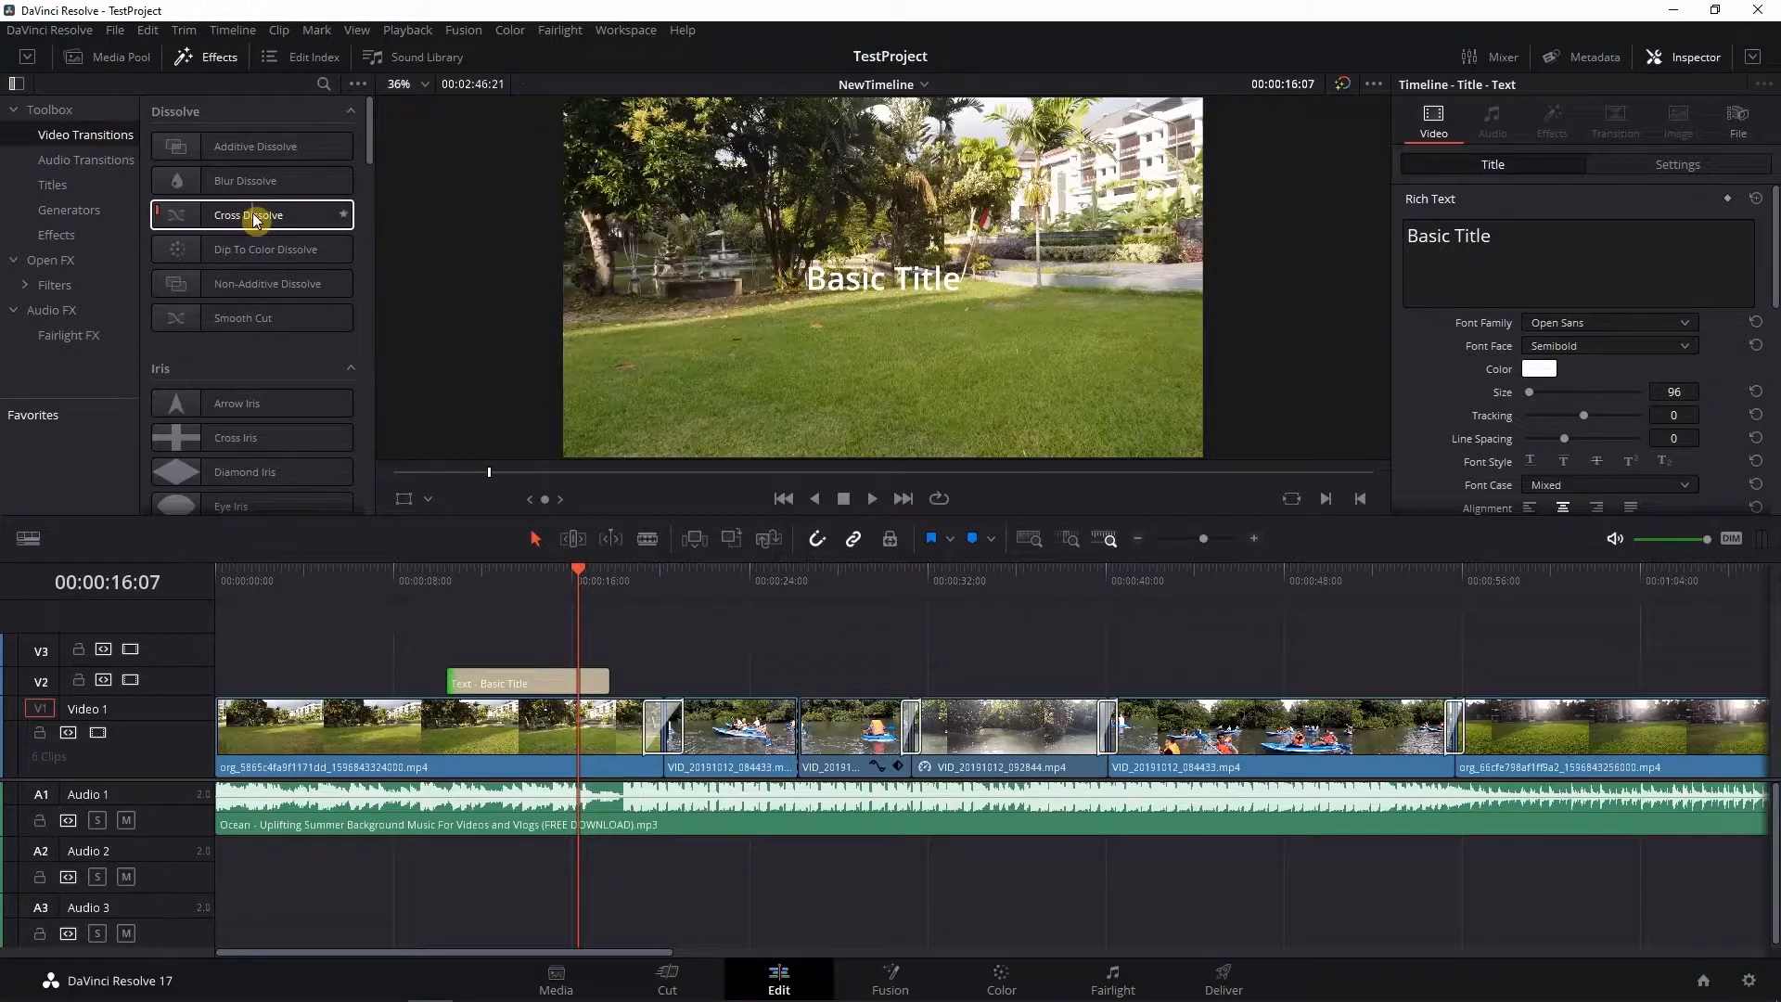
pyautogui.moveTo(273, 217); pyautogui.dragTo(458, 681)
pyautogui.moveTo(573, 571); pyautogui.dragTo(445, 593)
pyautogui.press('space')
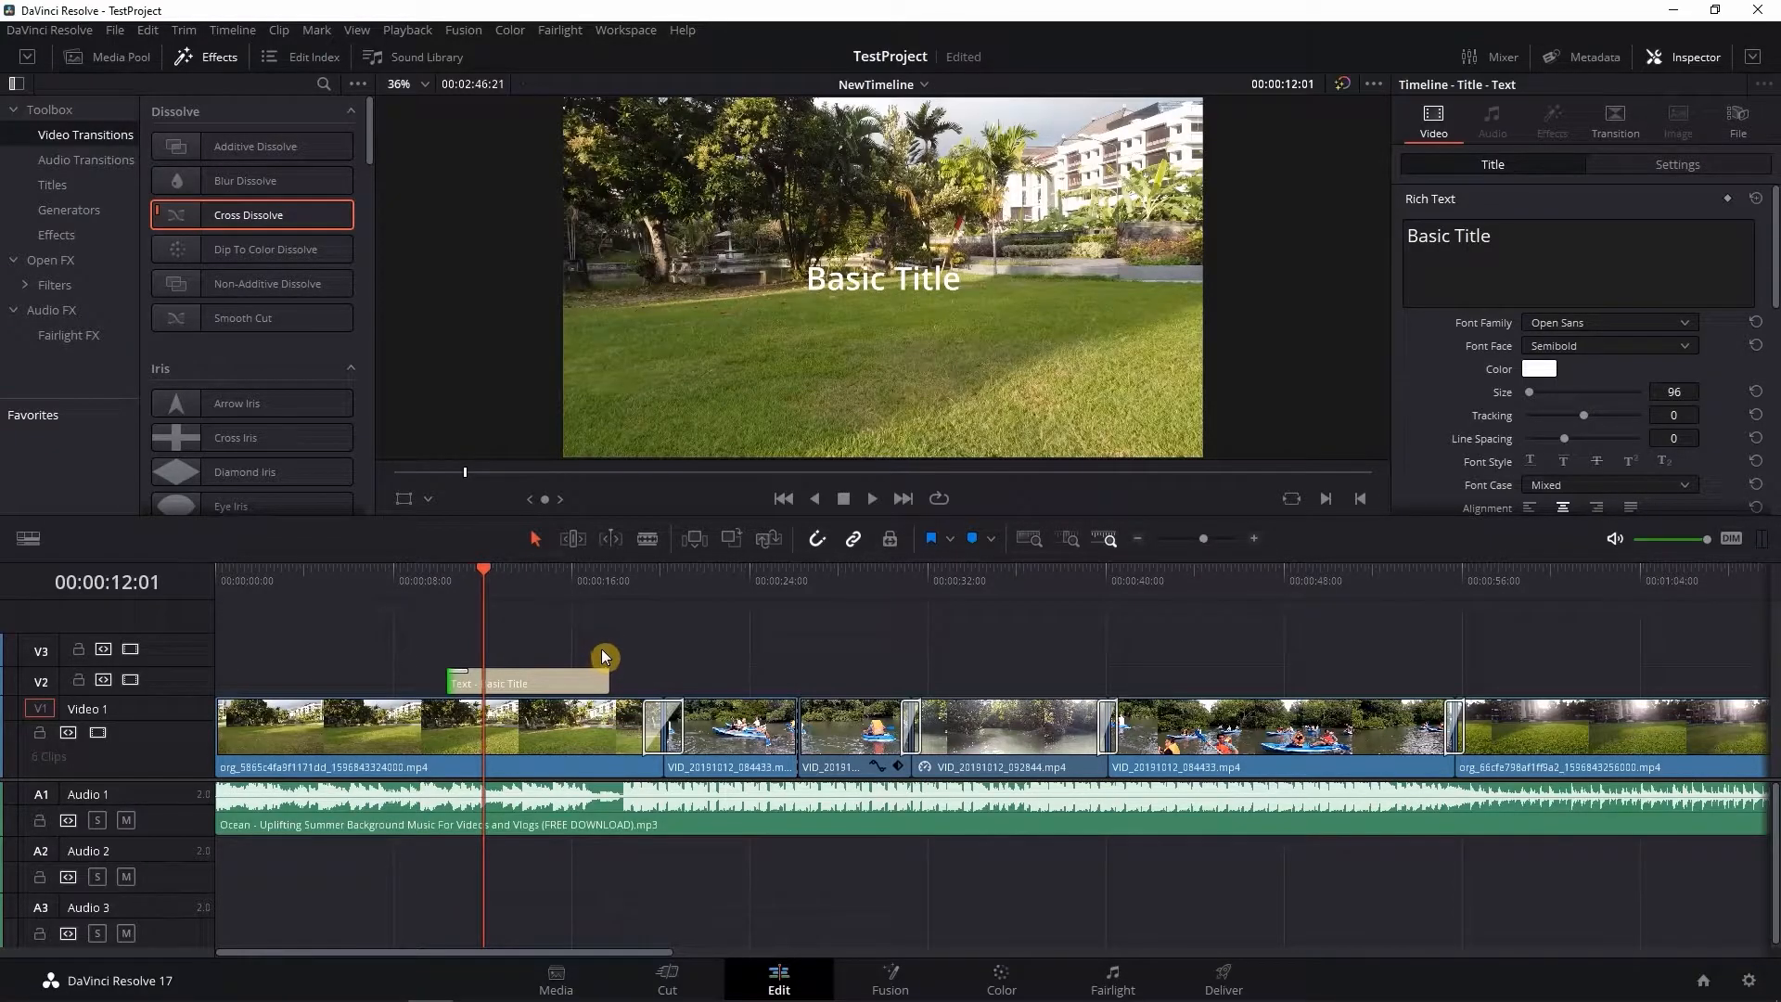
# Step: Move the title text from the middle of the picture down to its lower centre
pyautogui.click(1693, 59)
pyautogui.click(1688, 59)
pyautogui.click(530, 682)
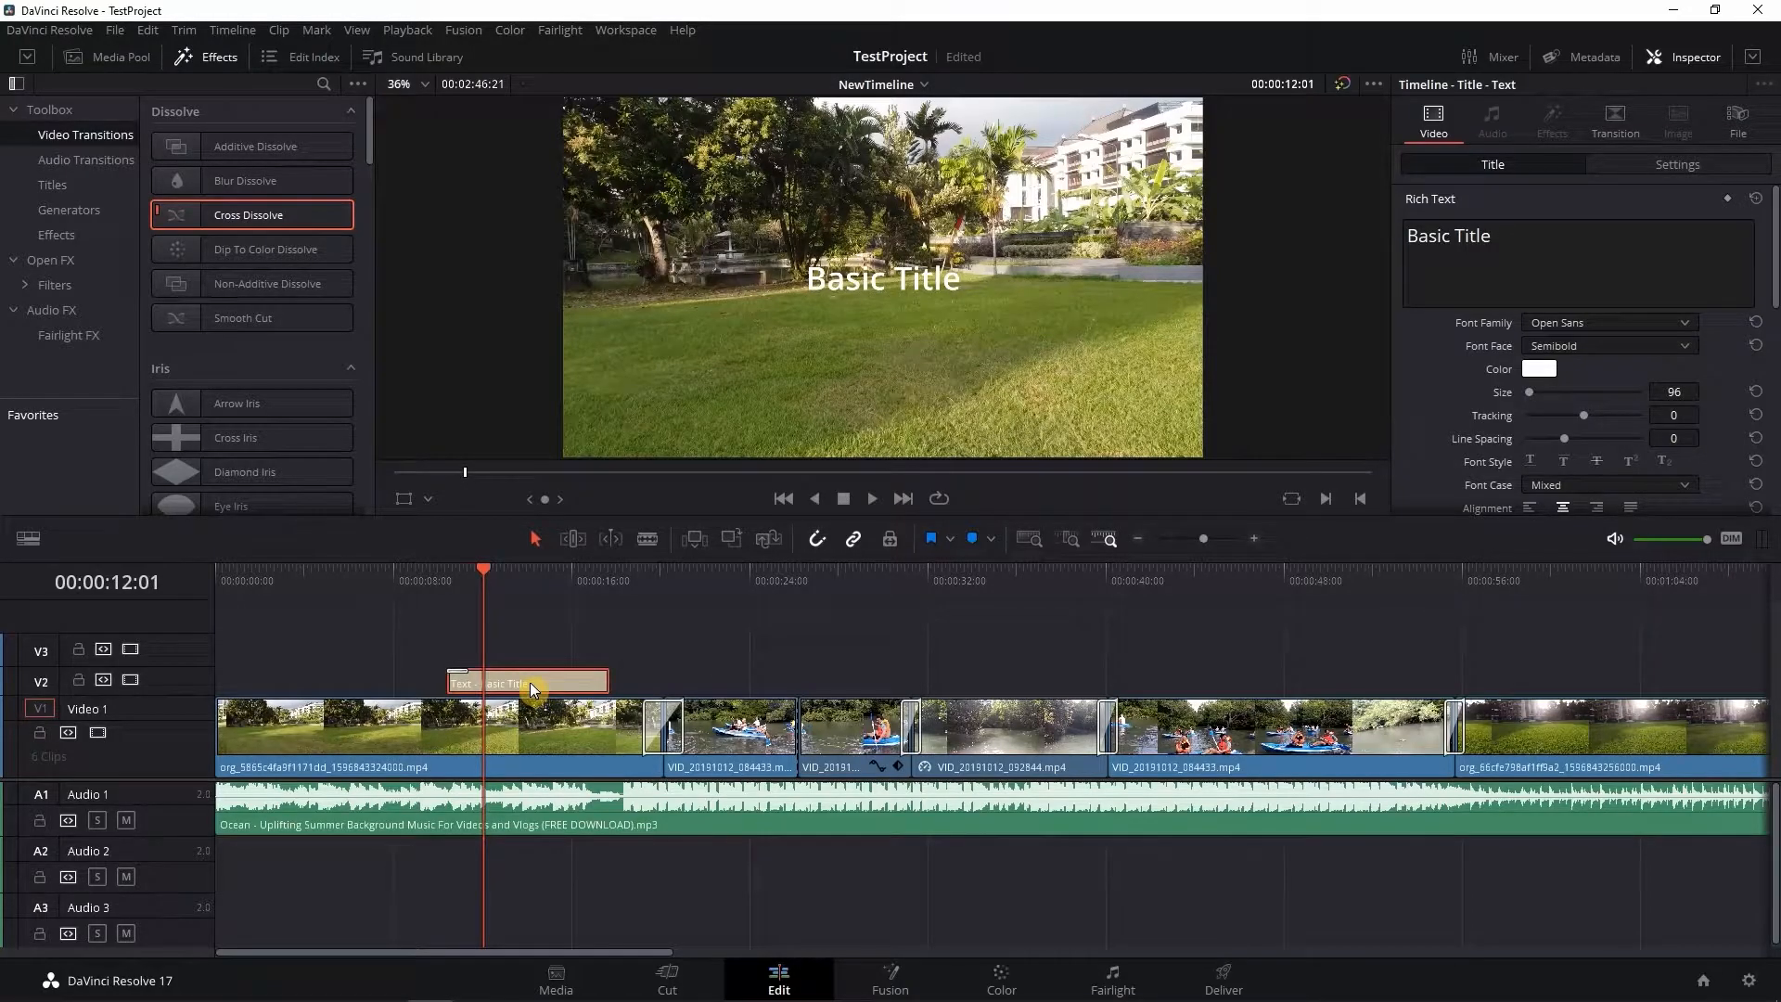
pyautogui.click(906, 283)
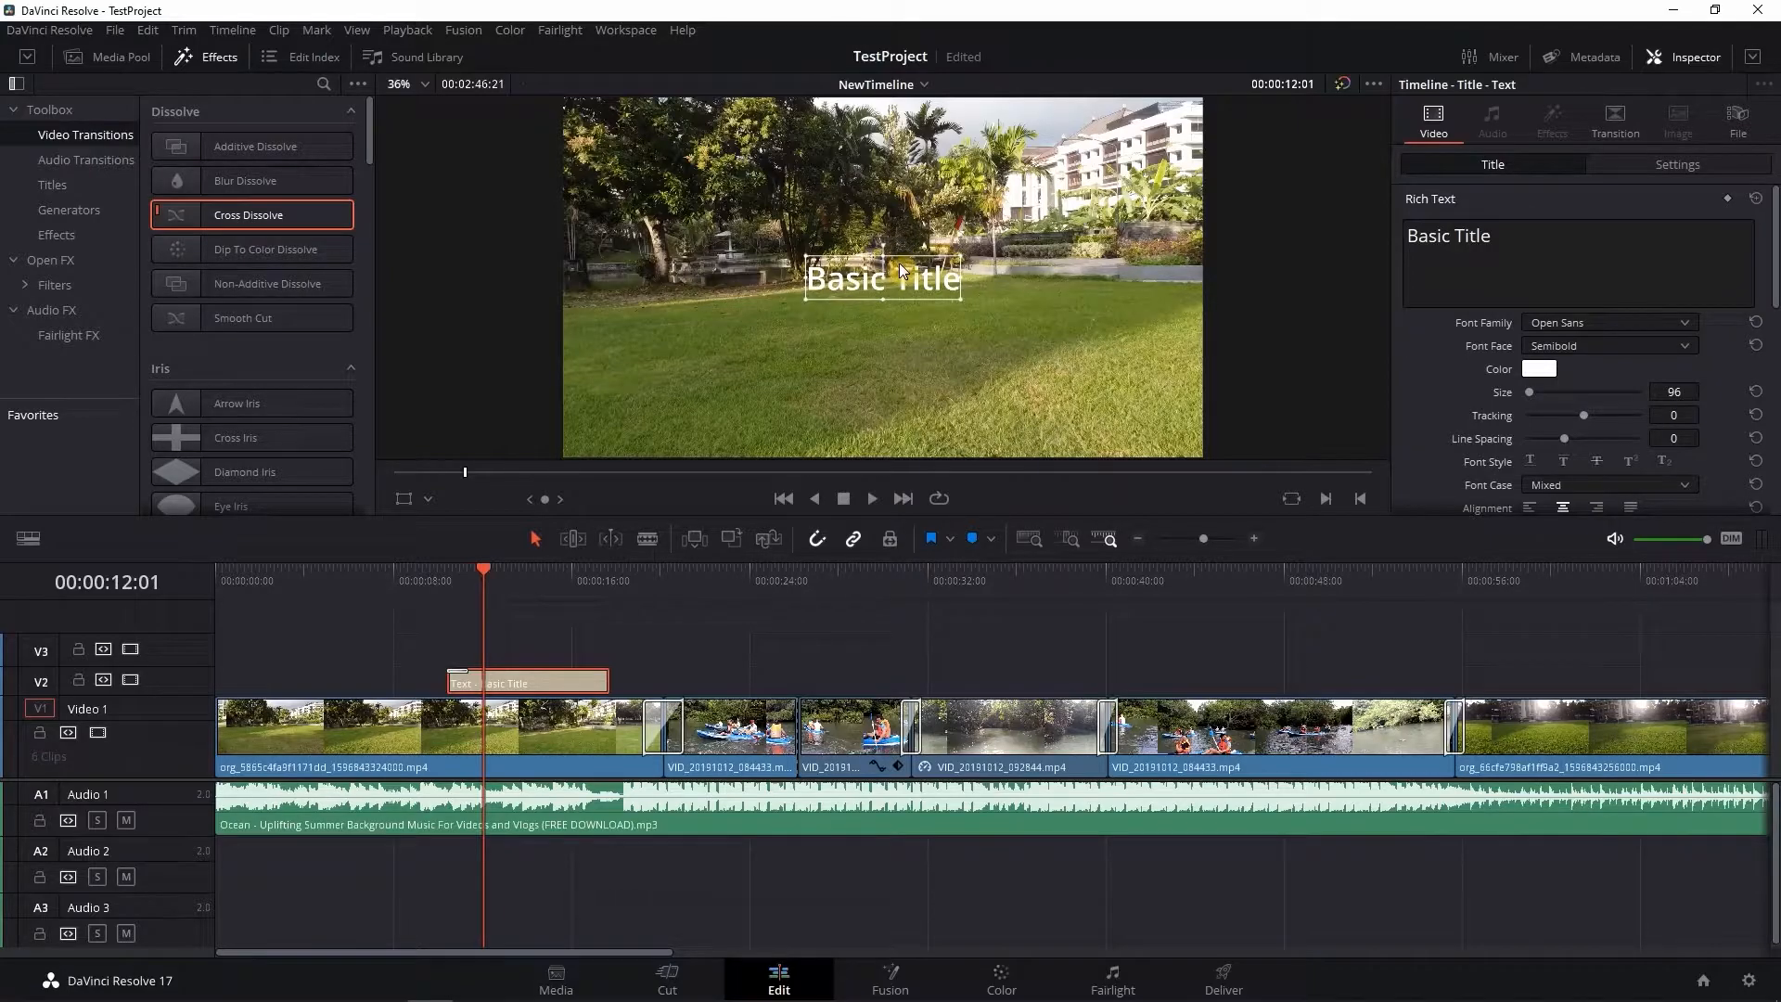
pyautogui.moveTo(904, 277); pyautogui.dragTo(913, 407)
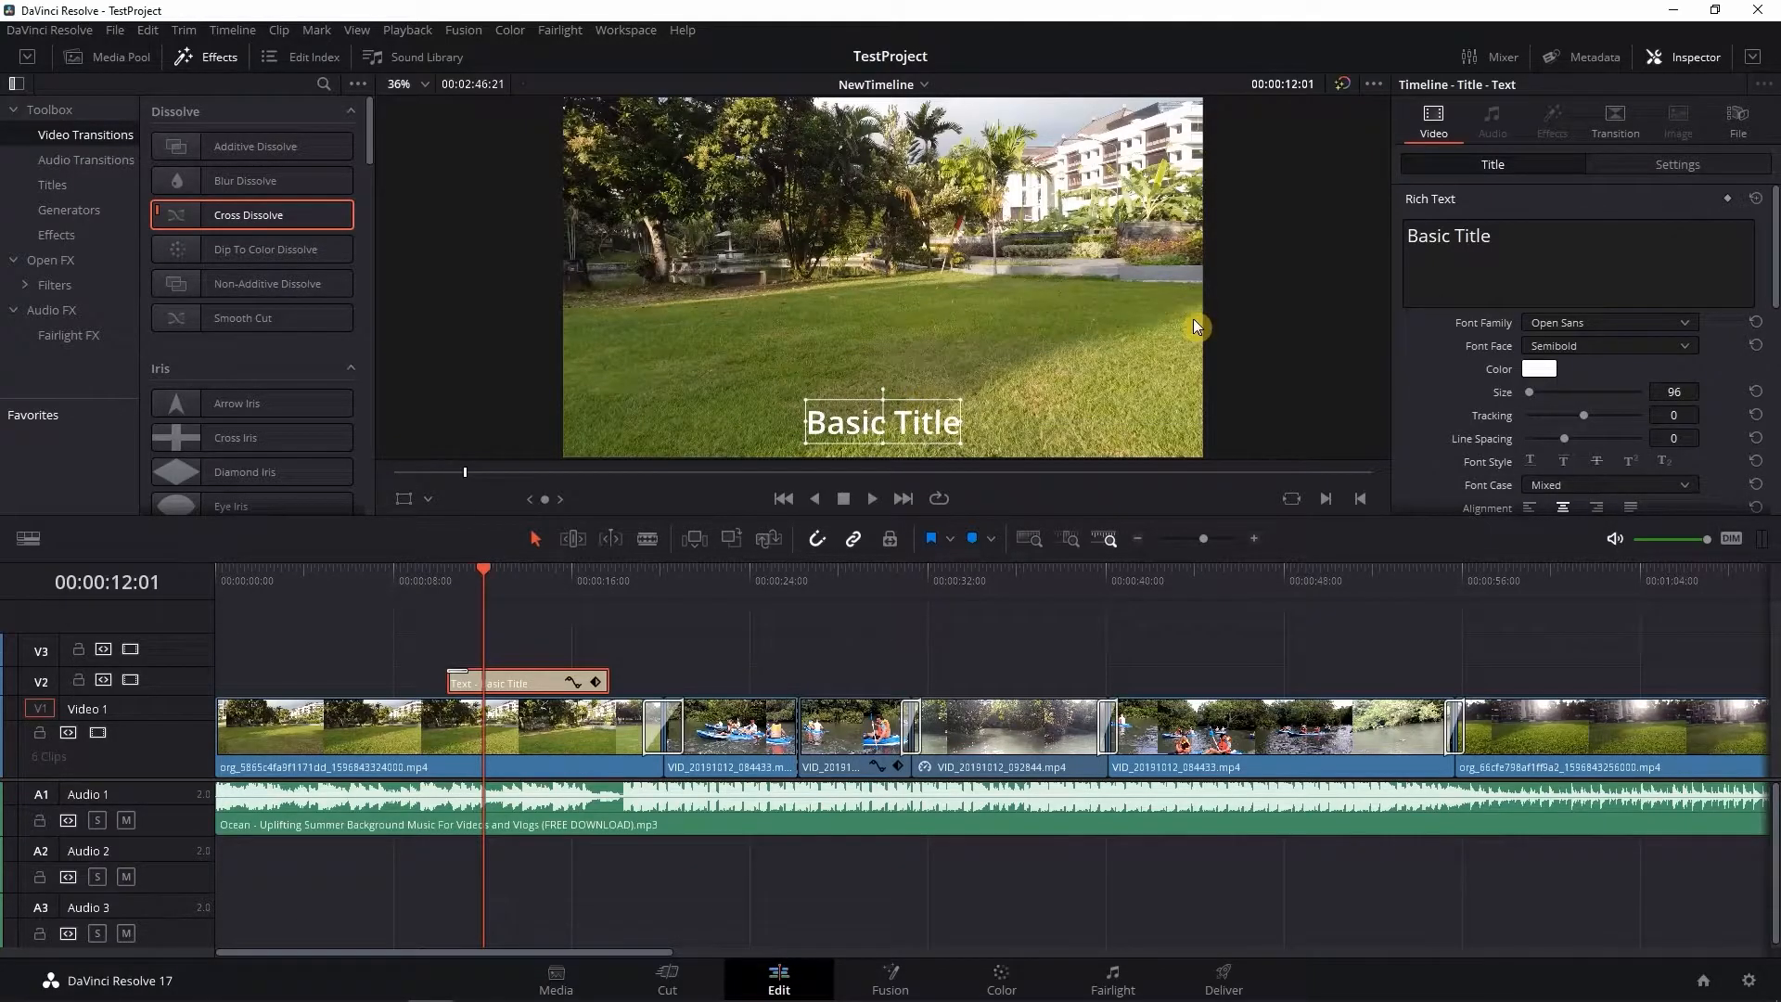
# Step: Replace the title's text with "Hi, This is the first text in this video."
pyautogui.click(1526, 243)
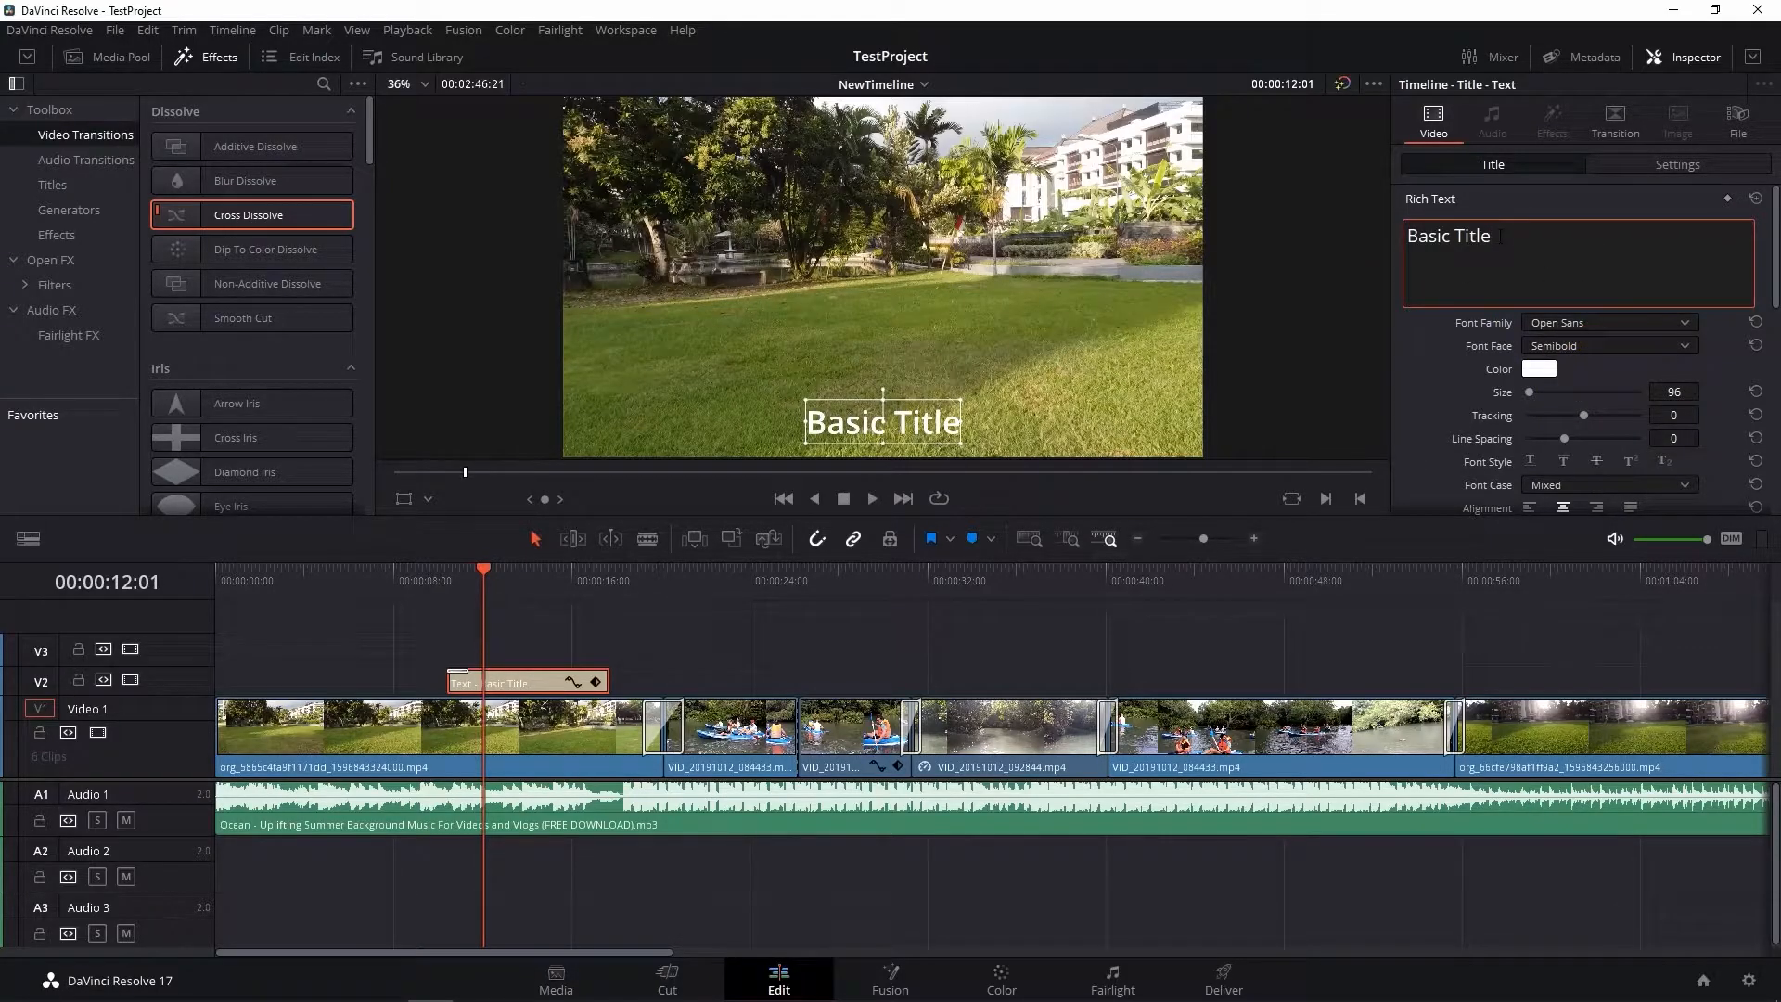
pyautogui.moveTo(1499, 235); pyautogui.dragTo(1358, 256)
pyautogui.moveTo(1499, 237); pyautogui.dragTo(1404, 237)
pyautogui.write('Hi')
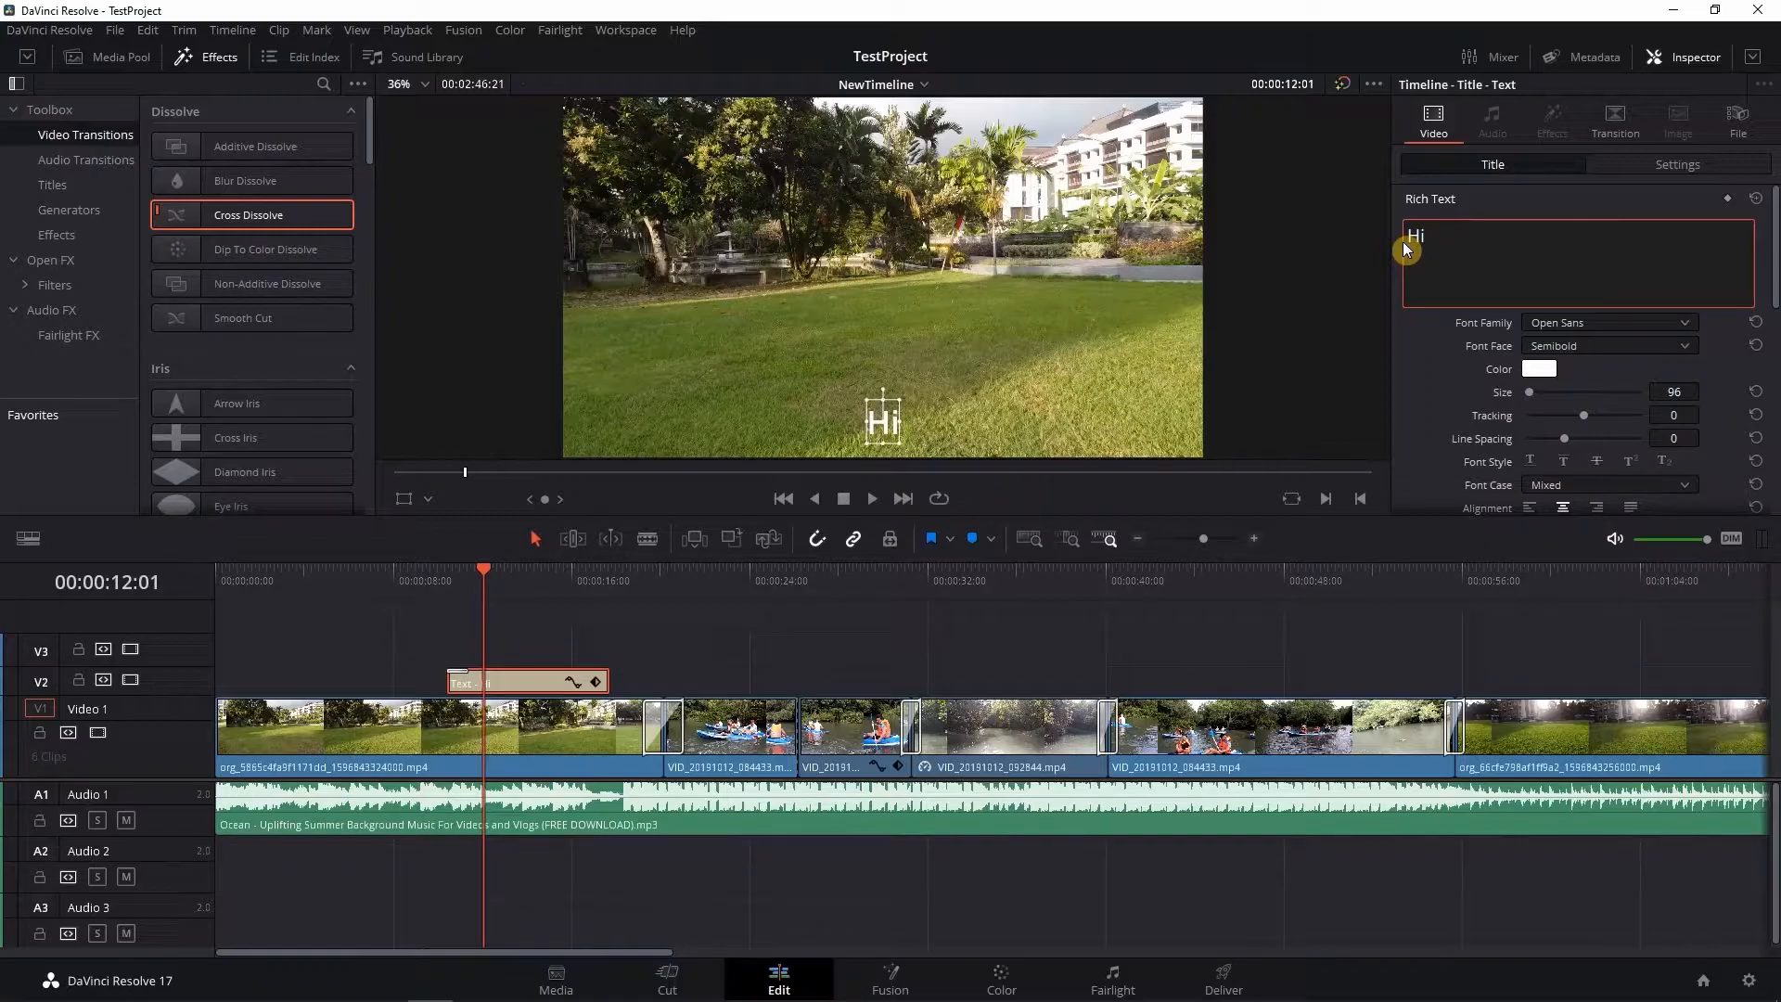
pyautogui.write(', This is the first text in this video.')
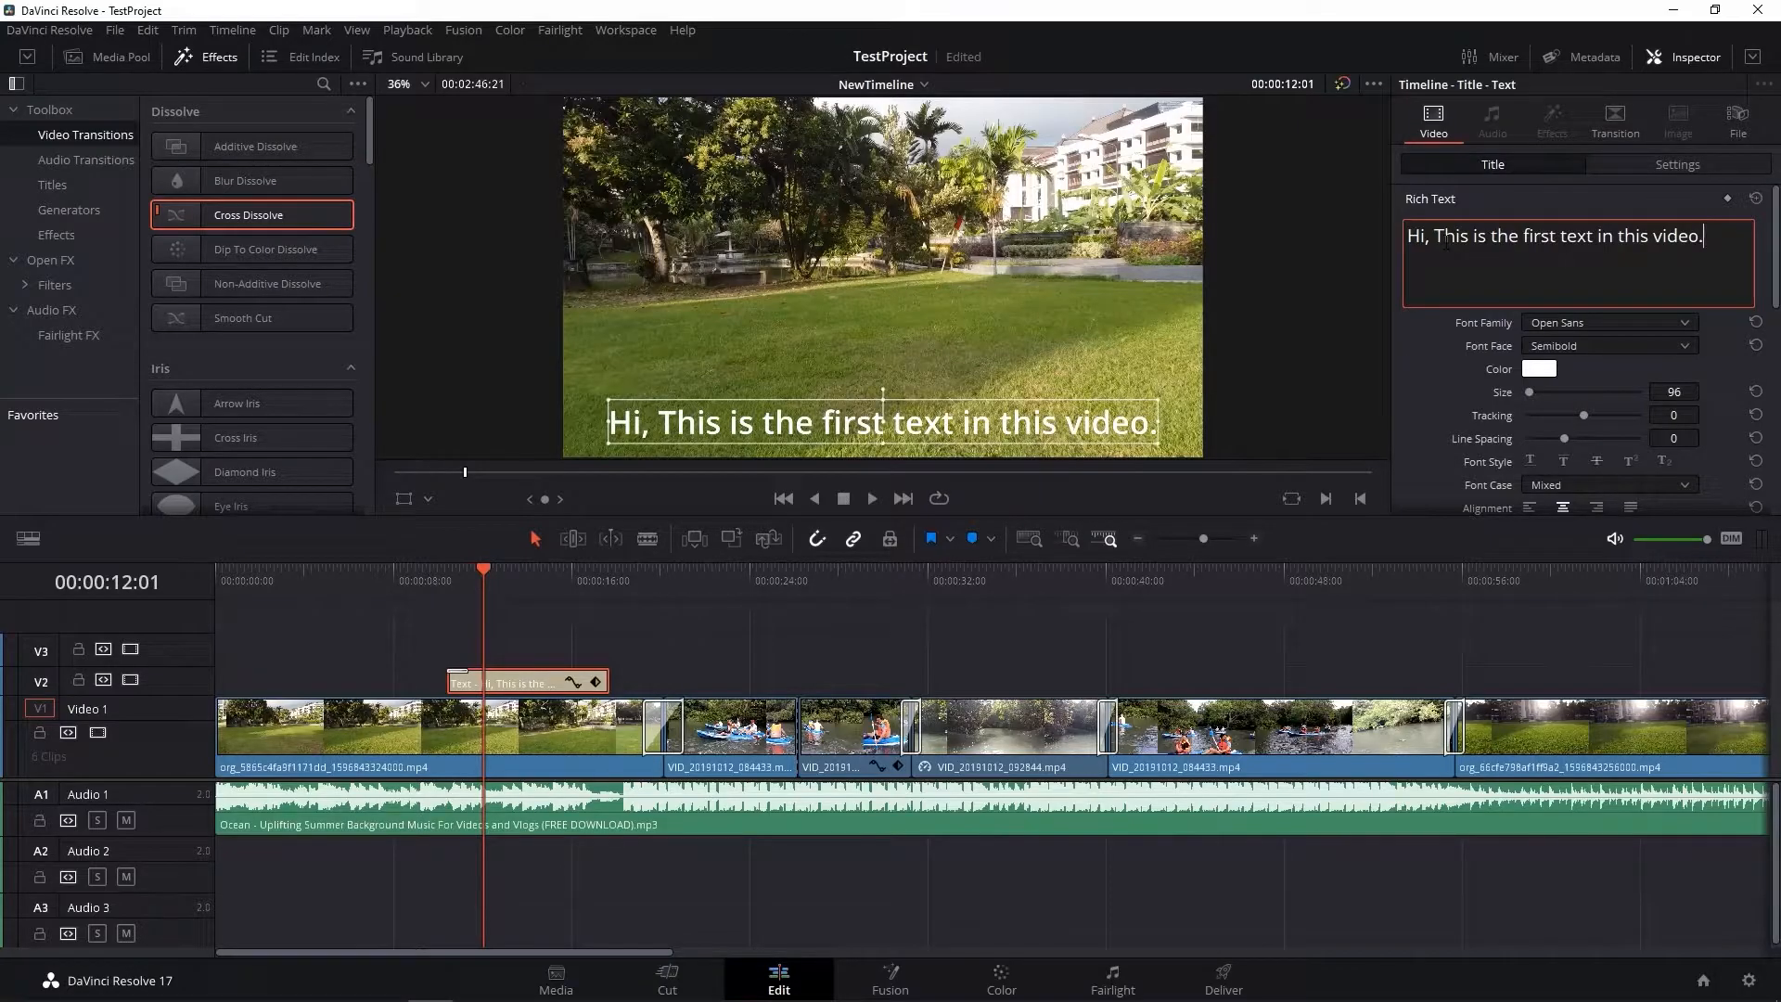
# Step: Set the title's font face to Light and browse the available font families
pyautogui.click(1684, 347)
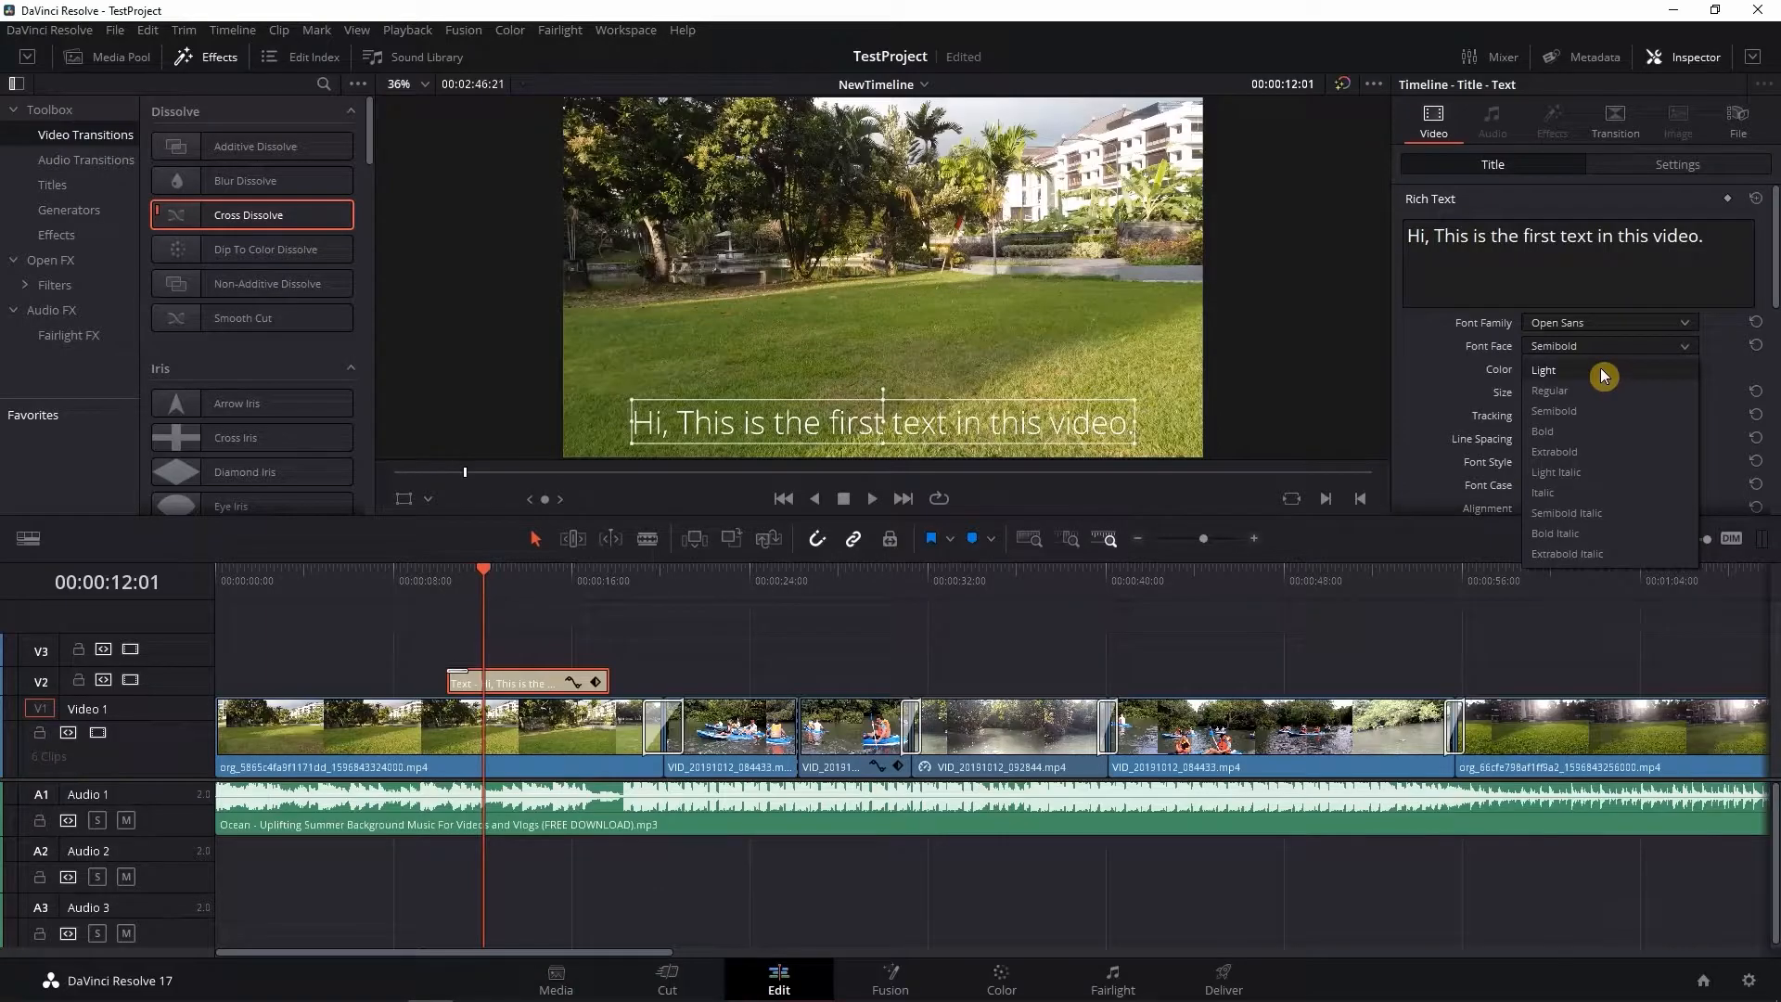
pyautogui.click(1604, 372)
pyautogui.click(1588, 324)
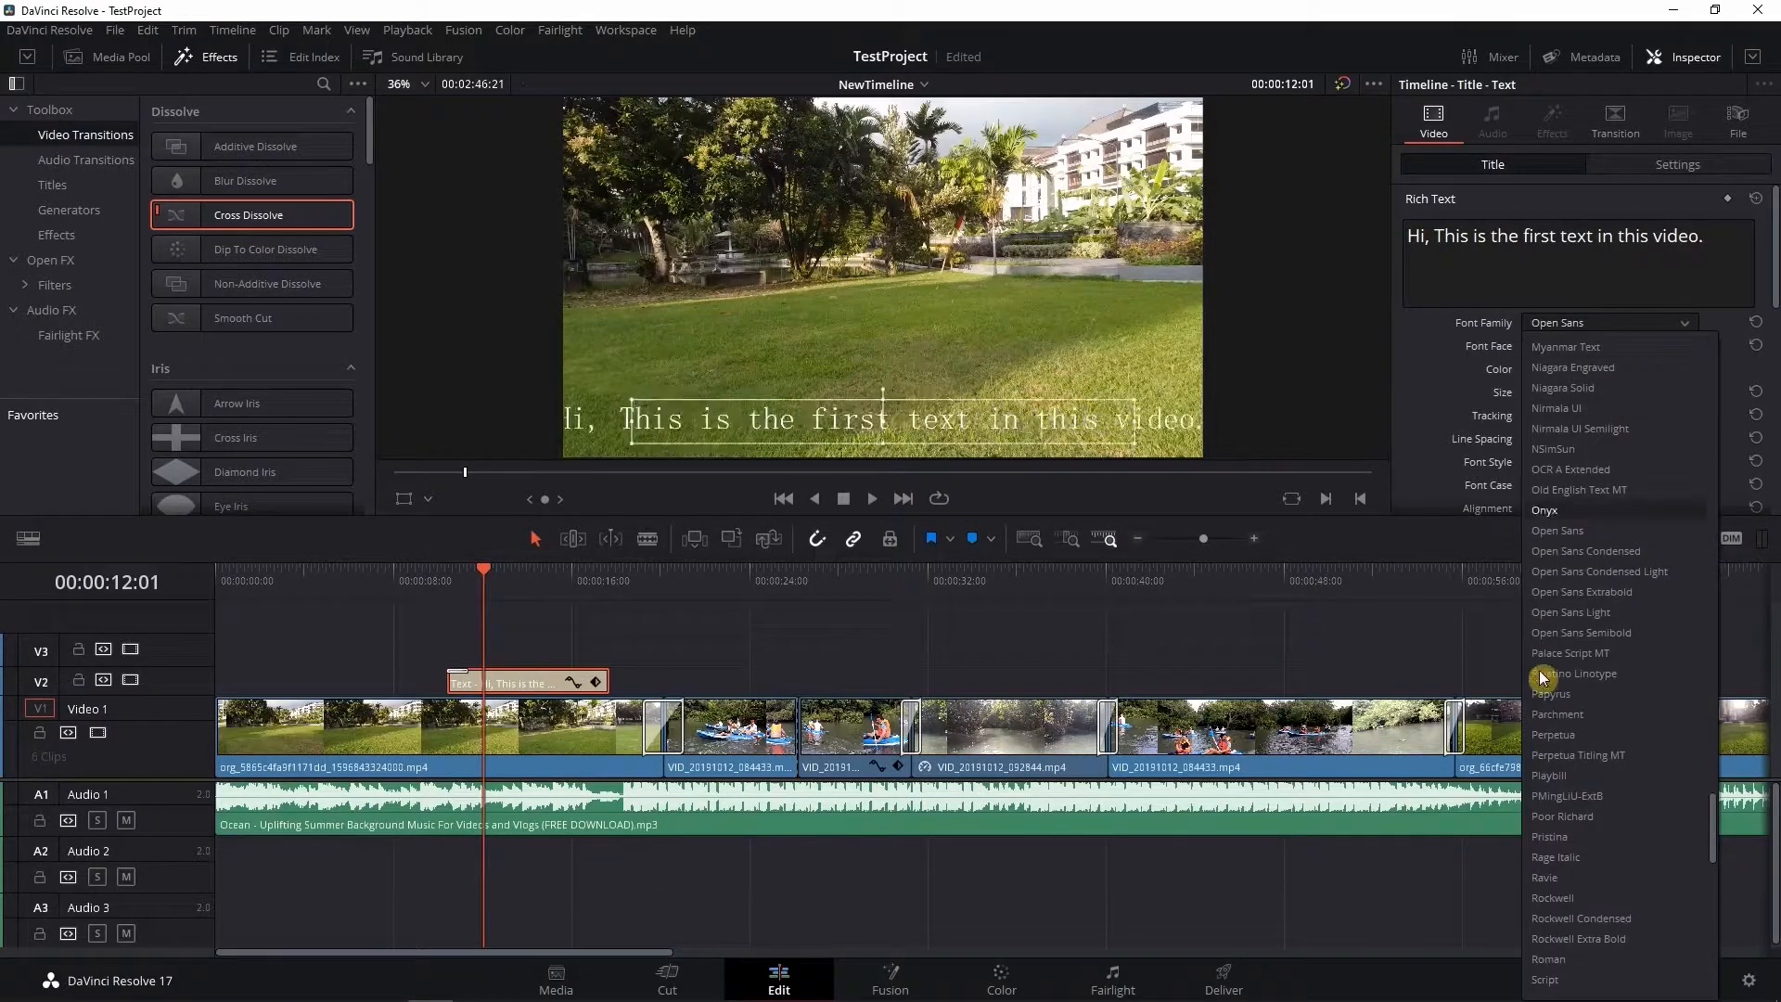
pyautogui.click(1702, 328)
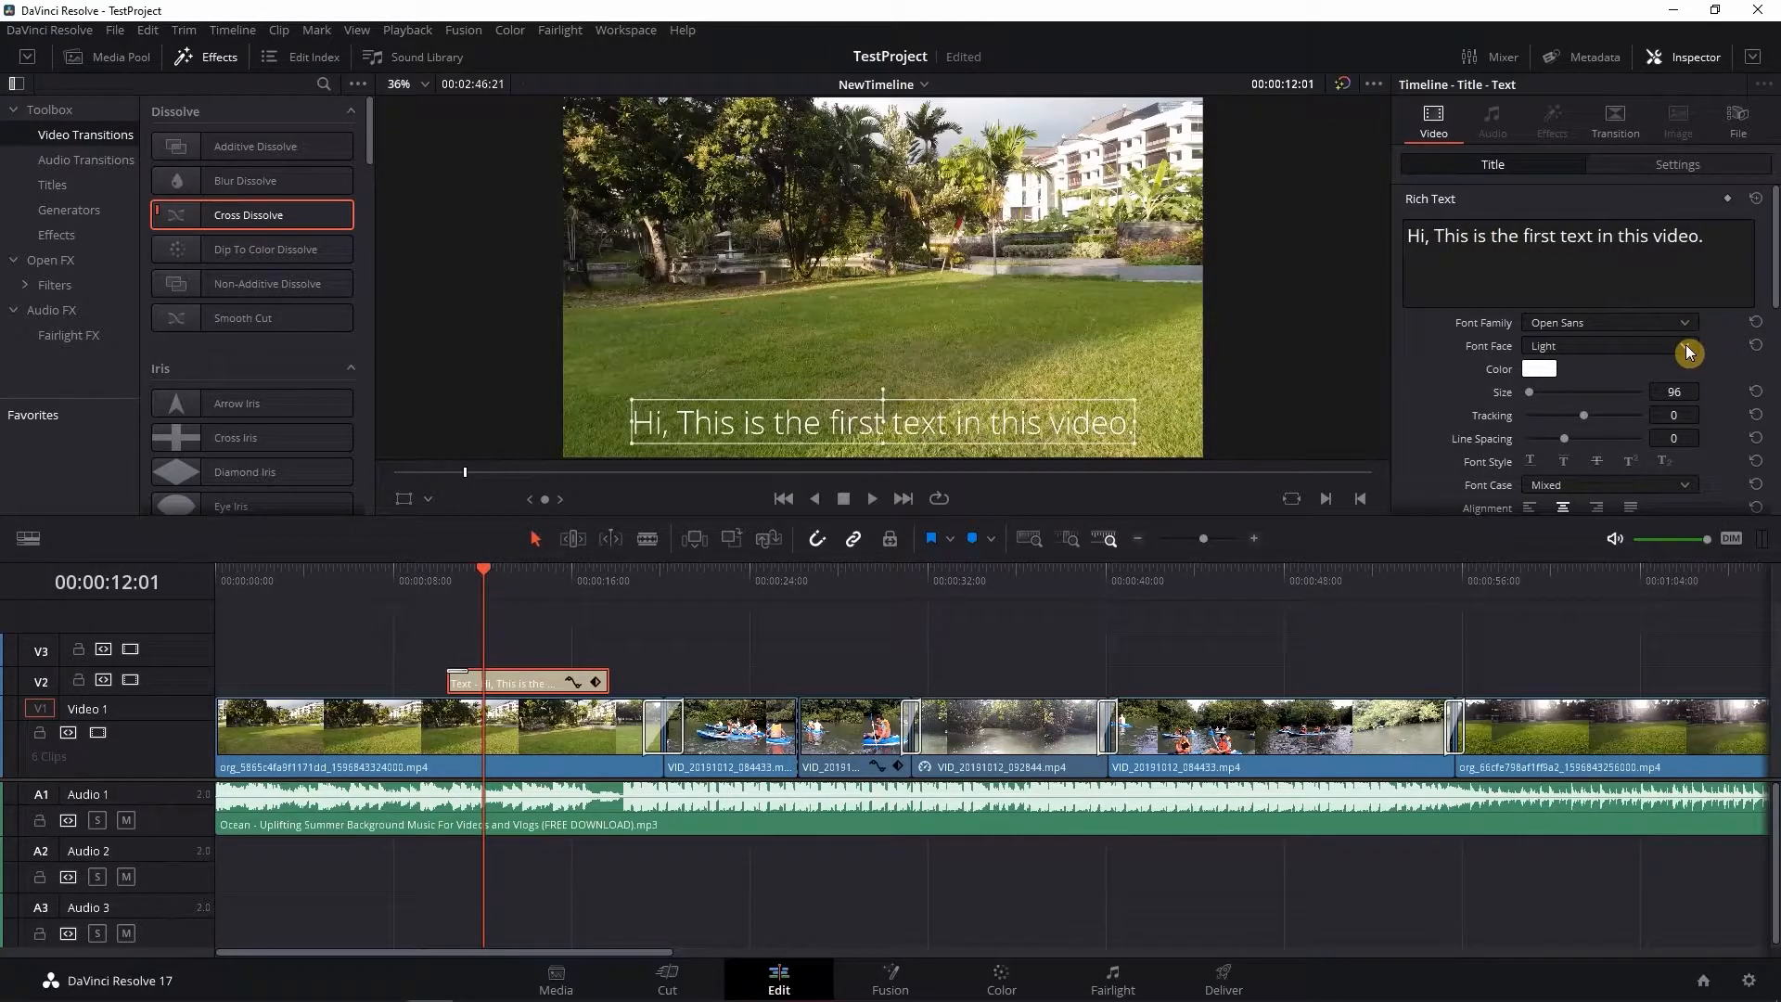
# Step: Accept white as the title's text colour and set its line spacing to -20
pyautogui.click(1539, 369)
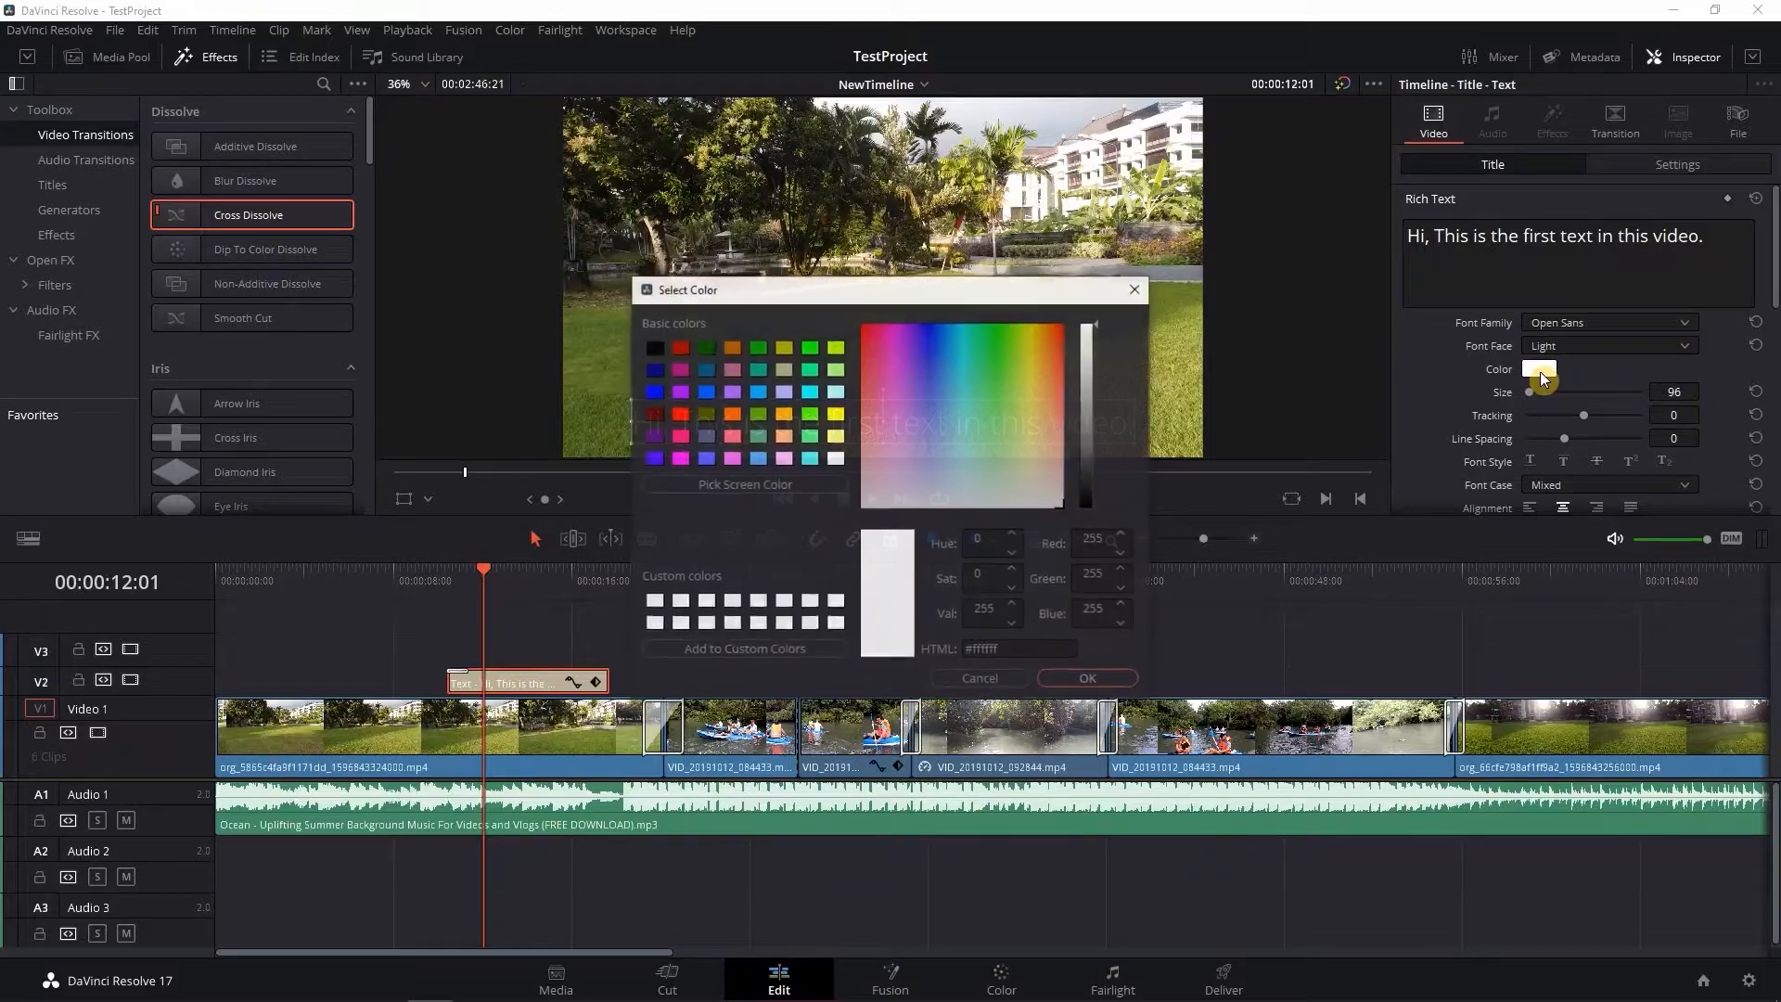
pyautogui.click(994, 381)
pyautogui.moveTo(1005, 283); pyautogui.dragTo(1492, 245)
pyautogui.moveTo(1372, 318)
pyautogui.mouseDown()
pyautogui.moveTo(1428, 320)
pyautogui.moveTo(1468, 404)
pyautogui.moveTo(1568, 385)
pyautogui.moveTo(1323, 489)
pyautogui.mouseUp()
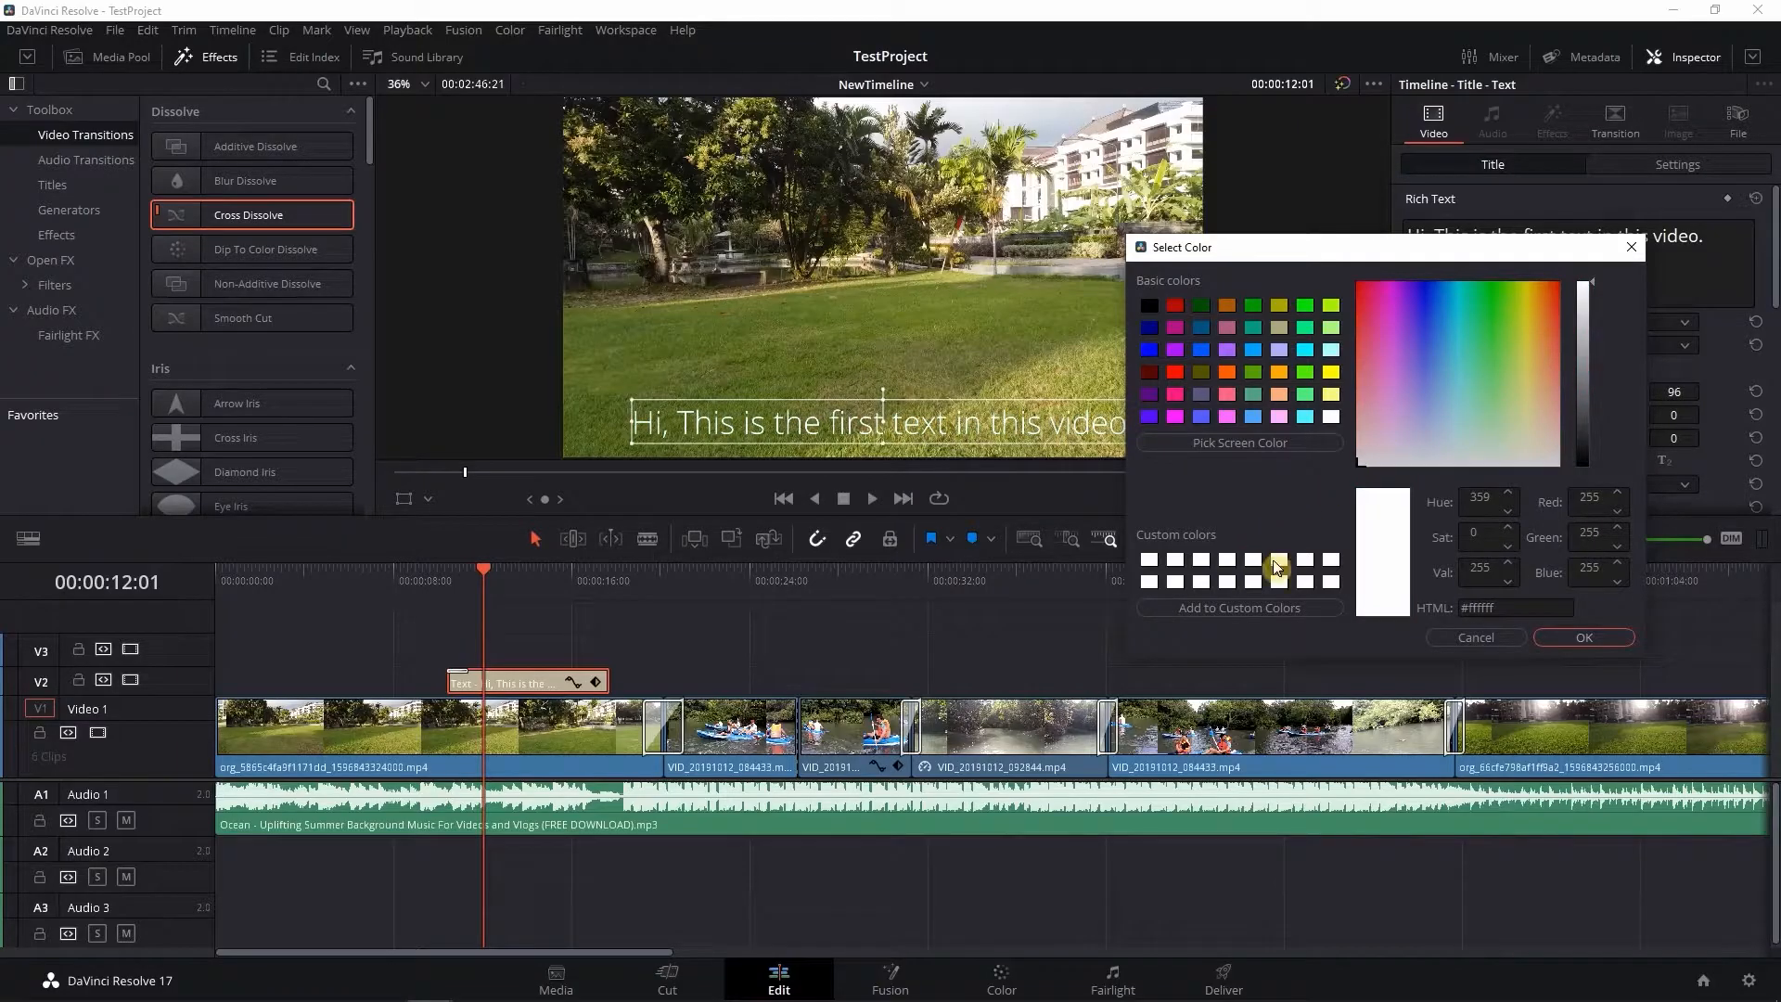
pyautogui.click(1583, 638)
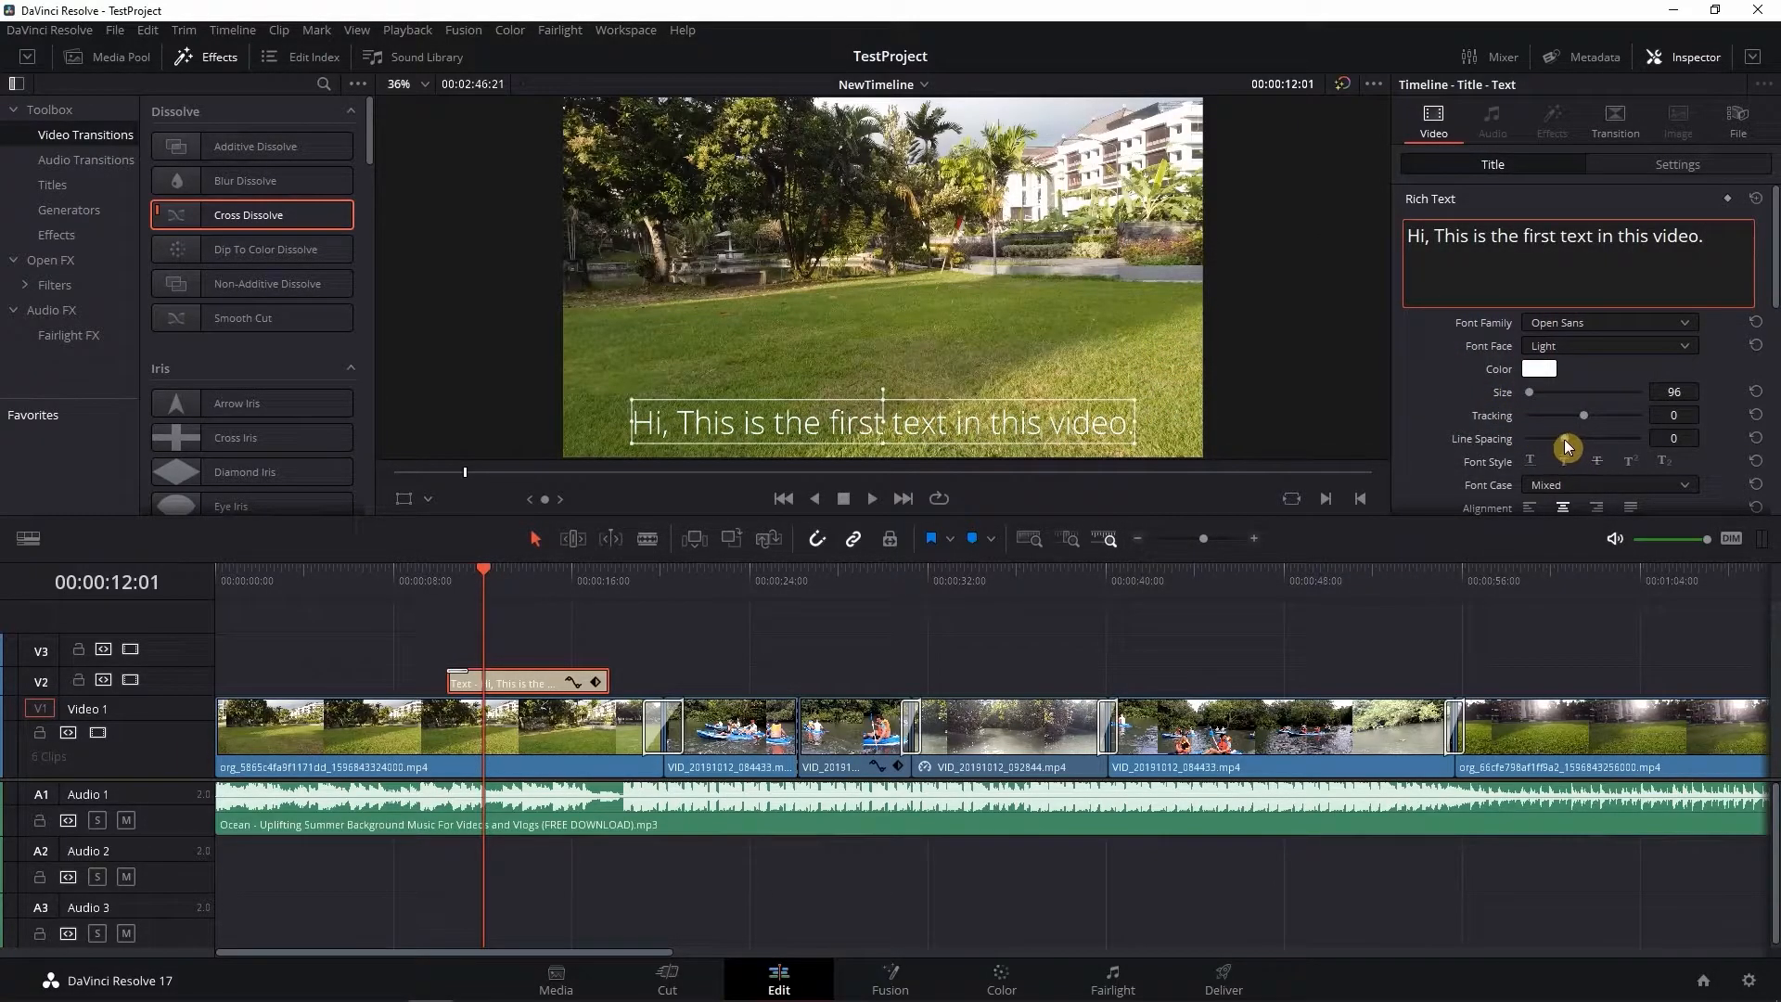
pyautogui.moveTo(1570, 445)
pyautogui.mouseDown()
pyautogui.moveTo(1593, 445)
pyautogui.moveTo(1560, 442)
pyautogui.mouseUp()
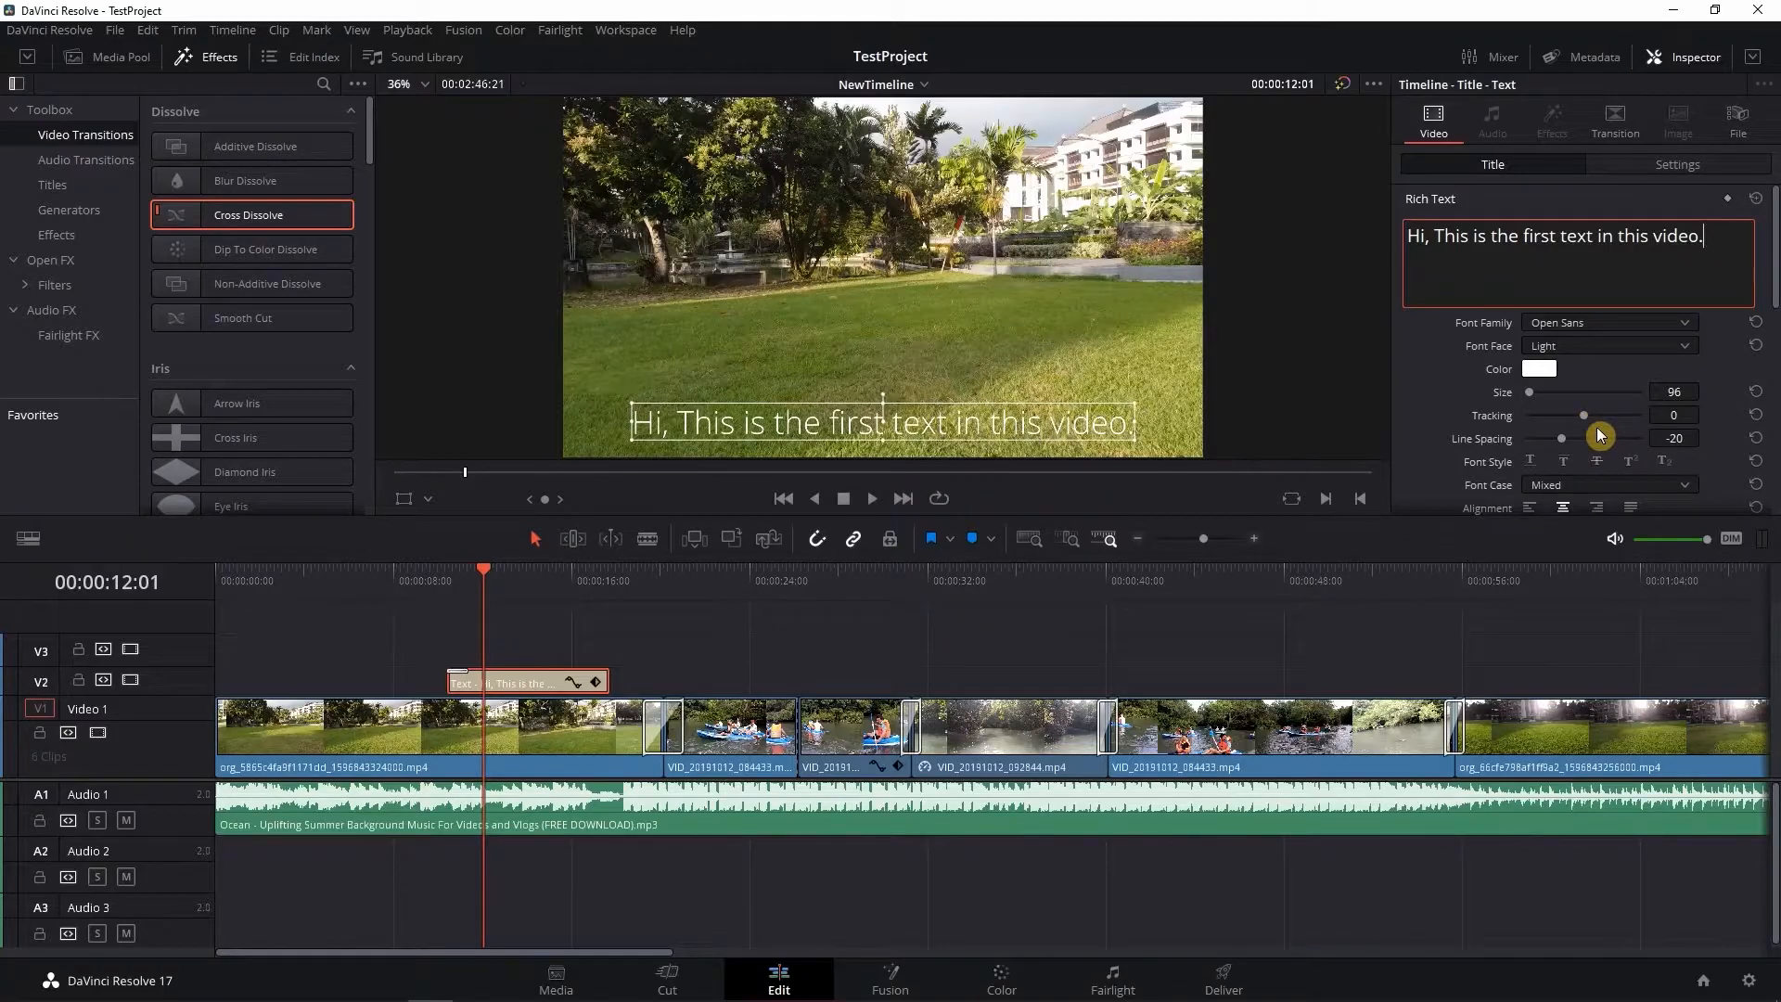
# Step: Accept black as the title's stroke colour and try adjusting the stroke size
pyautogui.scroll(-1, 1599, 435)
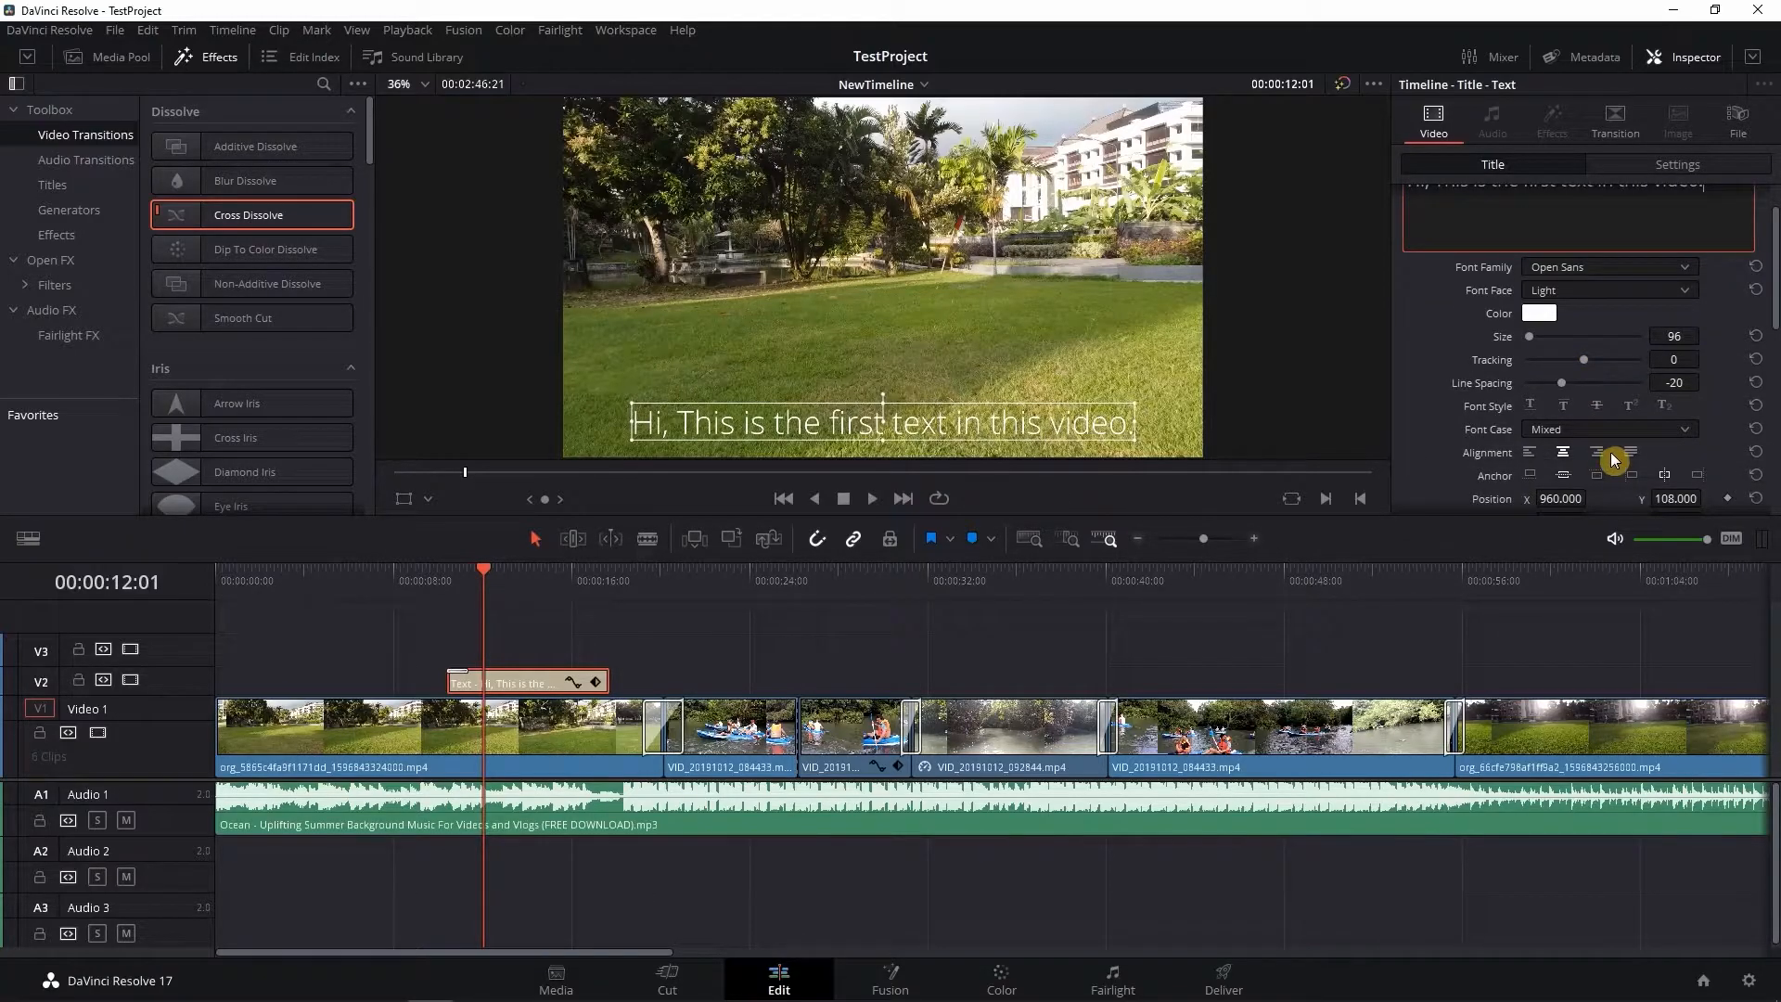
pyautogui.scroll(-2, 1626, 475)
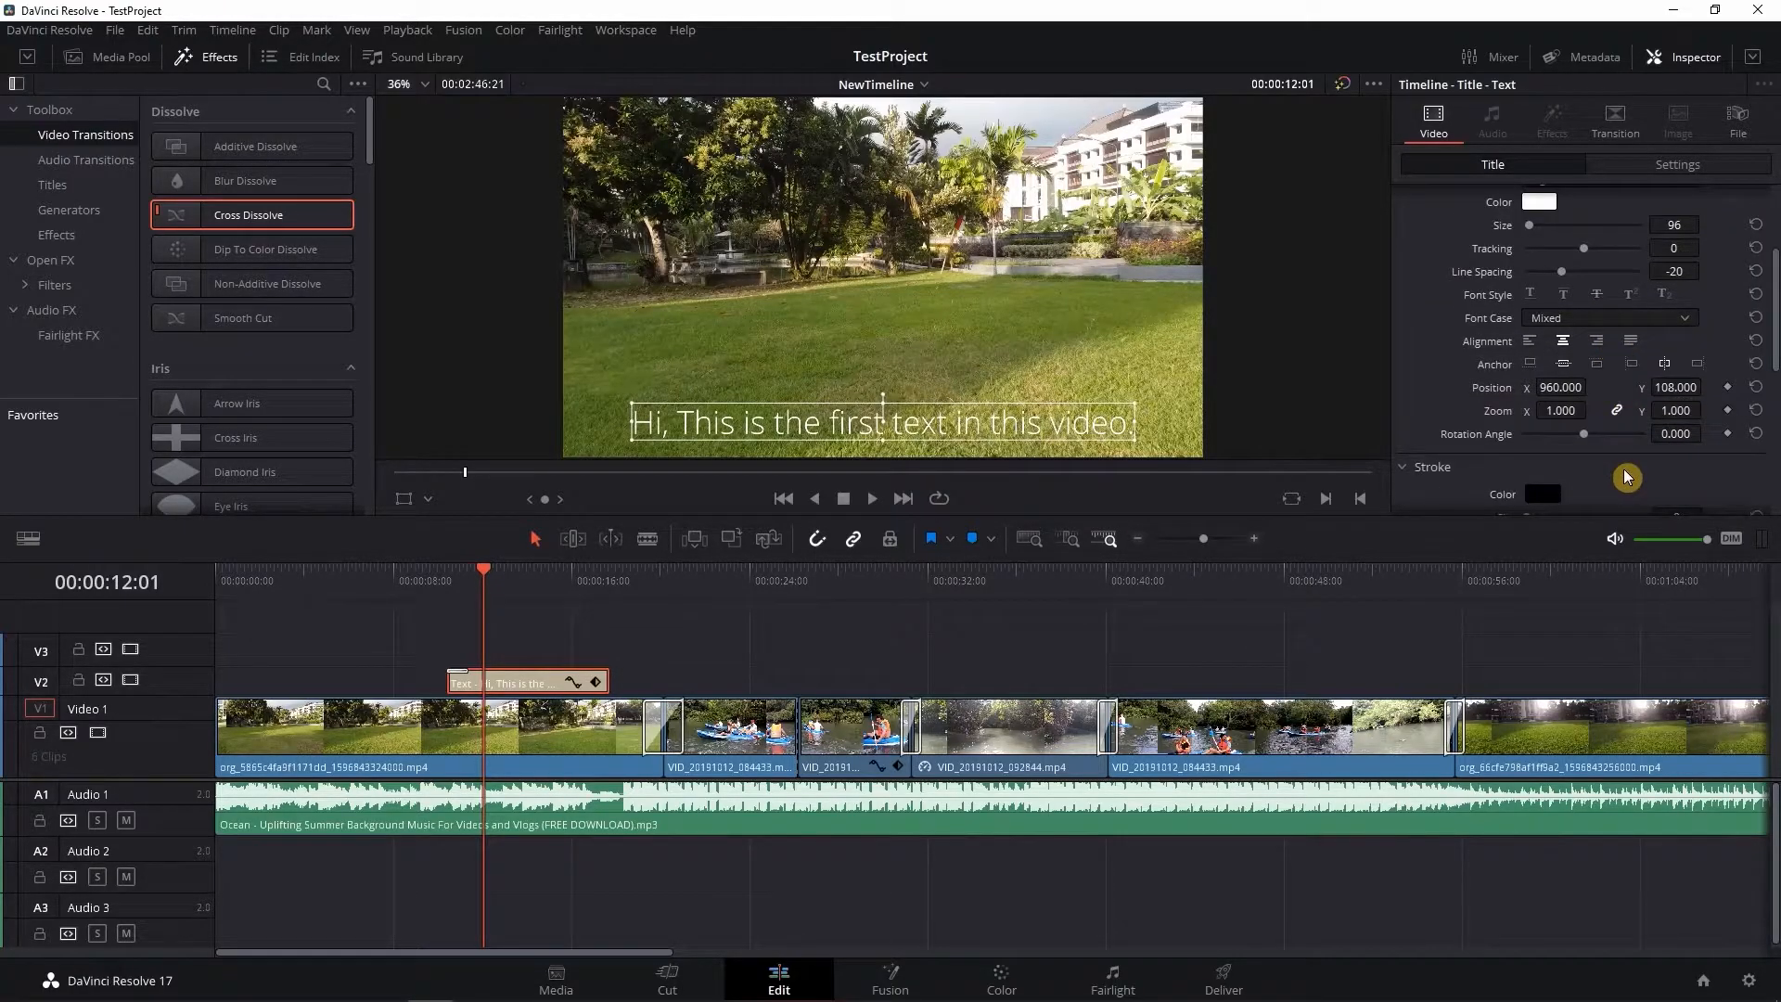
pyautogui.scroll(-2, 1610, 468)
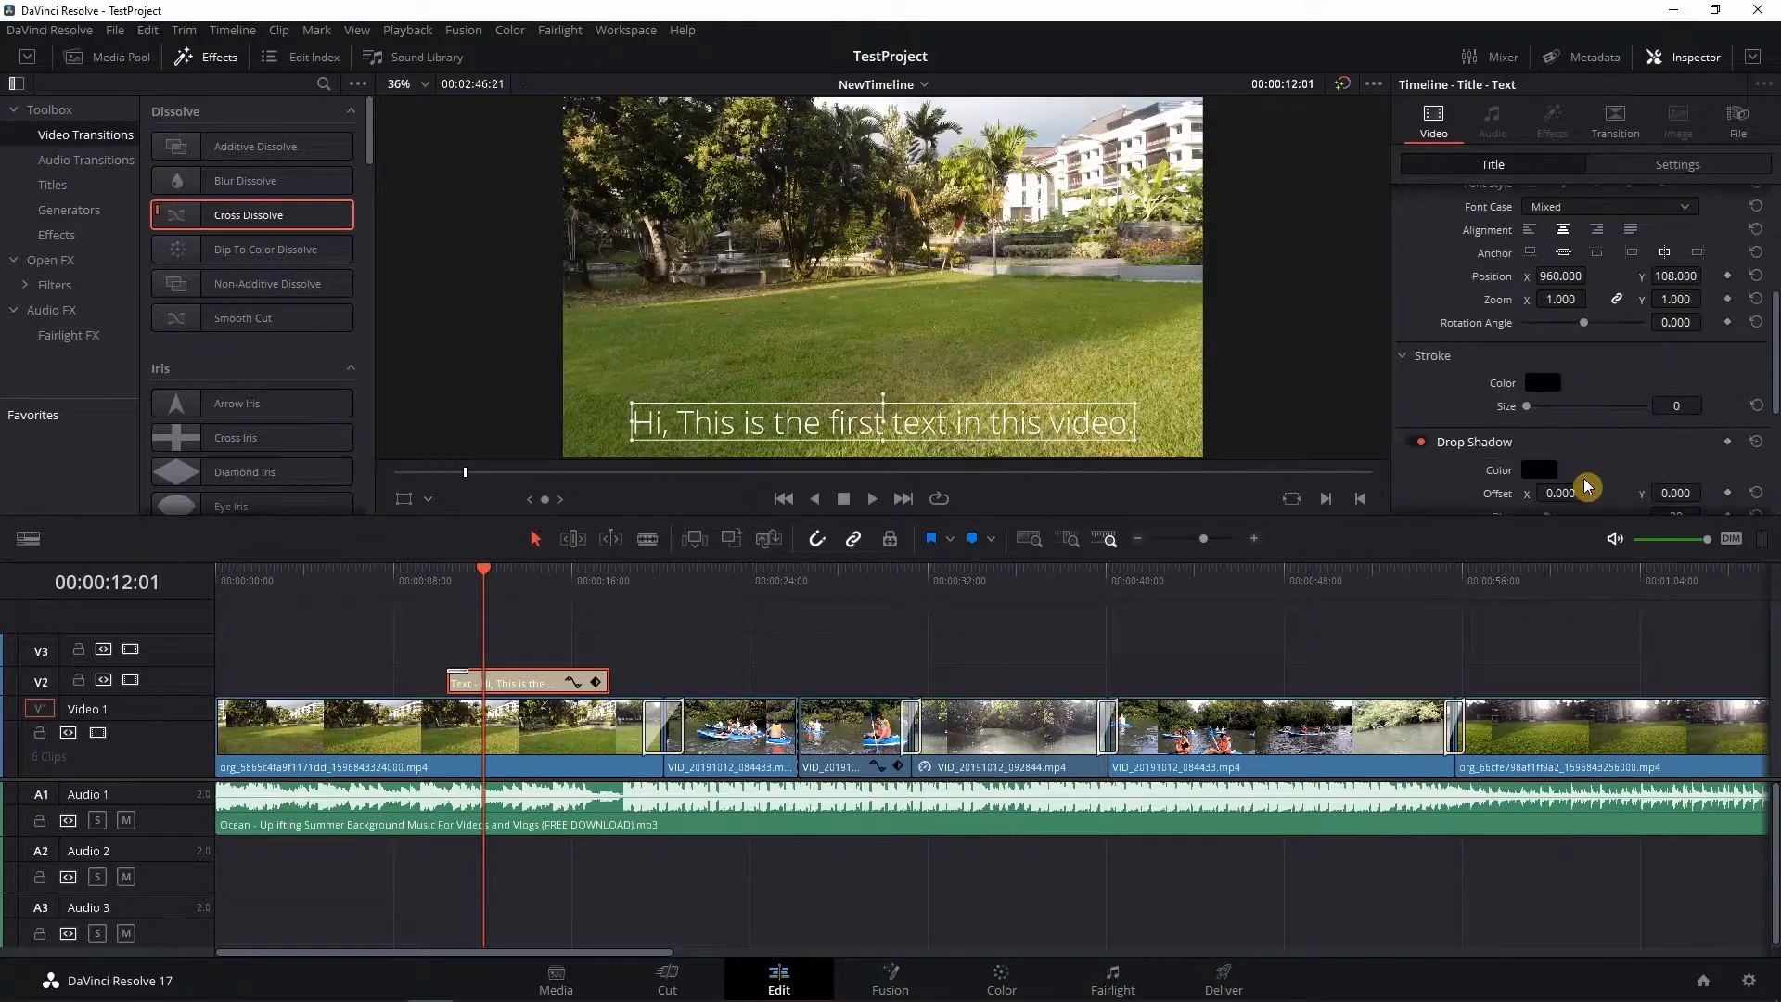
pyautogui.click(1551, 390)
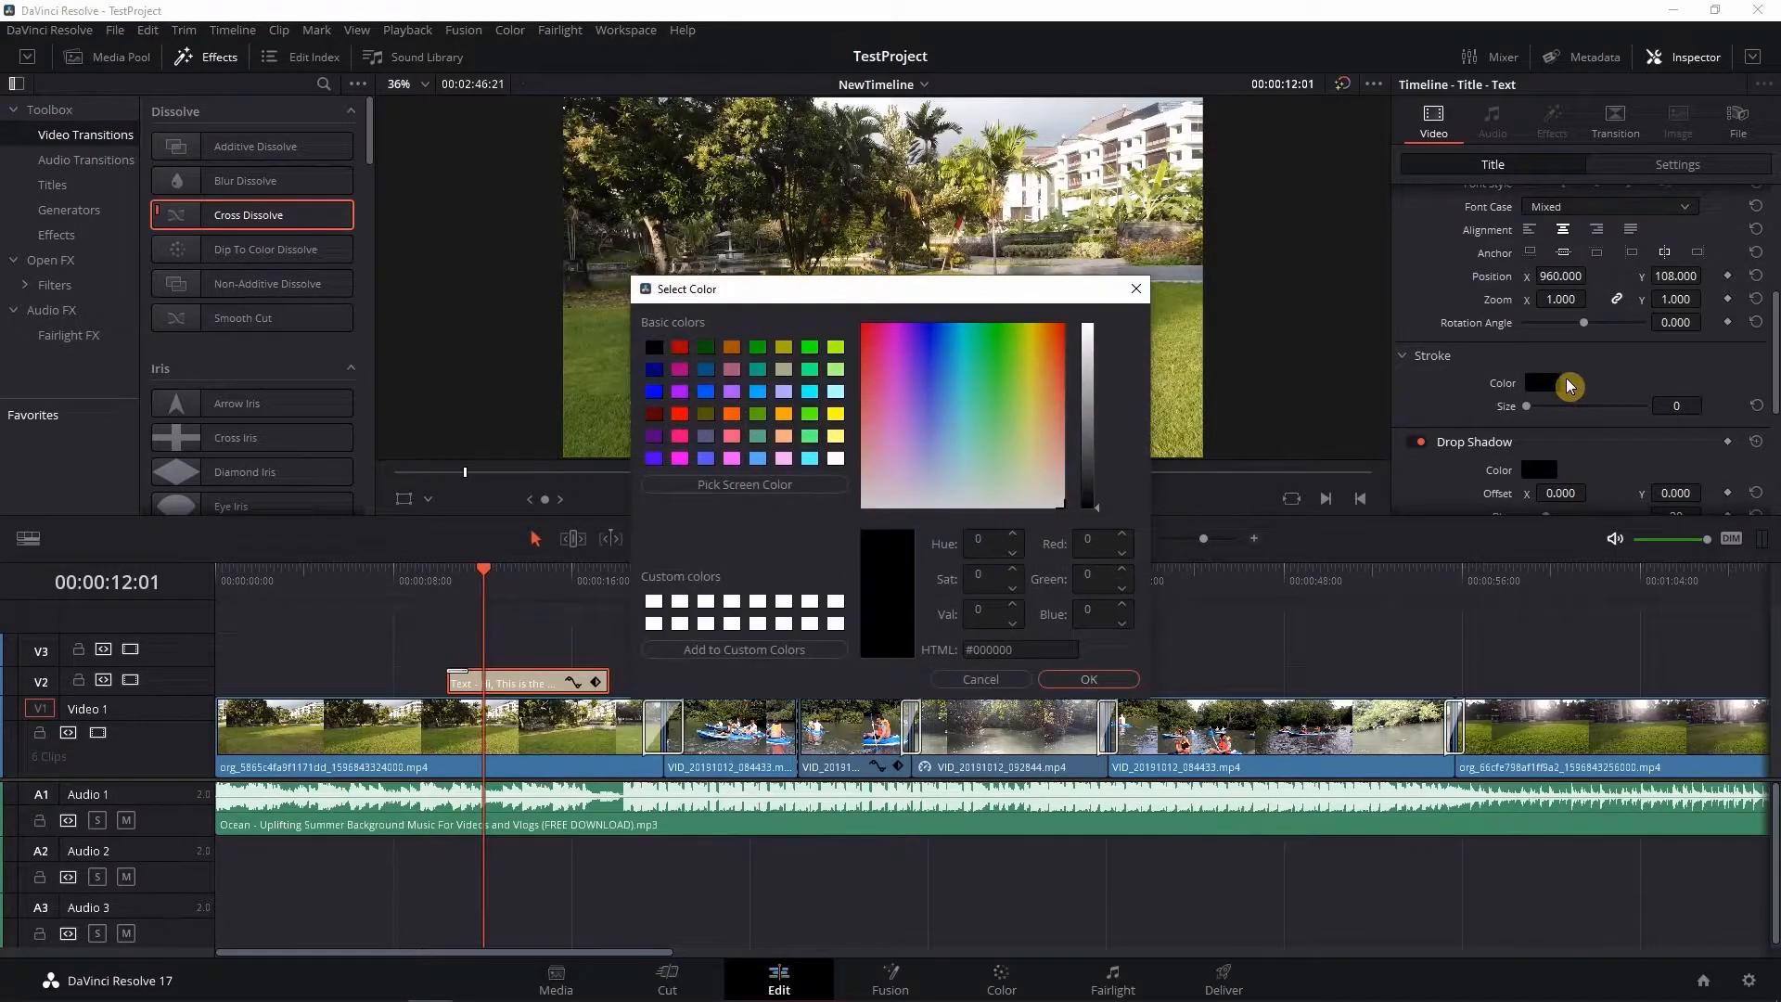
pyautogui.moveTo(986, 290)
pyautogui.mouseDown()
pyautogui.moveTo(1394, 345)
pyautogui.moveTo(1428, 272)
pyautogui.mouseUp()
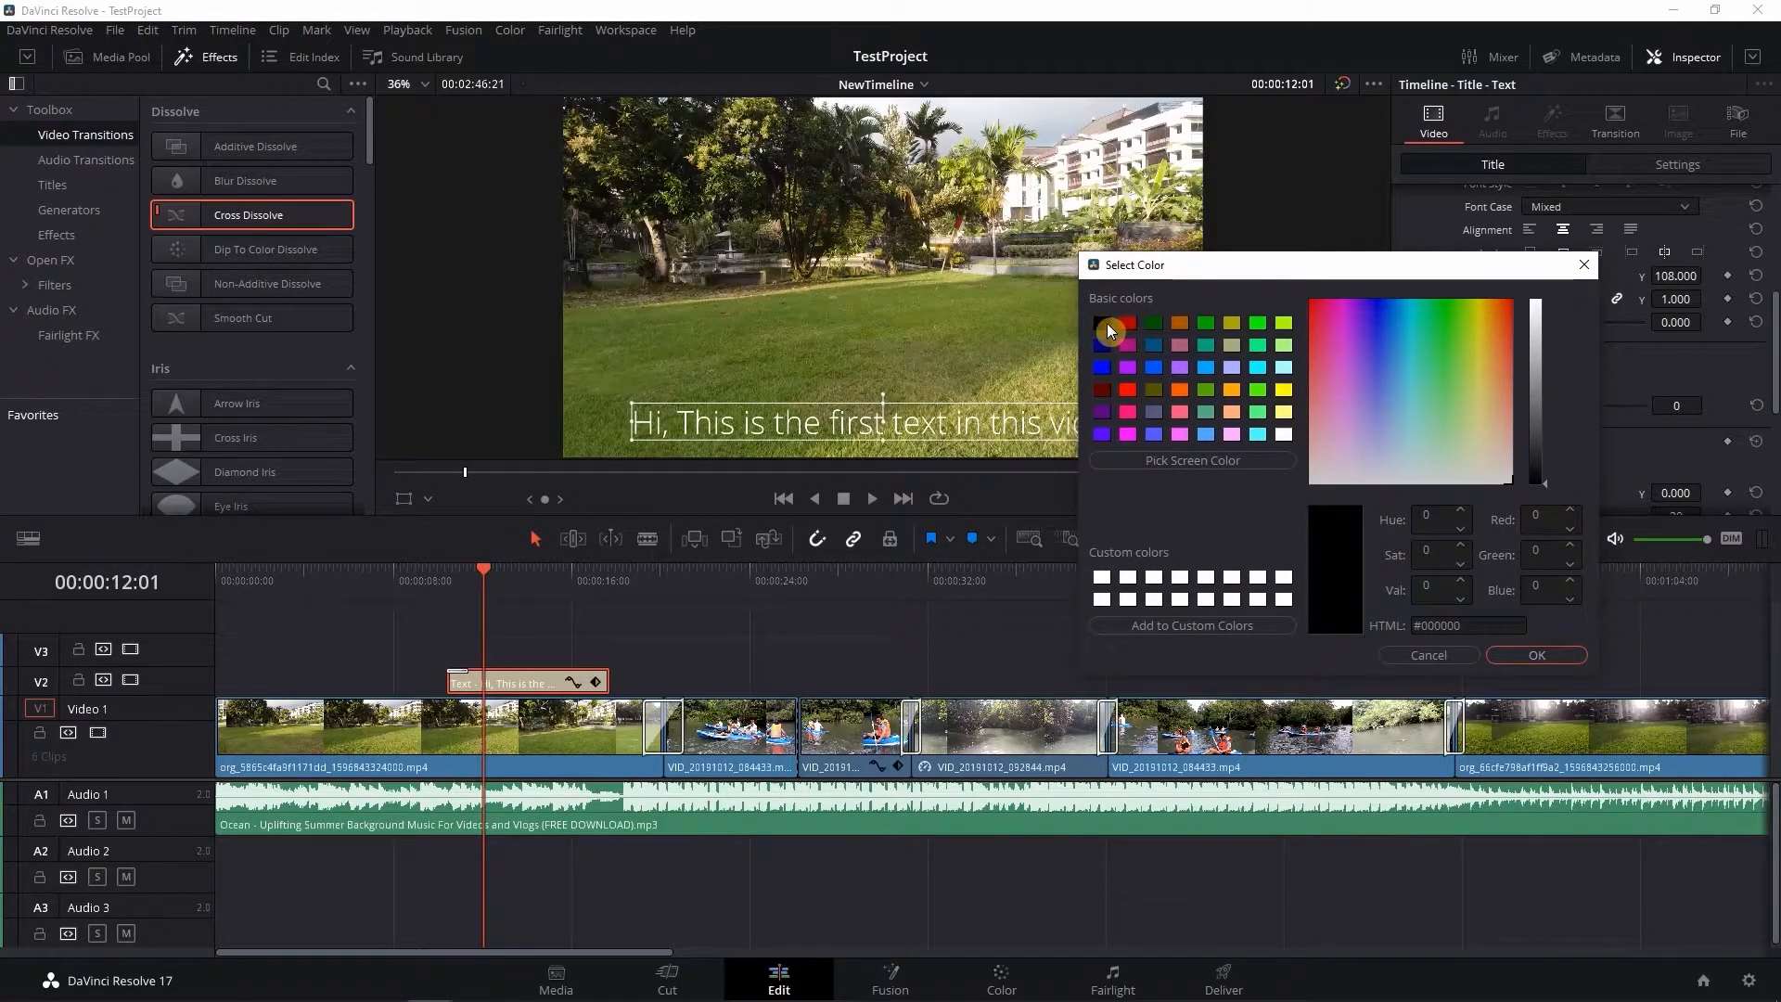
pyautogui.click(1535, 656)
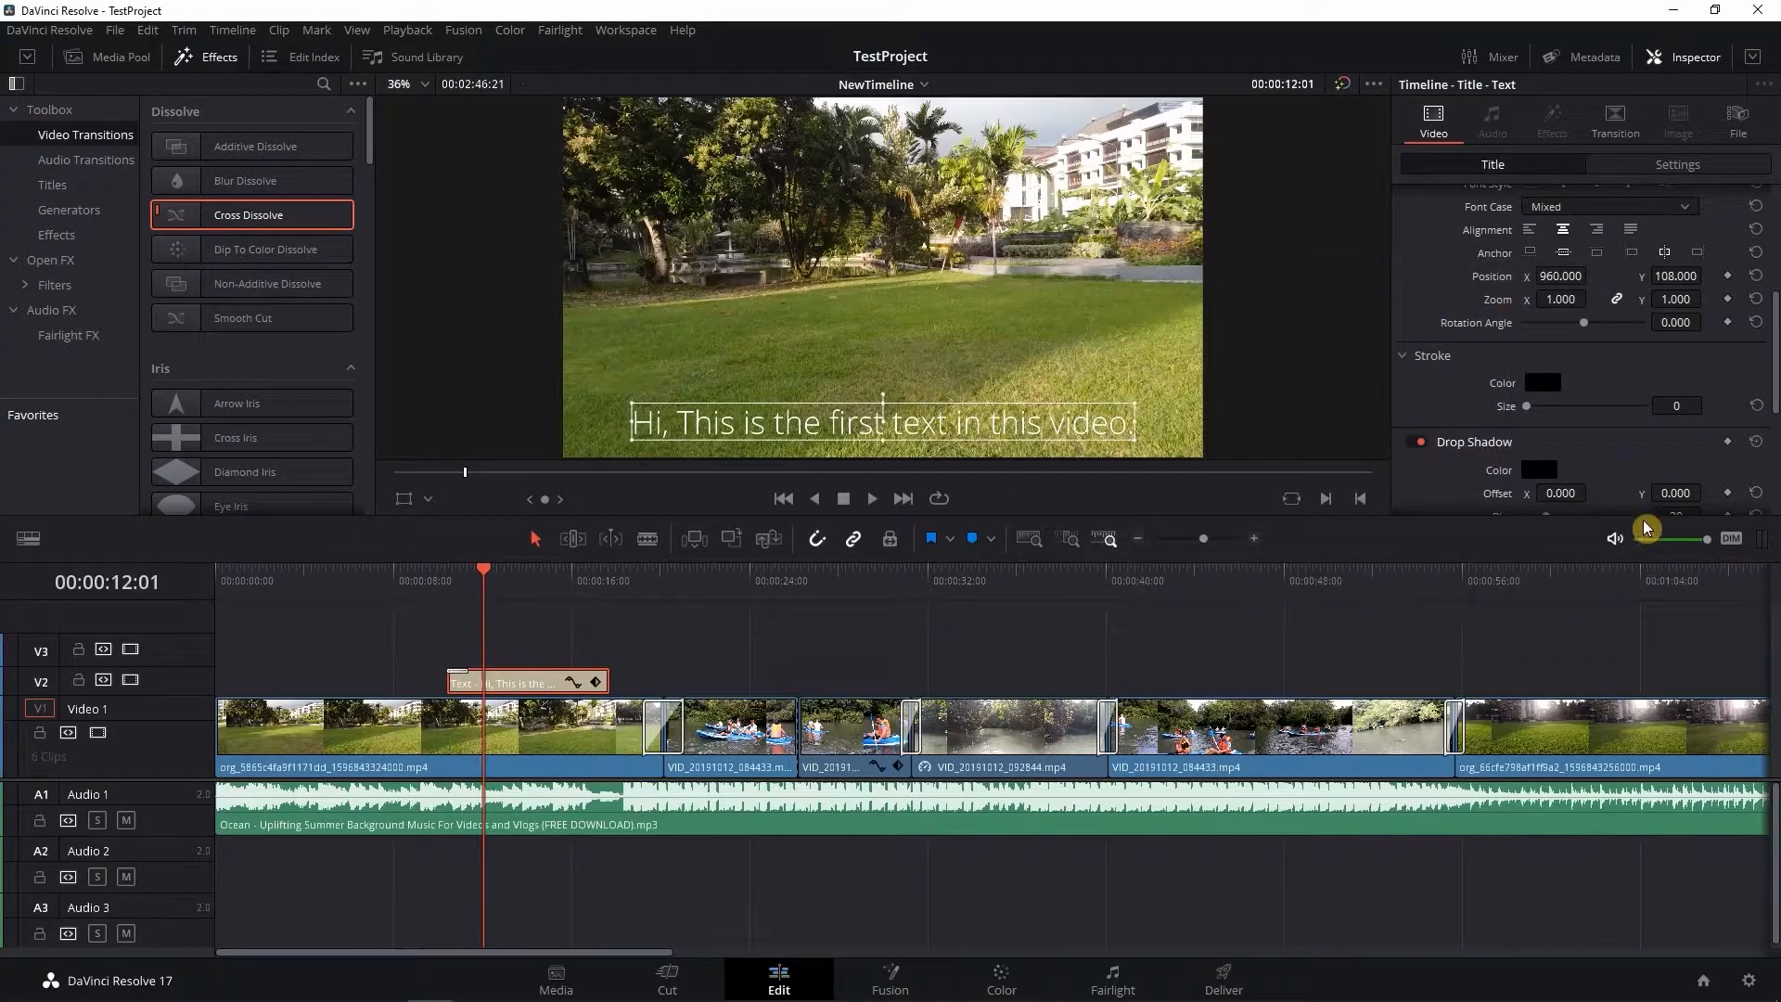
pyautogui.moveTo(1531, 415)
pyautogui.mouseDown()
pyautogui.moveTo(1555, 408)
pyautogui.moveTo(1531, 419)
pyautogui.mouseUp()
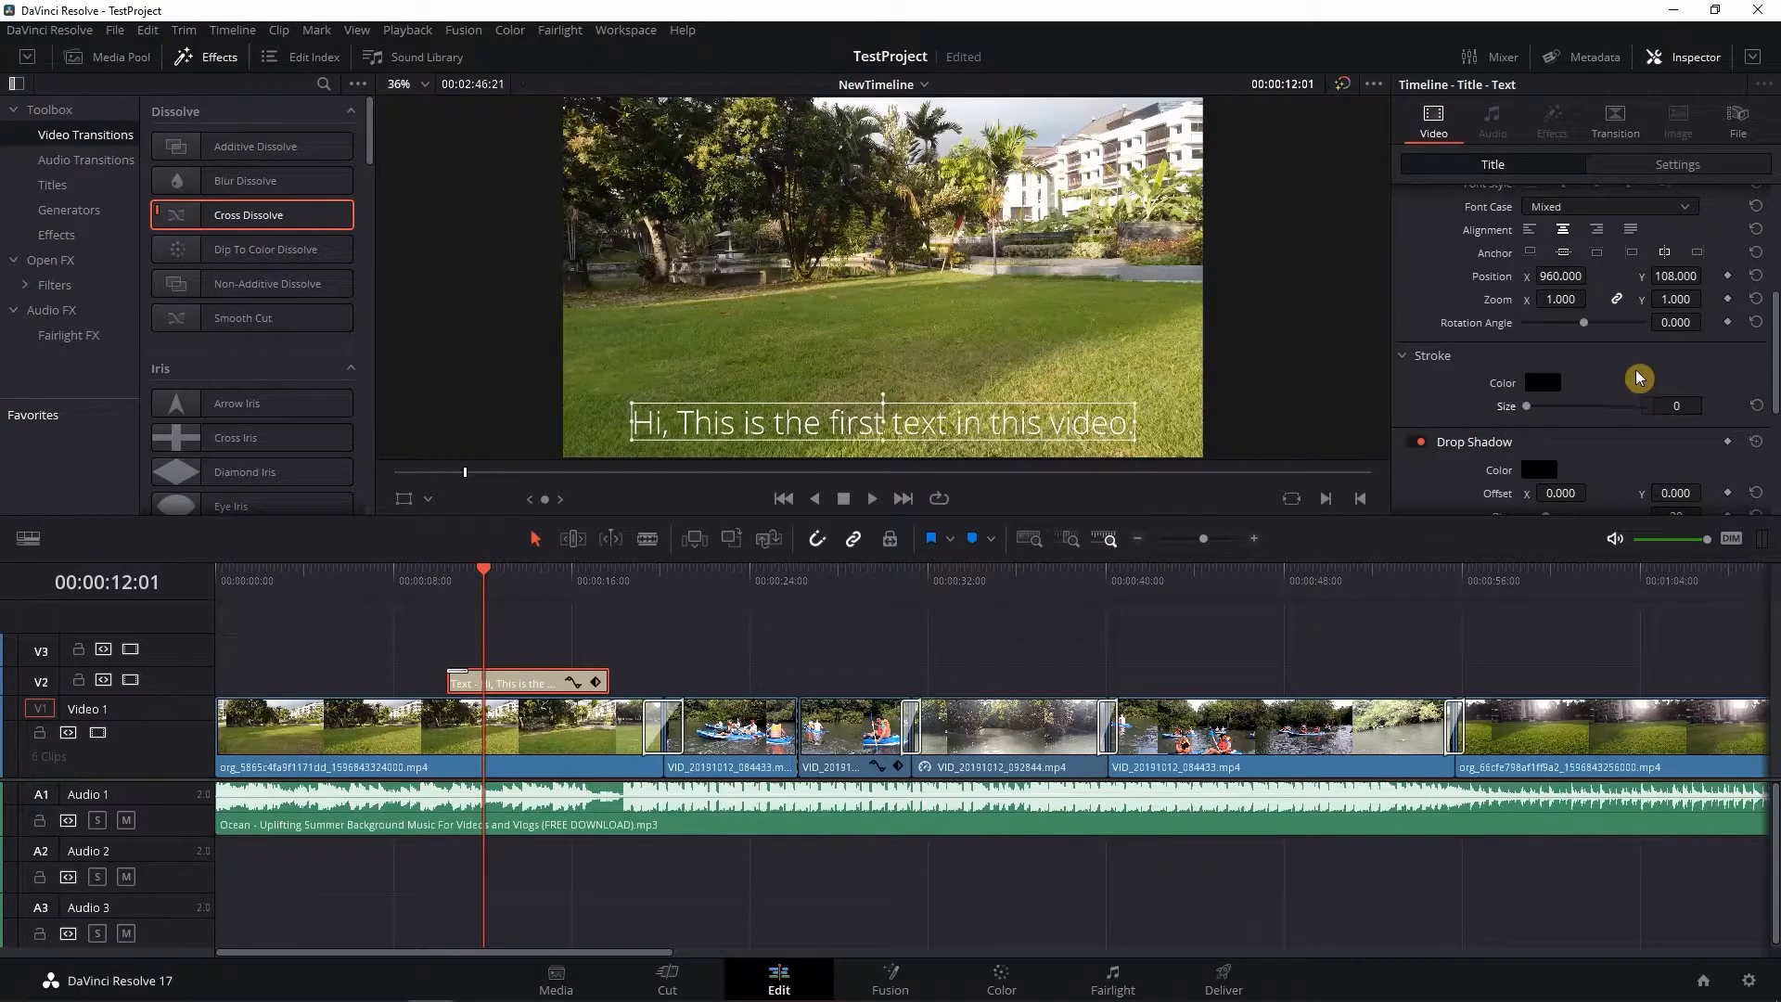
# Step: Reduce the title's text size to 67
pyautogui.scroll(3, 1631, 371)
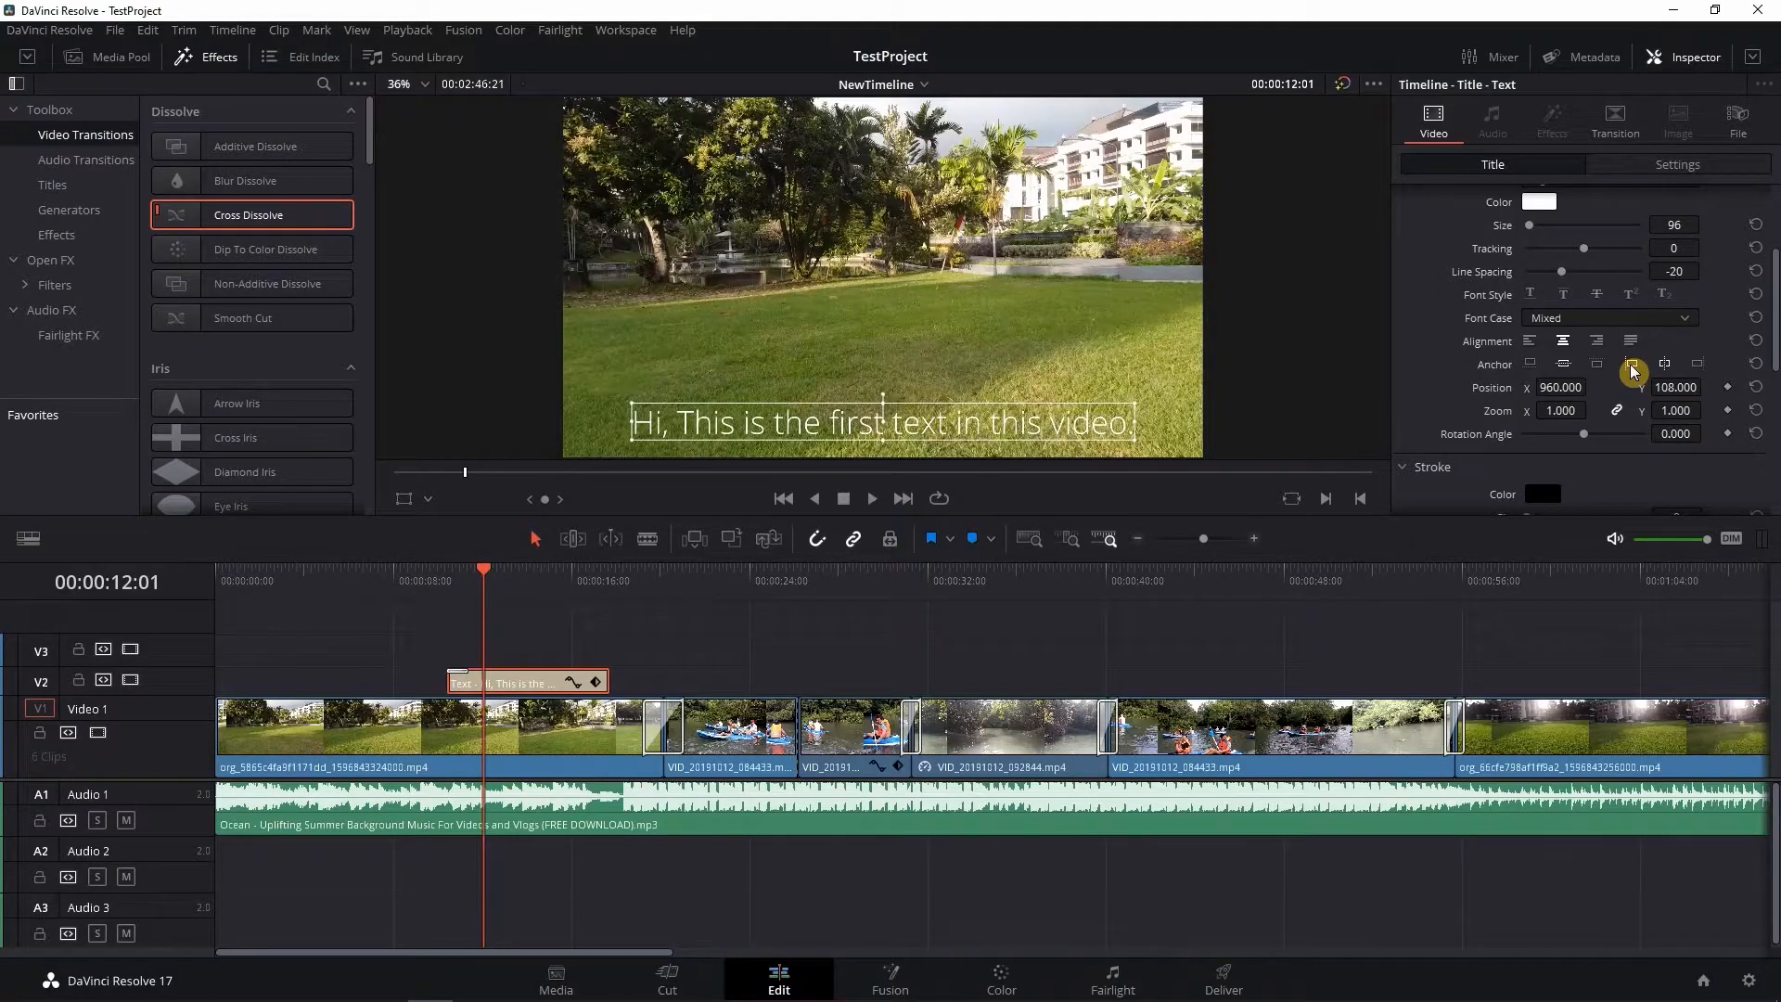
pyautogui.scroll(3, 1633, 371)
pyautogui.scroll(2, 1634, 341)
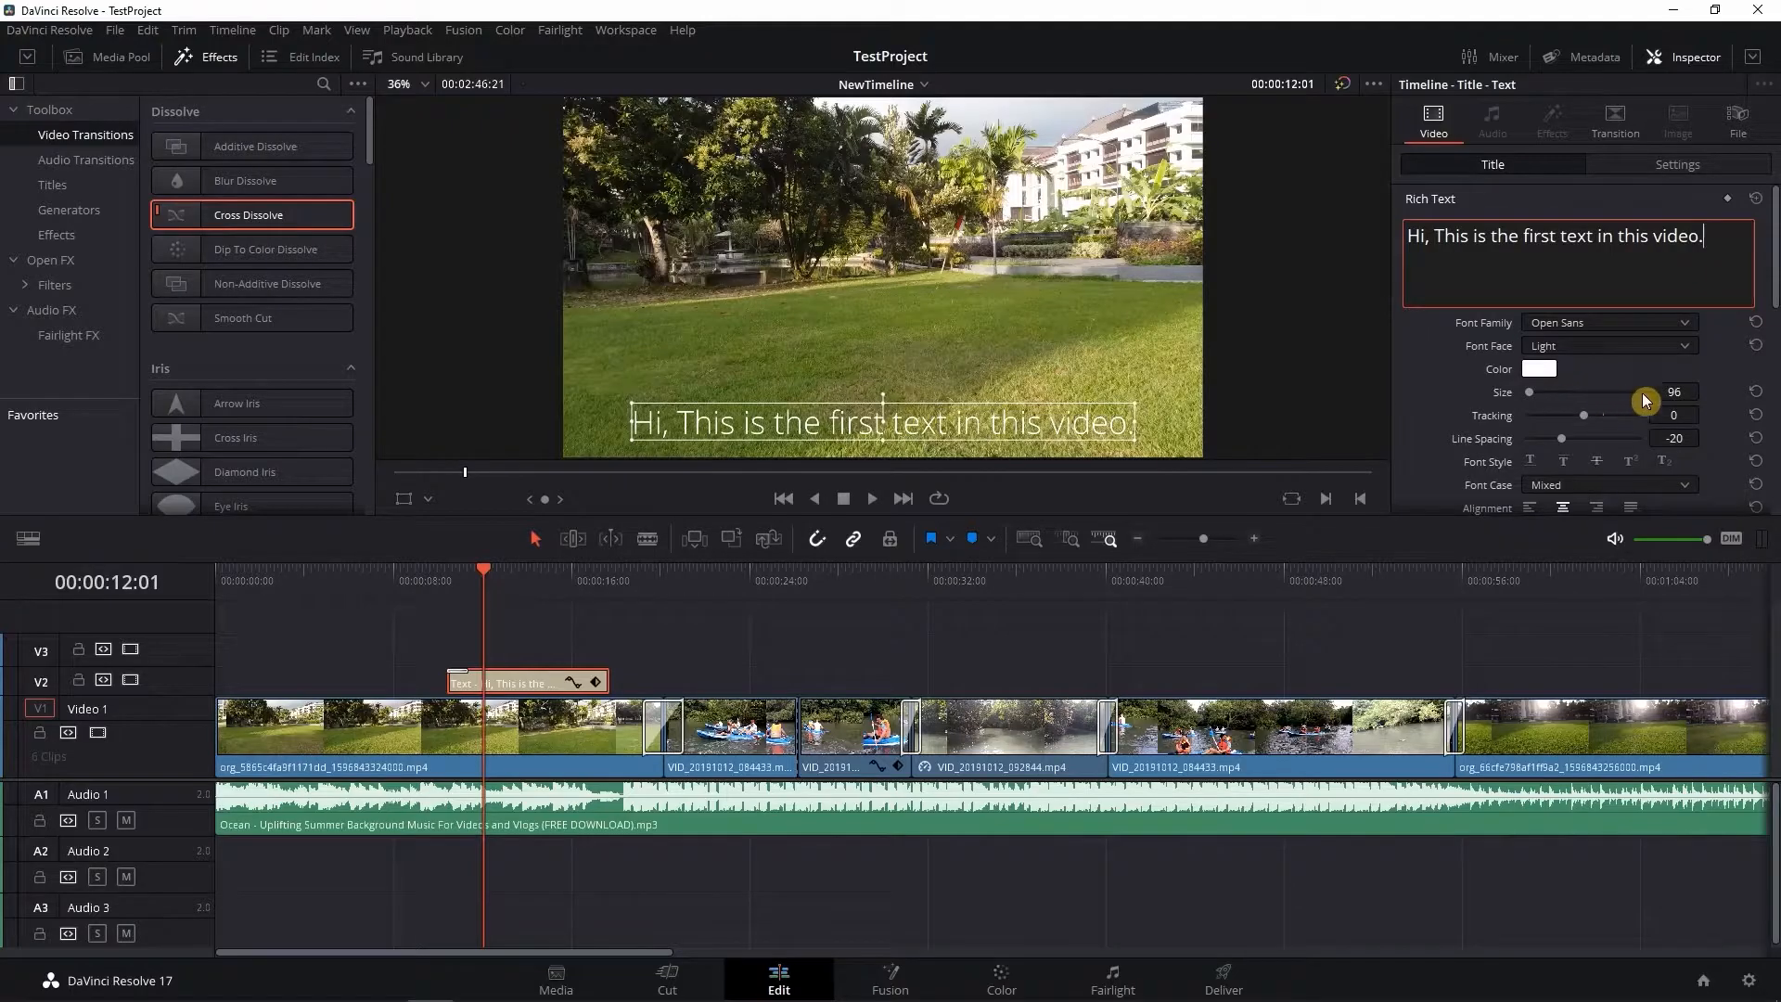
pyautogui.click(1672, 392)
pyautogui.moveTo(1671, 392); pyautogui.dragTo(1643, 392)
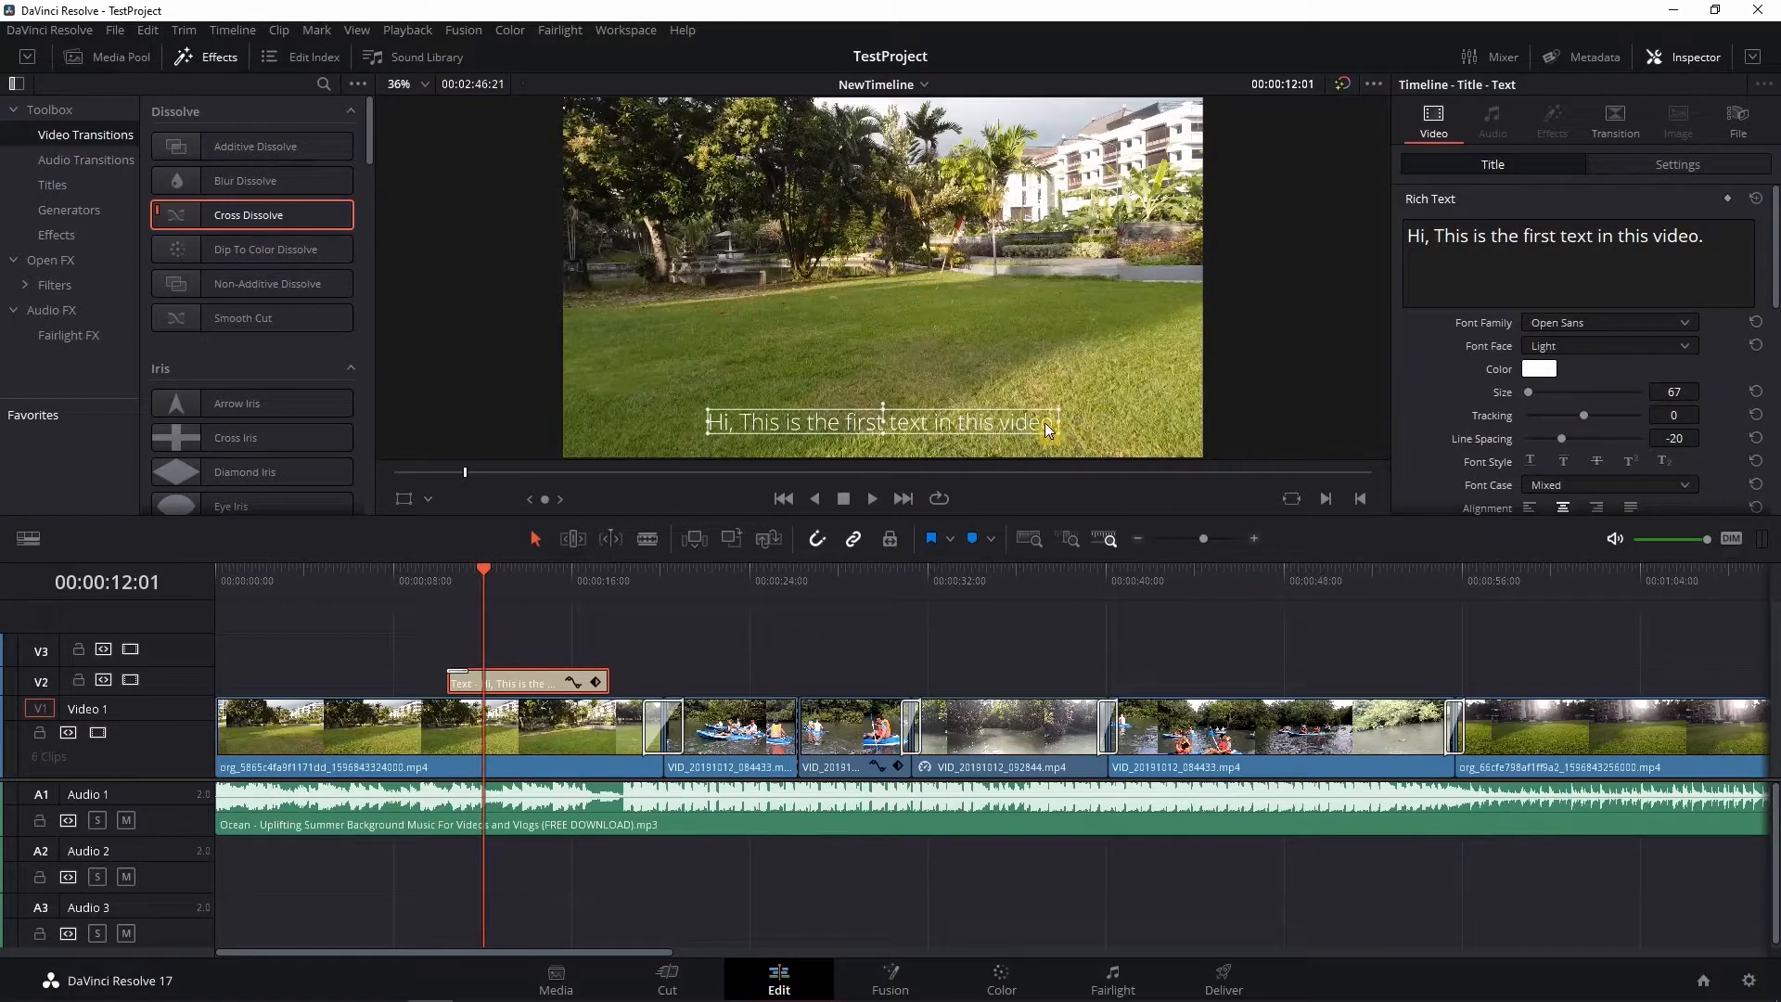
# Step: Set the title's font face to Regular and deselect the text in the picture
pyautogui.moveTo(1022, 422); pyautogui.dragTo(1023, 424)
pyautogui.click(1669, 355)
pyautogui.click(1572, 397)
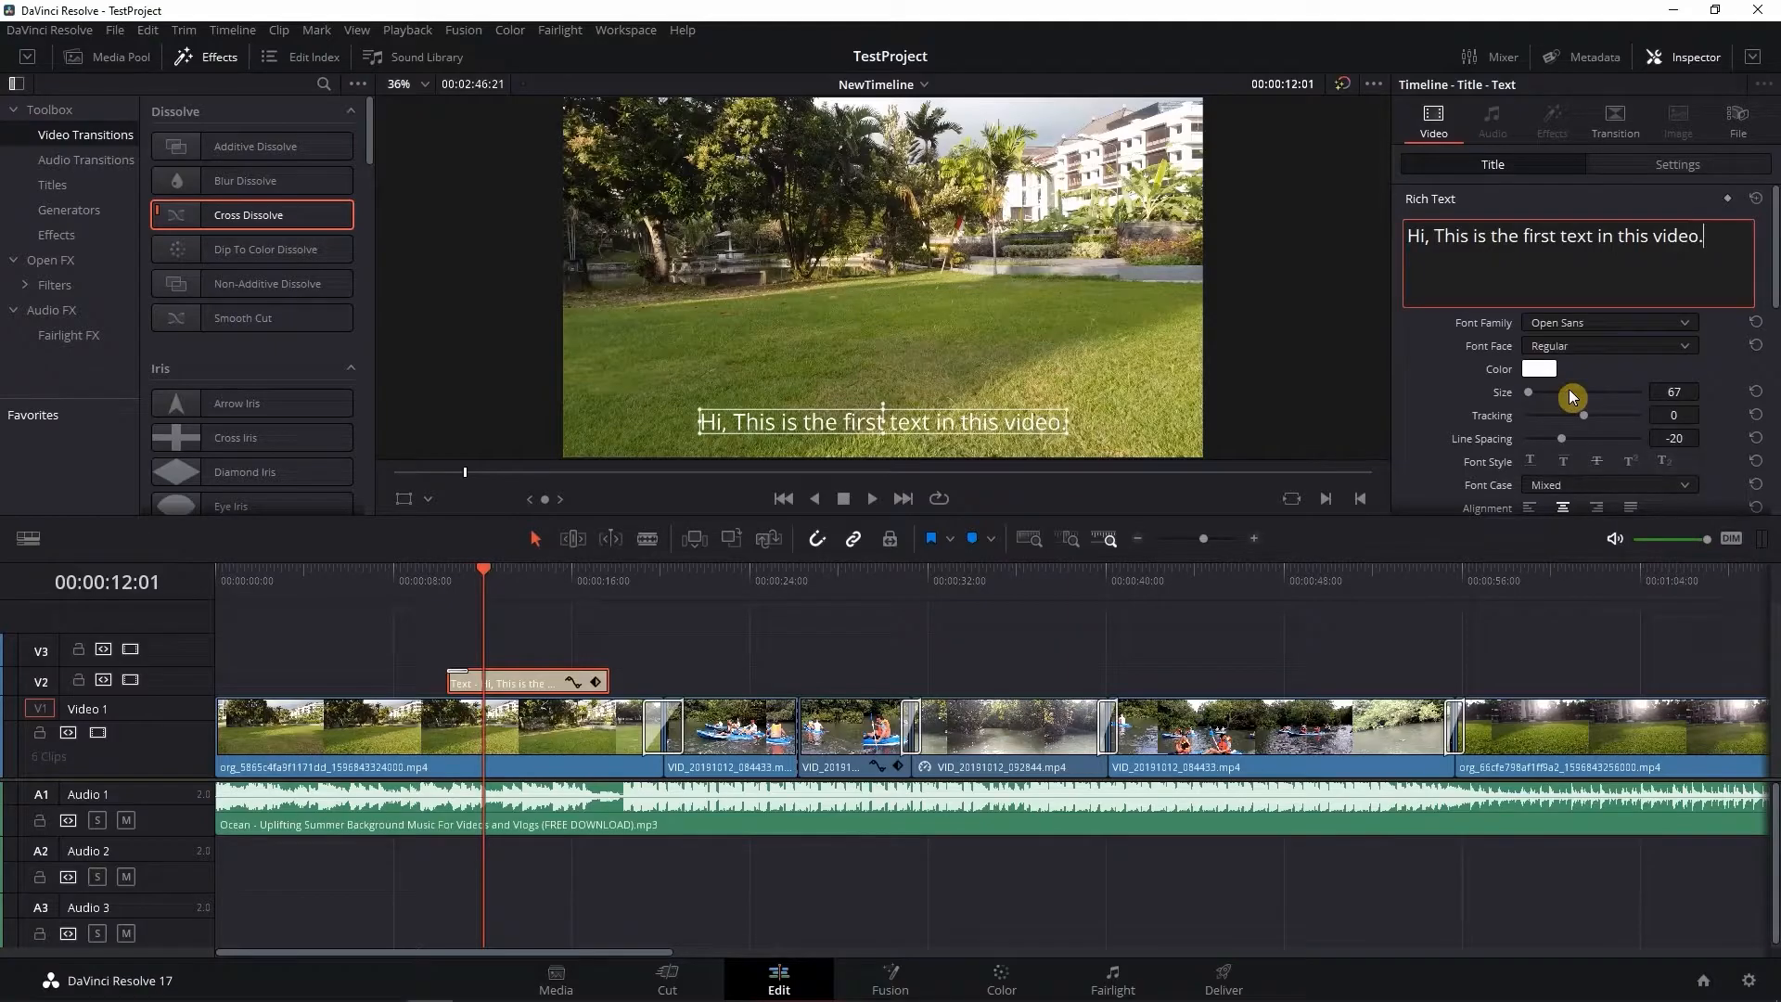
pyautogui.click(1241, 372)
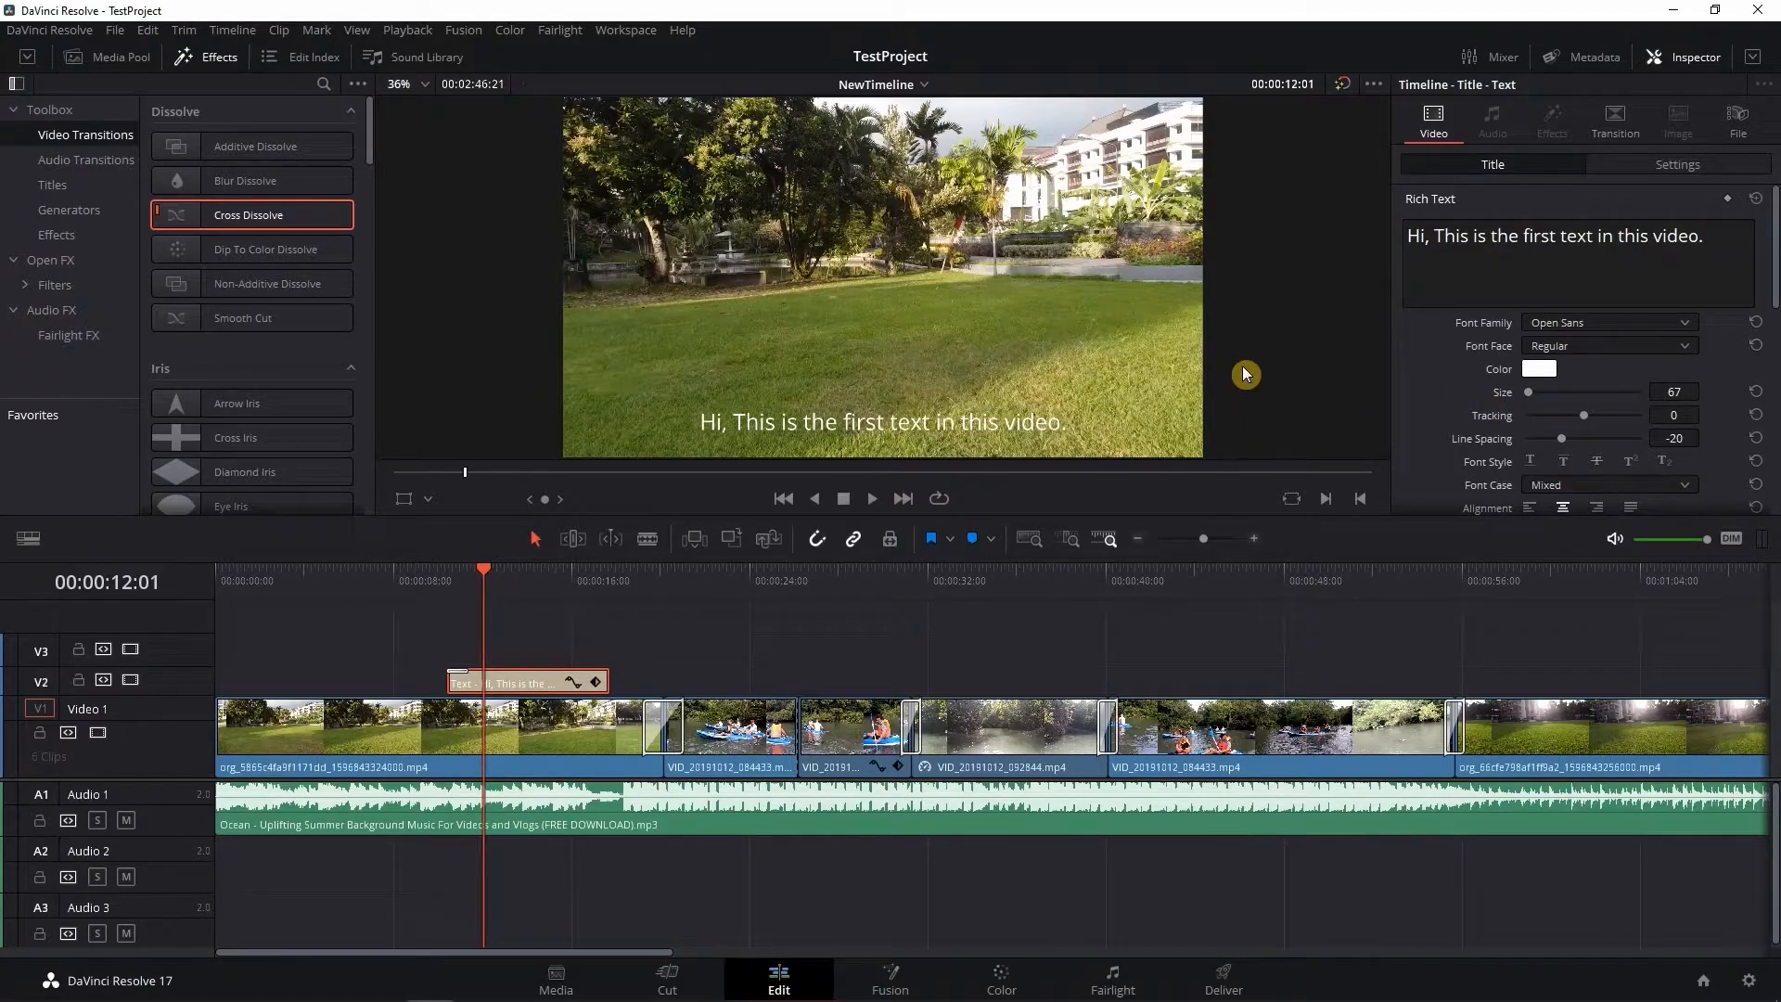
# Step: Play back the timeline from 00:00:09:04 past the end of the title to check its appearance
pyautogui.moveTo(482, 575); pyautogui.dragTo(419, 575)
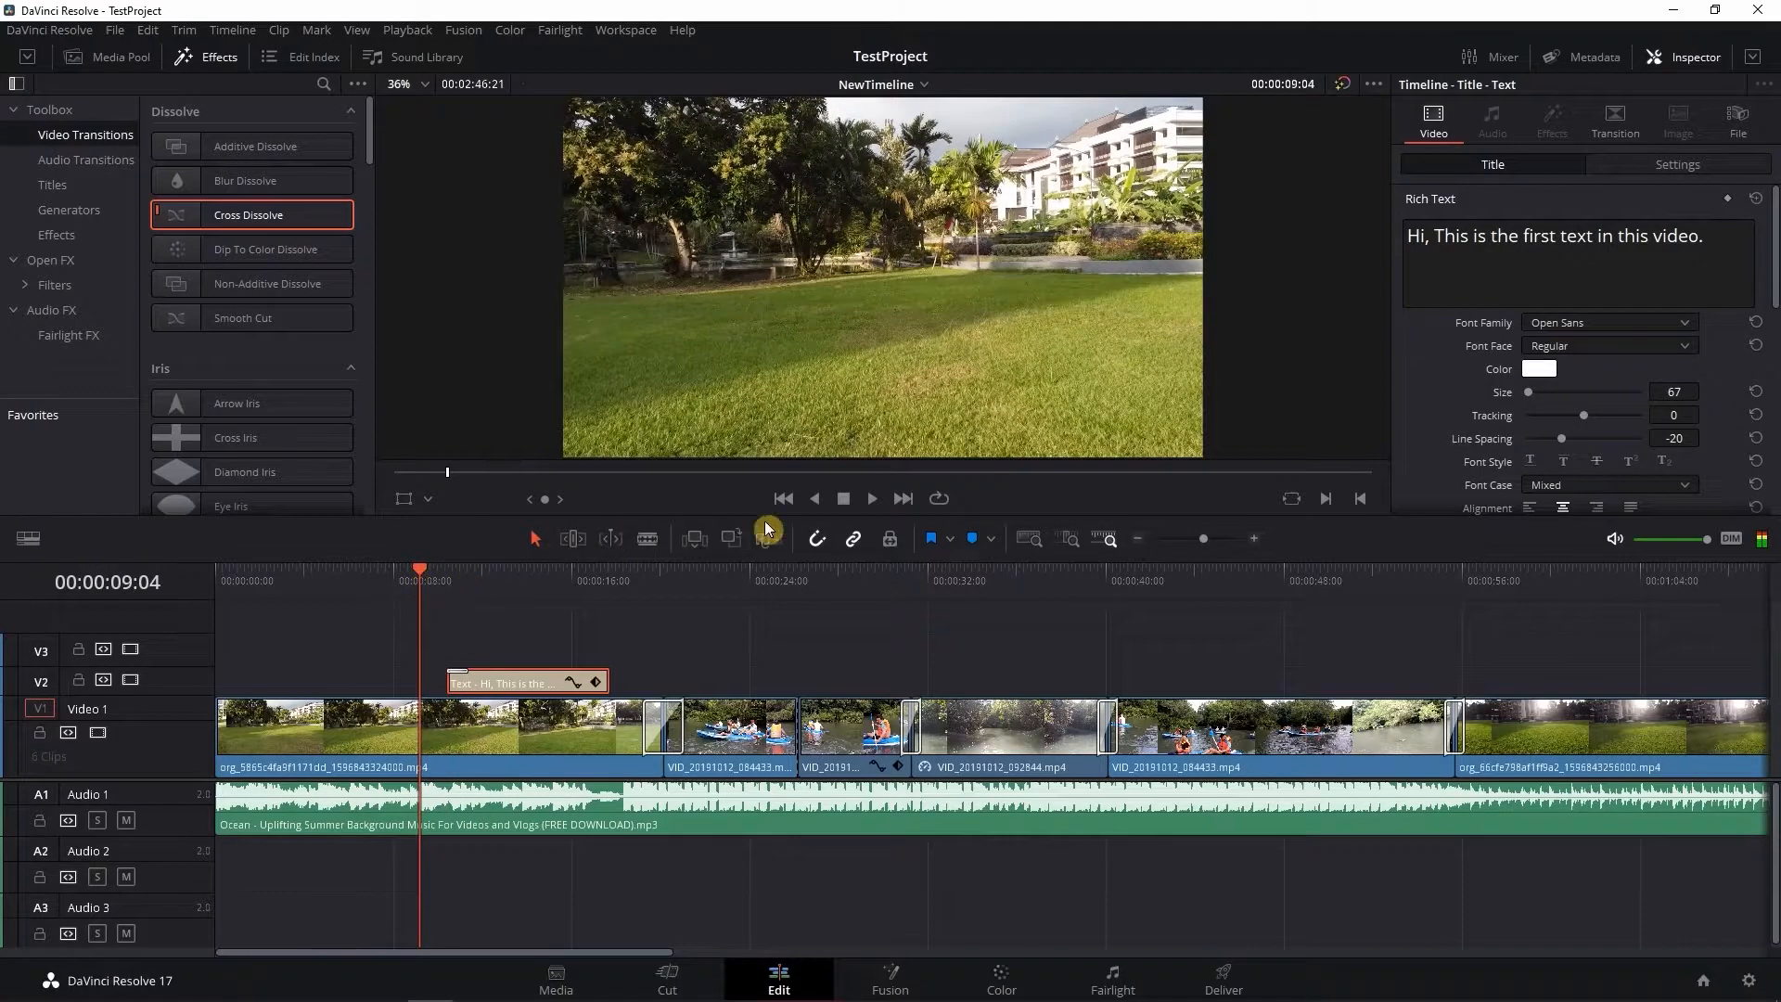
pyautogui.click(874, 499)
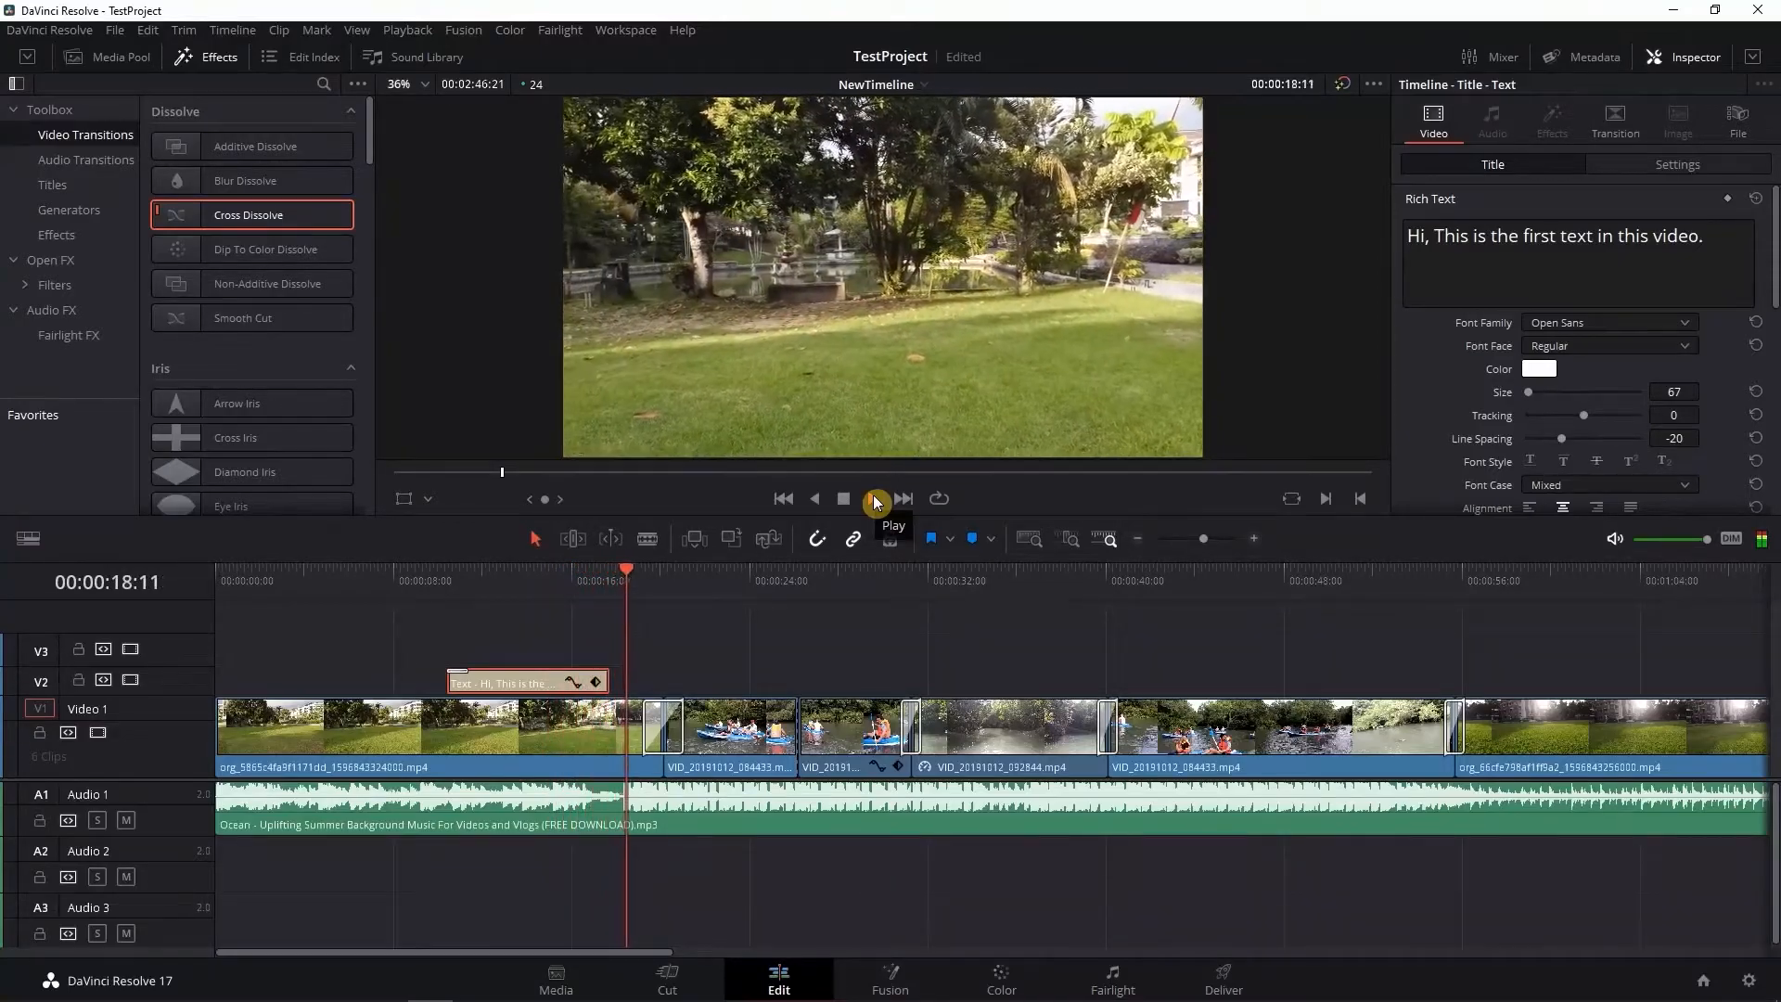
pyautogui.click(867, 491)
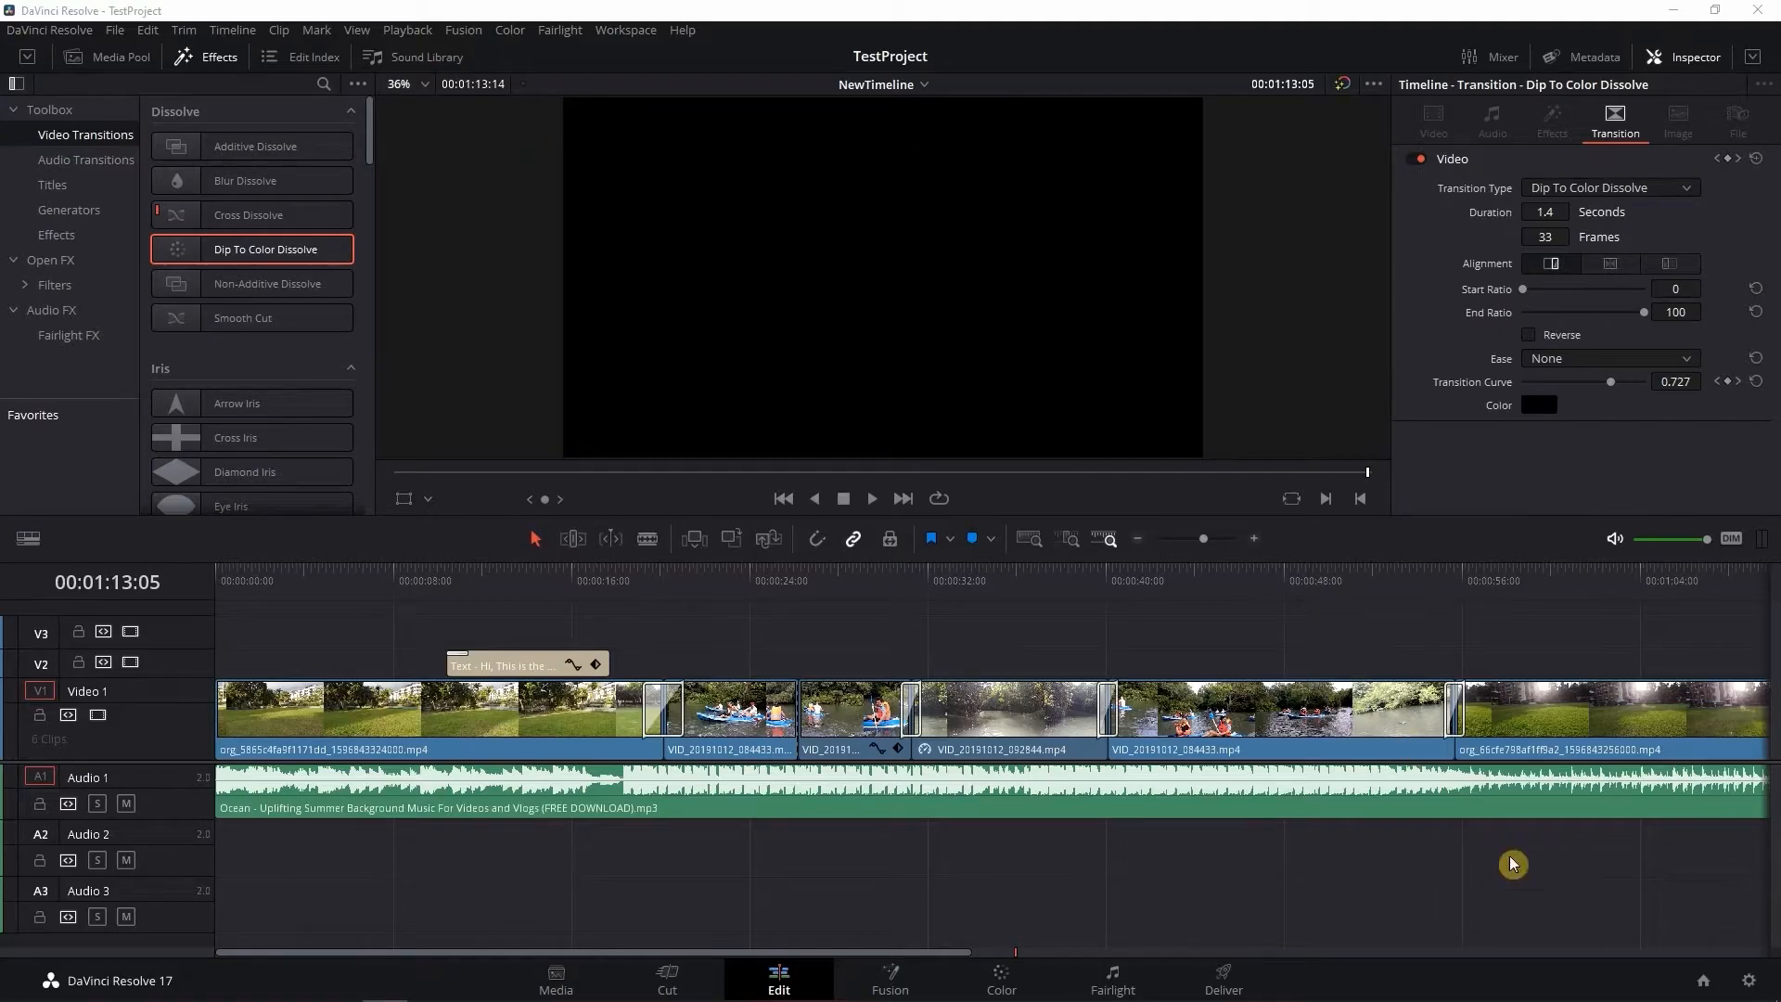
# Step: Switch to the Deliver page and choose the H.264 Master render preset
pyautogui.click(1223, 976)
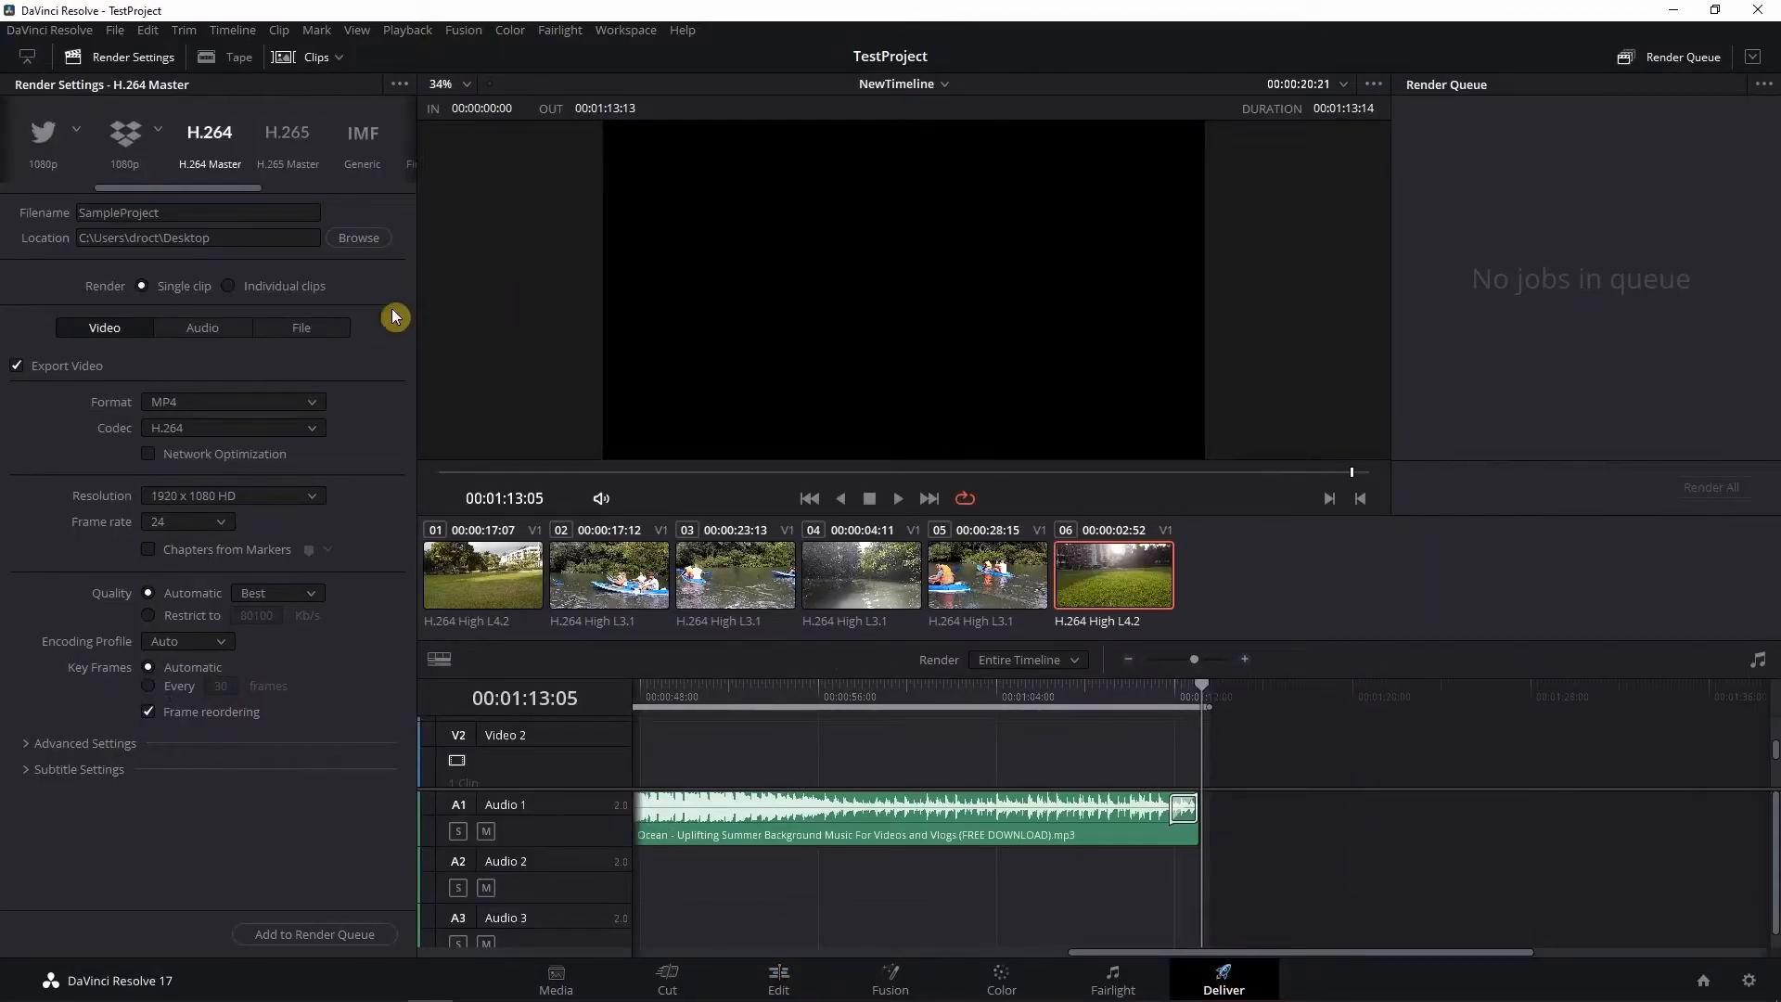
pyautogui.click(182, 212)
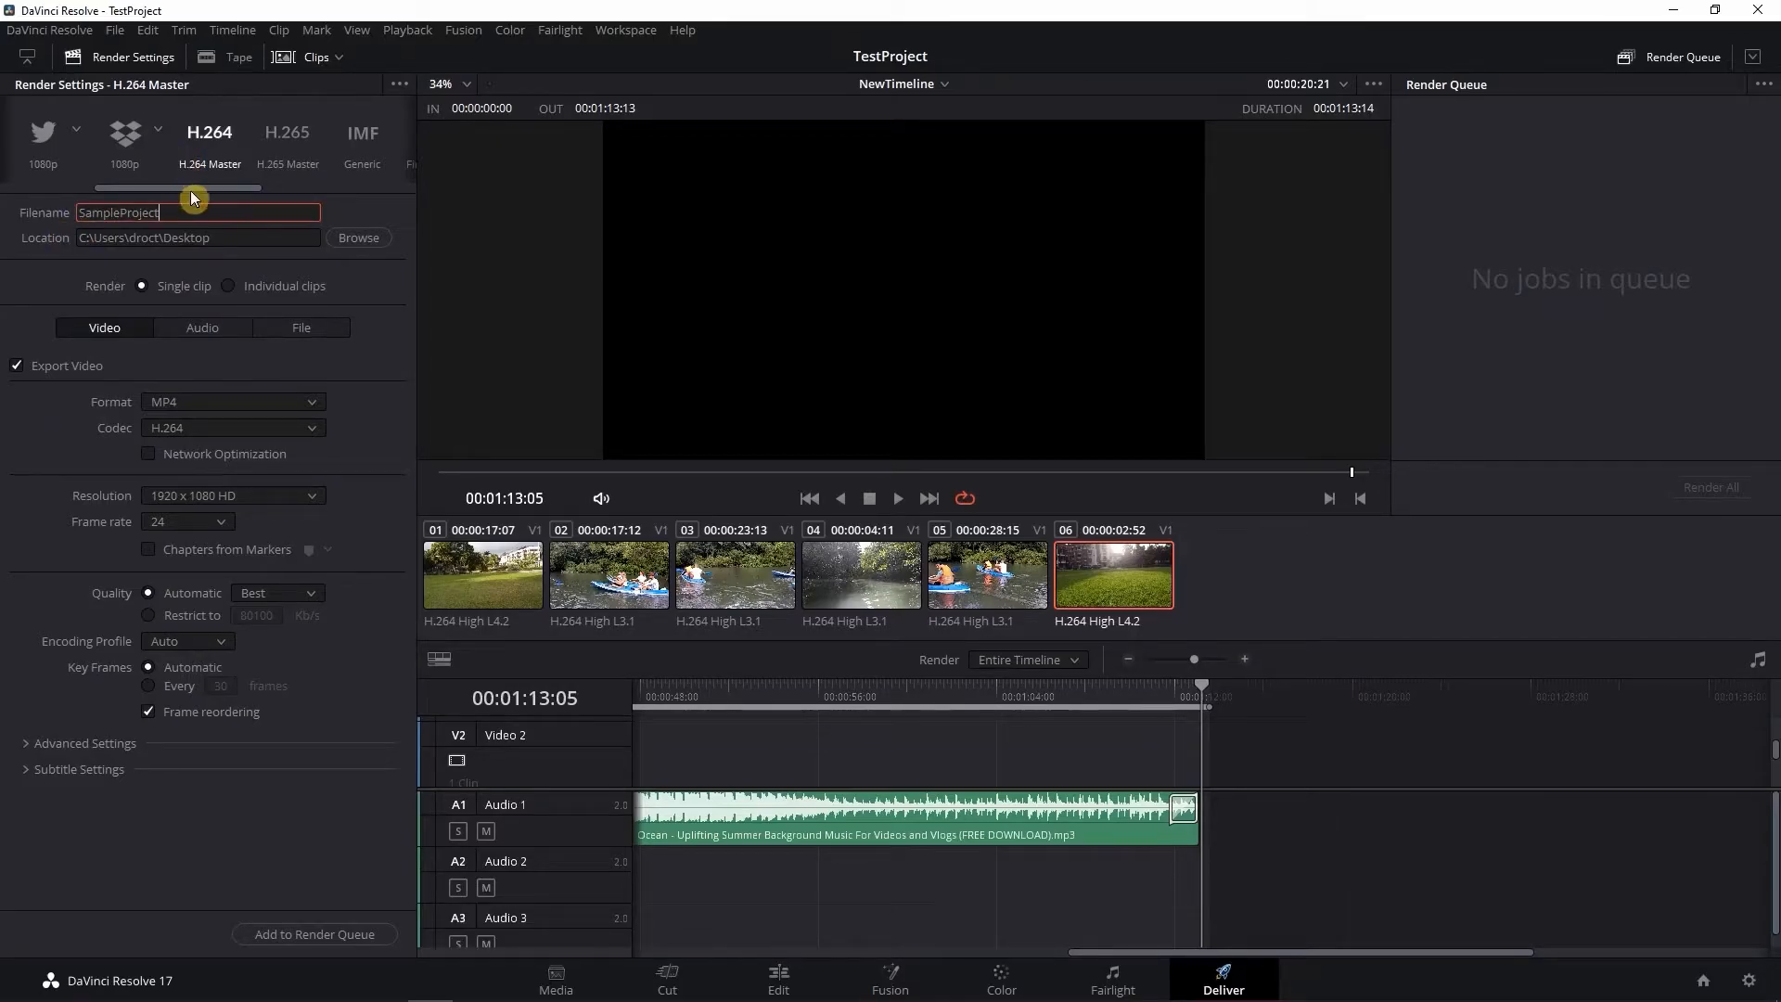
pyautogui.moveTo(197, 194)
pyautogui.mouseDown()
pyautogui.moveTo(84, 195)
pyautogui.moveTo(201, 188)
pyautogui.mouseUp()
pyautogui.click(182, 156)
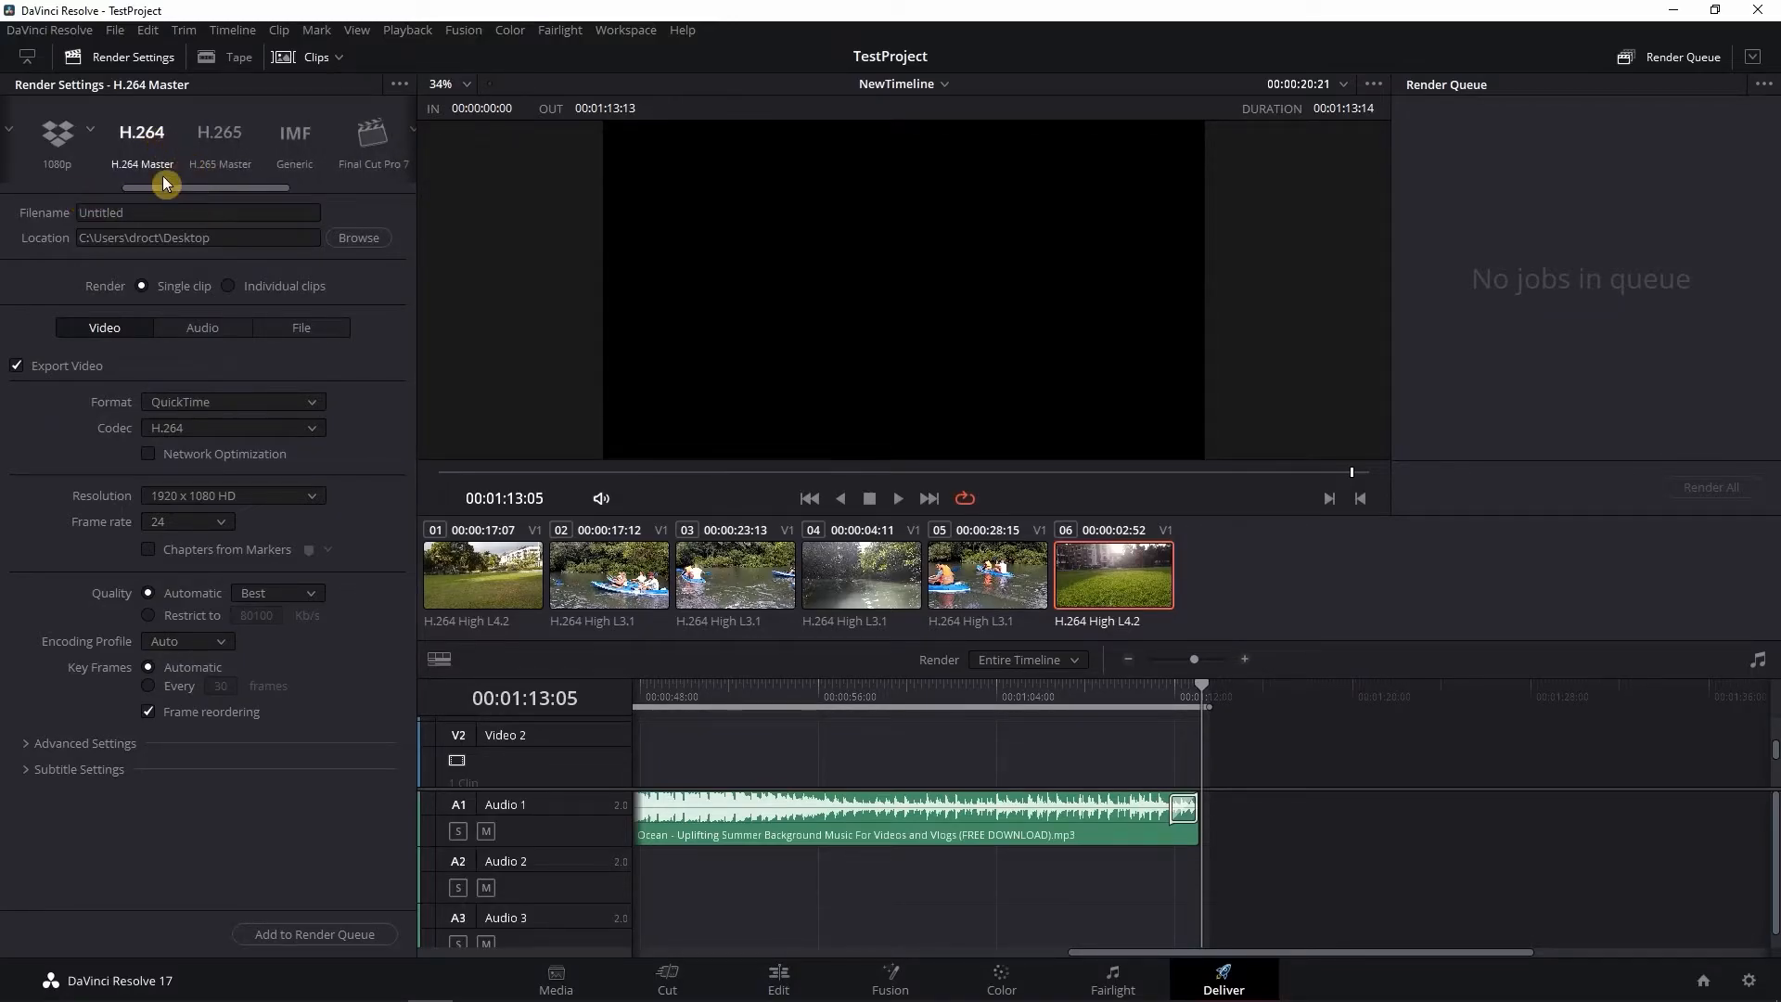
# Step: Name the output file SampleProject and look at the destination folder, keeping the Desktop location
pyautogui.click(144, 211)
pyautogui.doubleClick(158, 209)
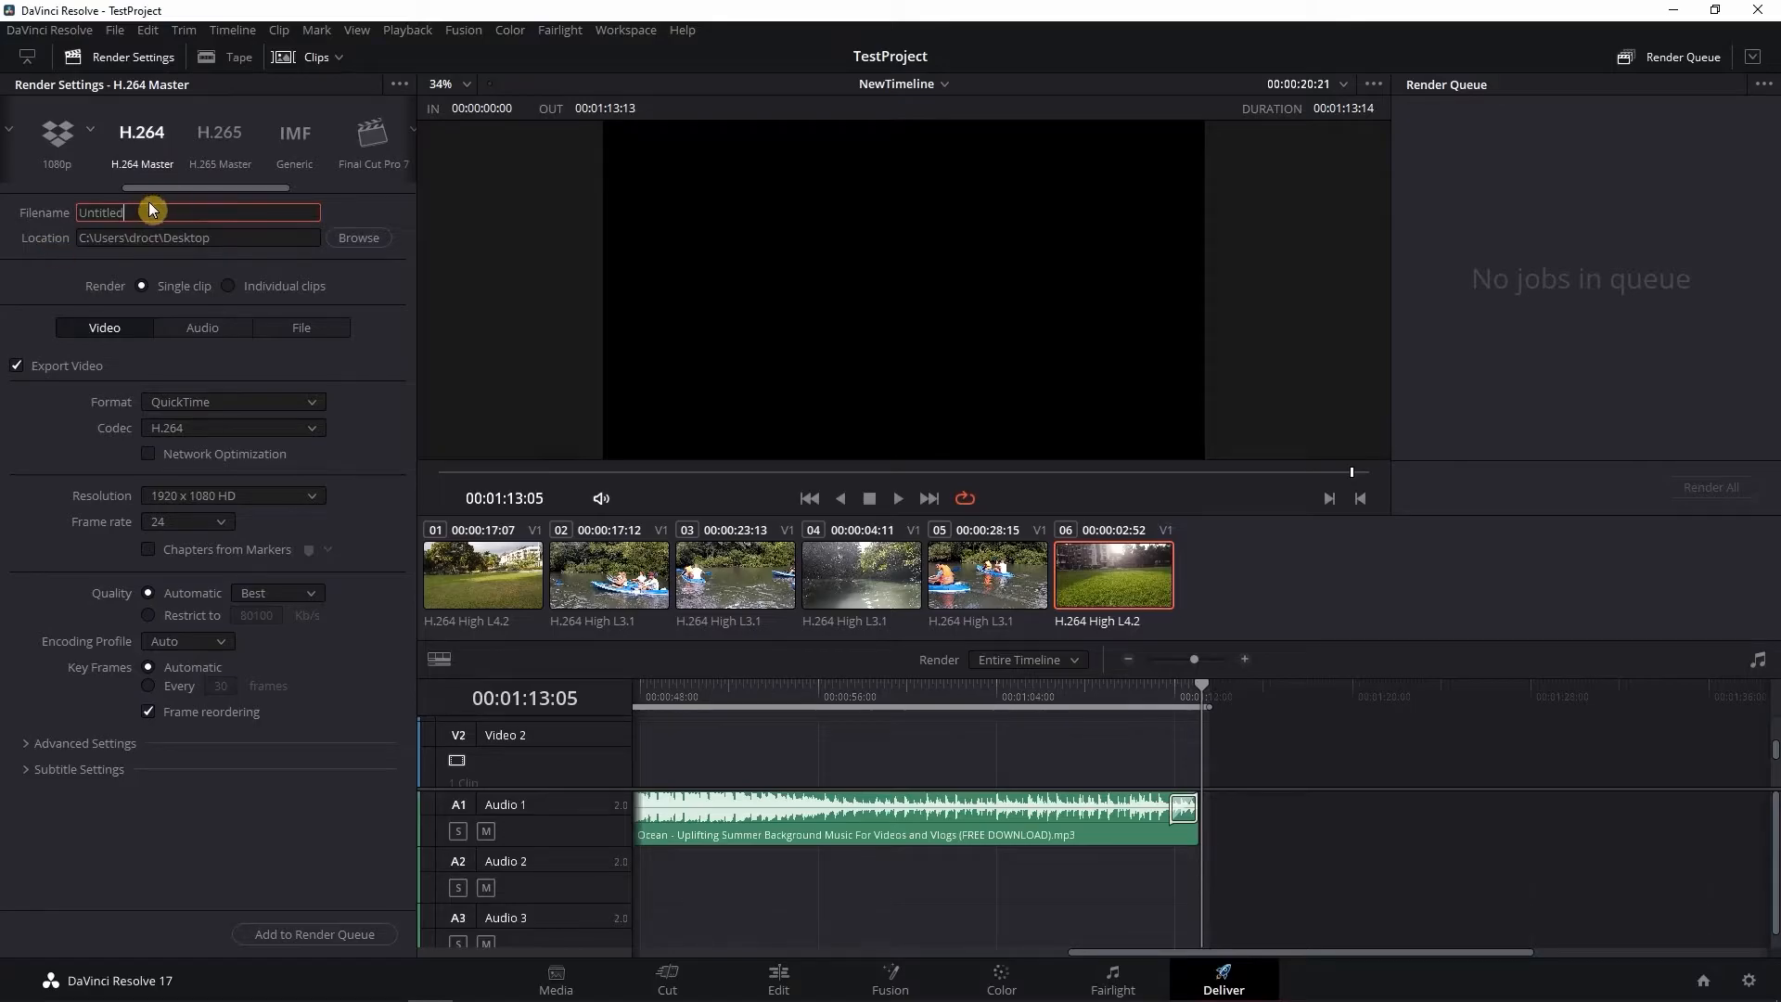
pyautogui.write('z')
pyautogui.click(358, 238)
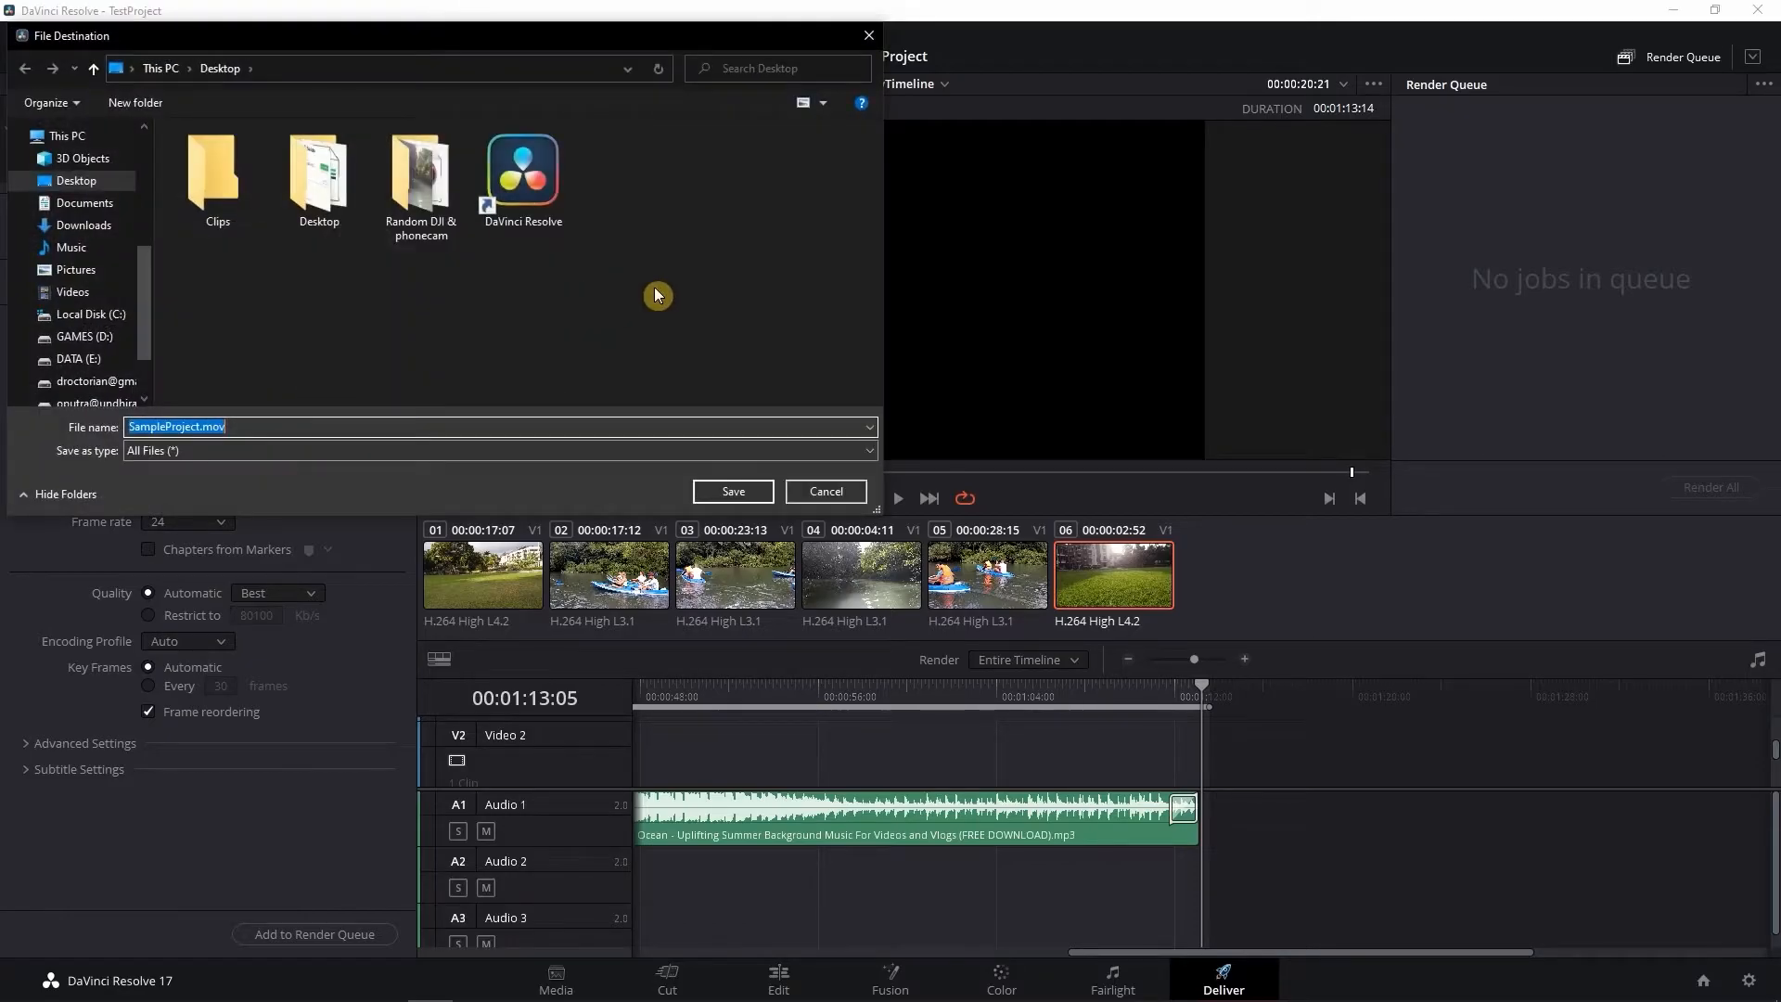
pyautogui.click(827, 492)
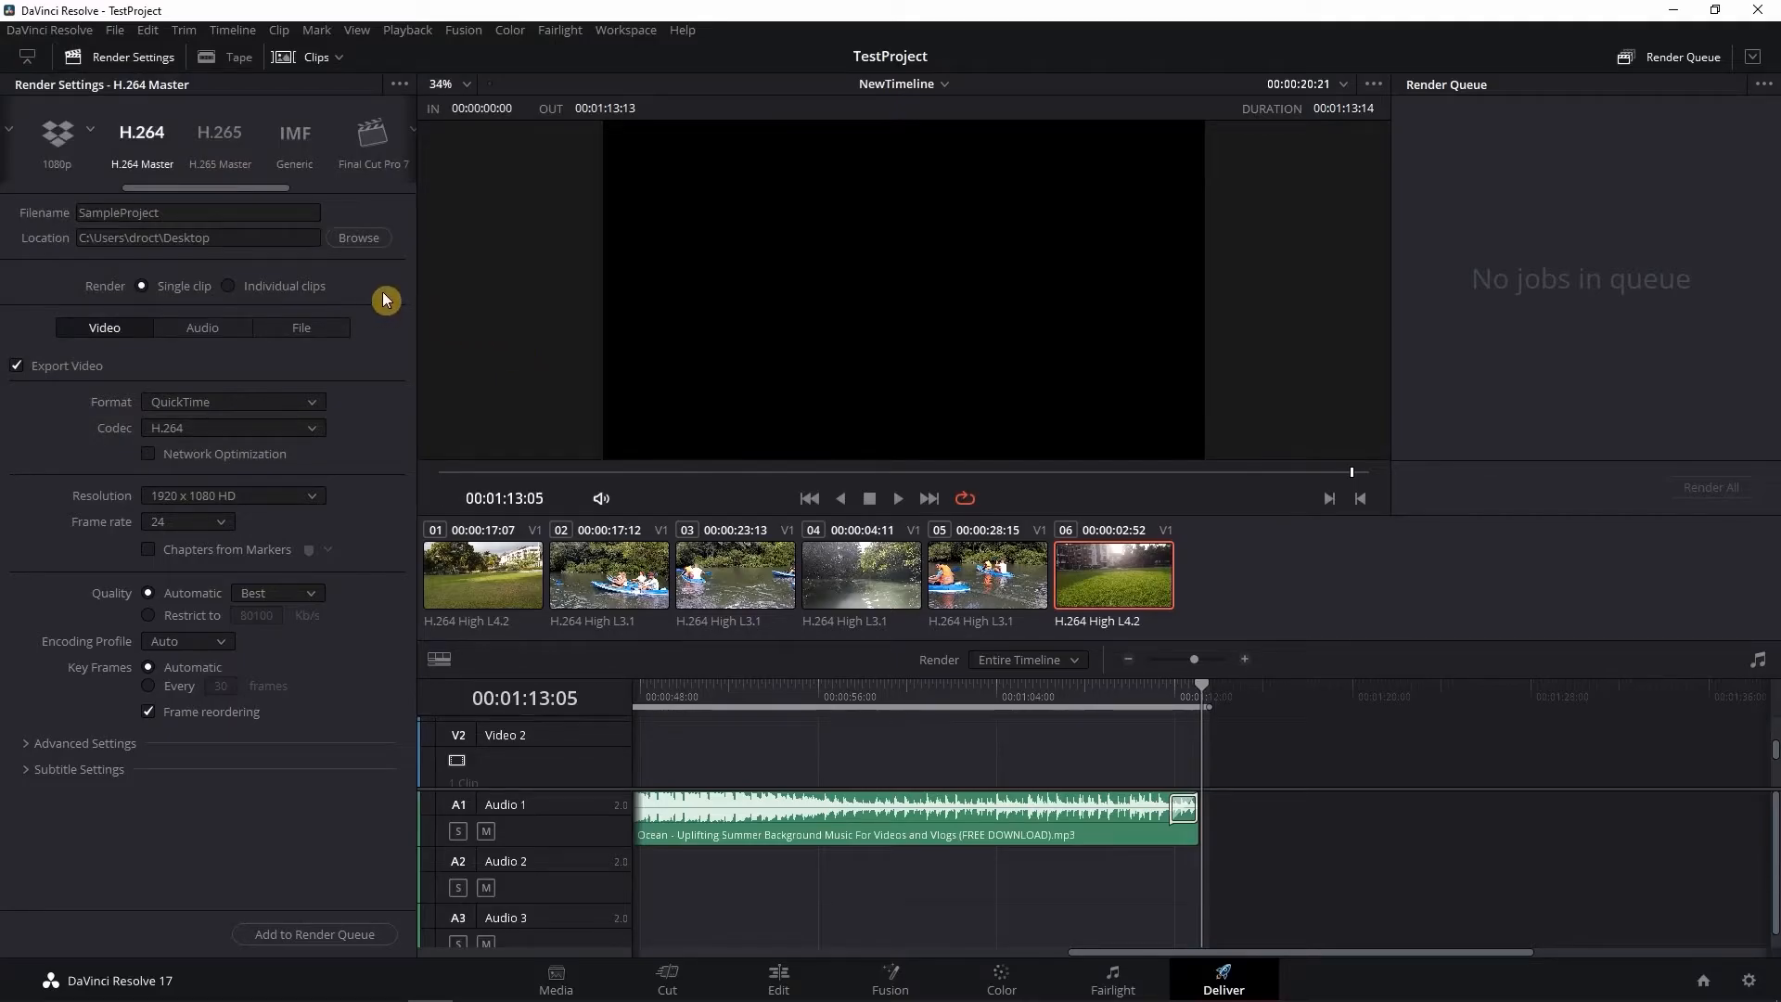
# Step: Set the render format to MP4, keeping the 1920 x 1080 HD resolution and Automatic quality
pyautogui.click(287, 404)
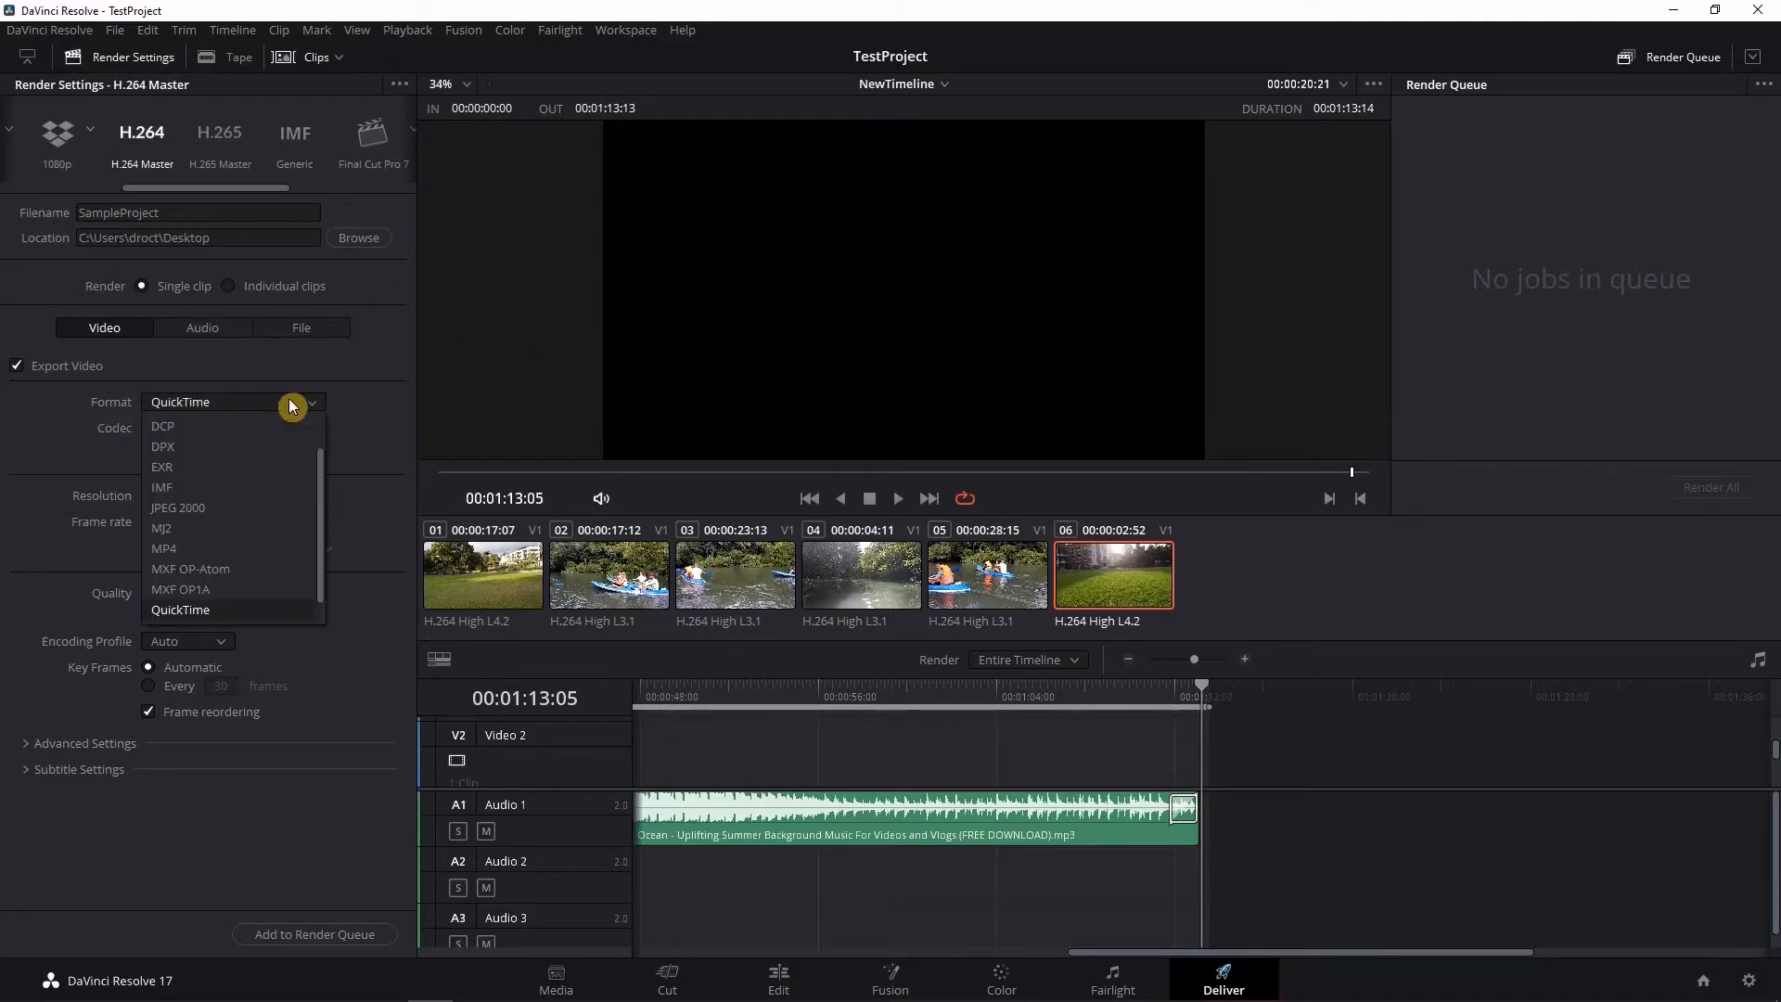
pyautogui.click(206, 550)
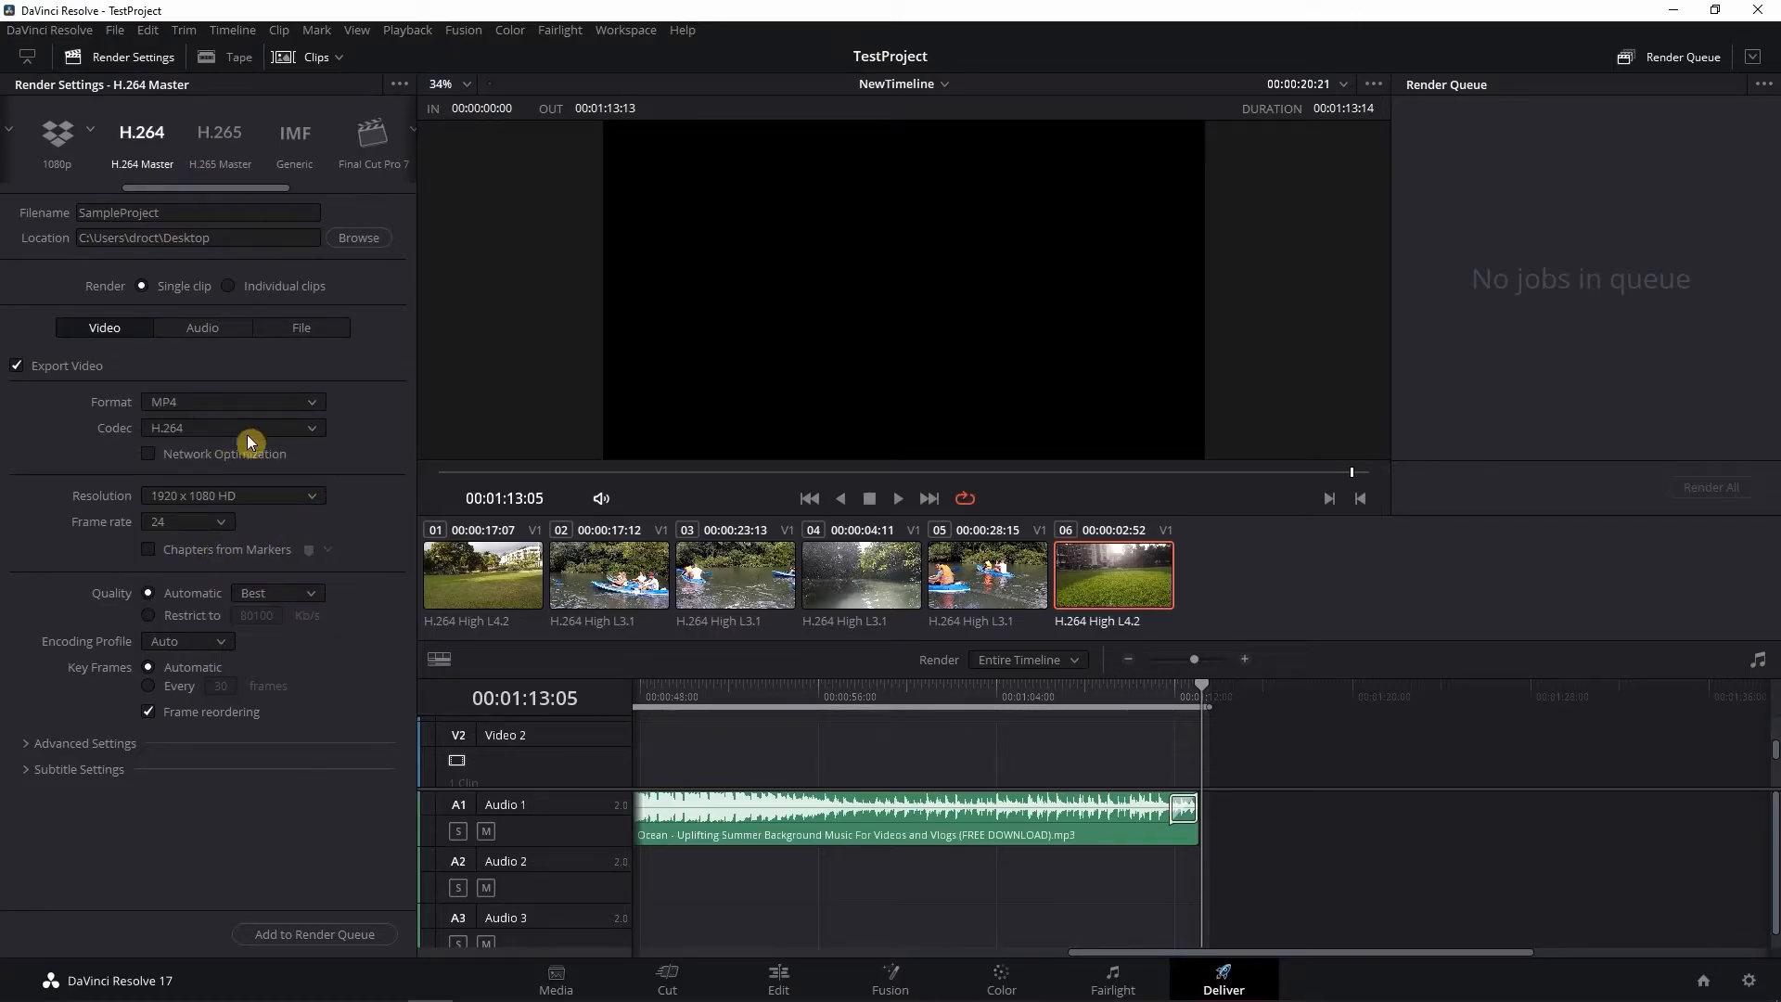
pyautogui.click(252, 496)
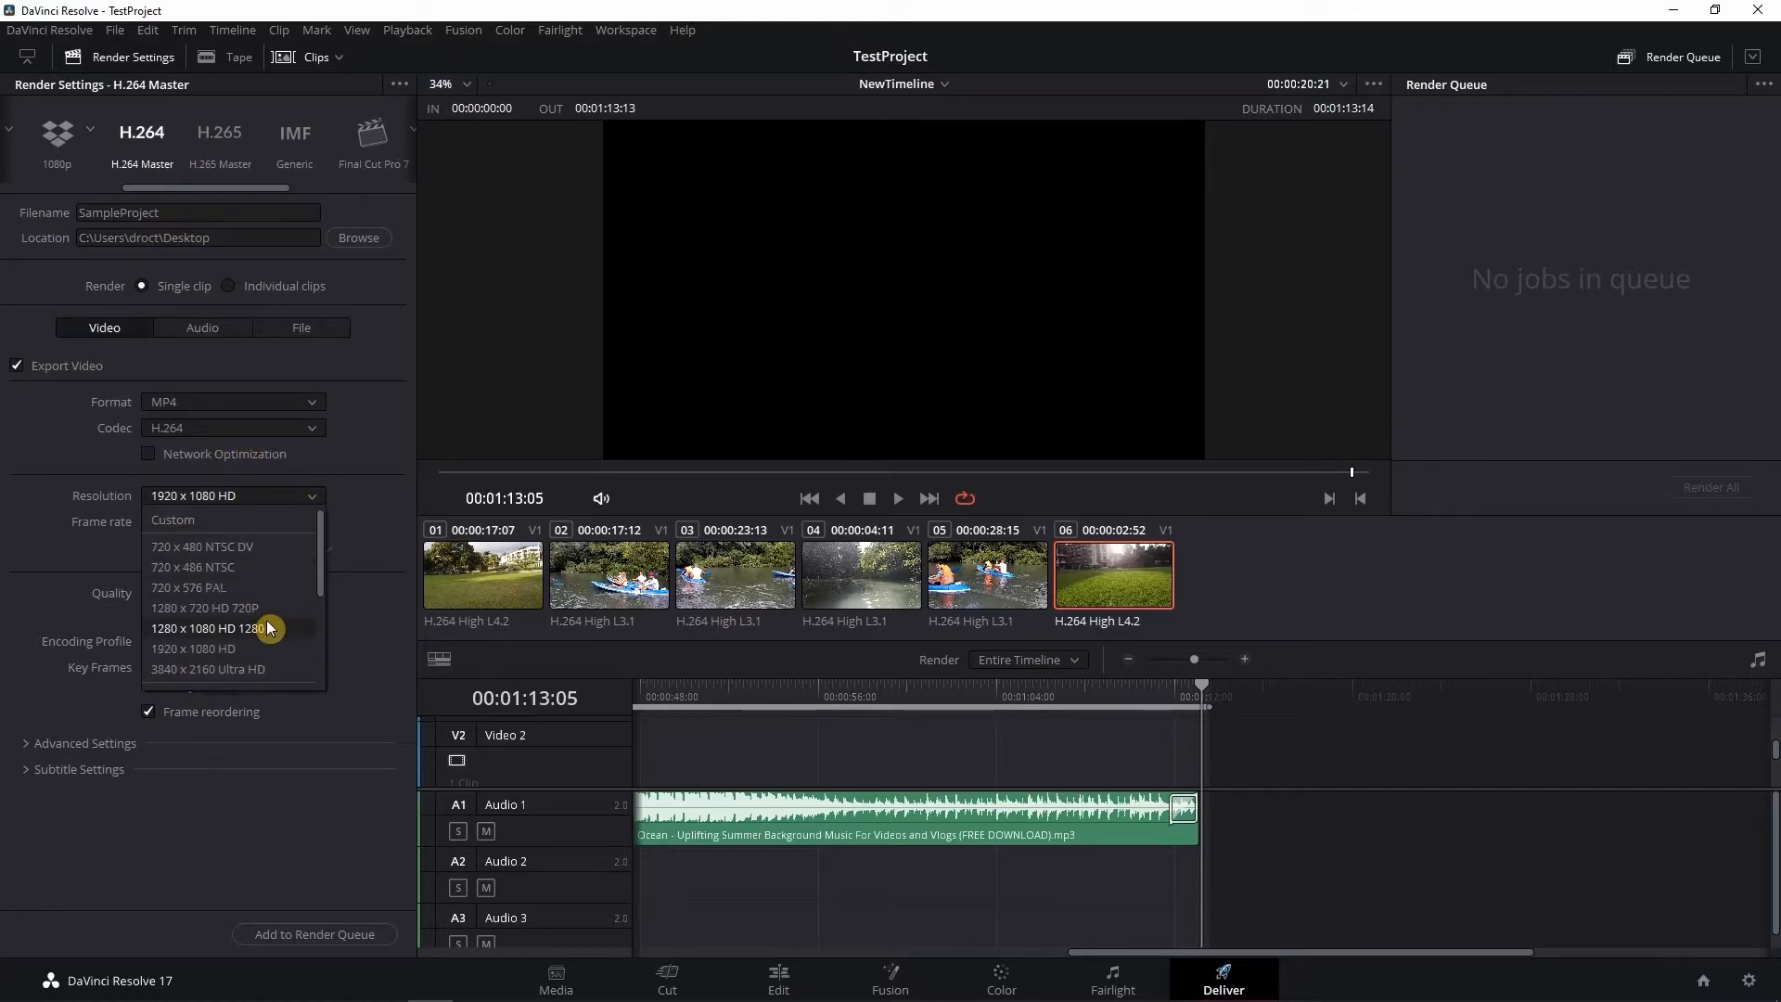
pyautogui.click(373, 508)
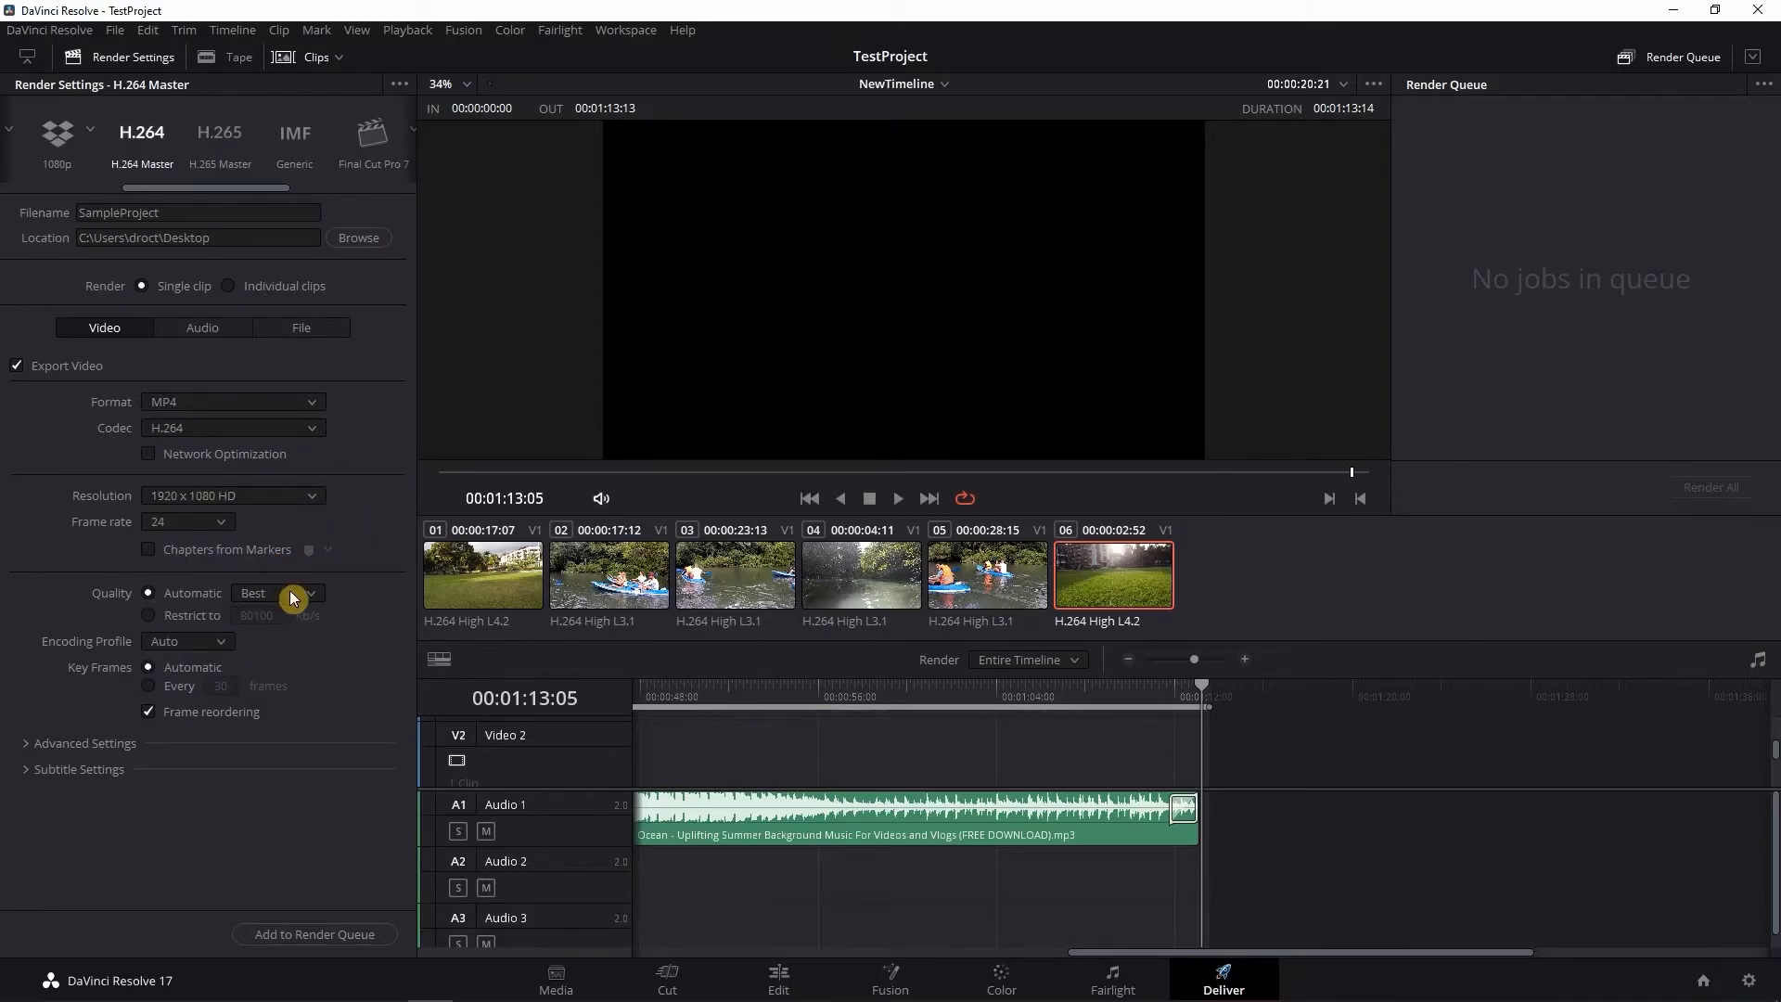
pyautogui.click(191, 620)
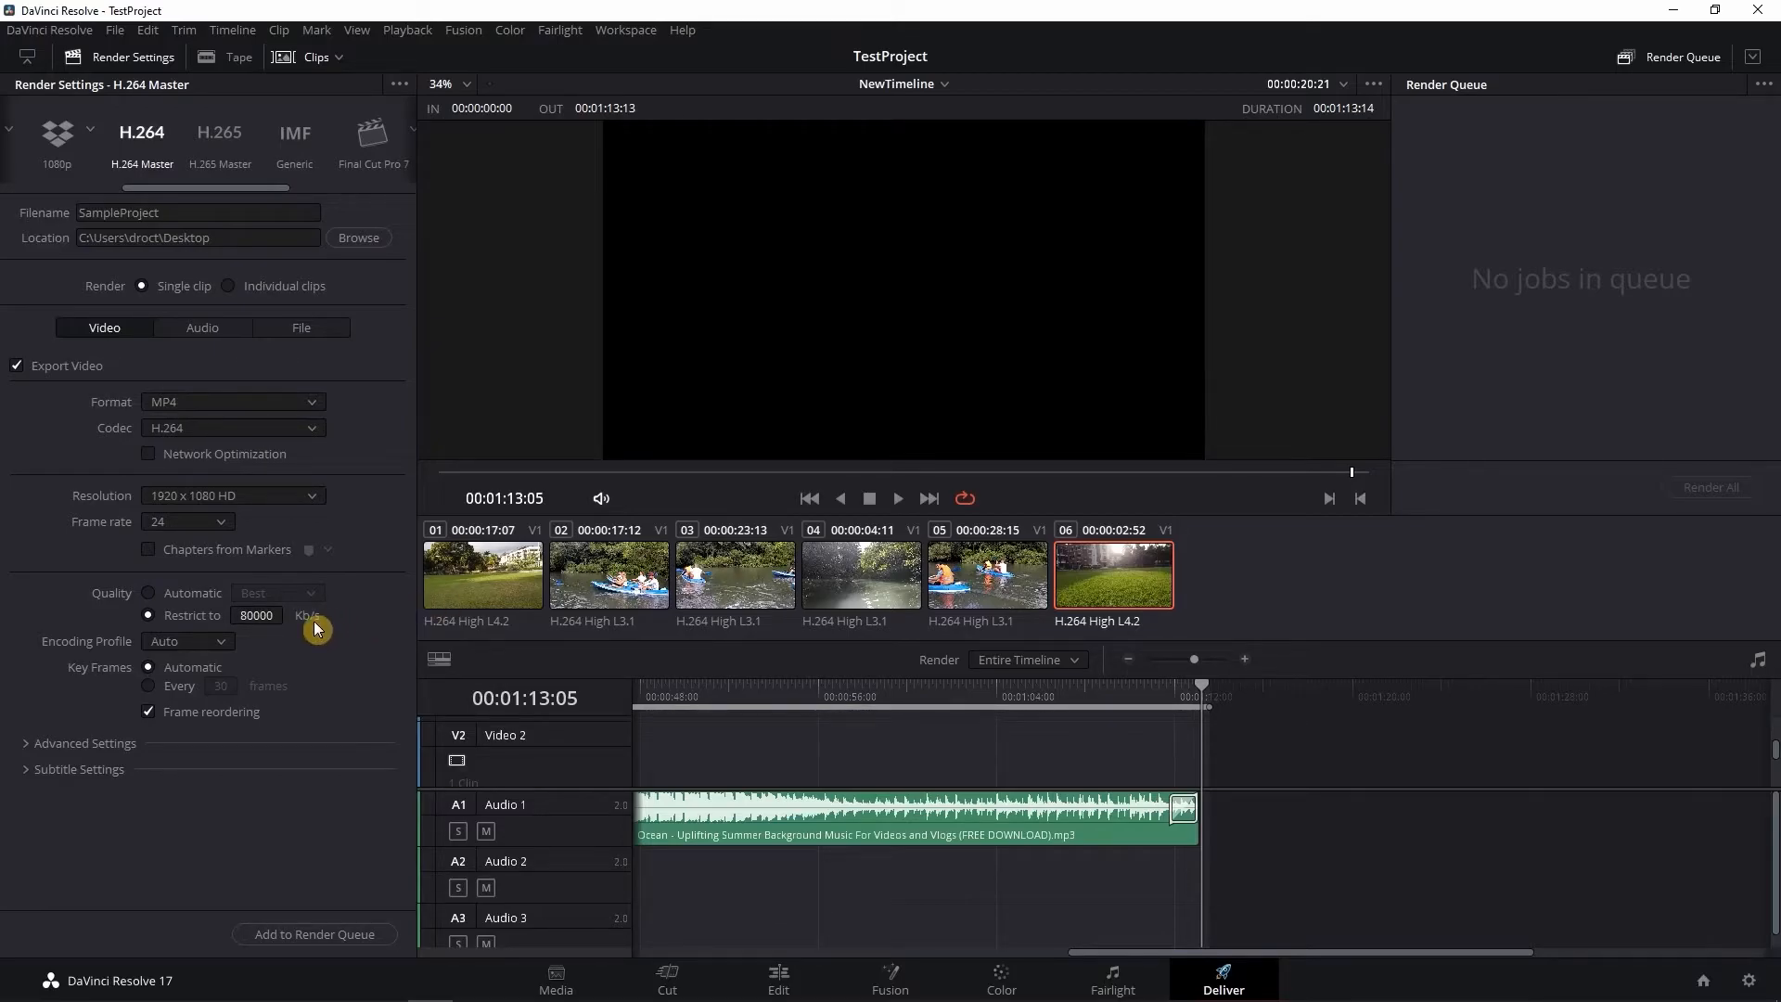
pyautogui.click(179, 593)
# Step: Examine the advanced video settings and the audio export settings of the render
pyautogui.click(102, 743)
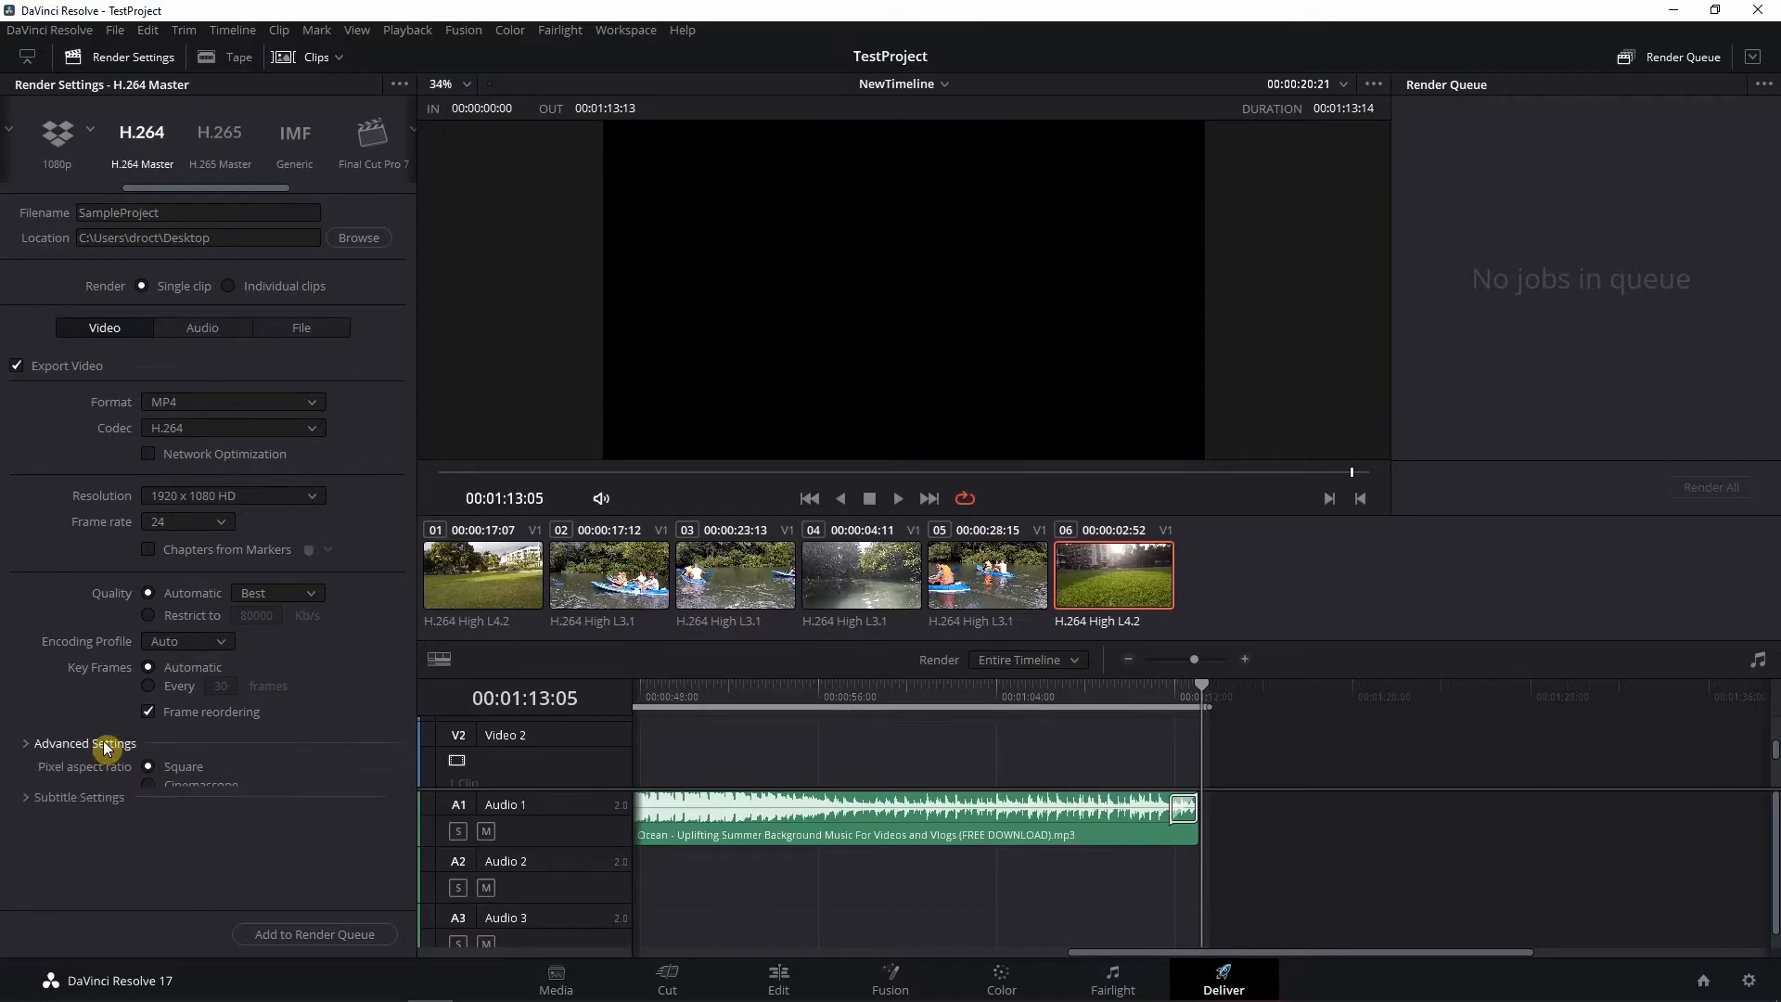
pyautogui.click(104, 744)
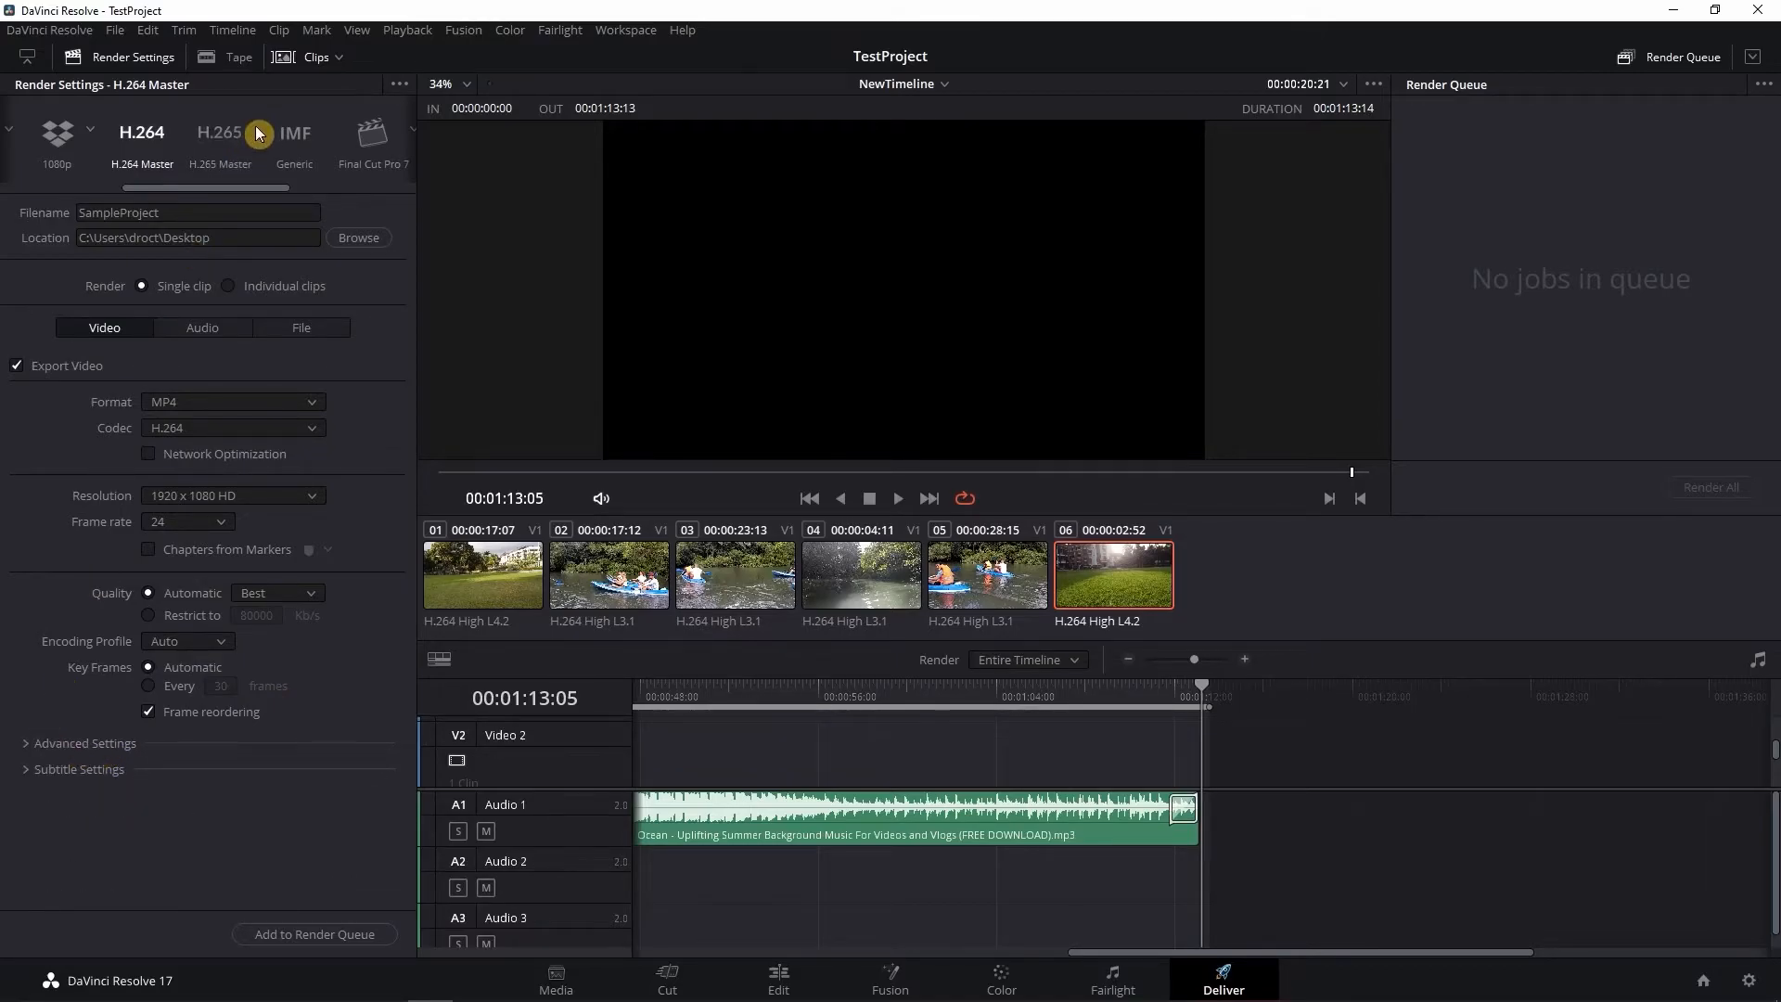
pyautogui.click(206, 329)
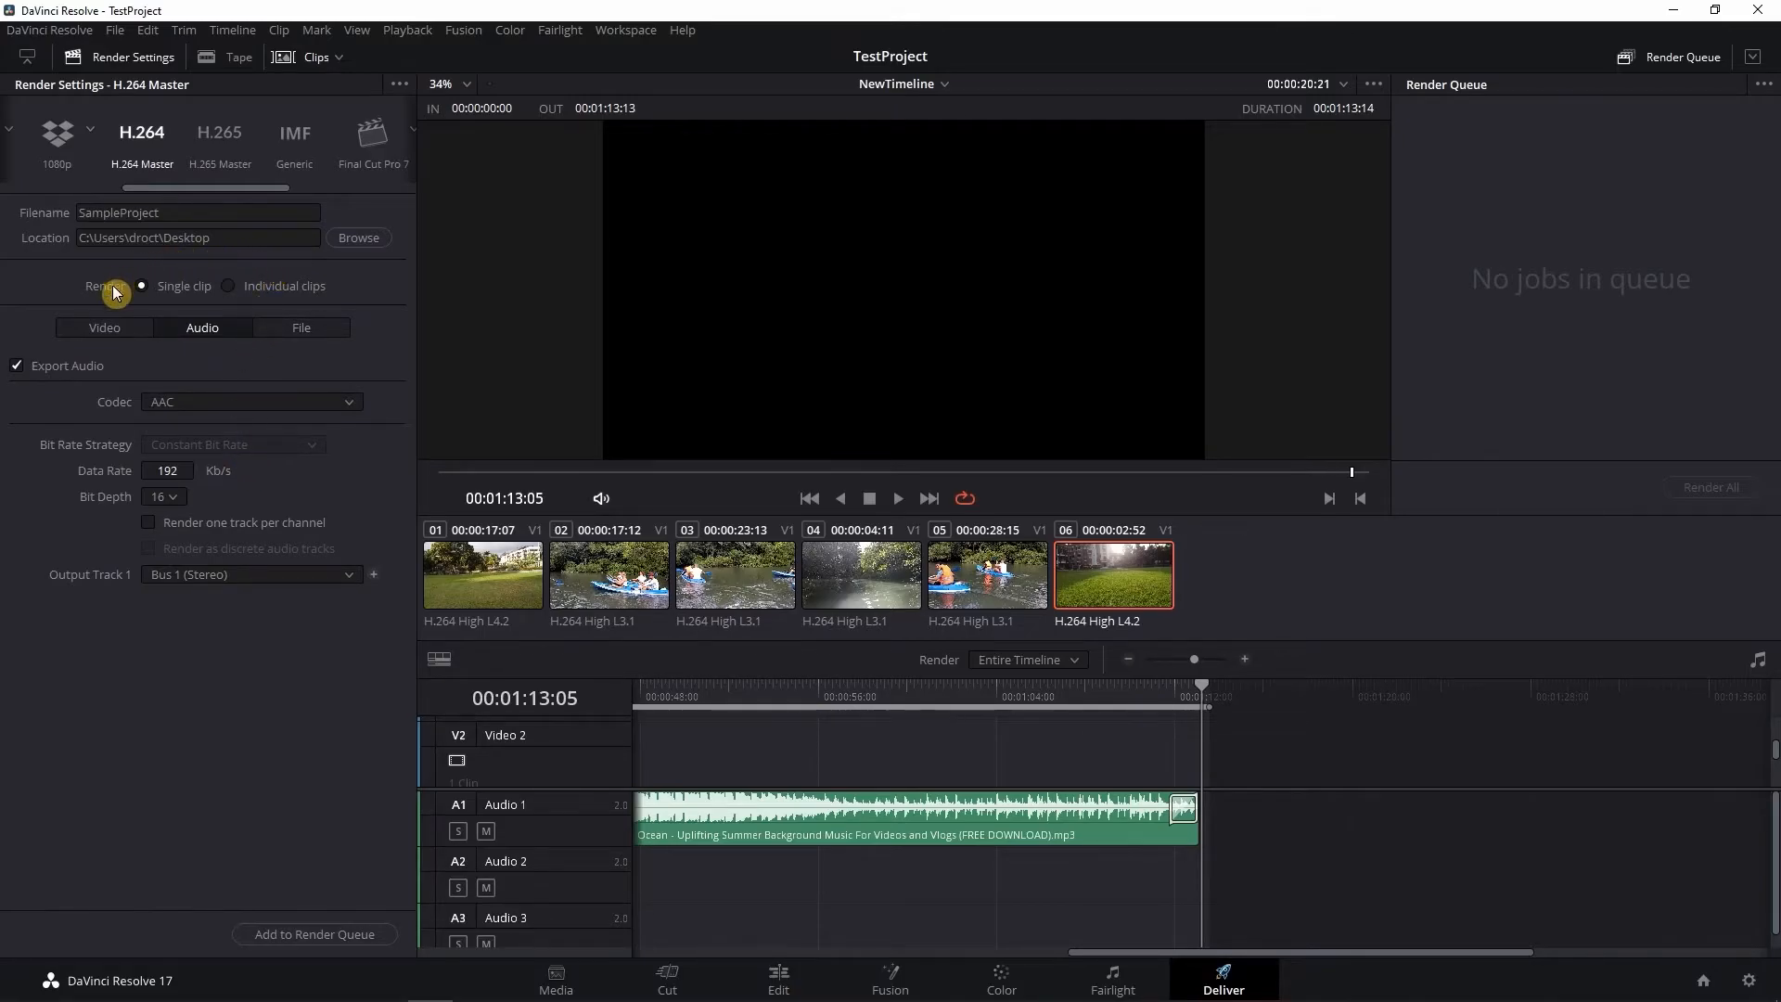
pyautogui.click(92, 329)
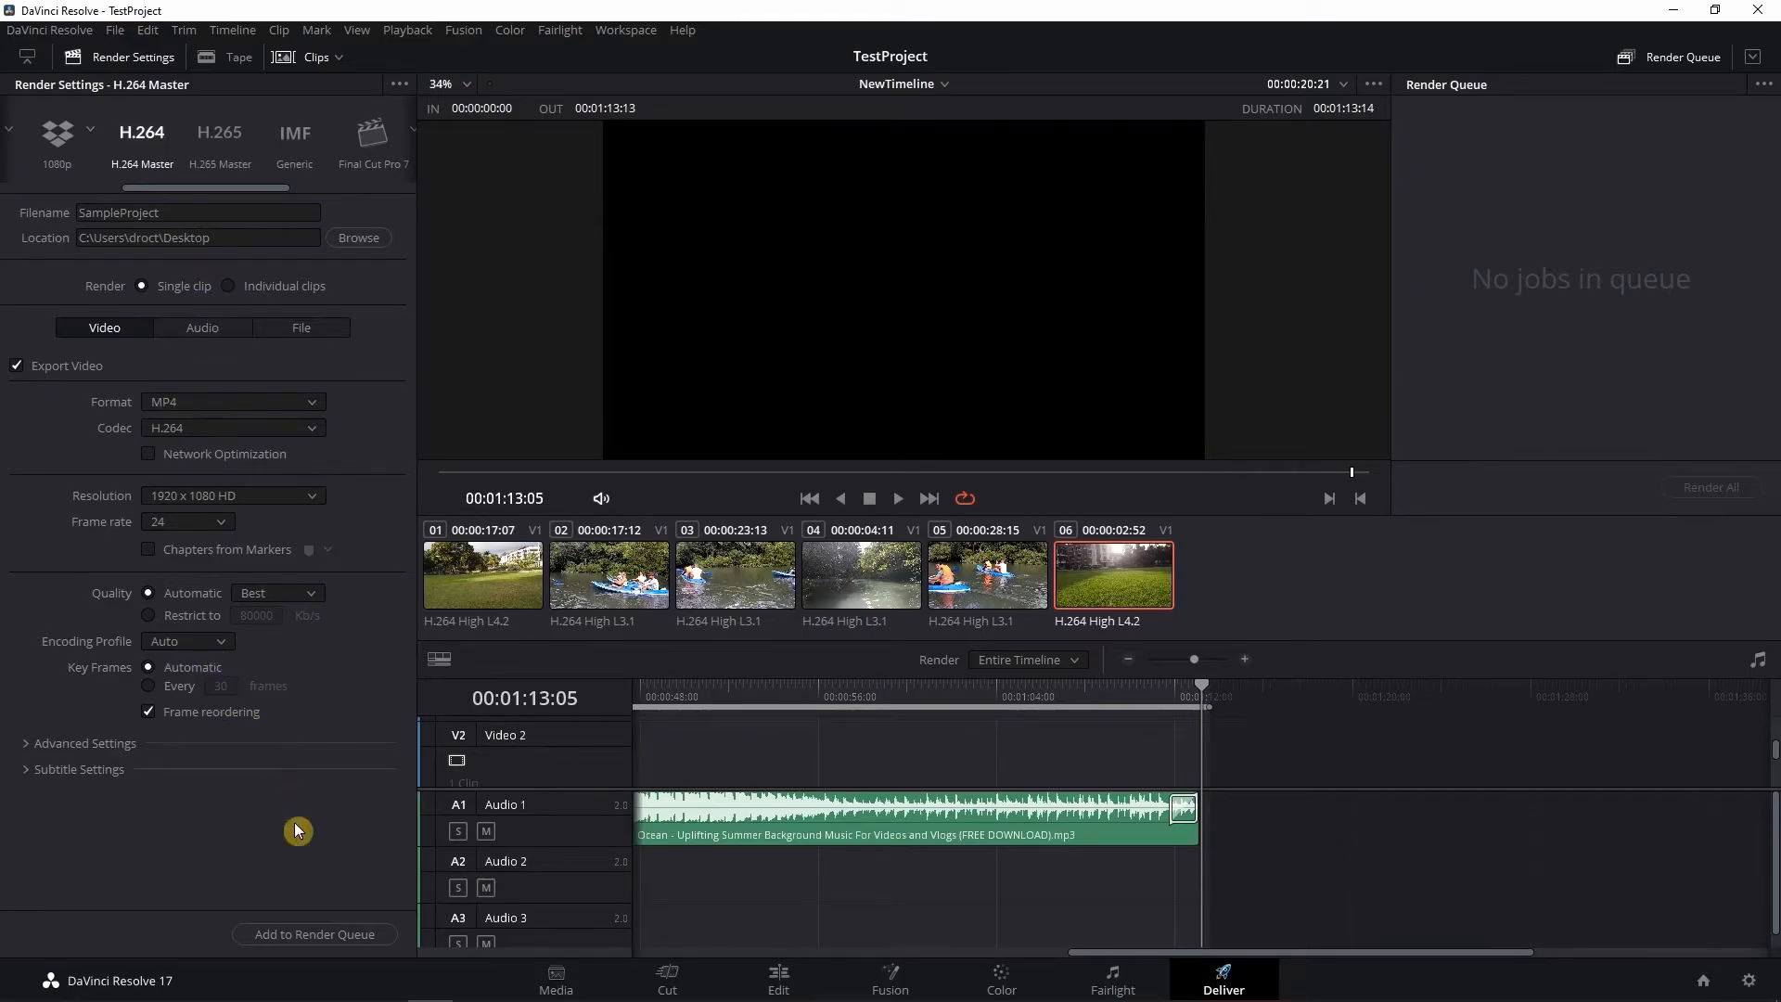
# Step: Add the SampleProject export to the render queue and start rendering it
pyautogui.click(328, 935)
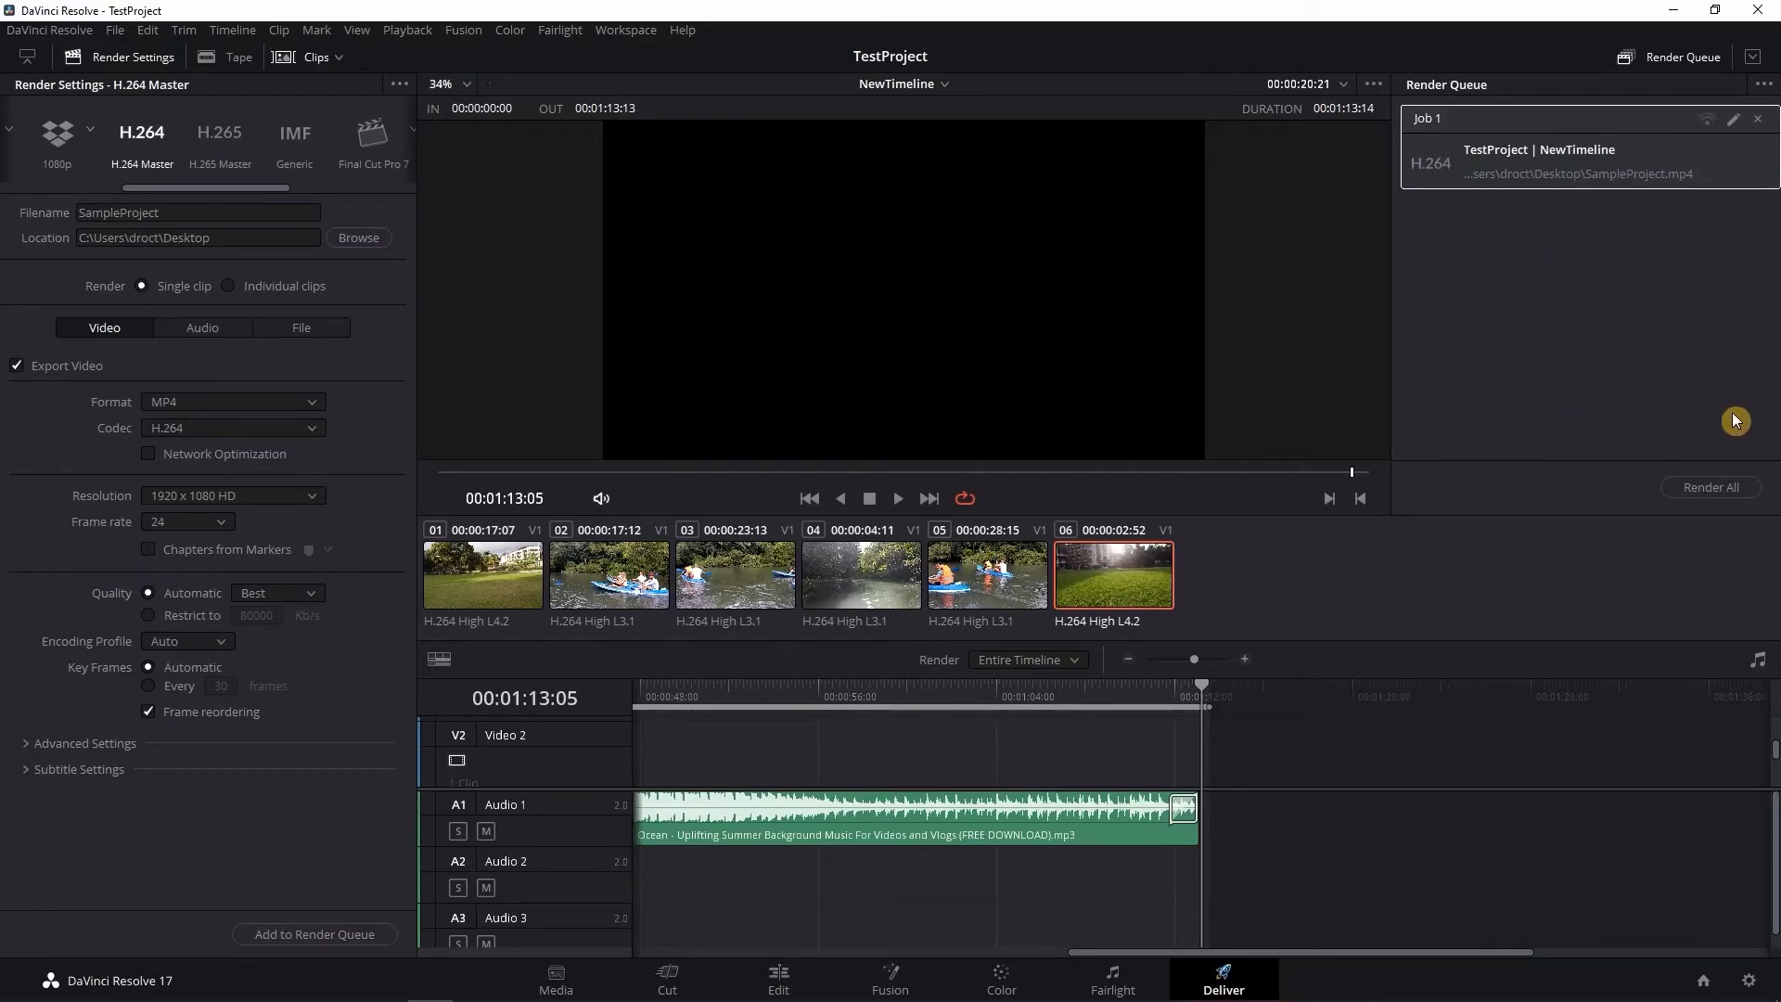
pyautogui.click(1729, 486)
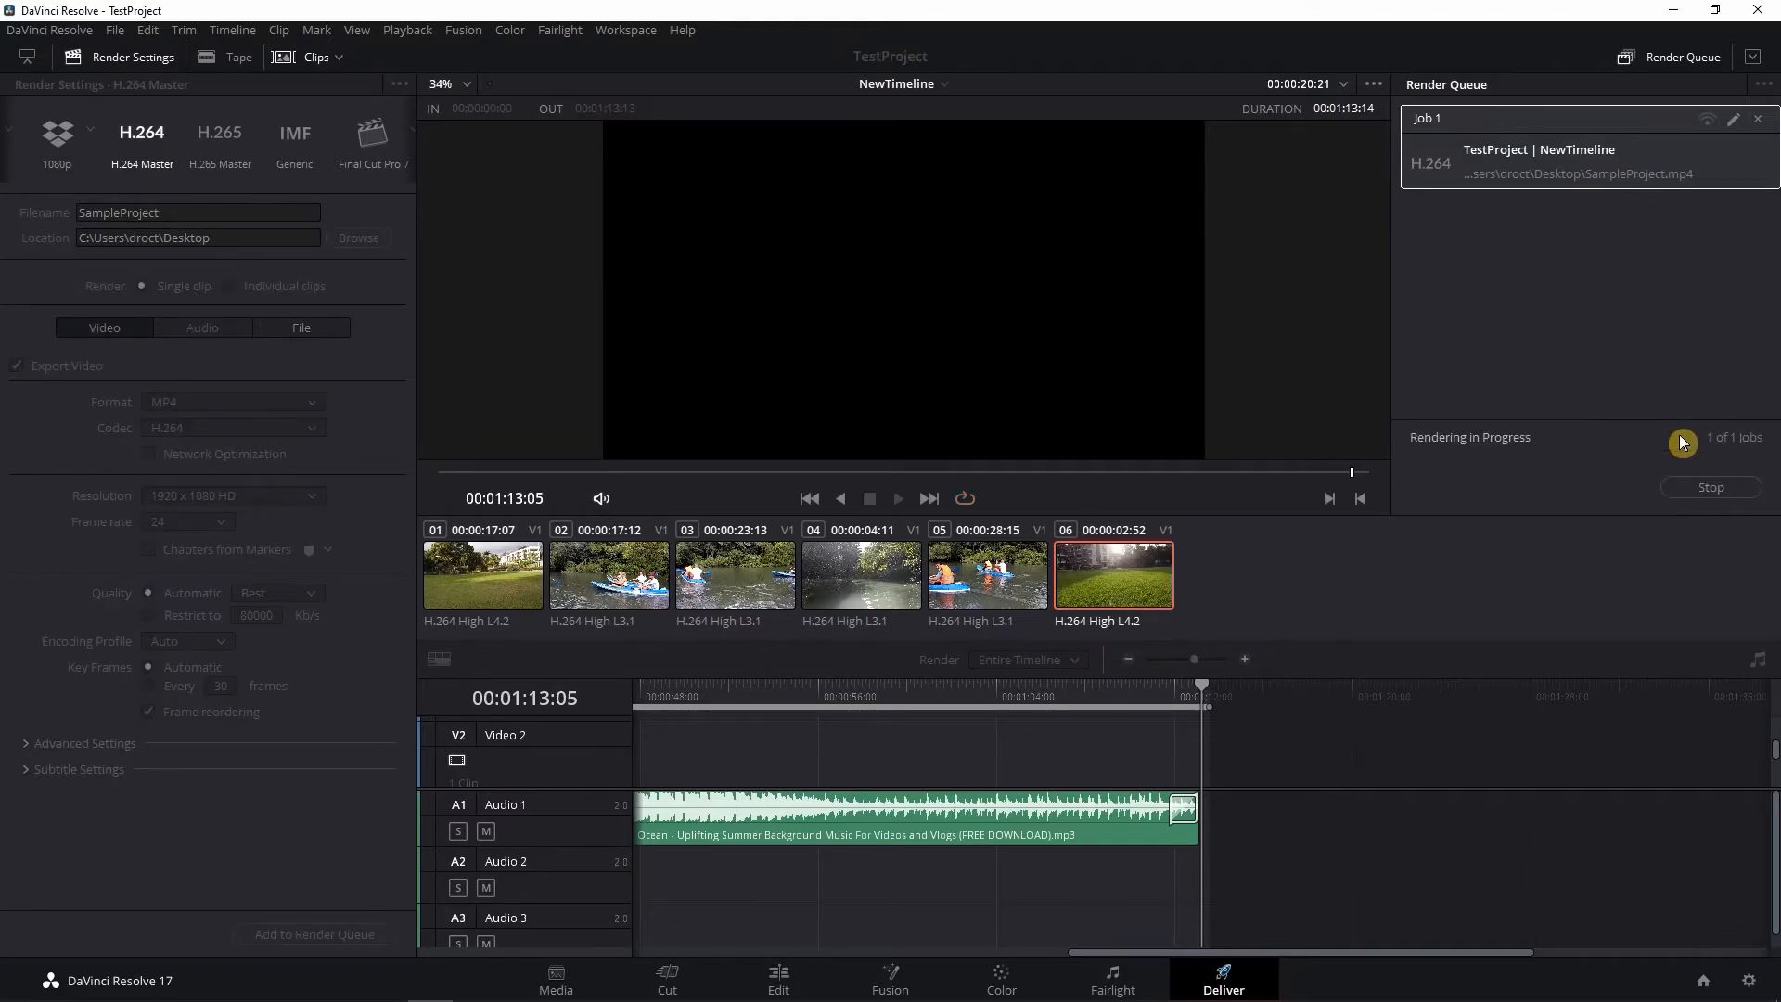